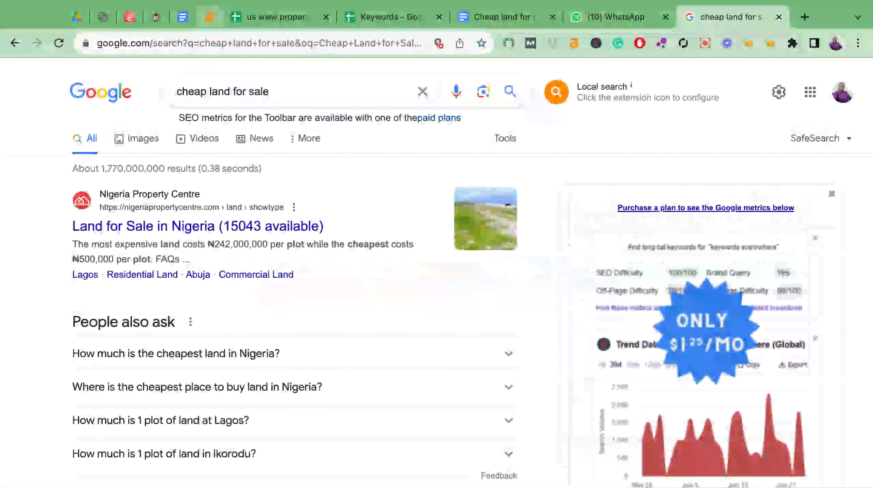
Skim the Google results page for "cheap land for sale", from the first listing down through the property sites
scroll(129, 307, "down", 7)
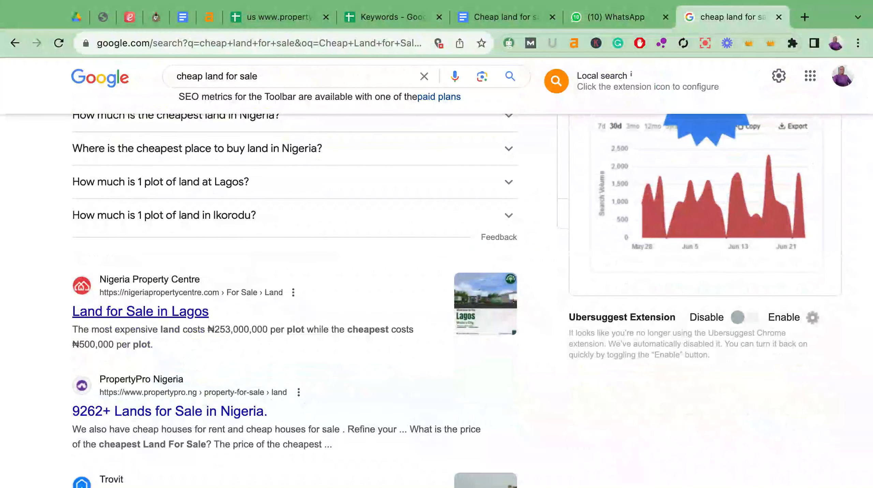
scroll(129, 307, "down", 10)
scroll(130, 307, "down", 3)
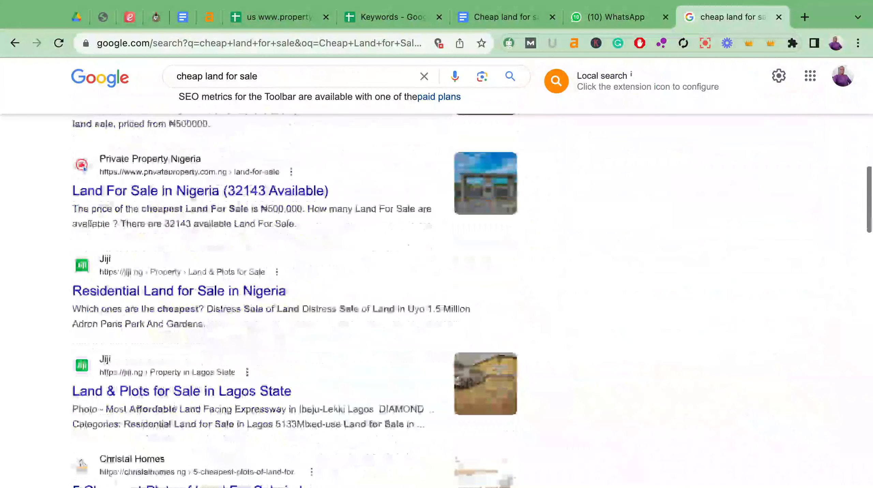
scroll(129, 307, "down", 4)
scroll(130, 307, "up", 20)
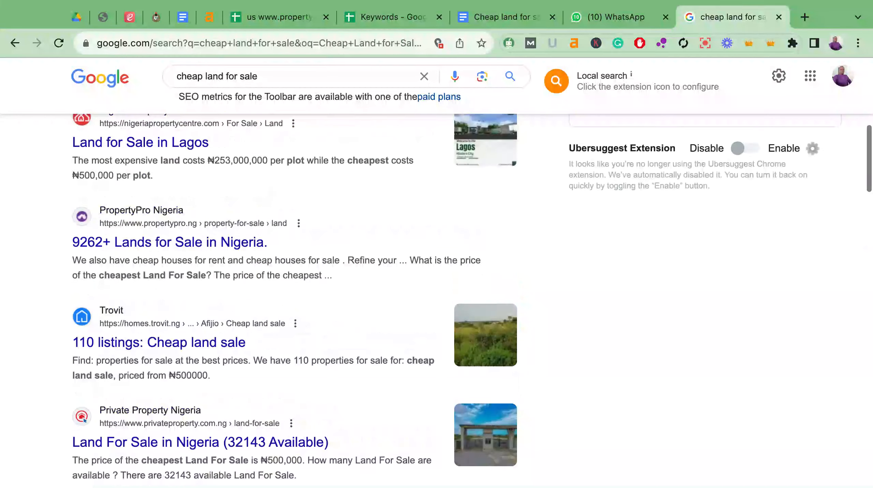
scroll(129, 307, "down", 2)
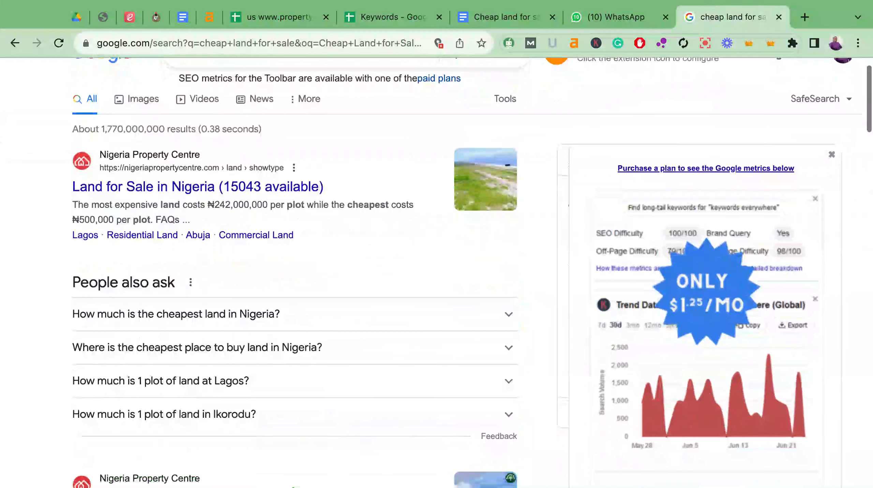
scroll(130, 306, "up", 2)
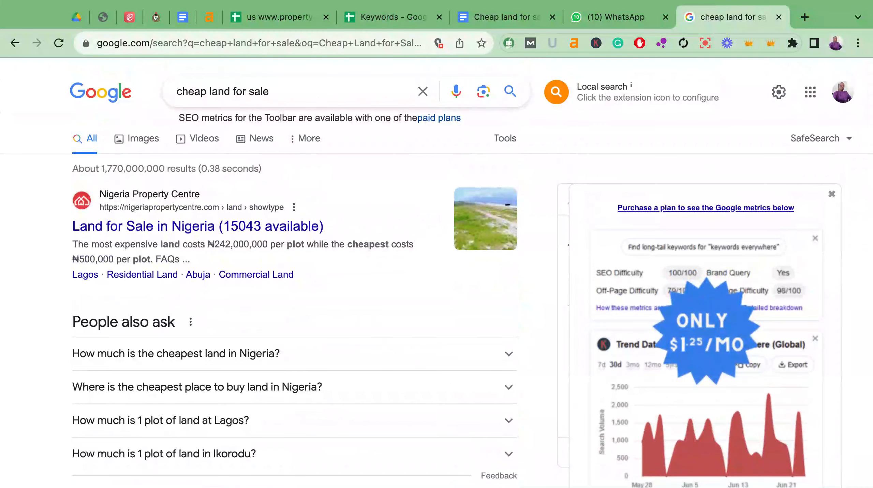
Examine the ranking pages' titles and descriptions one by one, from Nigeria Property Centre down to Land.com, for their wording and focus
scroll(294, 308, "down", 15)
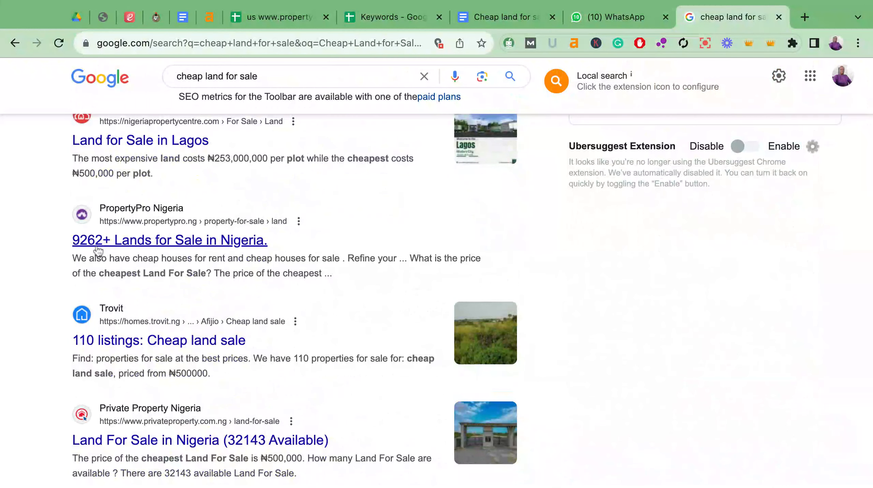
scroll(98, 252, "up", 1)
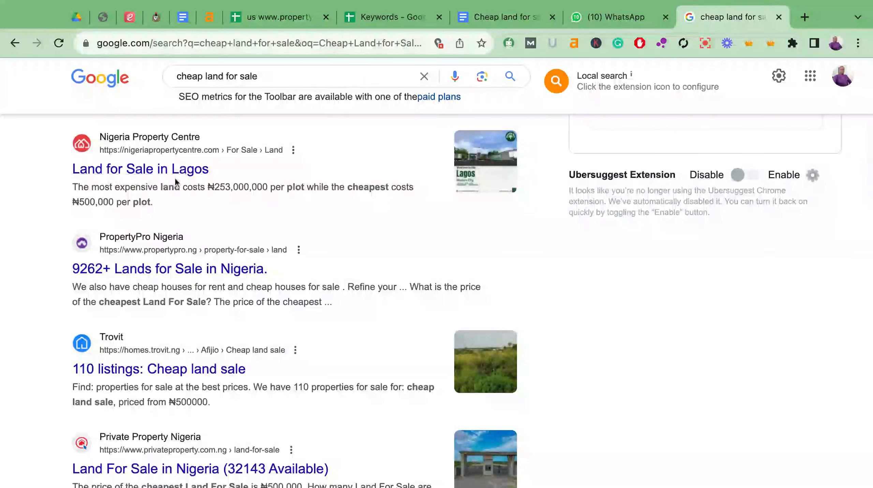
scroll(135, 330, "down", 3)
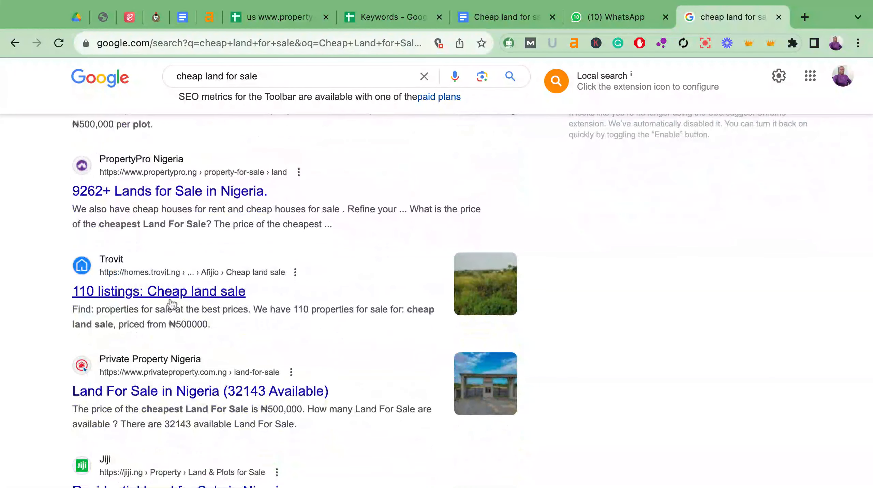
scroll(140, 302, "down", 5)
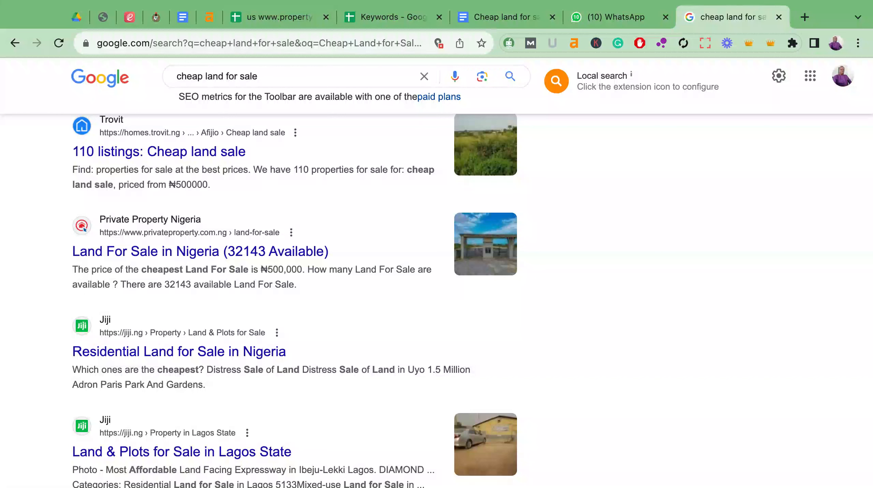
scroll(437, 301, "down", 10)
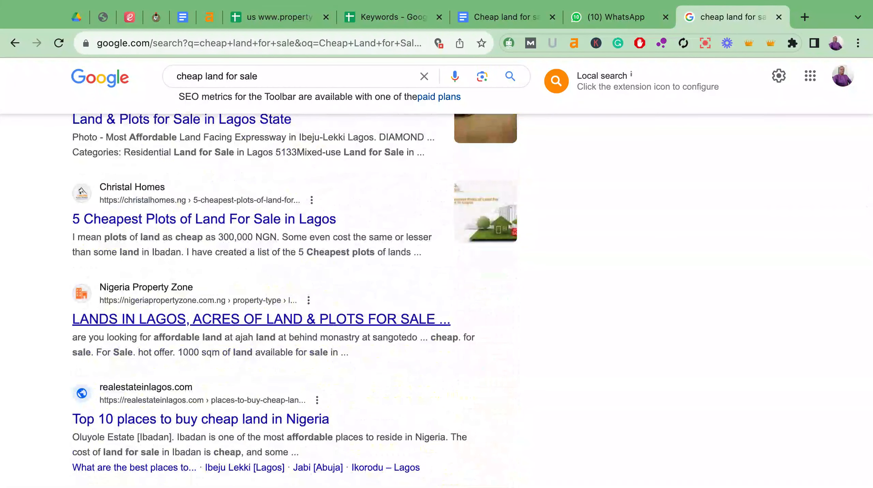
scroll(223, 219, "up", 1)
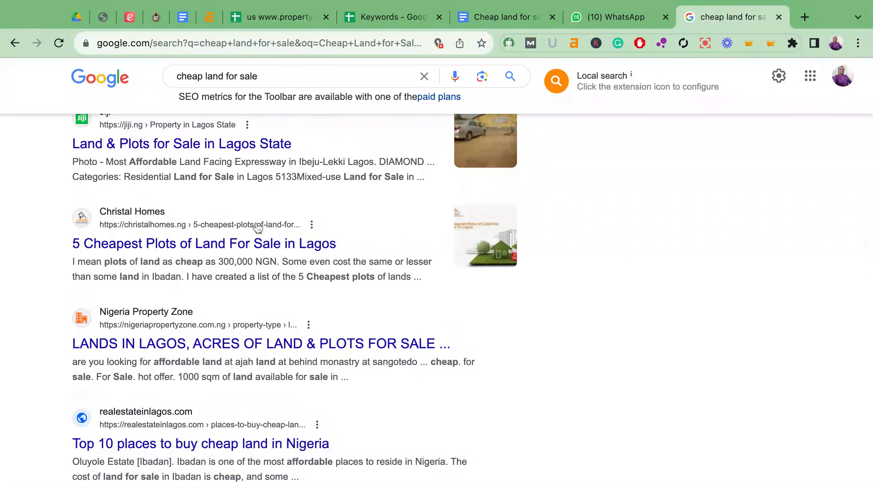
scroll(256, 261, "down", 1)
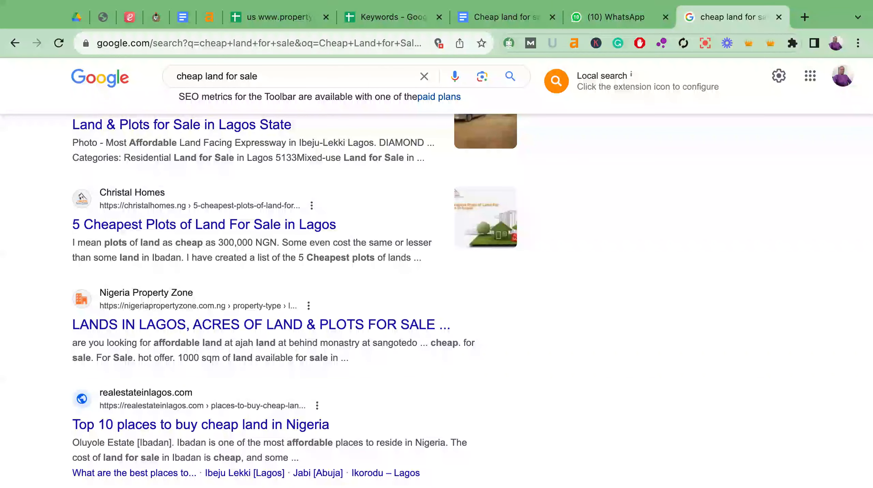
scroll(238, 270, "down", 5)
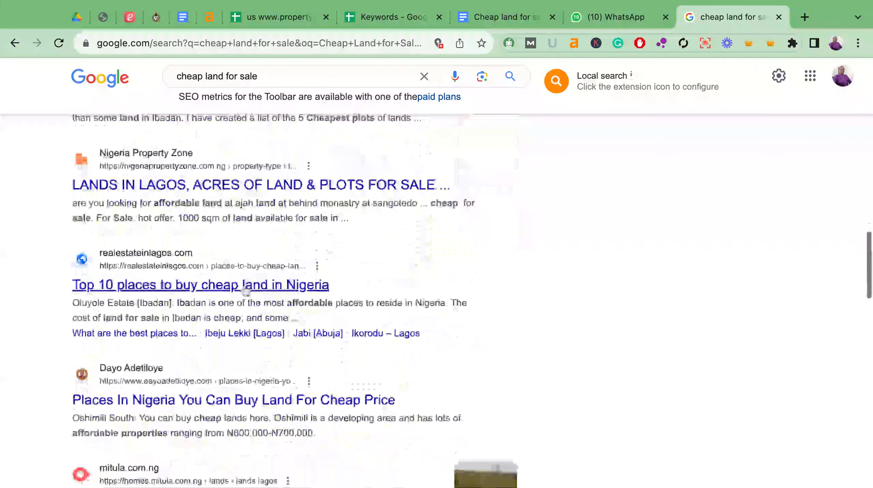
scroll(238, 270, "down", 4)
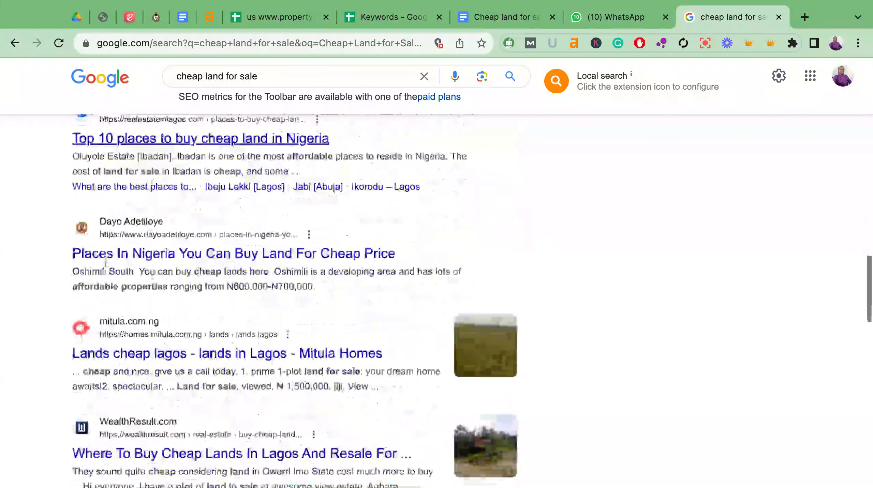
scroll(252, 271, "down", 3)
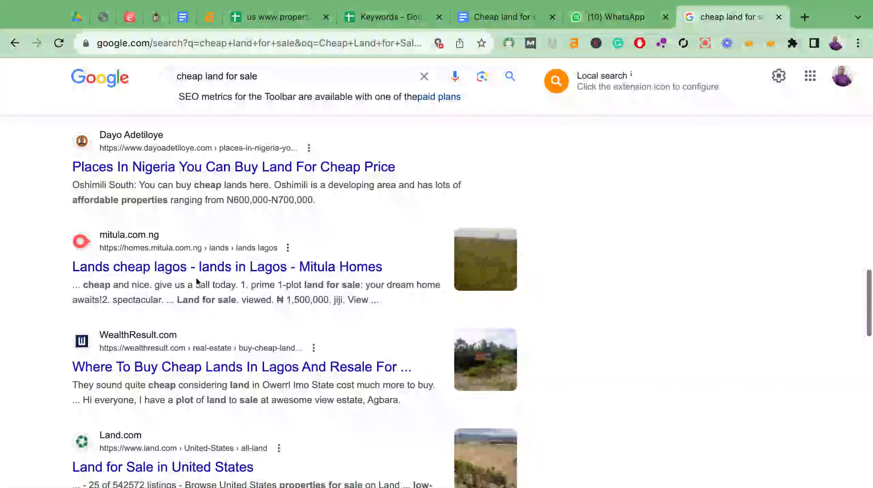
scroll(298, 273, "down", 3)
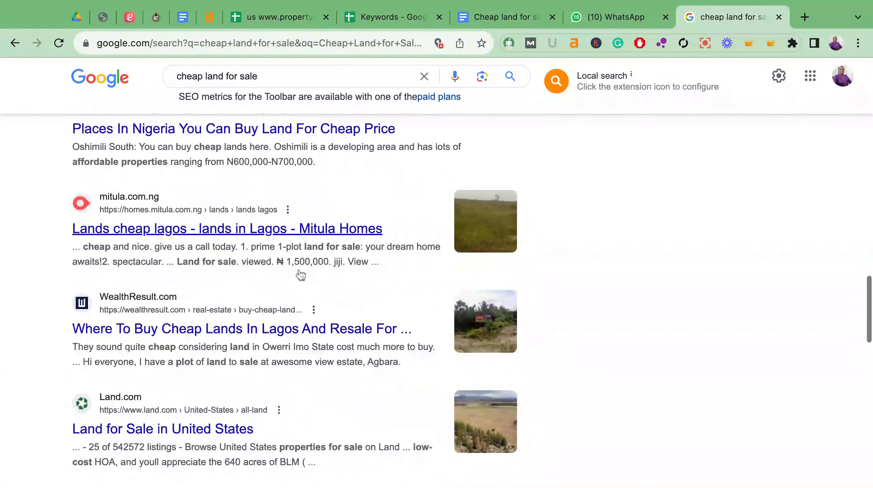
scroll(305, 338, "down", 2)
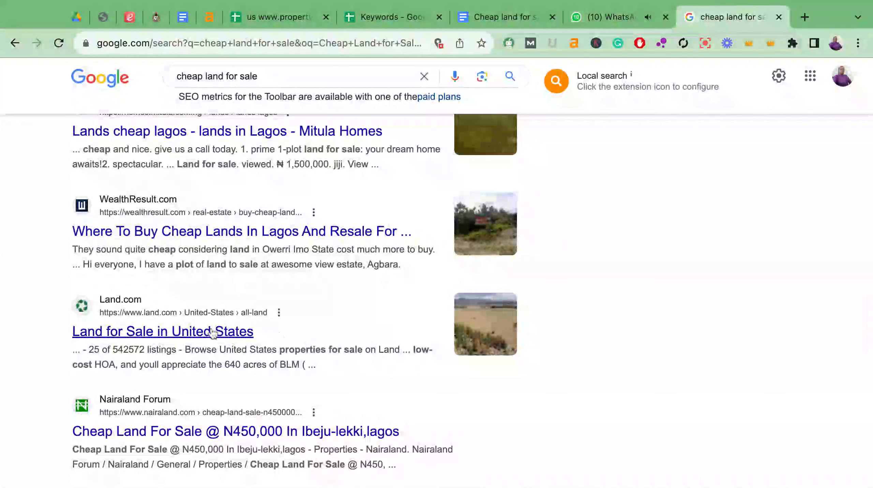
Switch to the "Cheap land for sale" document in Google Docs and review the article's opening sections
left_click(517, 14)
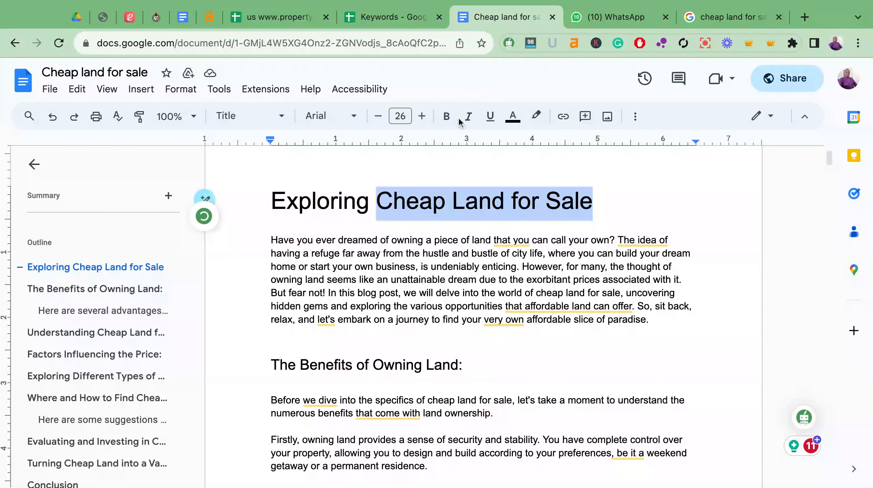
scroll(420, 294, "down", 5)
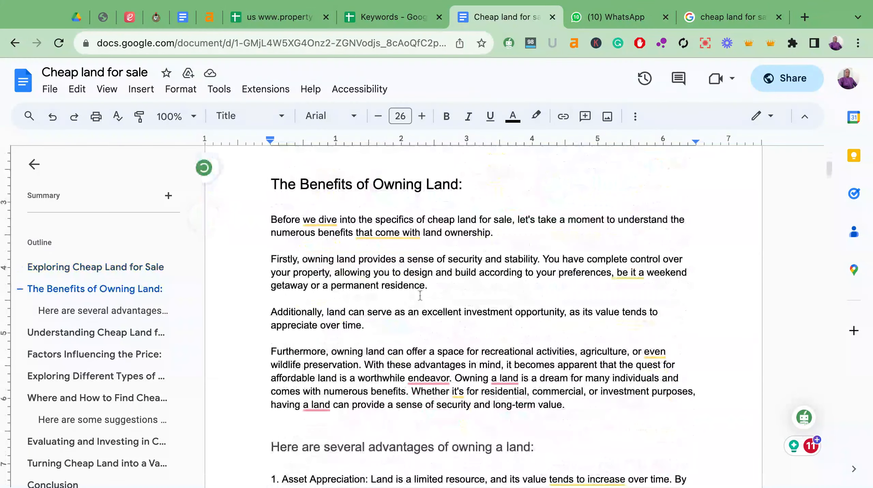
scroll(420, 294, "up", 6)
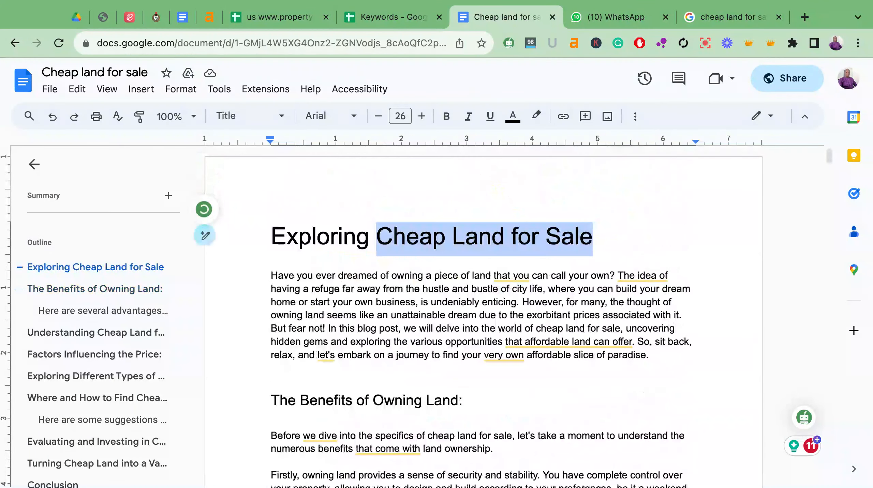
Search the article for "lago", then close the search and deselect the title text
type("fl")
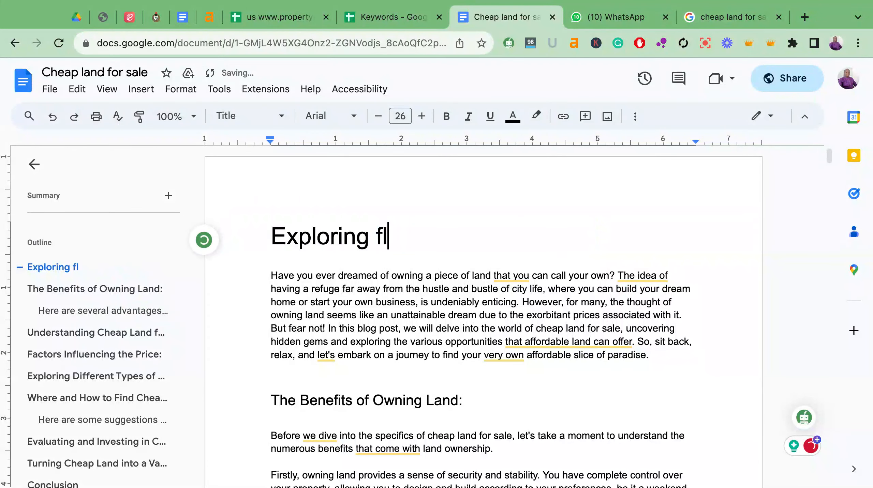
key("super+z")
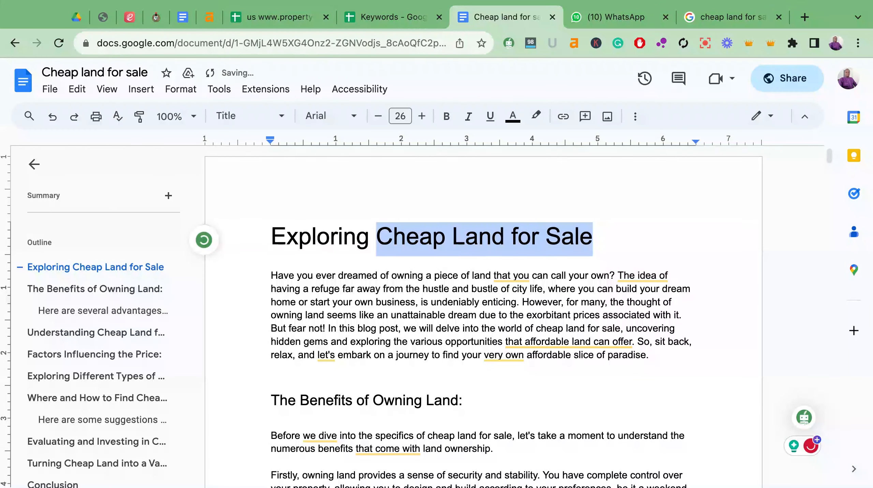
key("super+f")
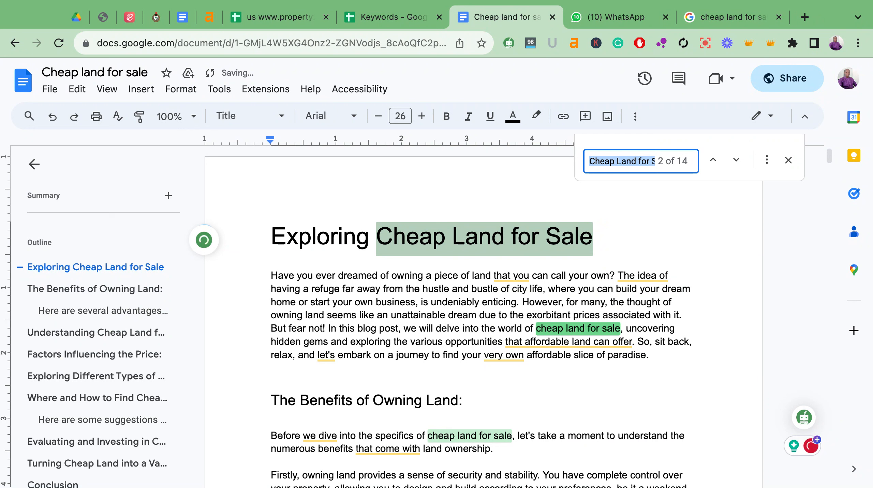
type("lago")
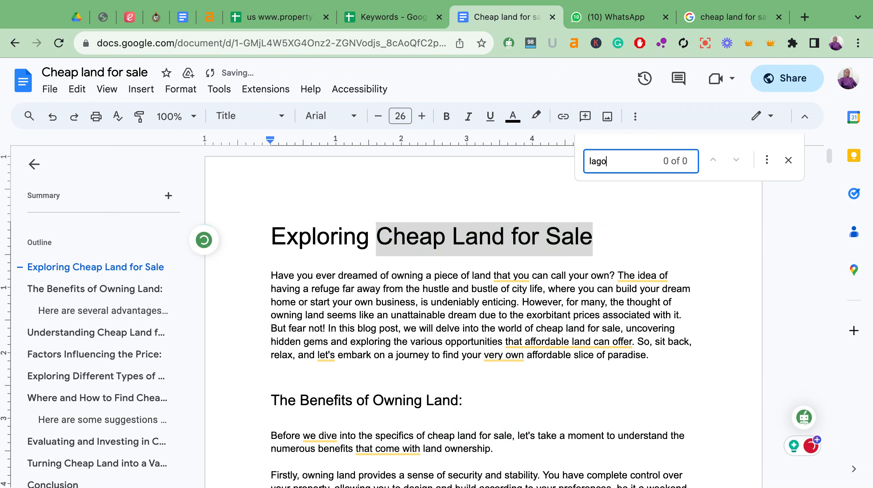
left_click(787, 160)
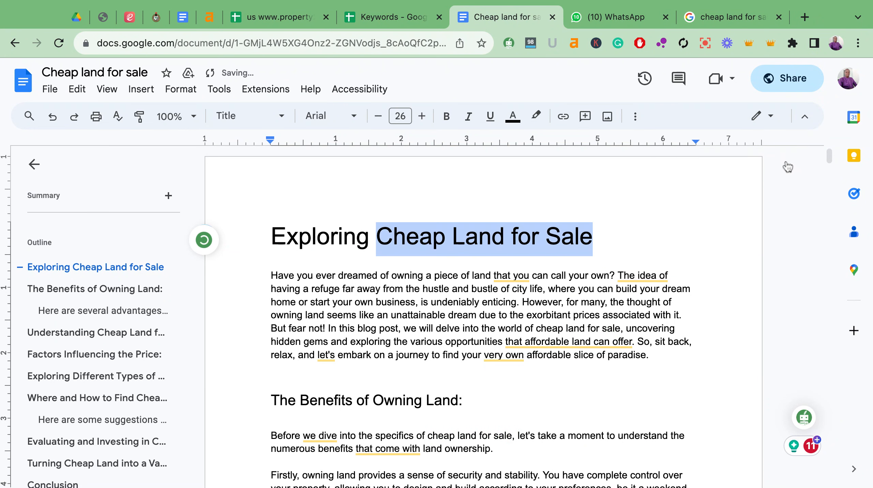
left_click(583, 285)
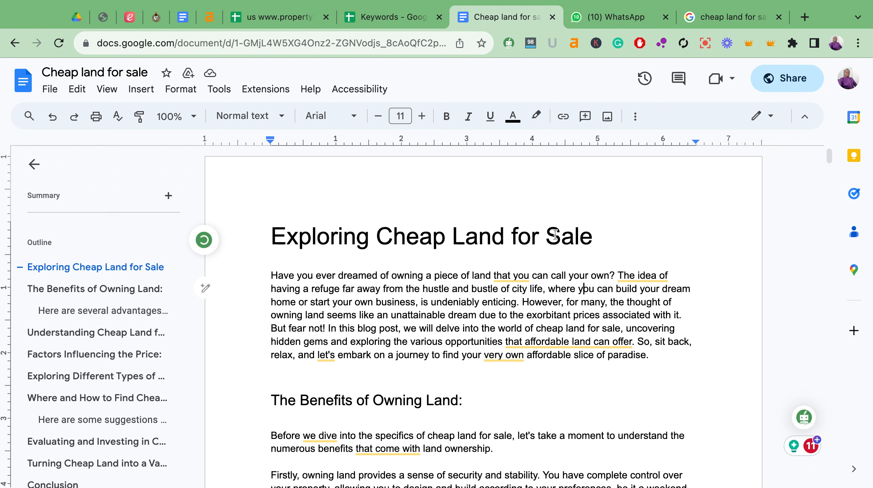
Append "(30934 Available)" to the end of the article title "Exploring Cheap Land for Sale"
left_click(599, 239)
type("(")
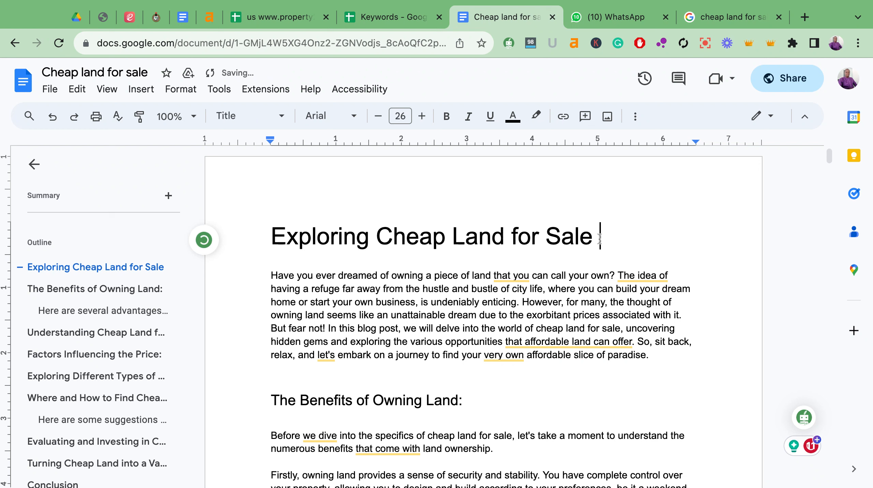
type("10934")
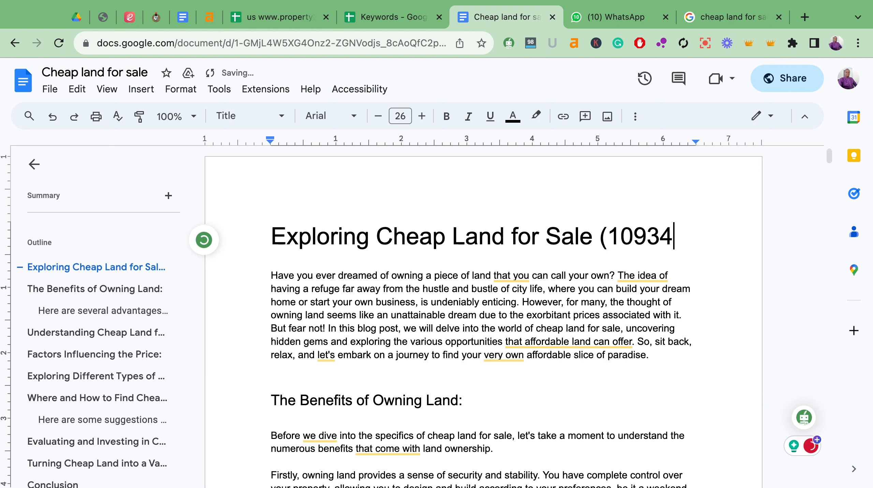
left_click(615, 240)
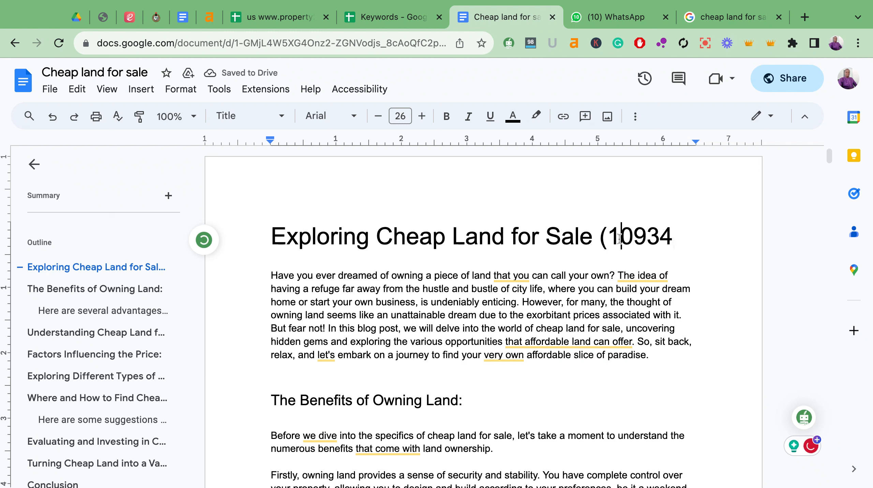
key("BackSpace")
type("3")
left_click(676, 236)
type("a")
key("BackSpace")
type("A")
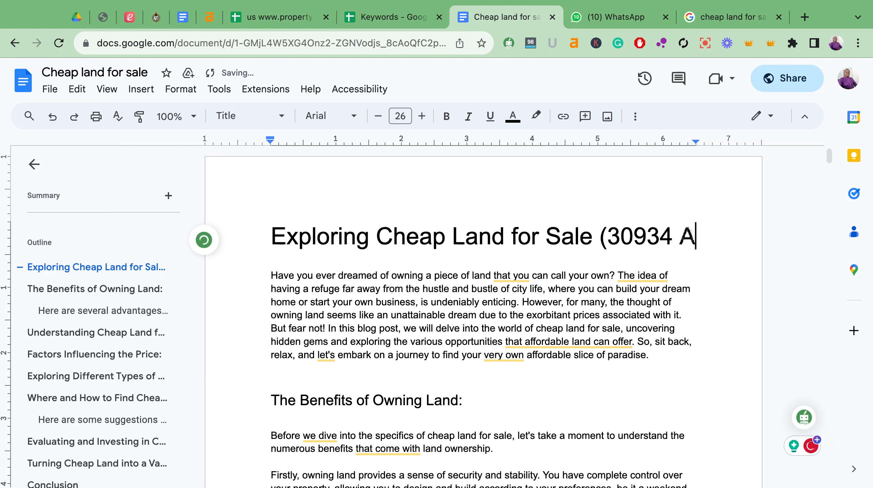
type("vaila")
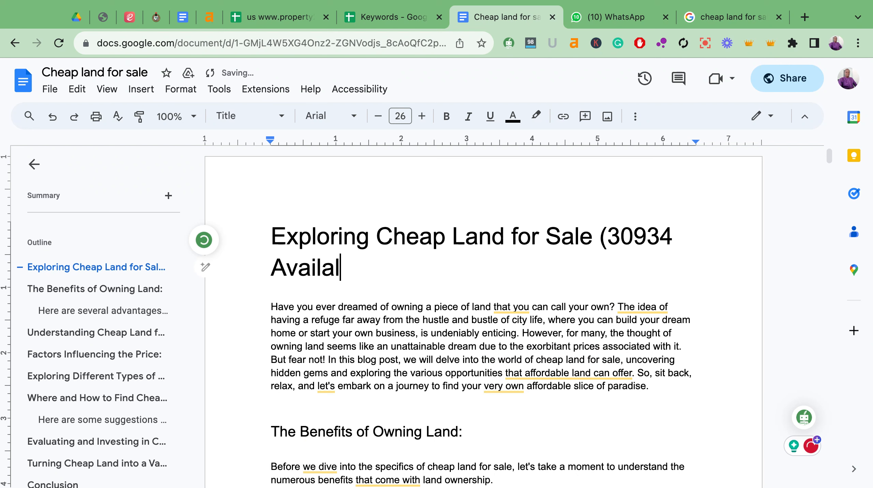
type("ble)")
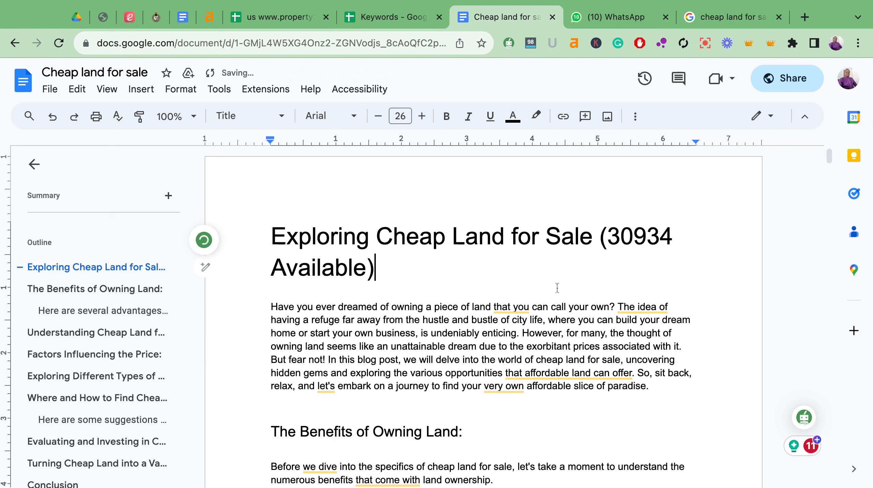
Check the word and character count of the article title, "Exploring Cheap Land for Sale (30934 Available)"
key("shift+Left")
key("shift+Left")
key("shift+Left")
key("shift+Left")
double_click(380, 268)
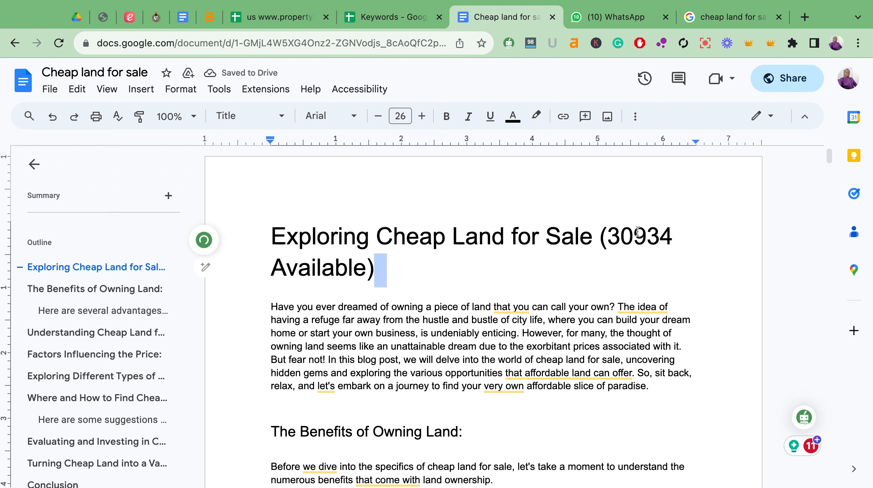
left_click(349, 267)
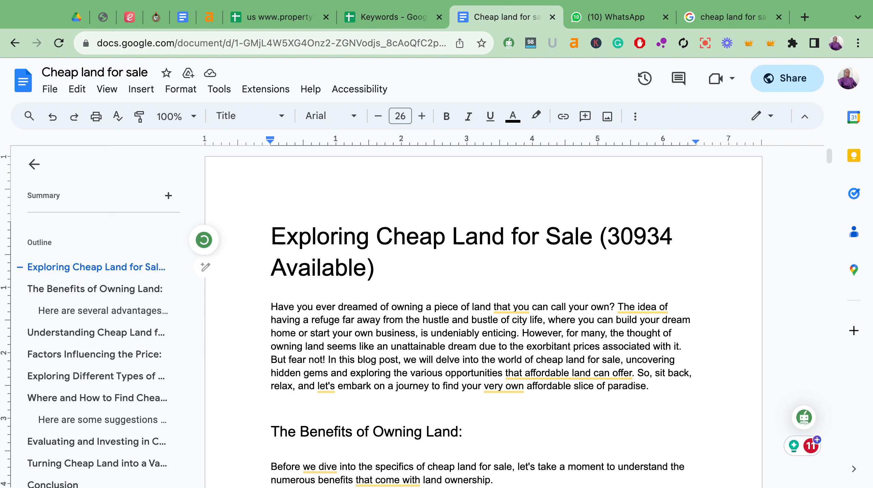
triple_click(380, 271)
left_click(218, 89)
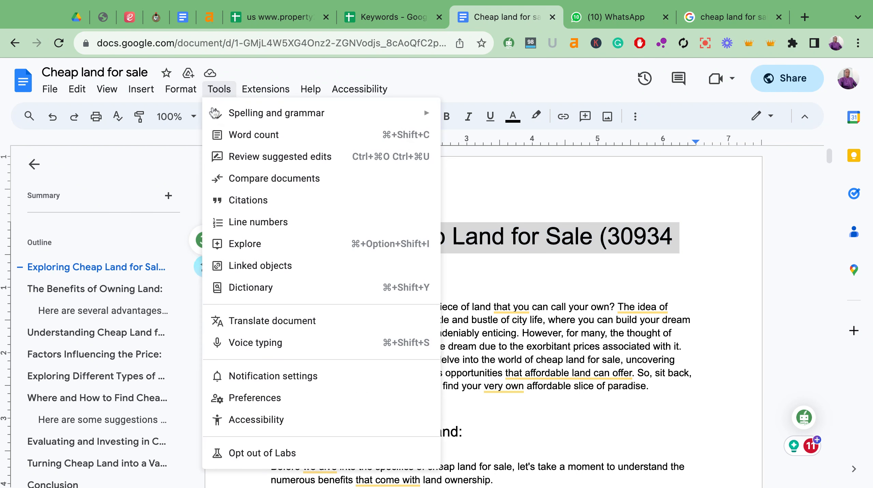
left_click(233, 139)
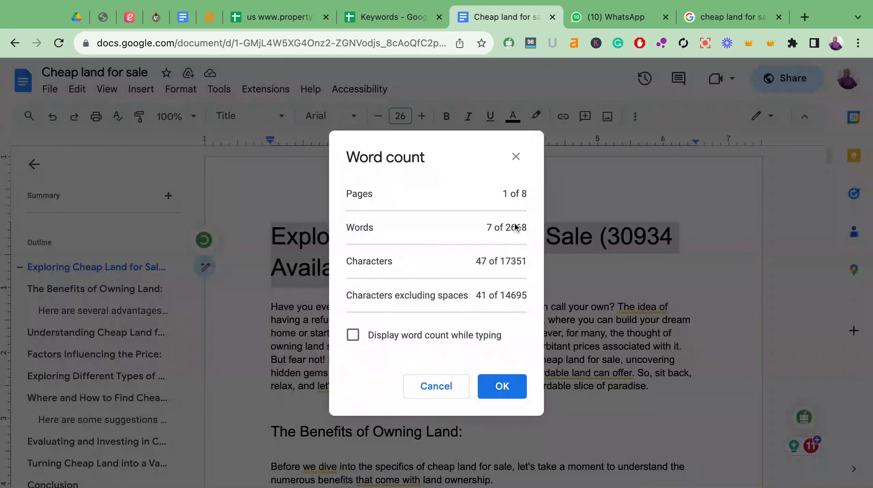
left_click_drag(505, 261, 476, 264)
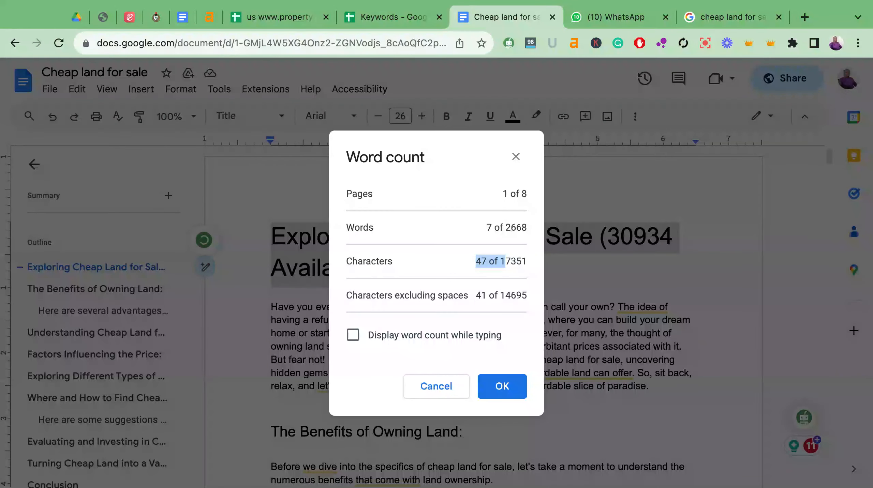
left_click(514, 384)
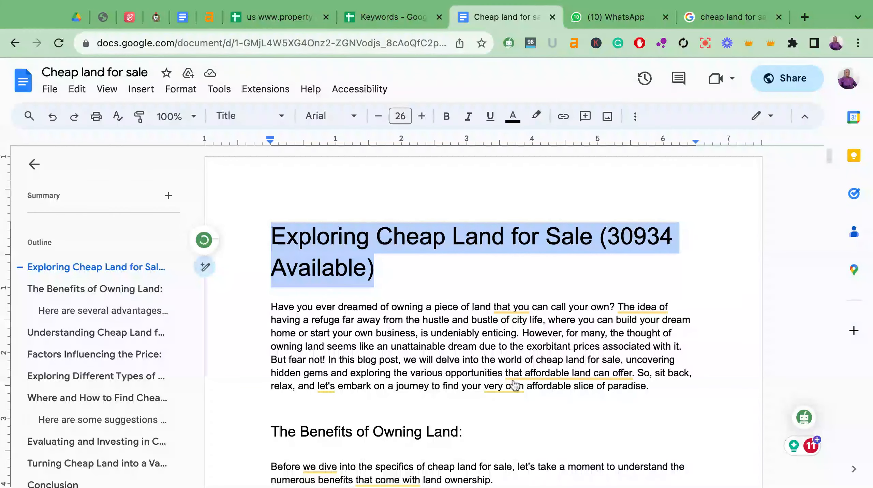
left_click(491, 365)
scroll(490, 365, "down", 3)
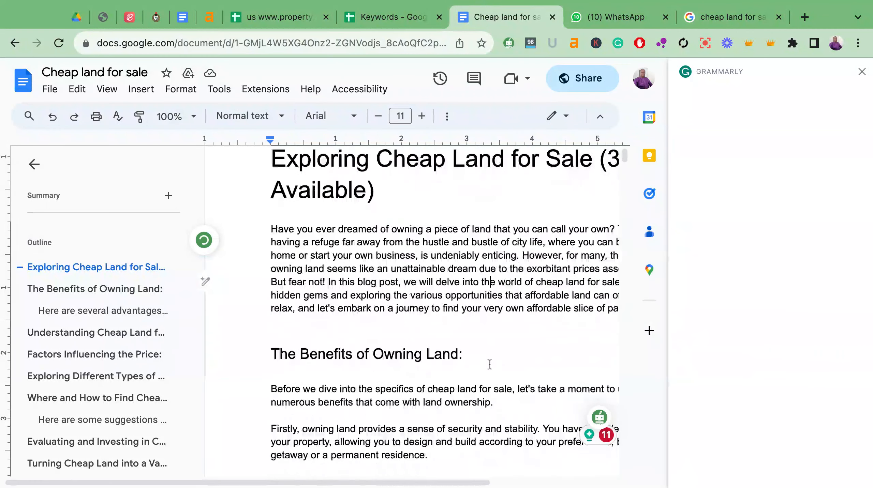
left_click(862, 72)
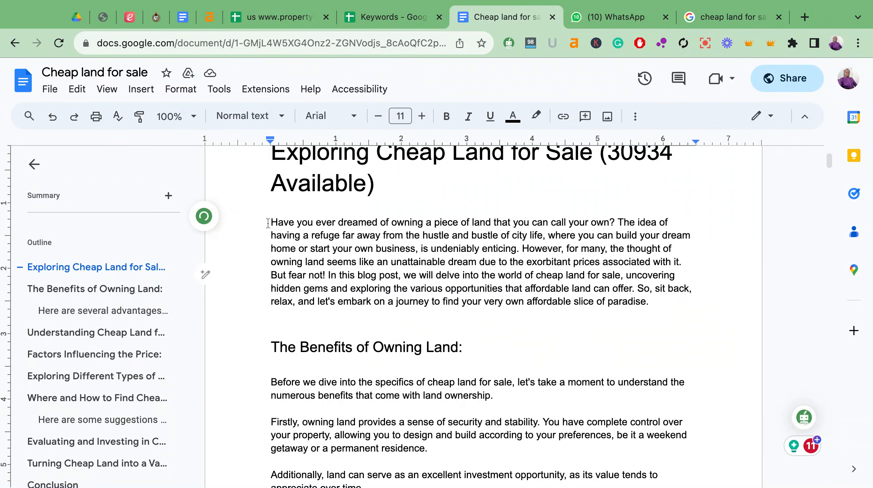
Split the introduction into three paragraphs, with breaks before "However, for many" and "So, sit back"
mouse_move(268, 224)
left_mouse_down()
mouse_move(657, 249)
mouse_move(664, 289)
mouse_move(654, 303)
left_mouse_up()
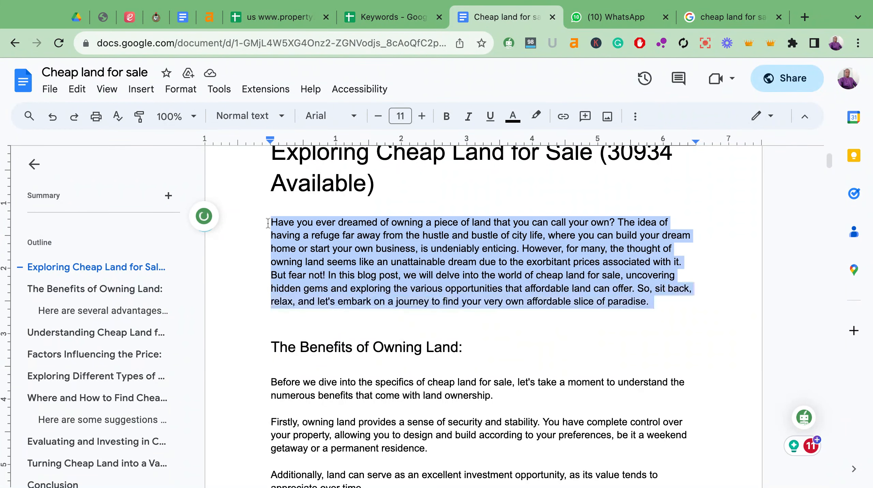
left_click(537, 262)
left_click(524, 248)
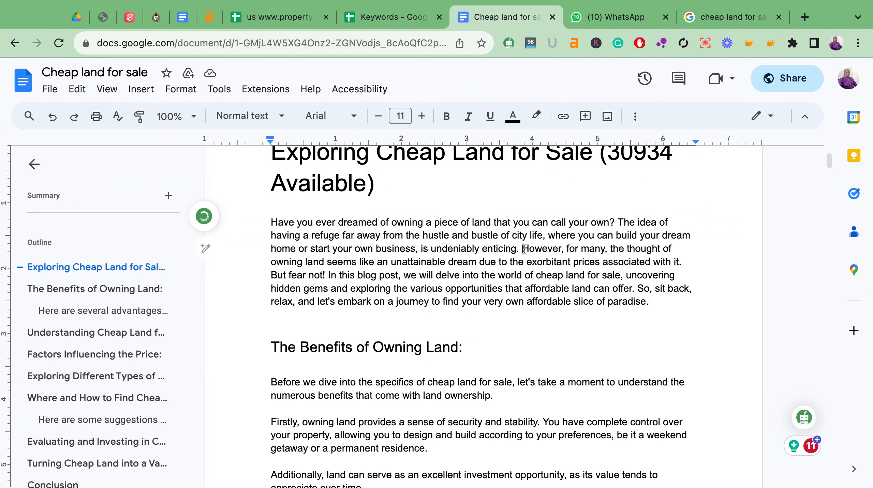
key("Return")
key("Return")
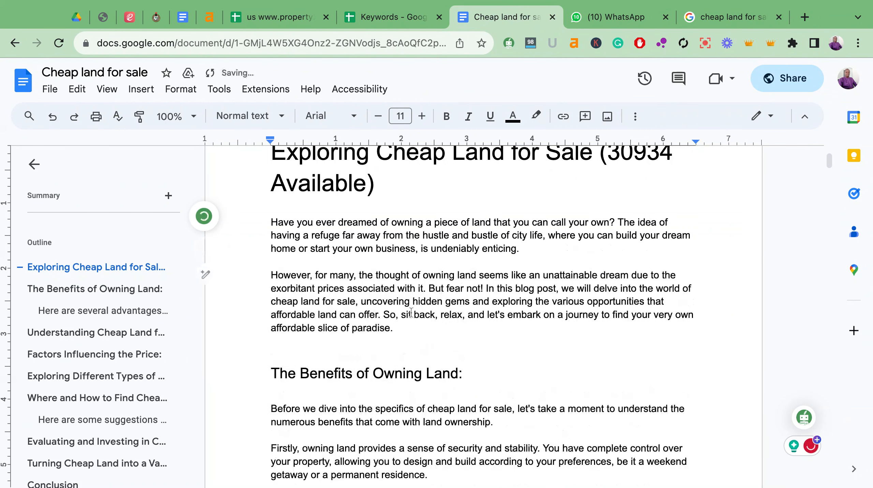
left_click(384, 314)
key("Return")
key("Return")
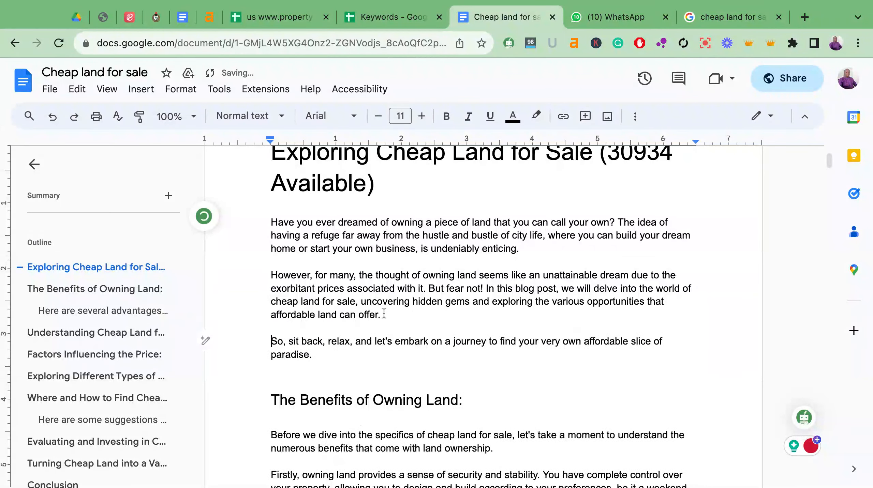
Remove the blank line below the "The Benefits of Owning Land:" heading and delete the heading's trailing colon
scroll(309, 300, "down", 3)
scroll(310, 302, "down", 2)
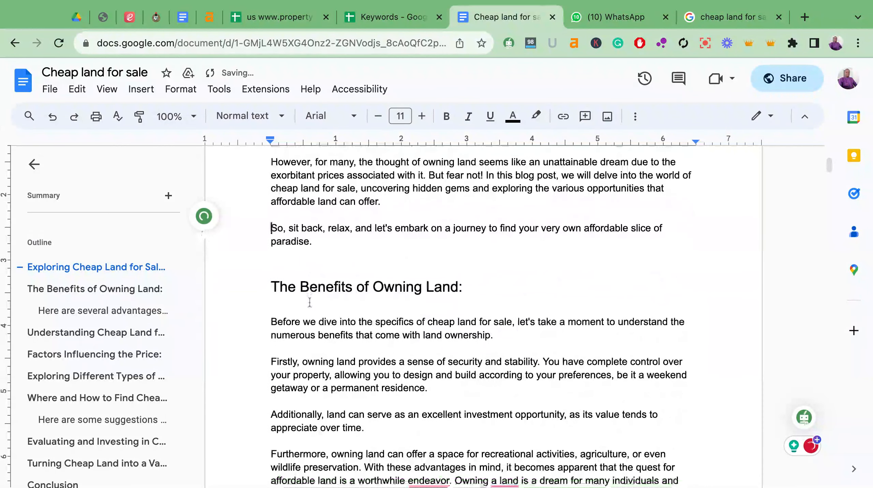
double_click(296, 303)
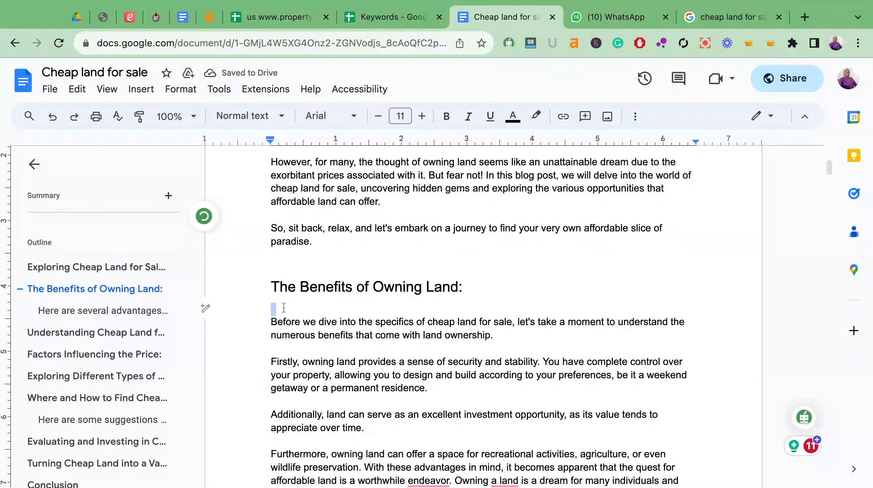
left_click(278, 304)
key("BackSpace")
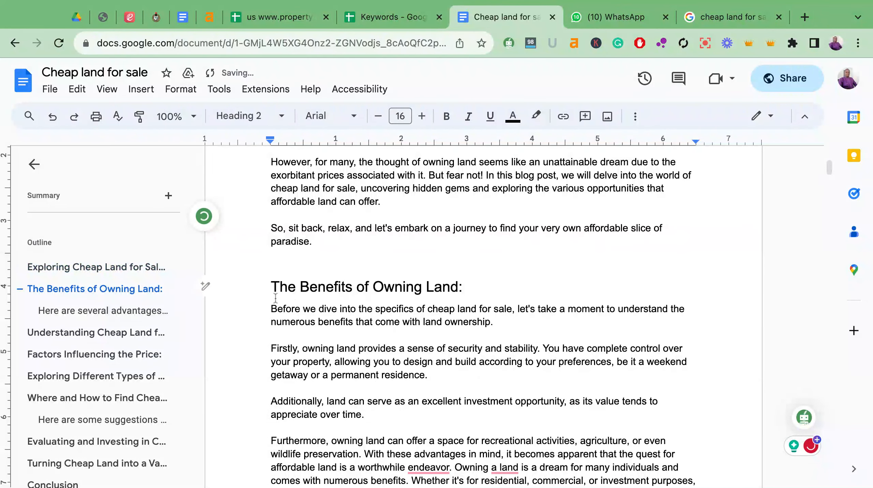
left_click(272, 287)
key("Up")
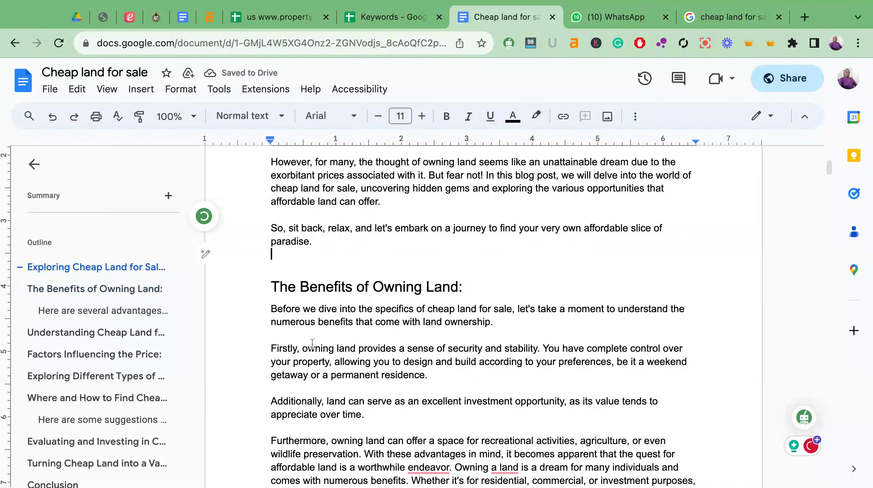
scroll(314, 215, "down", 2)
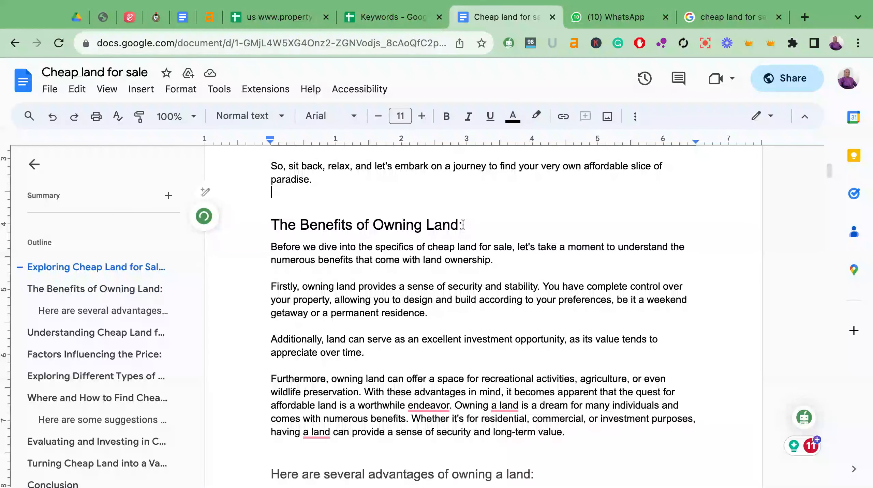
left_click(462, 225)
key("BackSpace")
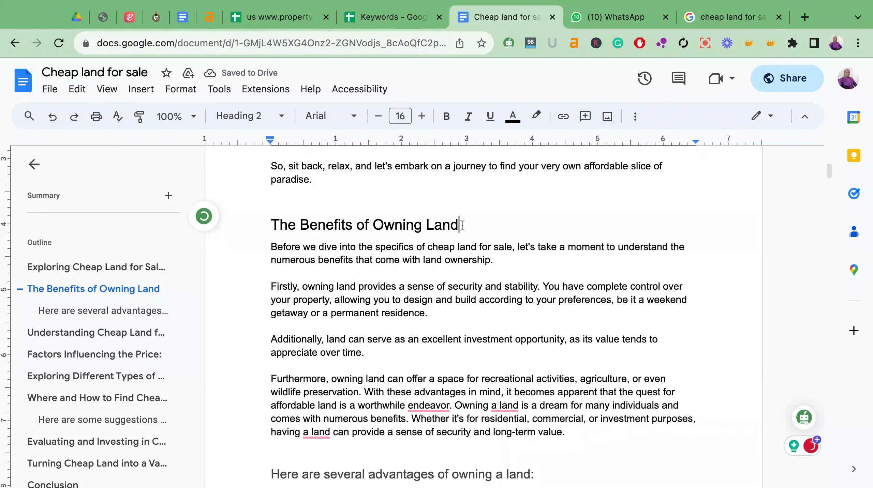
Check which paragraph style is applied to the heading "The Benefits of Owning Land"
left_click_drag(463, 224, 268, 225)
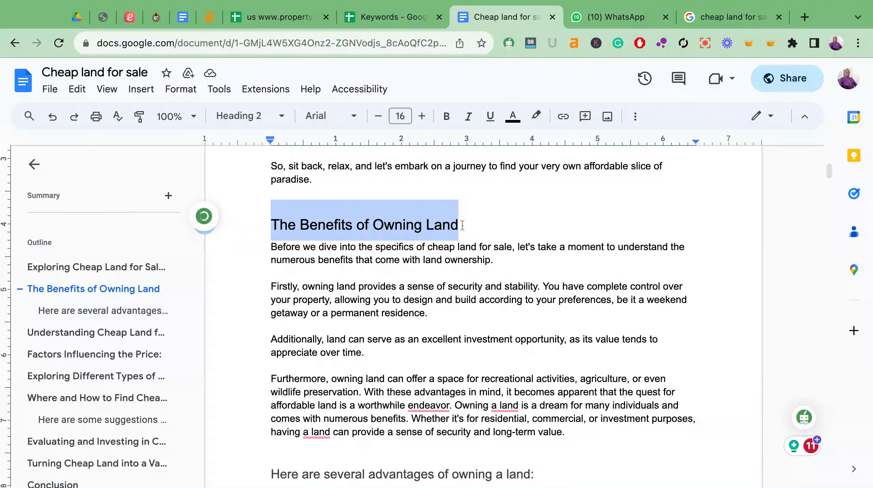
left_click(245, 116)
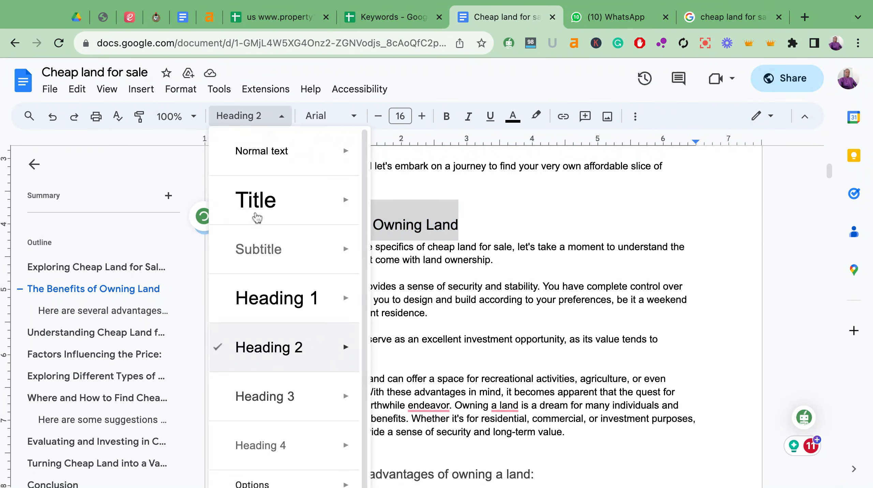
mouse_move(291, 346)
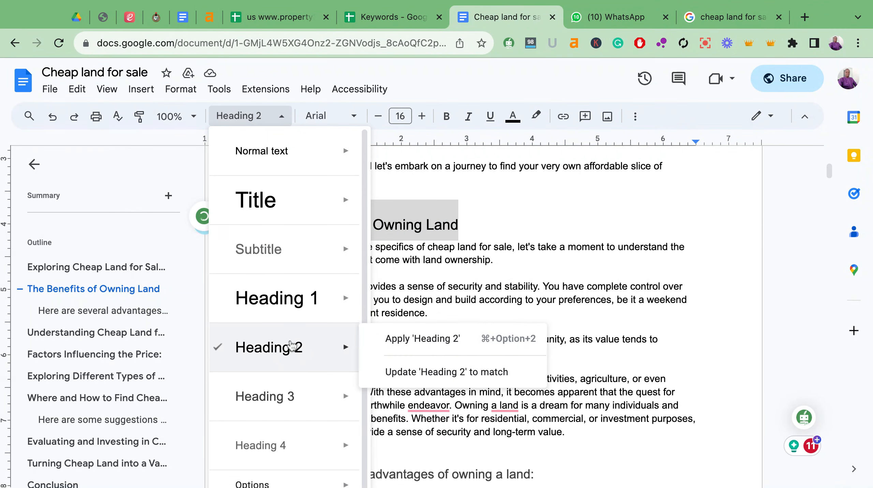
left_click(452, 270)
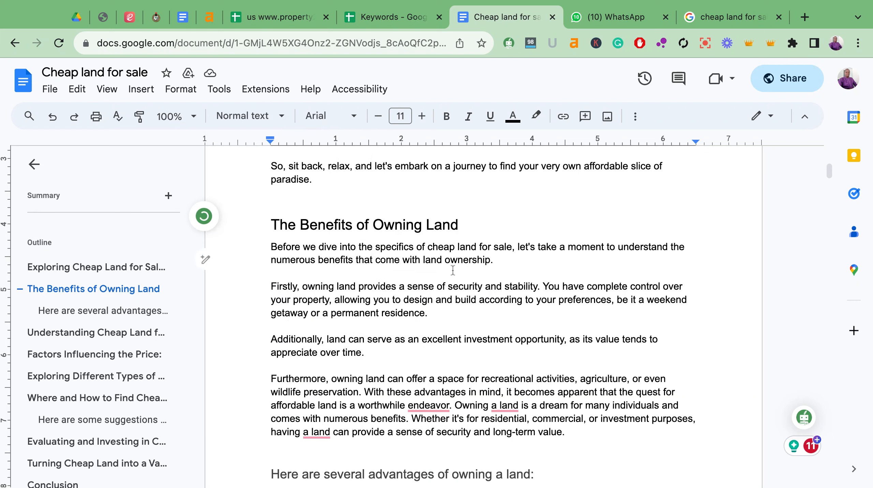
Accept the Grammarly suggestion that changes "endeavor" to "endeavour" in the "Furthermore" paragraph
scroll(453, 270, "down", 3)
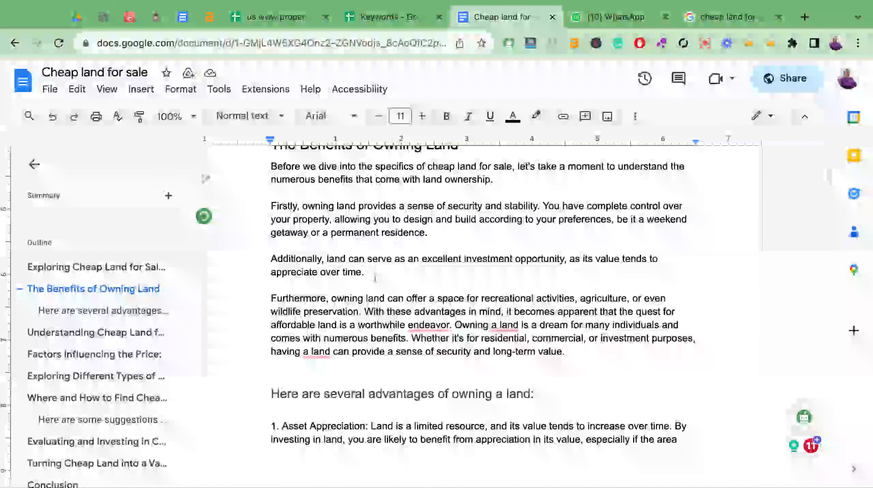
scroll(375, 279, "up", 1)
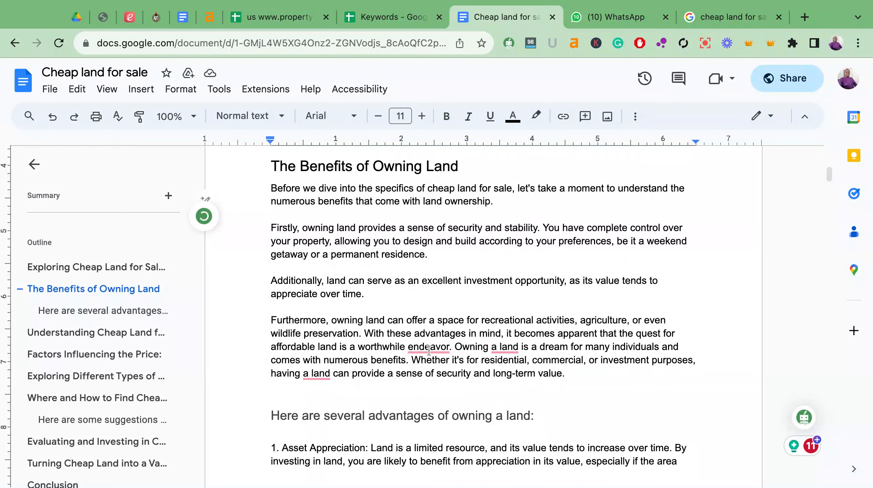
mouse_move(429, 346)
left_click(445, 387)
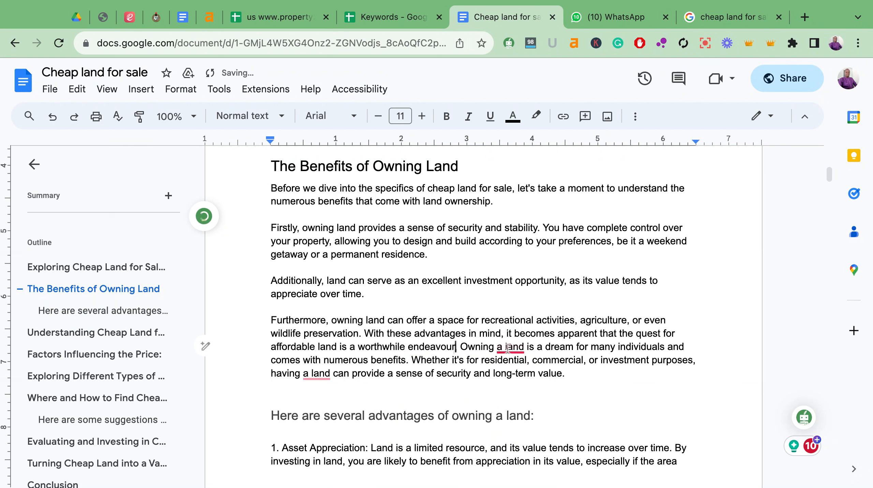
Change "Owning a land" to "Owning land property" in the "Furthermore" paragraph
mouse_move(508, 348)
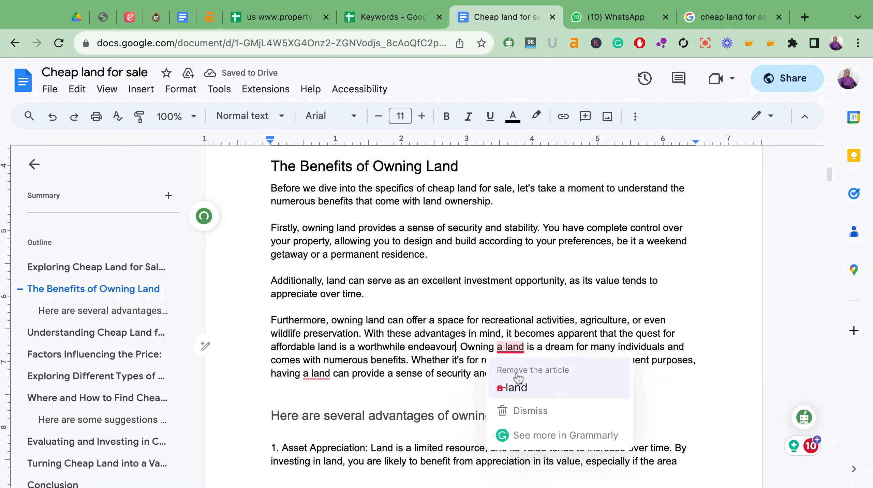
left_click(506, 348)
key("BackSpace")
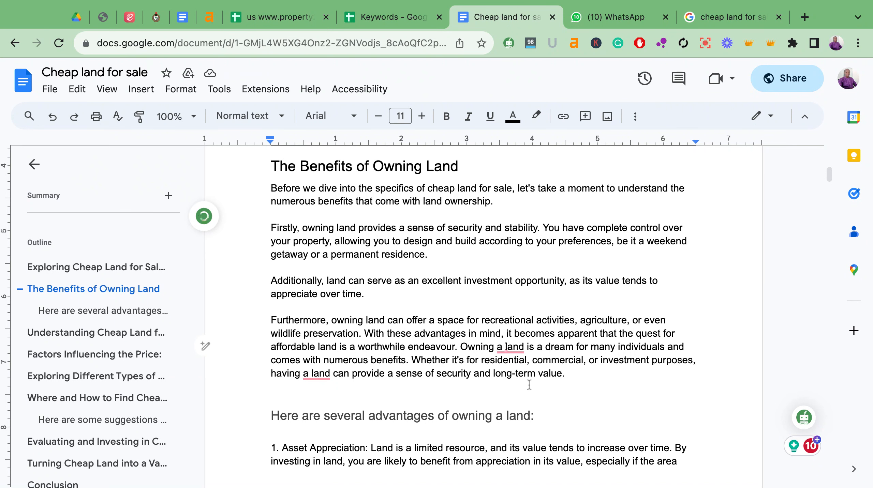
key("BackSpace")
key("BackSpace")
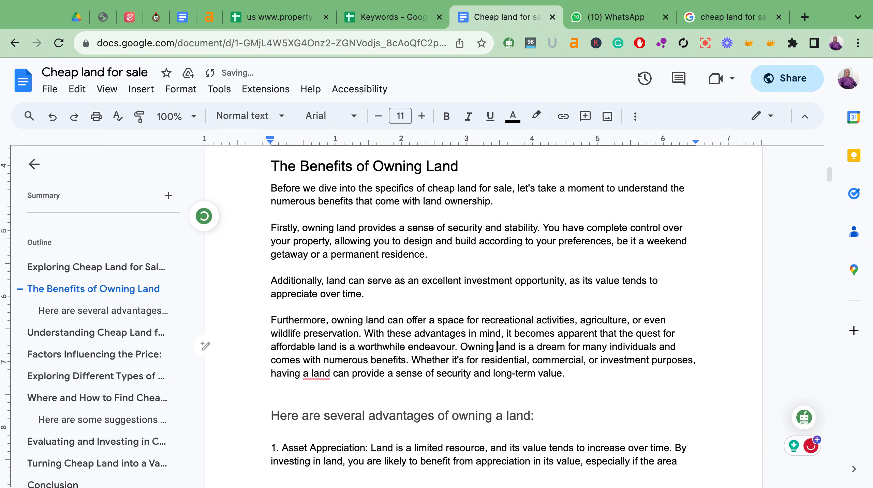
scroll(496, 334, "down", 1)
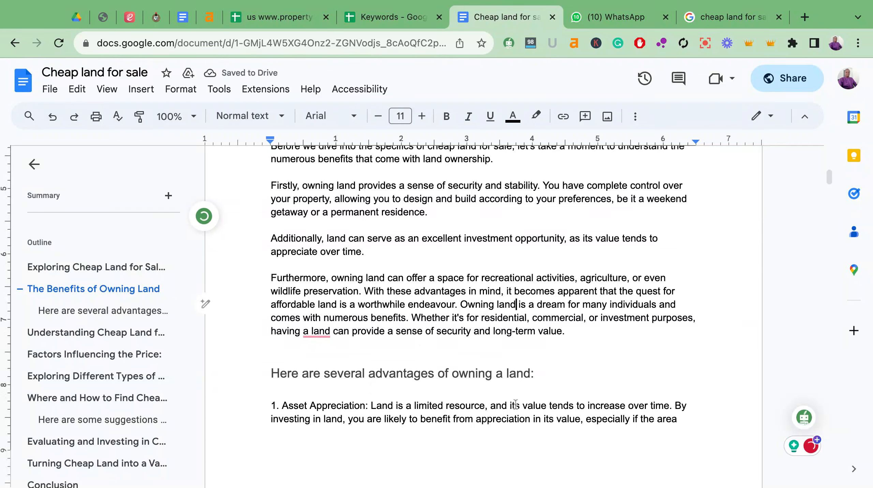
type("property")
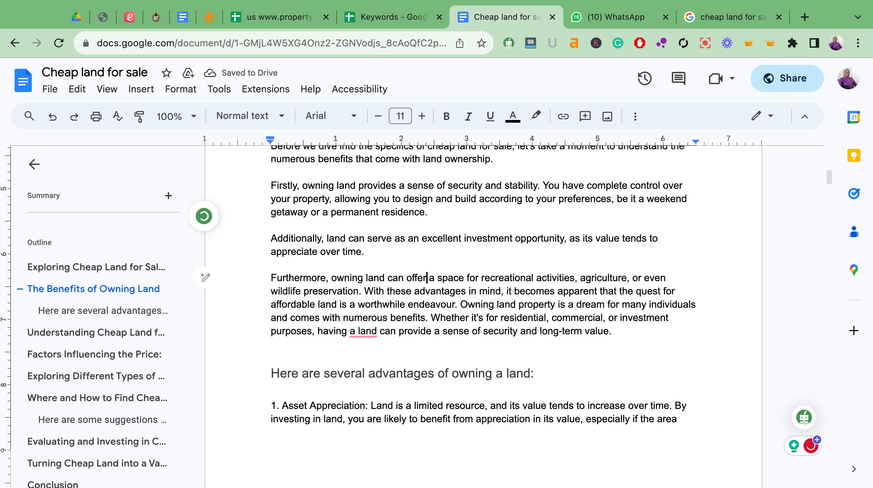
Try the Grammarly correction that drops "a" from "having a land" in the paragraph's last sentence, and put the article back
mouse_move(366, 333)
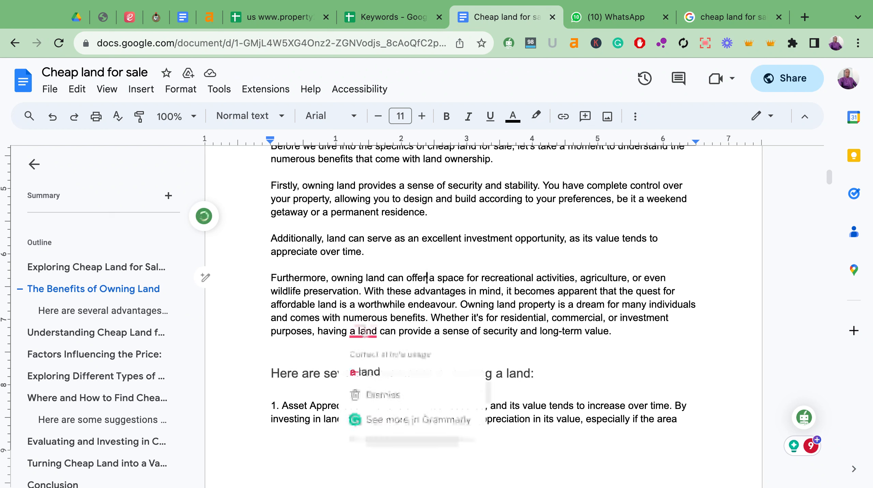
left_click(361, 366)
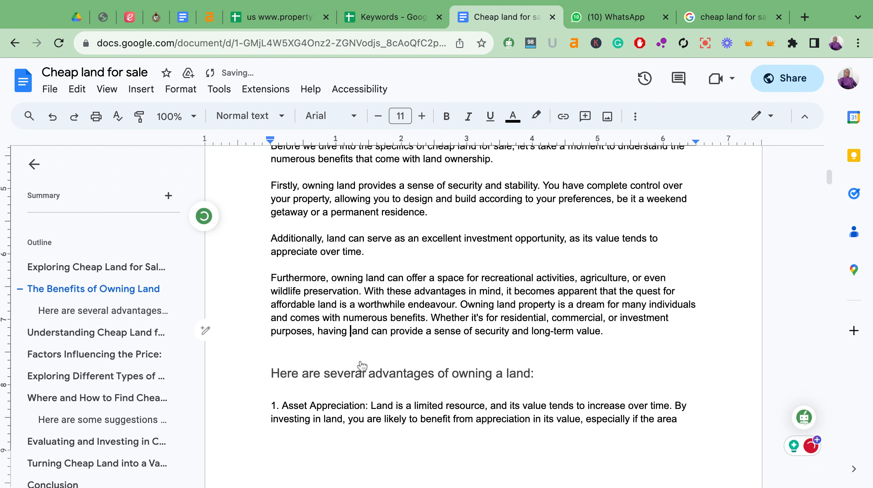
type("a")
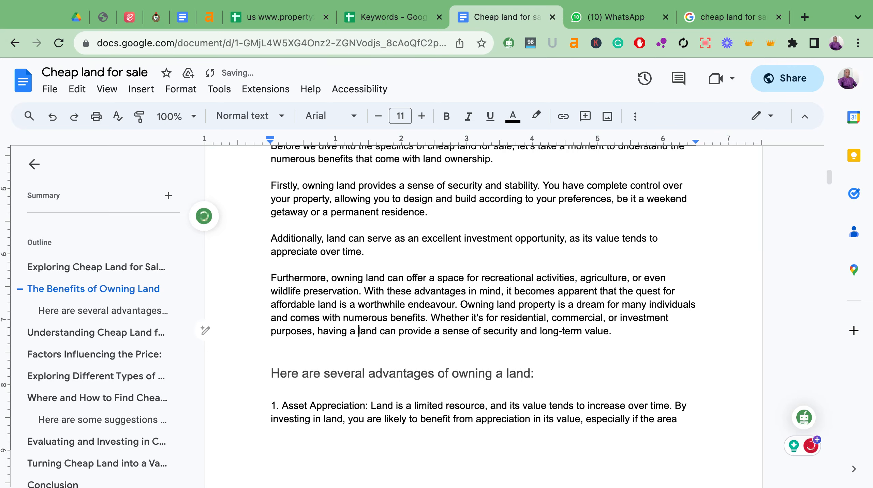
scroll(367, 281, "down", 5)
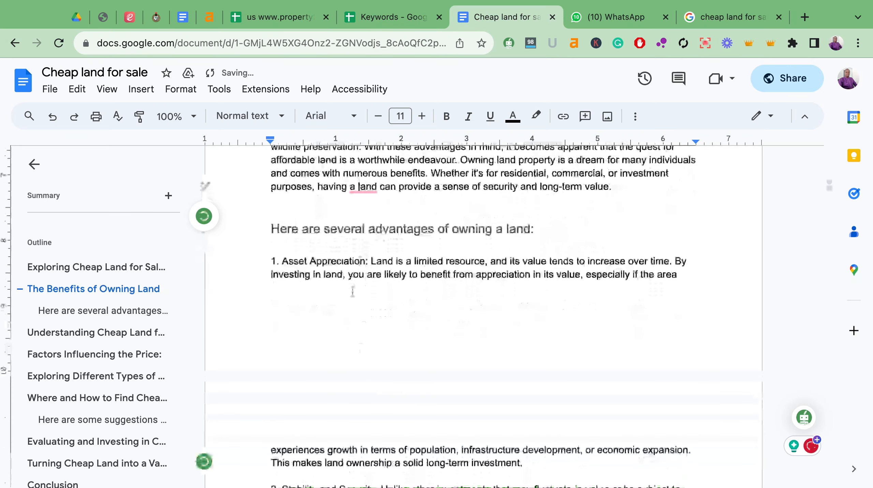
scroll(352, 291, "up", 1)
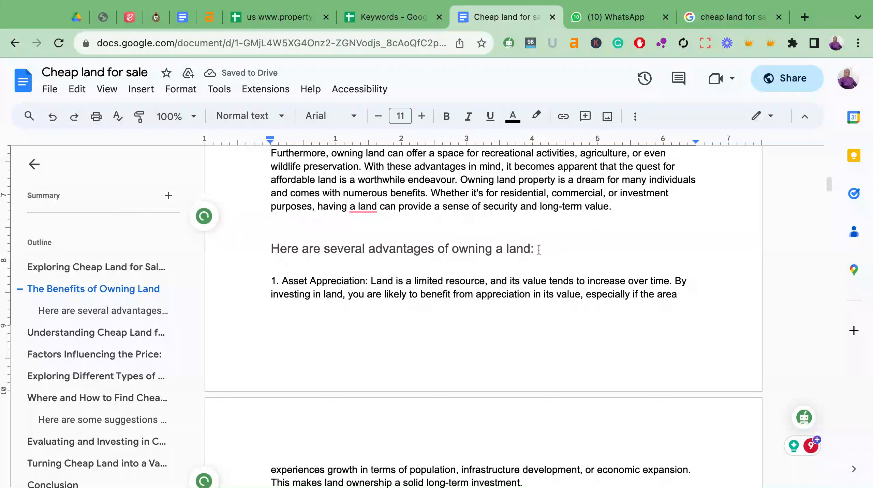
Convert the heading "Here are several advantages of owning a land:" to title case from "are" onward and delete its trailing colon
left_click_drag(538, 249, 302, 249)
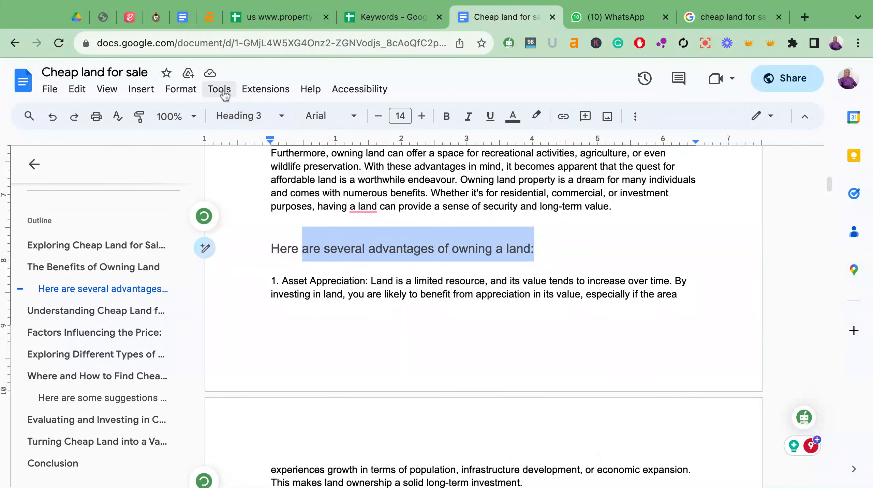
left_click(223, 89)
mouse_move(196, 97)
mouse_move(197, 113)
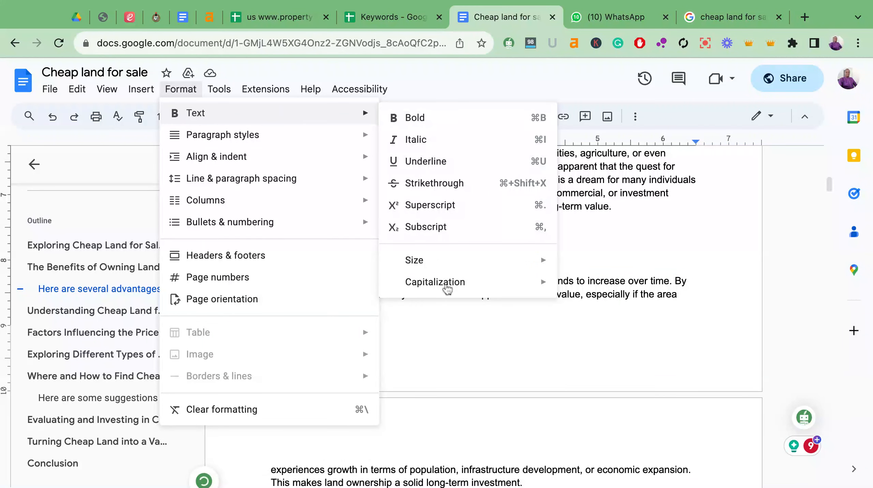
mouse_move(447, 290)
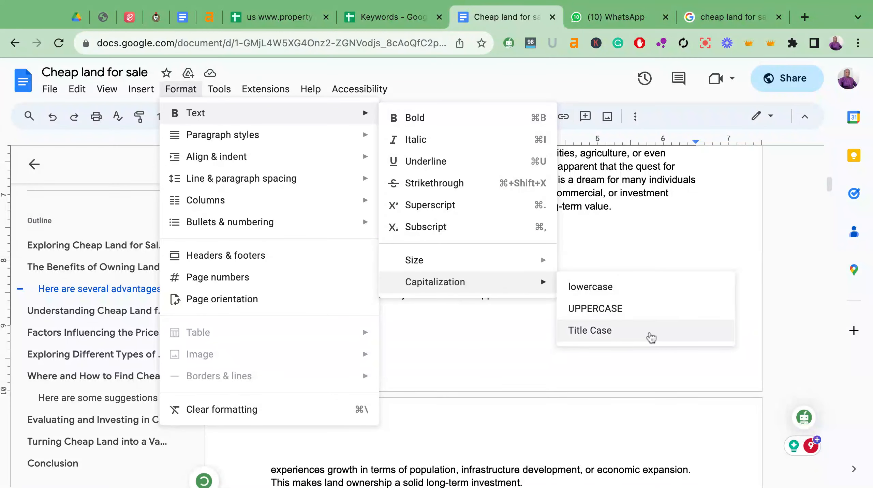
left_click(670, 339)
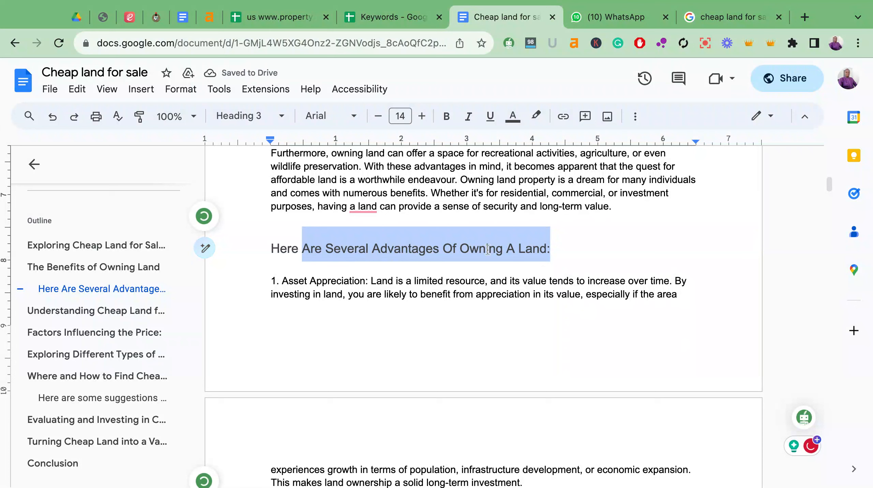
left_click(548, 250)
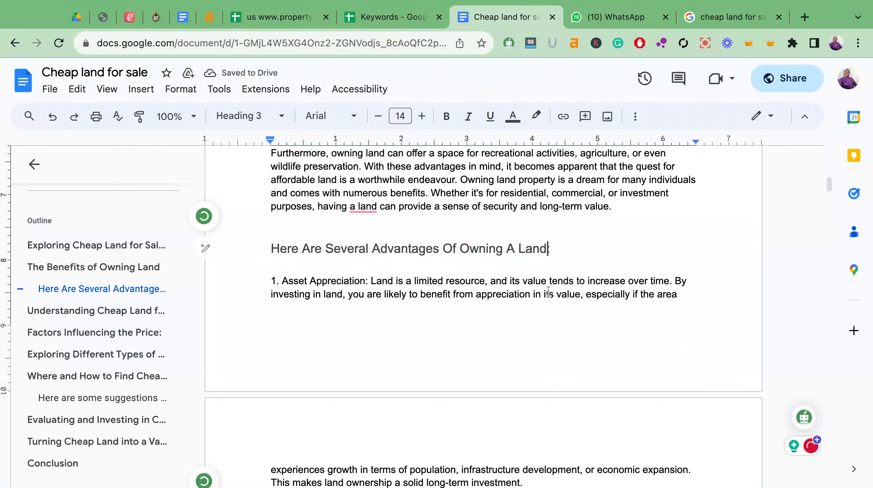
key("BackSpace")
Split the "Furthermore" paragraph so that "Owning land property is a dream" starts a new paragraph after a blank line
scroll(526, 324, "down", 1)
scroll(392, 234, "up", 3)
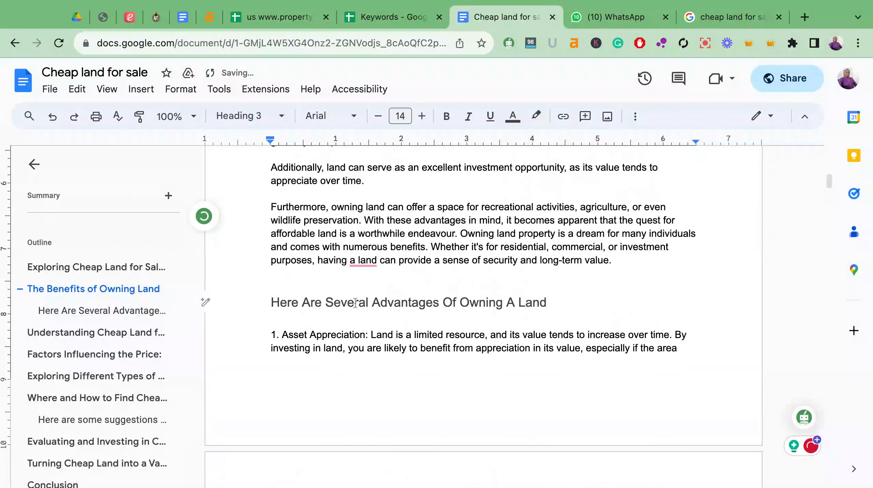
scroll(355, 303, "up", 4)
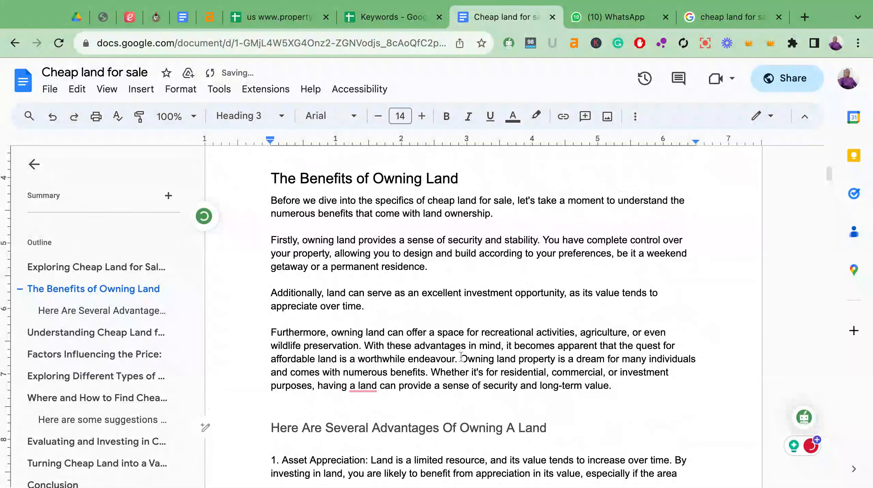
left_click(461, 358)
key("Return")
key("Return")
scroll(461, 357, "down", 1)
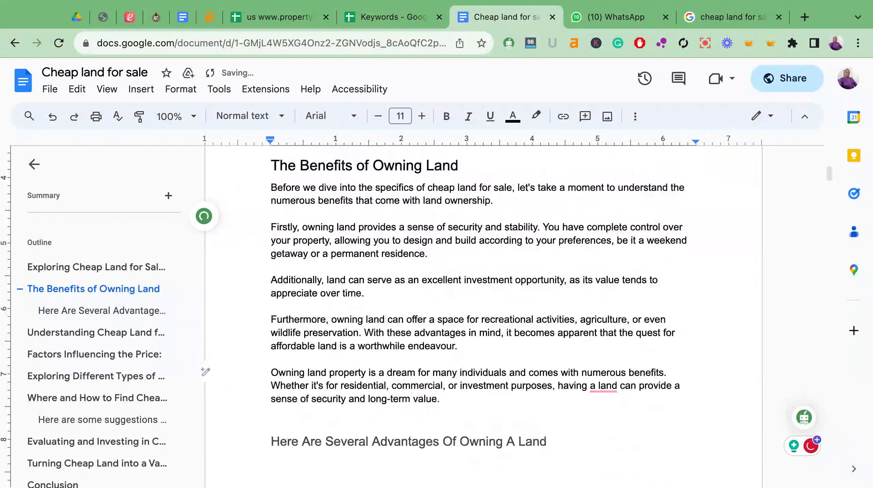
Compare the styles of the headings "The Benefits of Owning Land" and "Here Are Several Advantages Of Owning A Land" and review the text between them
left_click(335, 171)
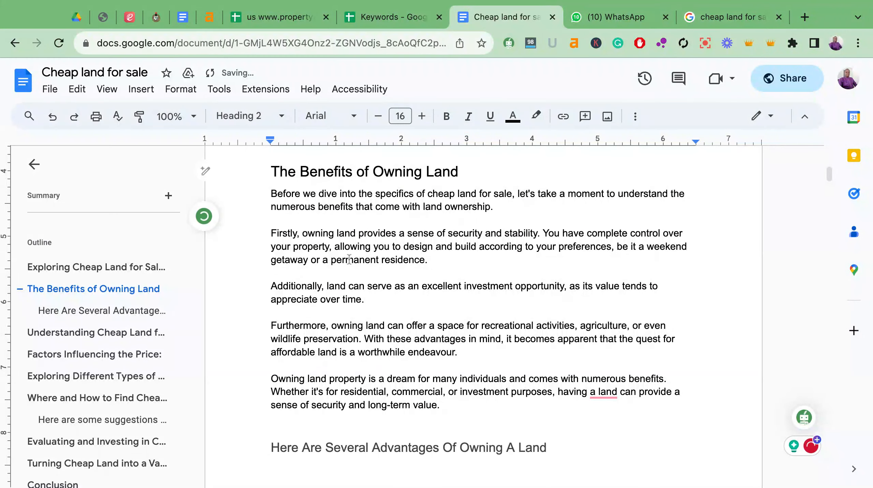
scroll(349, 260, "down", 5)
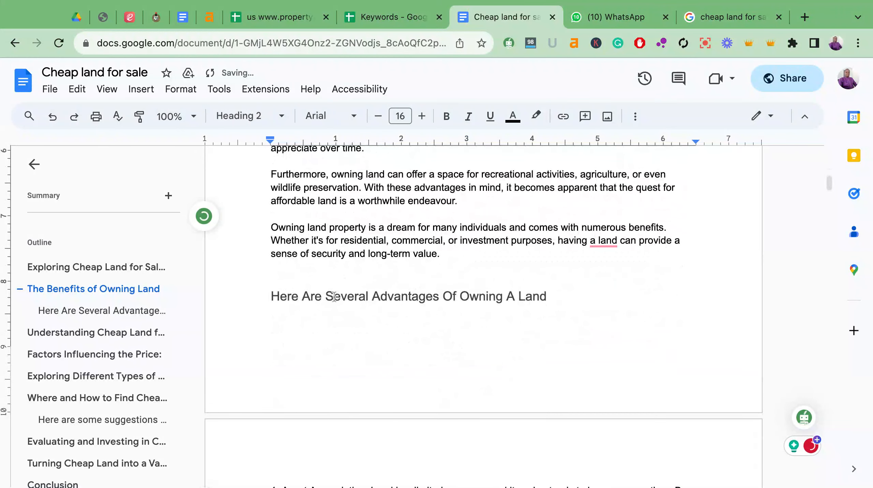
left_click(334, 296)
scroll(334, 299, "up", 4)
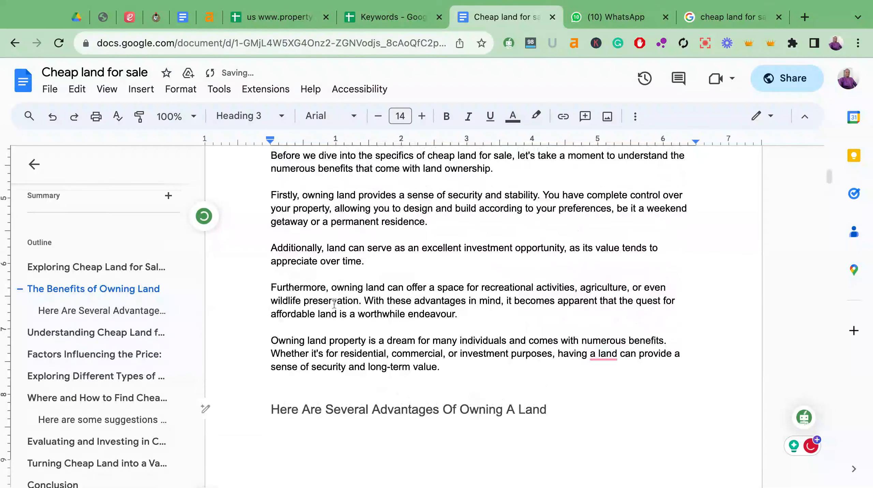
scroll(334, 304, "up", 2)
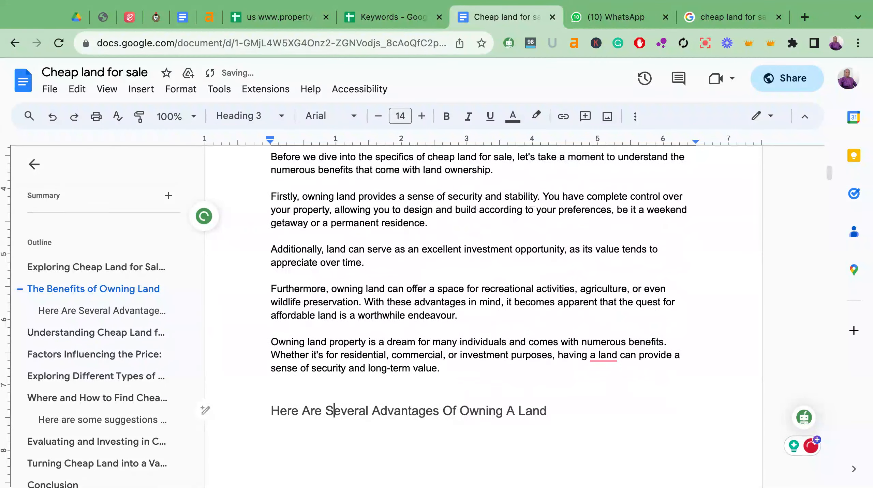
scroll(314, 219, "up", 2)
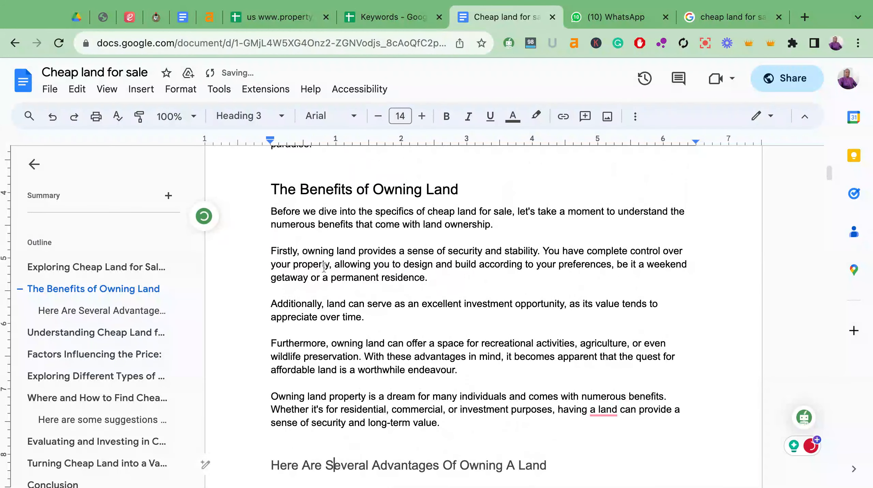
scroll(309, 197, "down", 1)
left_click_drag(269, 298, 442, 390)
scroll(400, 382, "down", 7)
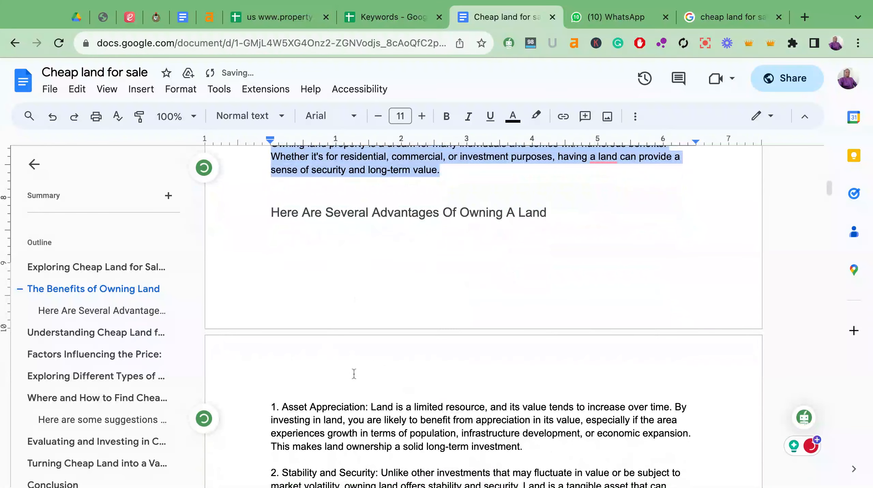
Review the numbered advantages beneath "Here Are Several Advantages Of Owning A Land" and compare their paragraph style with that heading's
left_click(383, 213)
scroll(383, 248, "down", 3)
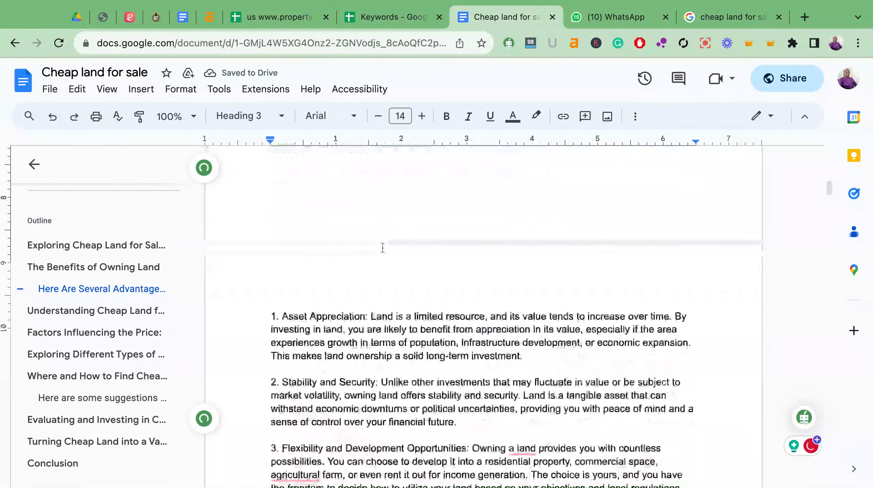
scroll(382, 248, "down", 4)
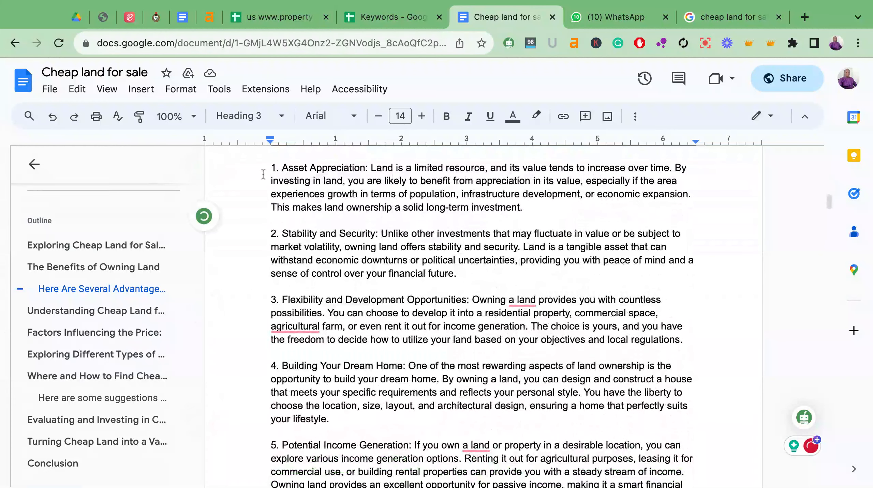
left_click_drag(263, 172, 263, 446)
scroll(263, 446, "down", 3)
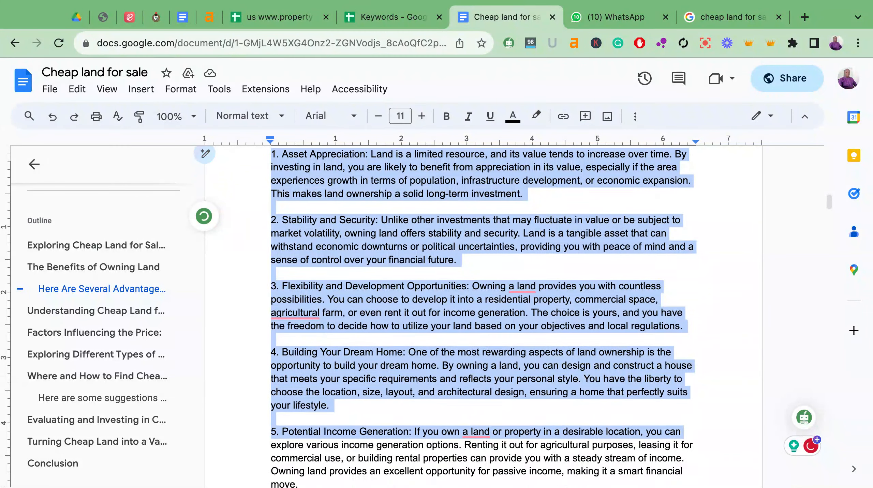
scroll(482, 317, "up", 3)
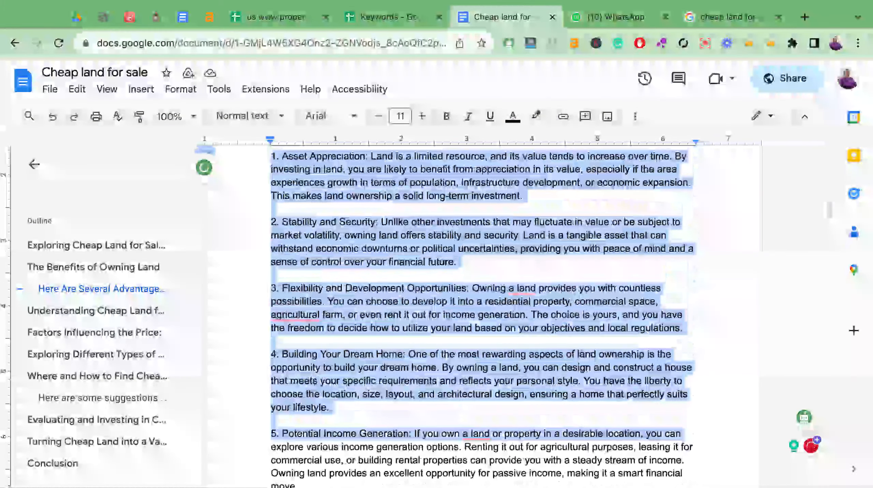
scroll(369, 360, "up", 6)
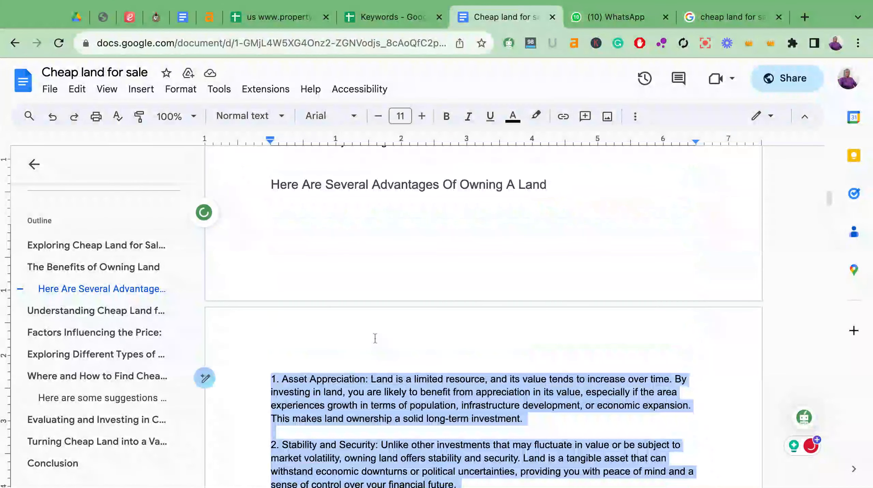
scroll(369, 360, "down", 1)
left_click(433, 247)
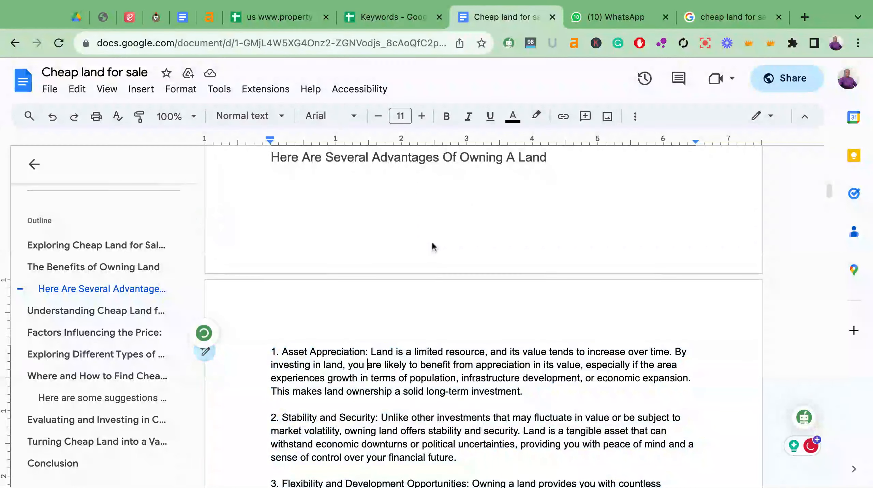
scroll(435, 241, "up", 1)
left_click(346, 174)
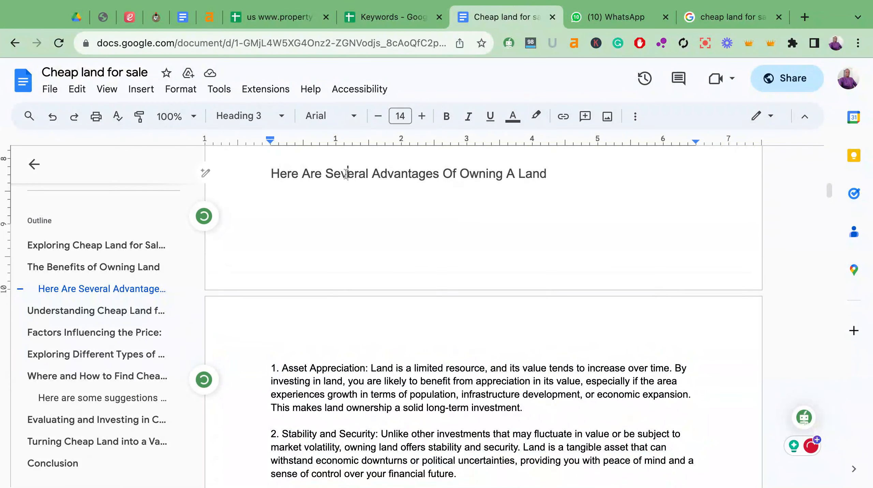
left_click_drag(270, 368, 323, 389)
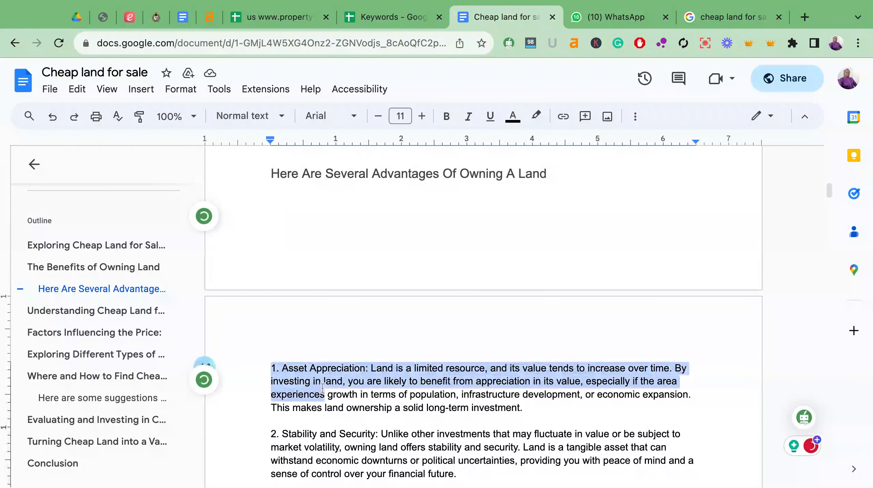
left_click(407, 173)
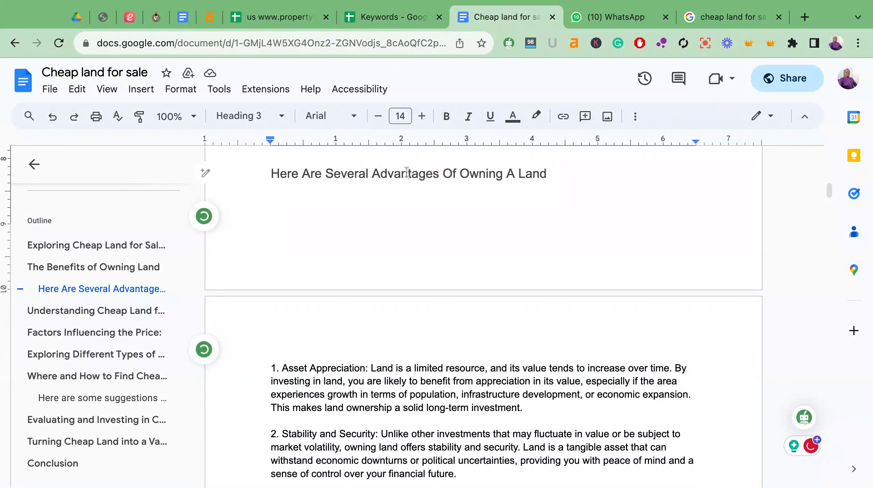
Put "1. Asset Appreciation:" on its own line above its description and format it as Heading 4
left_click(370, 367)
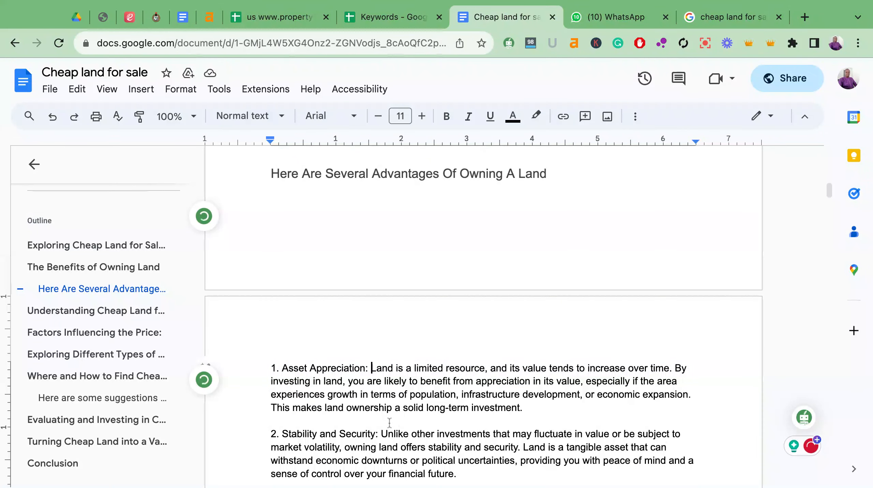
key("Return")
left_click(341, 205)
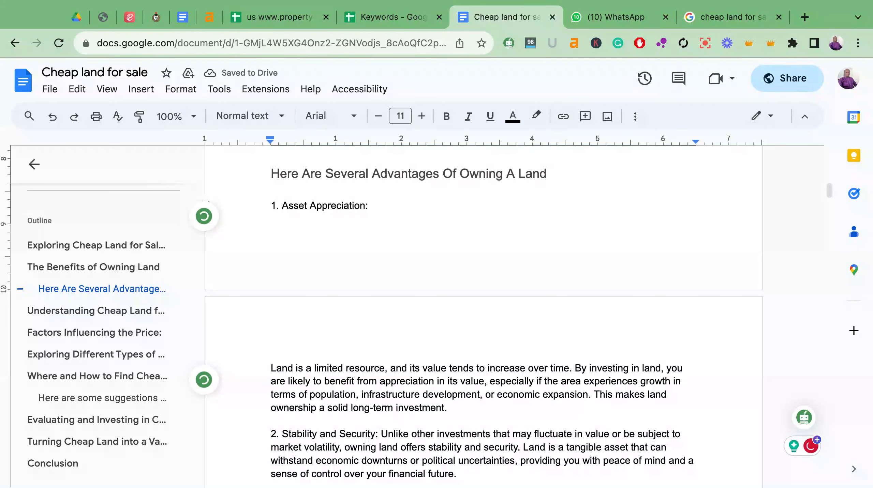
key("ctrl+alt+4")
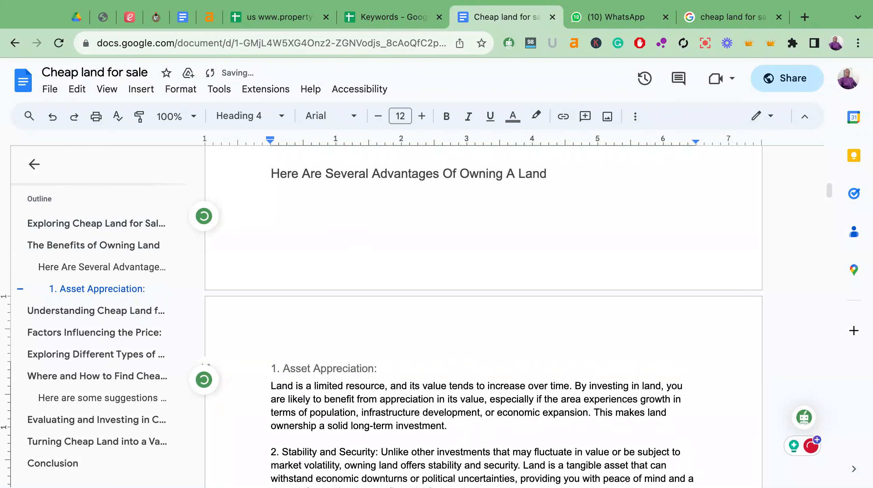
Put "2. Stability and Security:" on its own line above its description and format it as Heading 4
scroll(330, 362, "down", 4)
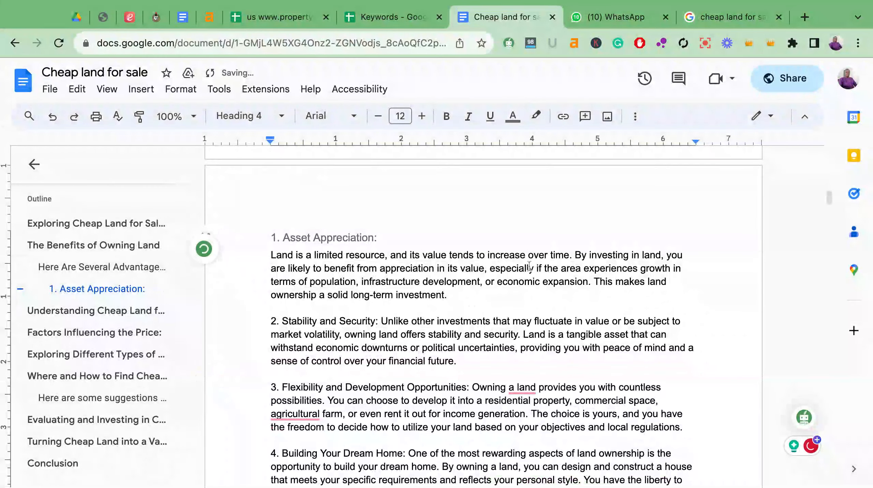
scroll(436, 330, "down", 3)
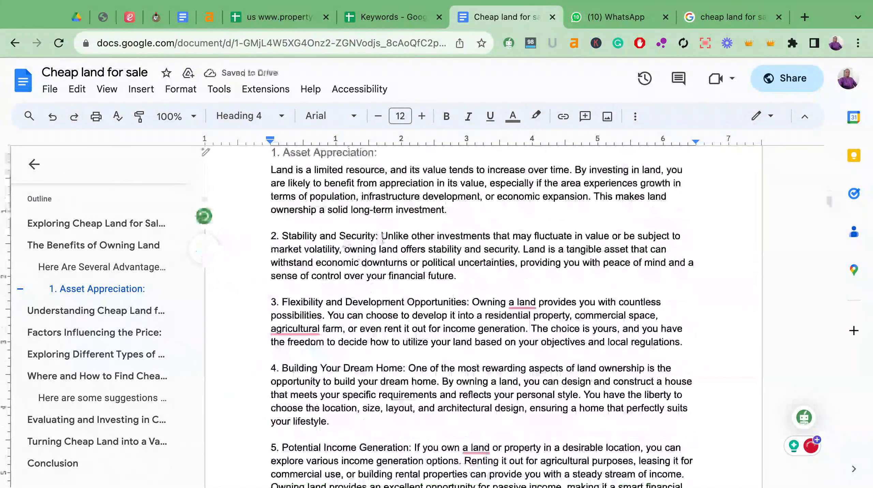
left_click(381, 236)
key("Return")
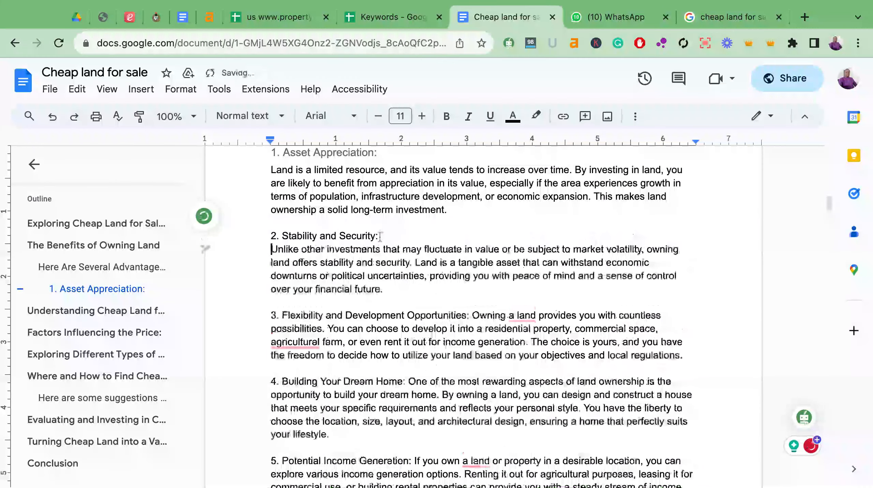
left_click_drag(331, 234, 336, 234)
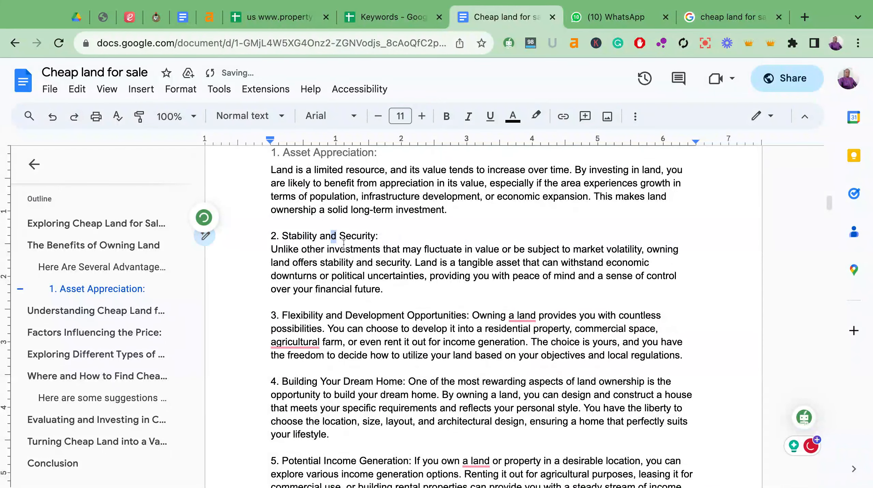
left_click(344, 239)
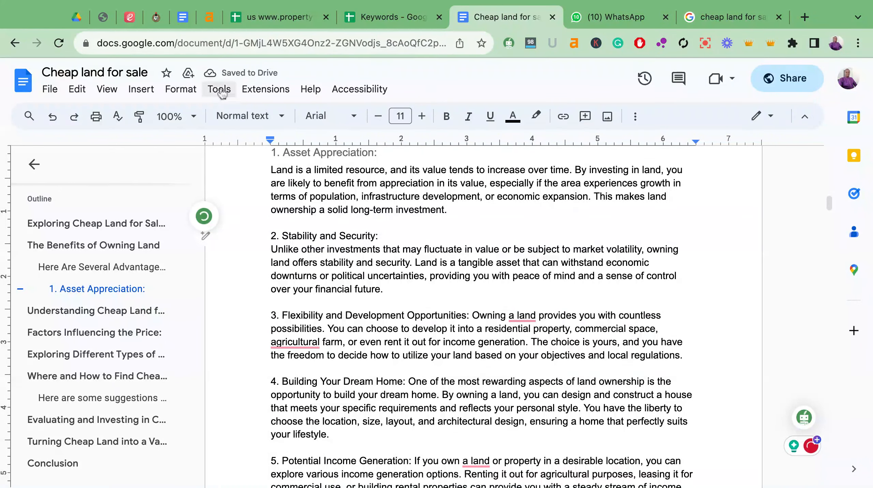
left_click(180, 89)
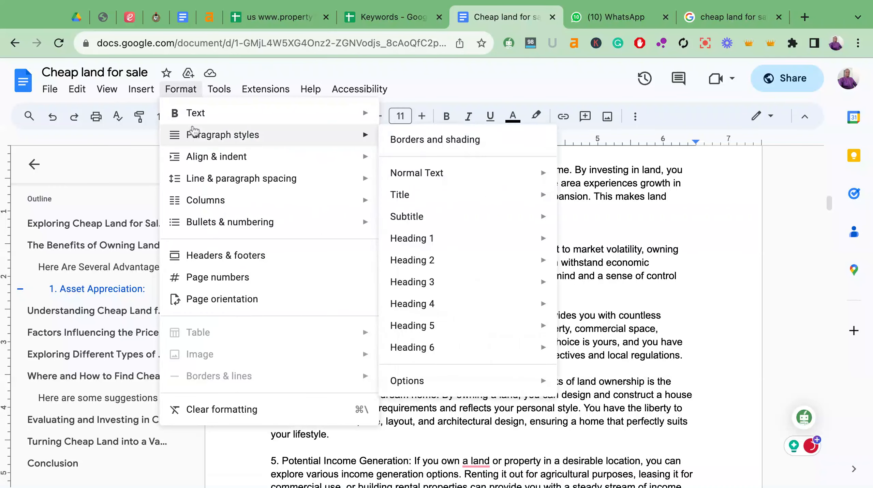
left_click(291, 69)
left_click(267, 110)
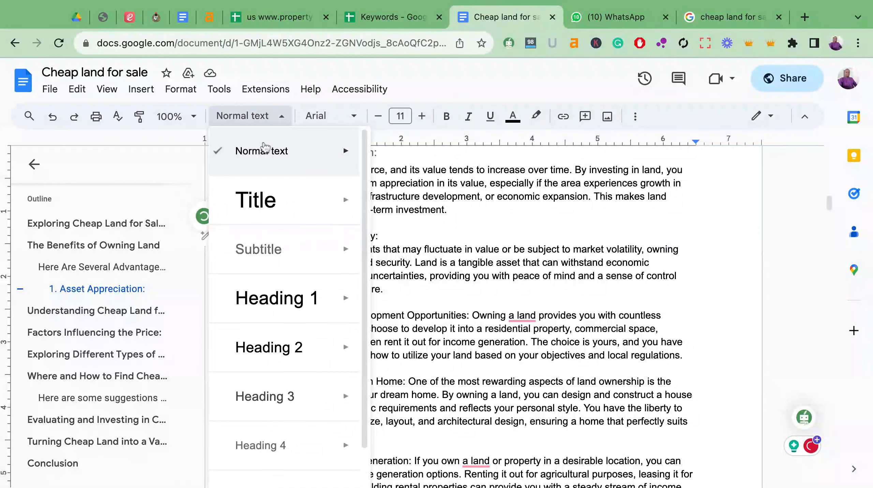
left_click(276, 444)
Put the labels "3. Flexibility and Development Opportunities:", "4. Building Your Dream Home:" and "5. Potential Income Generation:" on their own lines above their descriptions
scroll(424, 303, "down", 3)
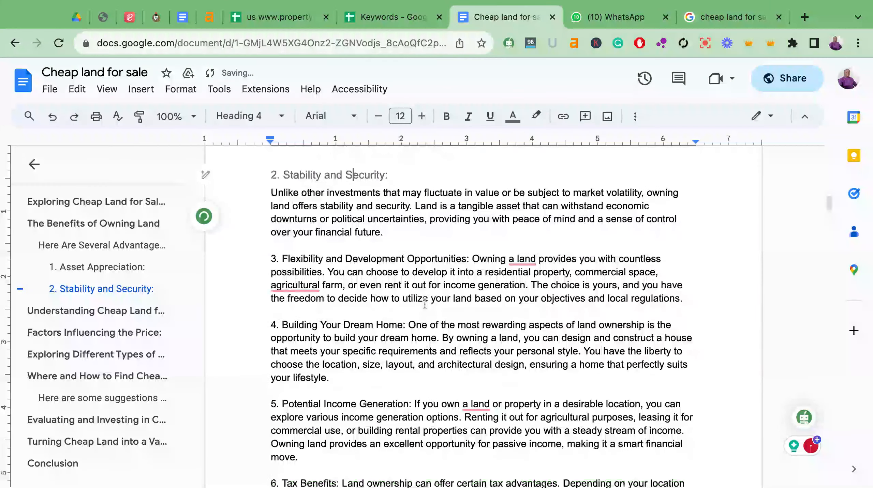
left_click(474, 253)
key("Return")
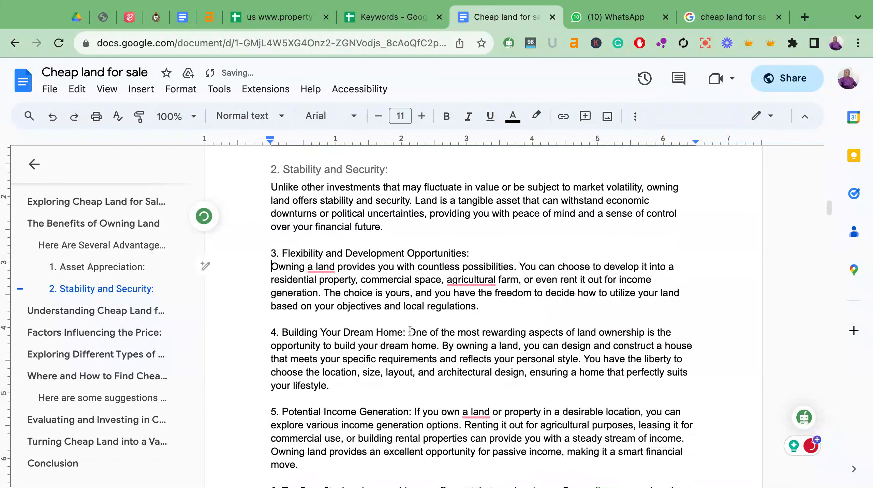
left_click(409, 332)
key("Return")
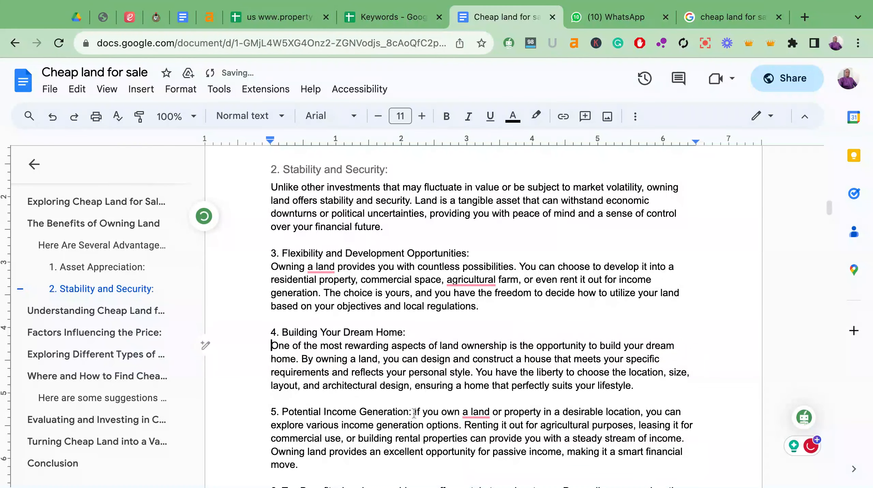
key("Return")
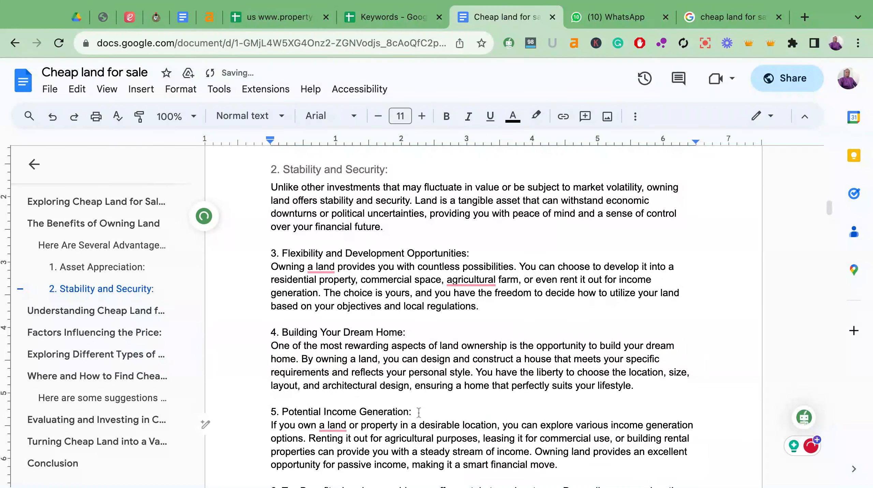
Format the label lines of advantages 3, 4 and 5 as Heading 4 together
left_click_drag(418, 413, 379, 412)
left_click_drag(406, 333, 390, 333)
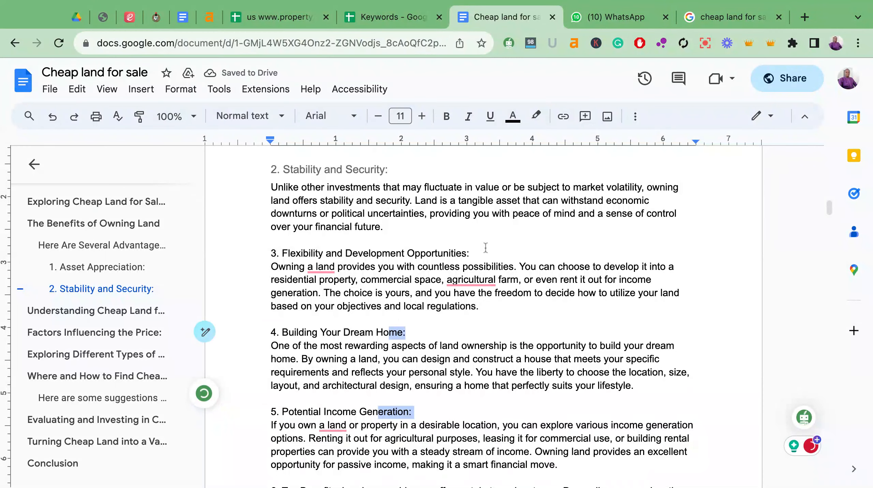
left_click_drag(472, 253, 437, 254)
left_click(257, 120)
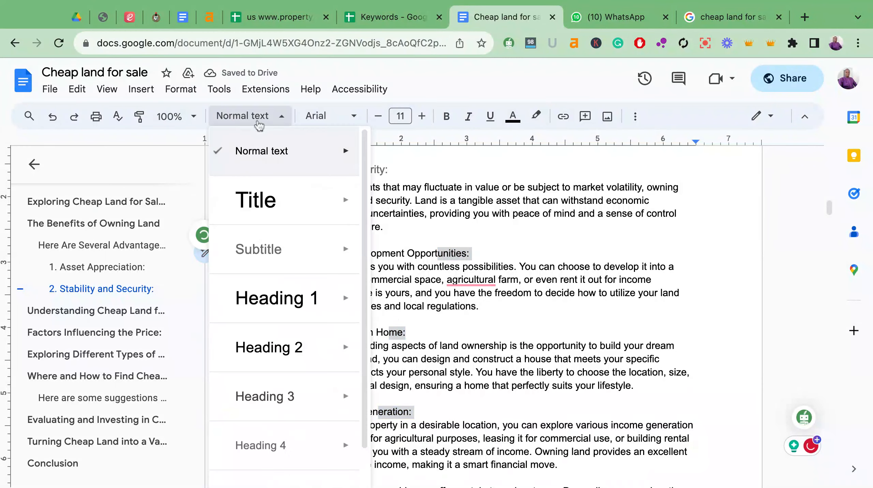
left_click(282, 446)
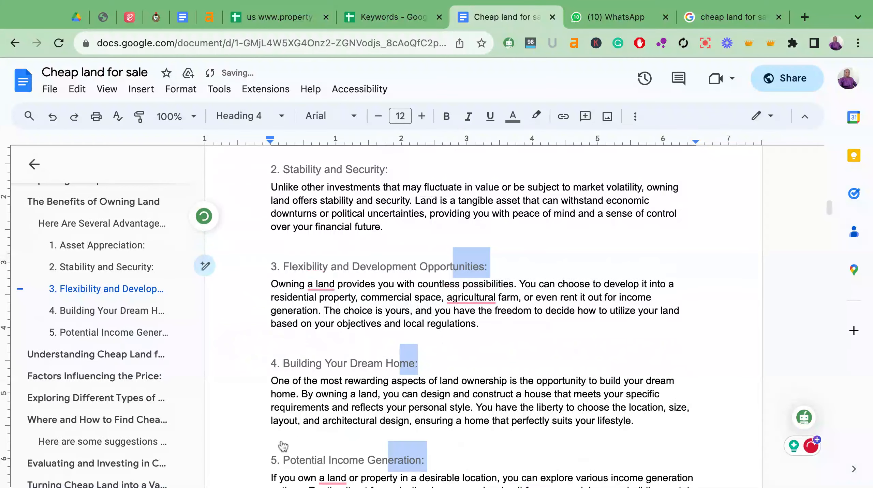
Put "6. Tax Benefits:" and "7. Legacy for Future Generations:" on their own lines above their descriptions
scroll(479, 321, "down", 6)
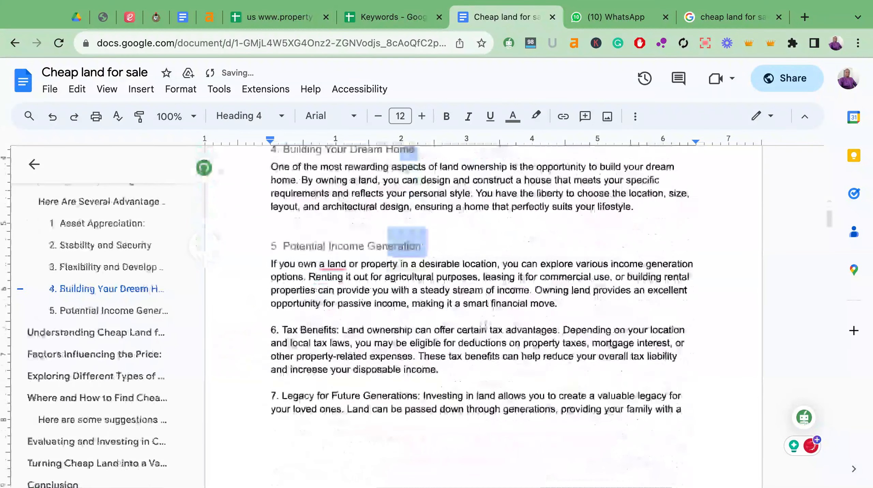
scroll(485, 323, "down", 2)
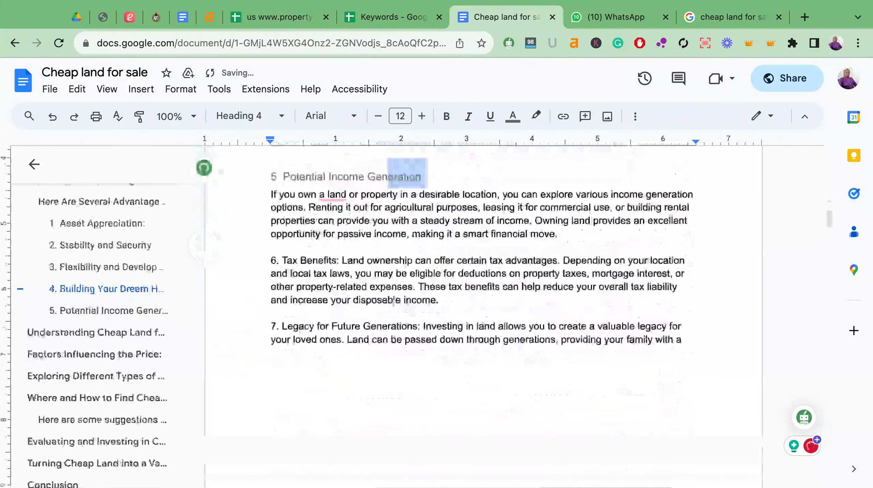
left_click(342, 263)
key("Return")
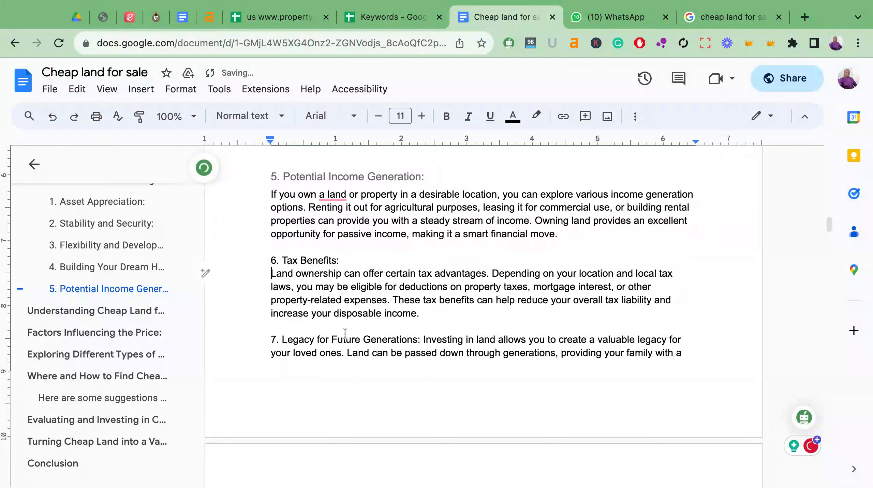
left_click(423, 339)
key("Return")
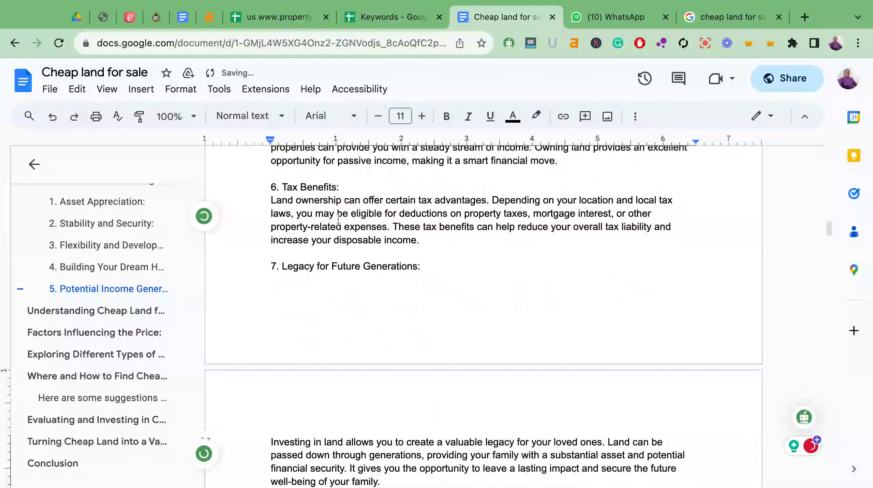
Format "6. Tax Benefits:" and "7. Legacy for Future Generations:" as Heading 4
left_click_drag(342, 187, 318, 187)
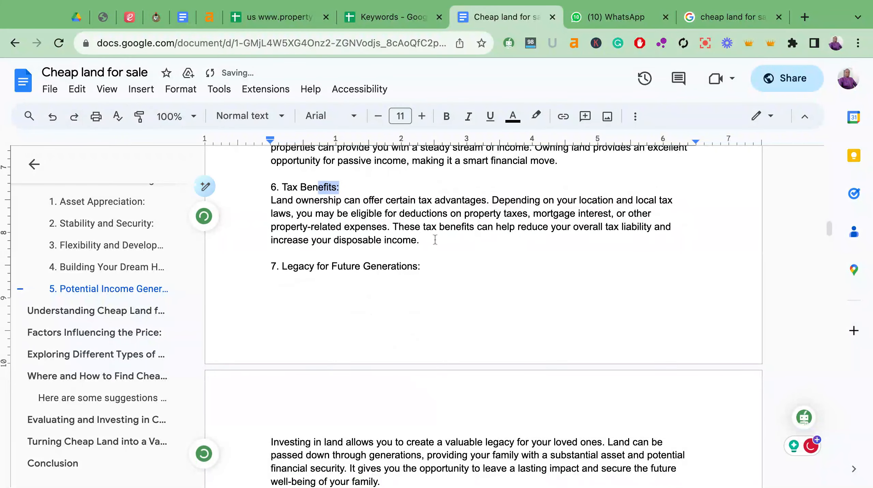
left_click_drag(424, 267, 396, 266)
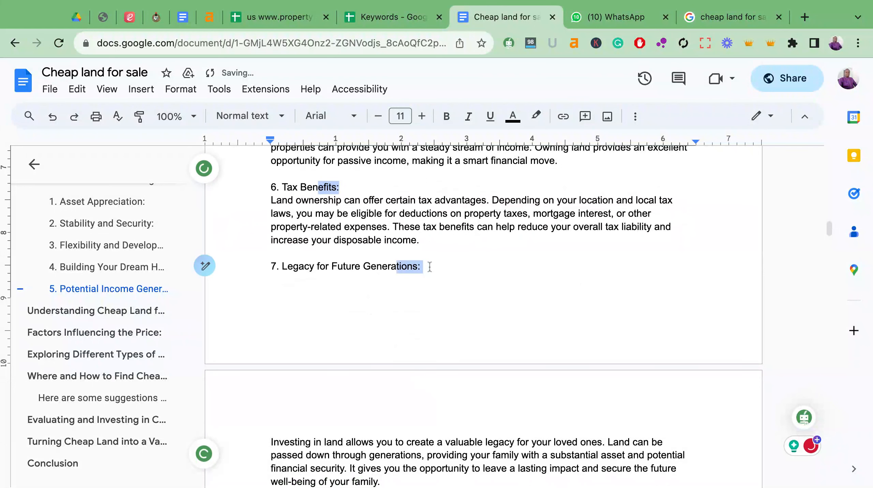
left_click(275, 115)
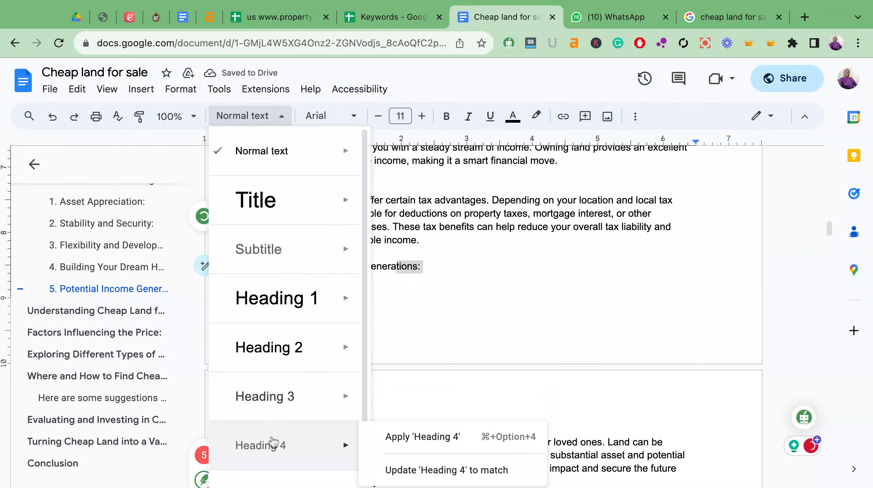
left_click(274, 442)
scroll(347, 417, "up", 5)
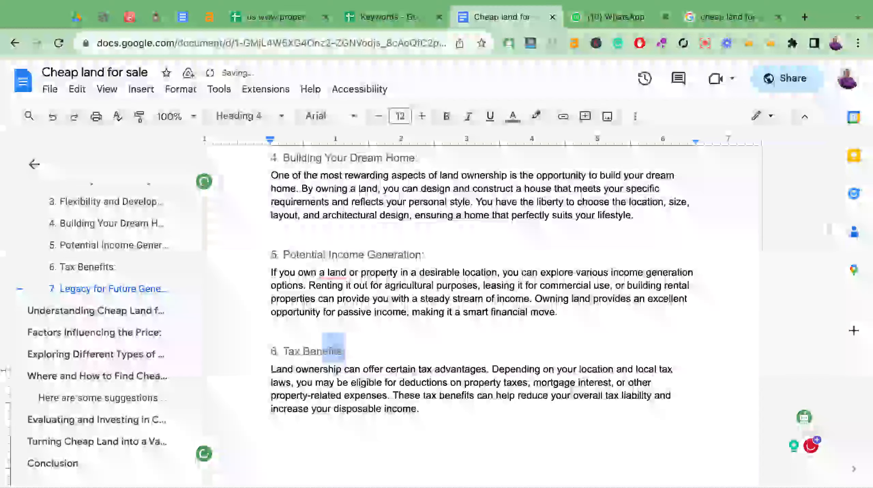
Remove the colon from the heading "Understanding Cheap Land for Sale" and delete the blank line beneath it
scroll(347, 417, "down", 9)
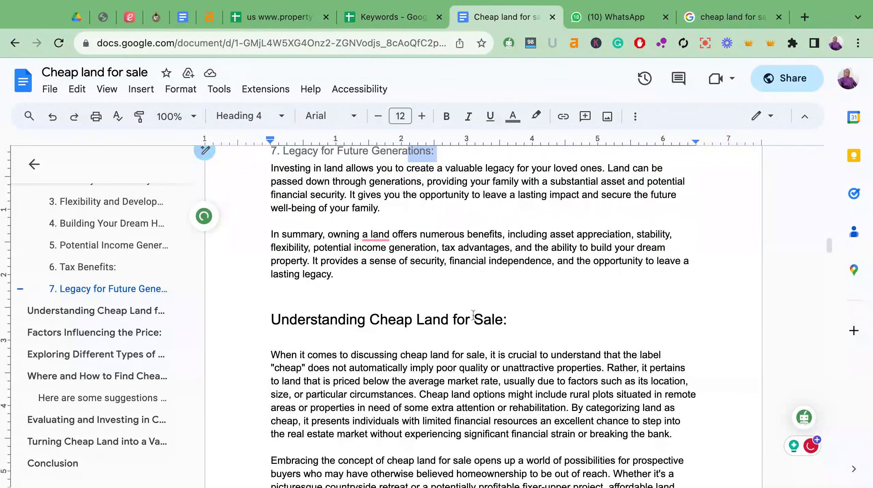
scroll(473, 315, "down", 3)
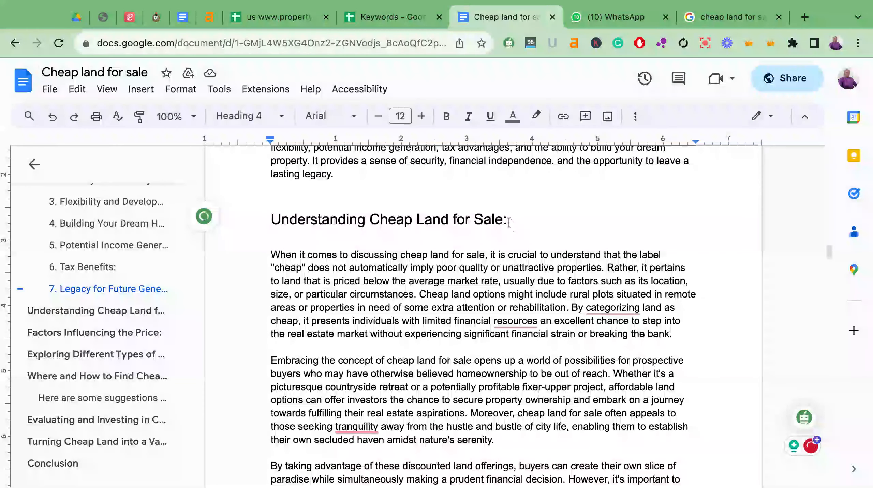
left_click(508, 220)
key("BackSpace")
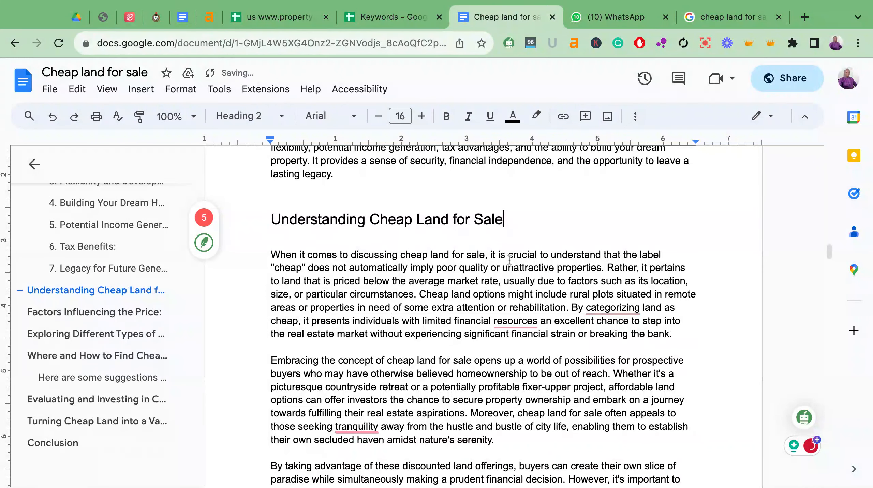
left_click(425, 239)
key("Delete")
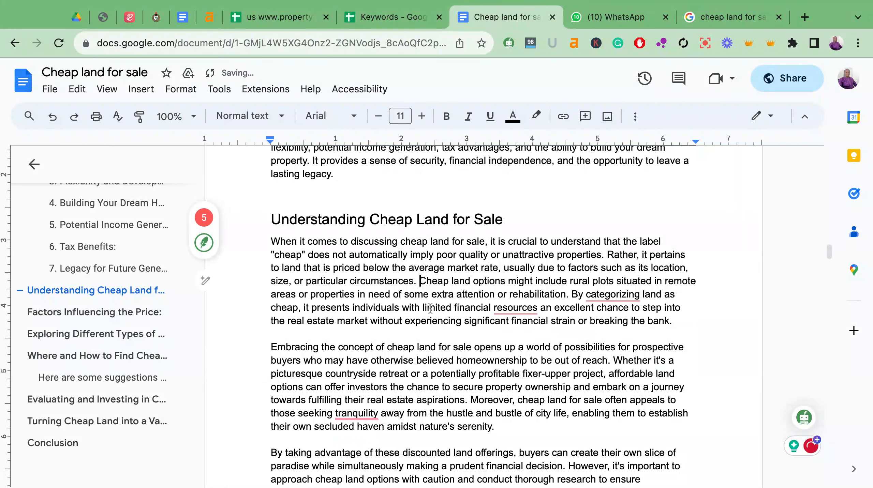
Split the section's long paragraphs before "Cheap land options might include" and "Moreover, cheap land for sale", leaving a blank line at each break
key("Return")
key("Return")
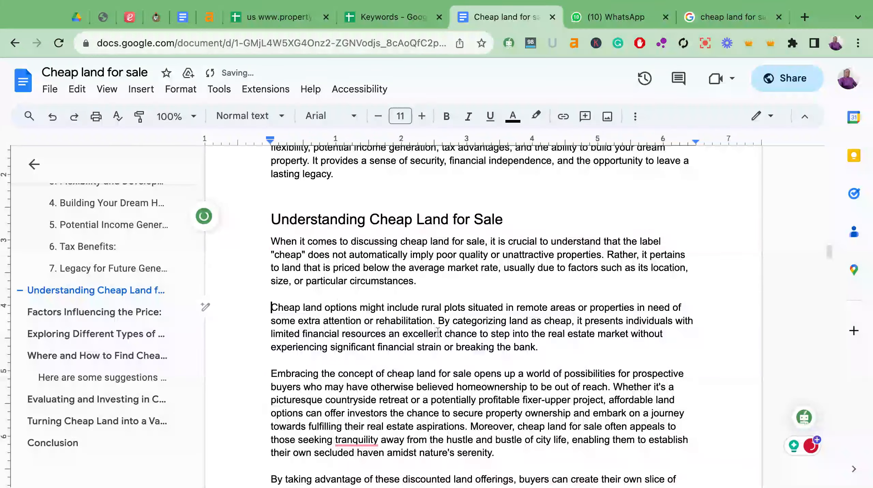
scroll(438, 332, "down", 2)
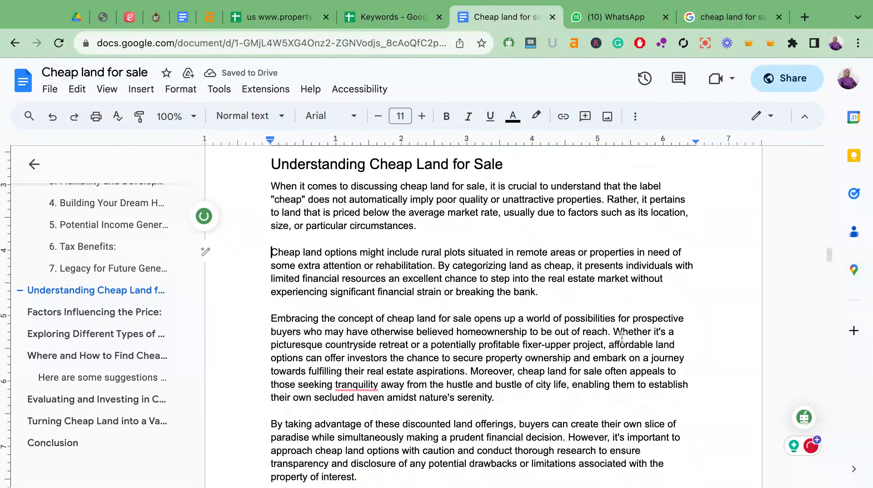
left_click(470, 371)
key("Return")
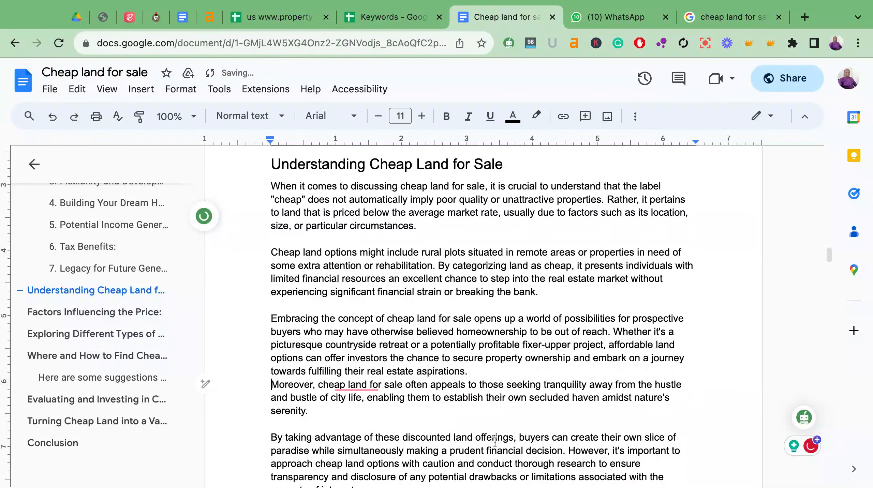
key("Return")
Remove the colon from "Factors Influencing the Price" and start a new paragraph at "However, by considering areas" in that section
scroll(488, 347, "down", 2)
scroll(488, 346, "down", 7)
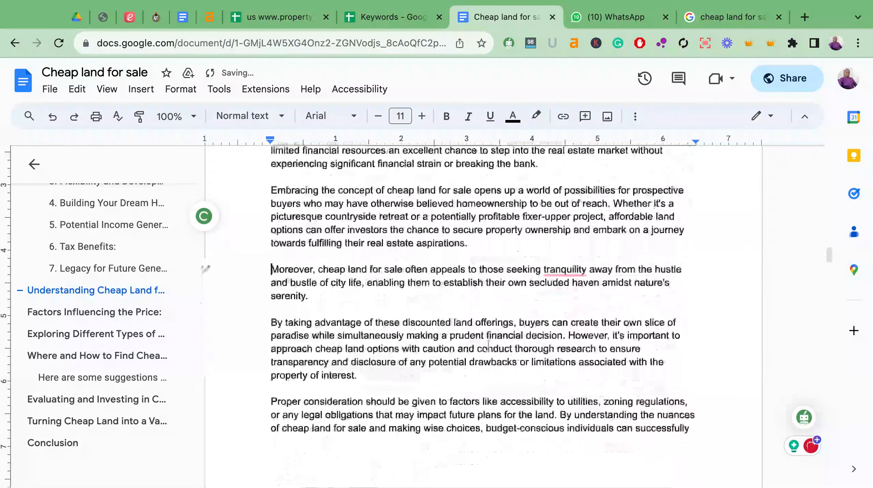
scroll(403, 241, "down", 7)
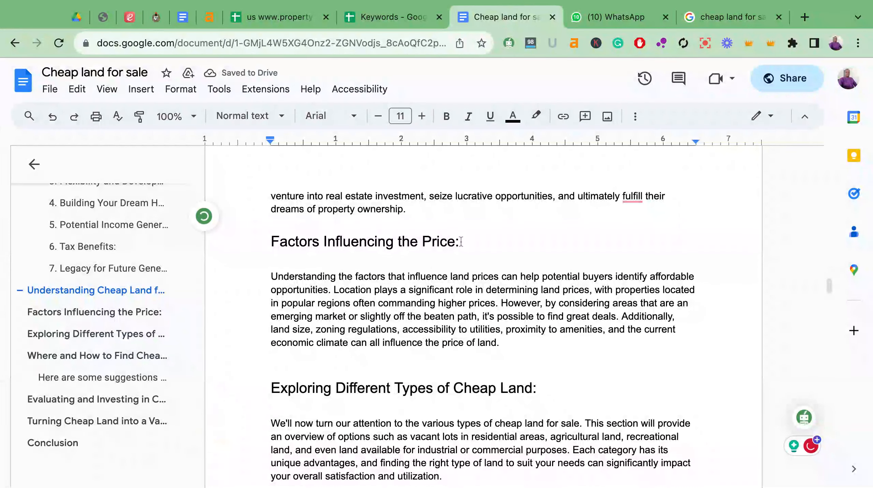
left_click(460, 241)
key("BackSpace")
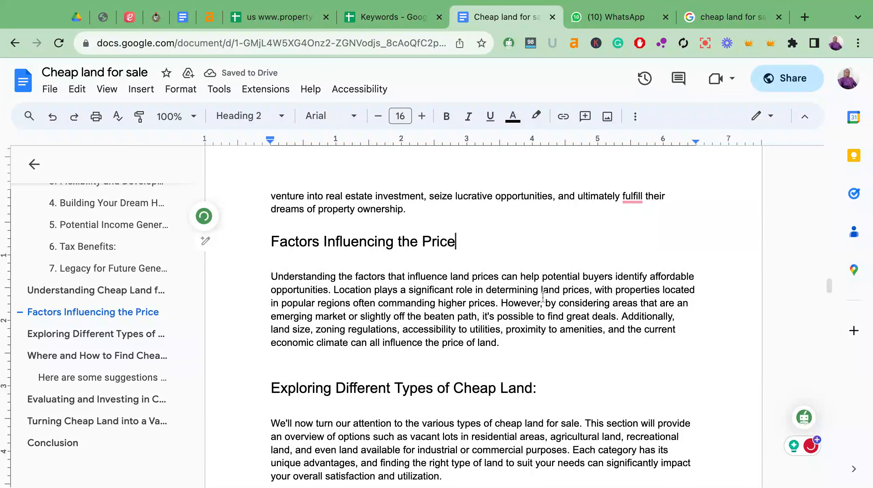
key("Return")
key("Return")
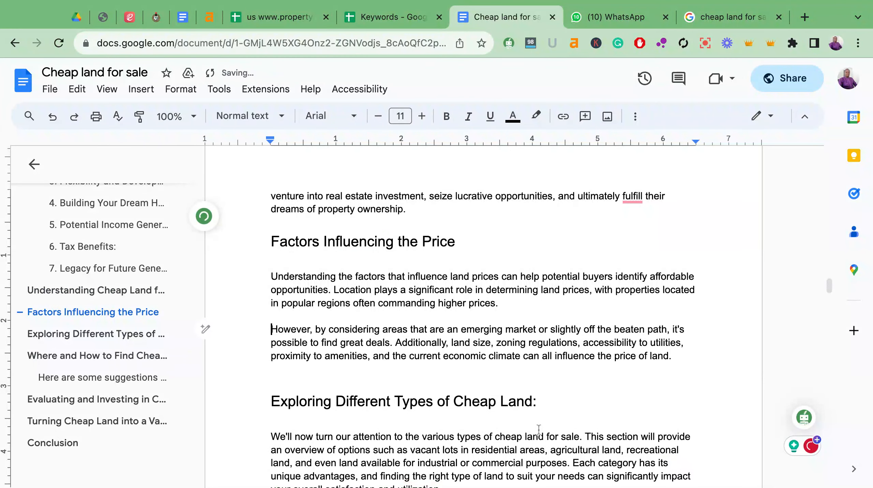
Delete the blank lines above and below the heading "Exploring Different Types of Cheap Land:" and the one below "Factors Influencing the Price"
left_click(348, 373)
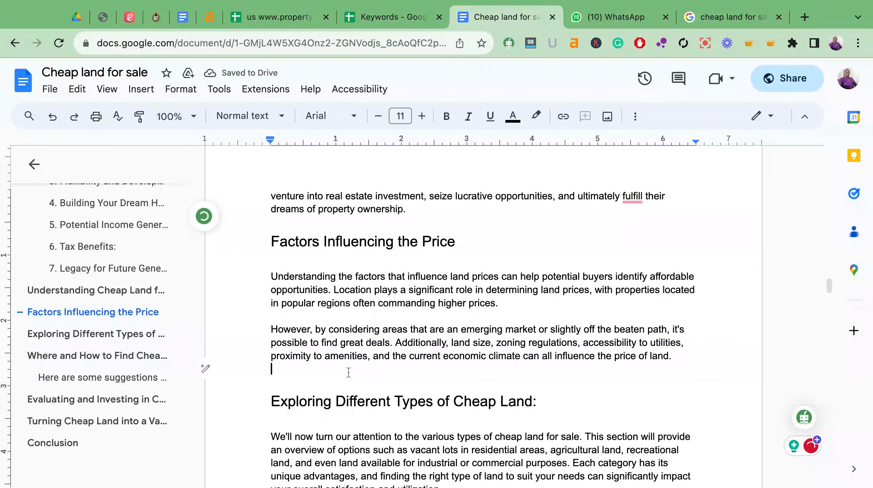
key("BackSpace")
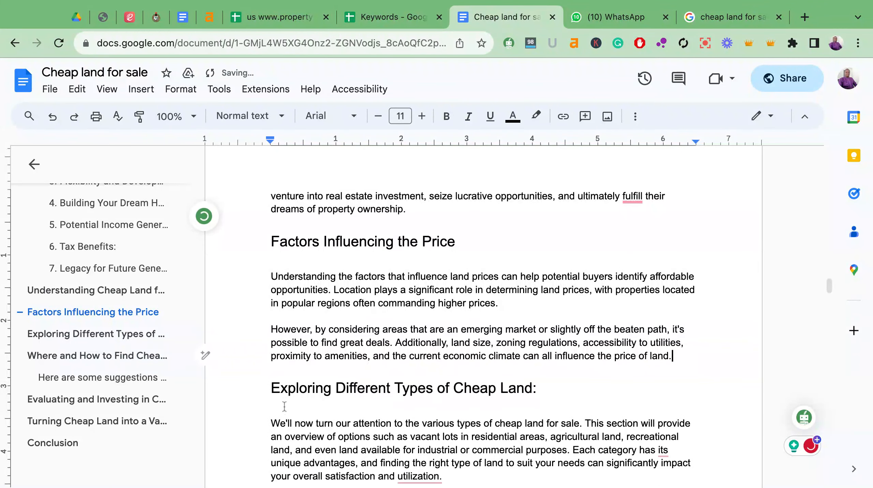
double_click(283, 409)
key("BackSpace")
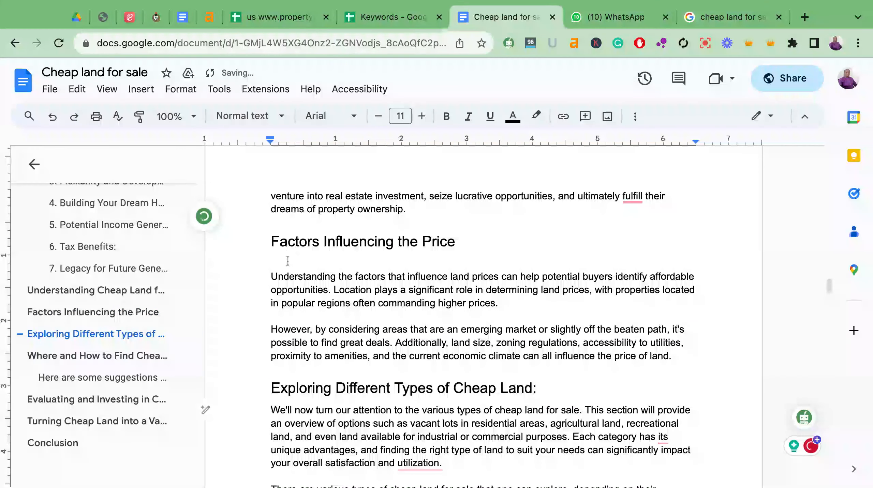
double_click(287, 262)
key("BackSpace")
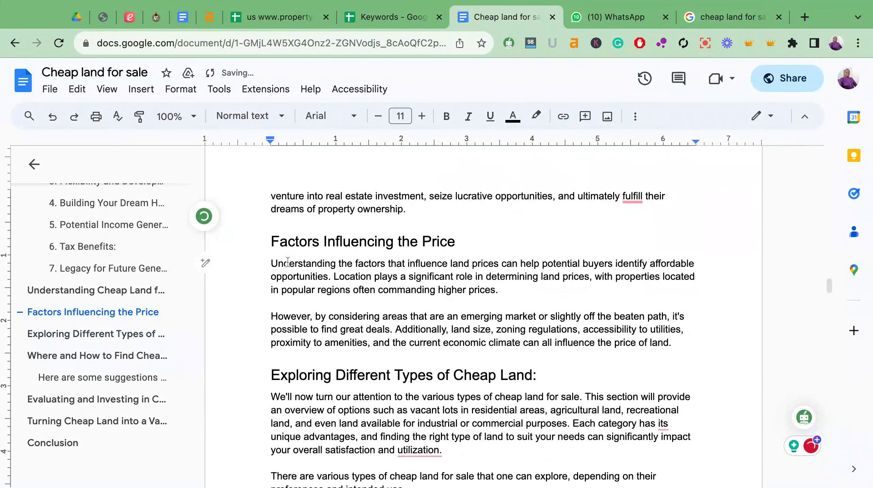
Start a new paragraph at "Each category has its unique advantages" and remove the colon from the heading "Exploring Different Types of Cheap Land"
scroll(288, 262, "down", 3)
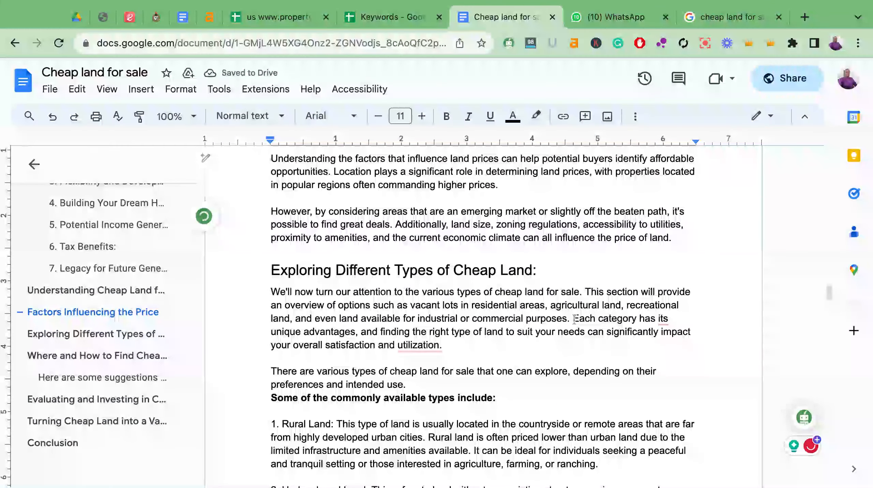
left_click(574, 319)
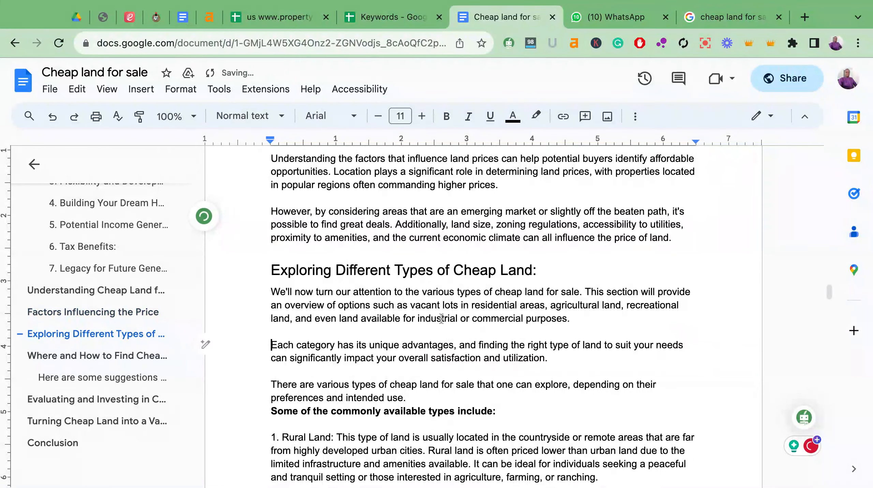
scroll(441, 319, "down", 3)
left_click(537, 216)
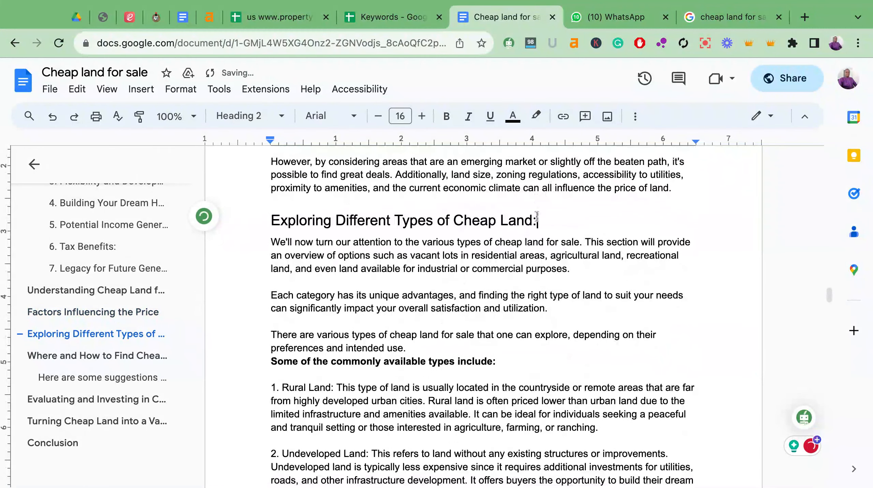
key("BackSpace")
Insert a blank line above the bold line "Some of the commonly available types include:"
scroll(334, 358, "down", 5)
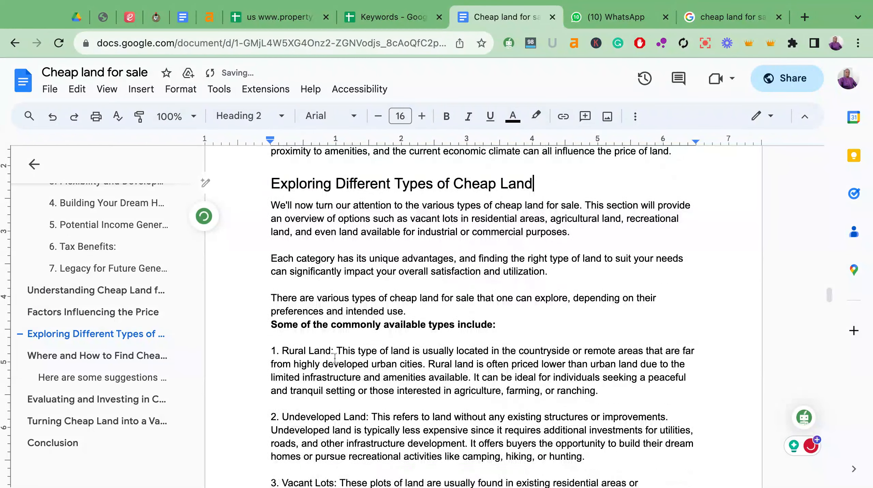
left_click(270, 282)
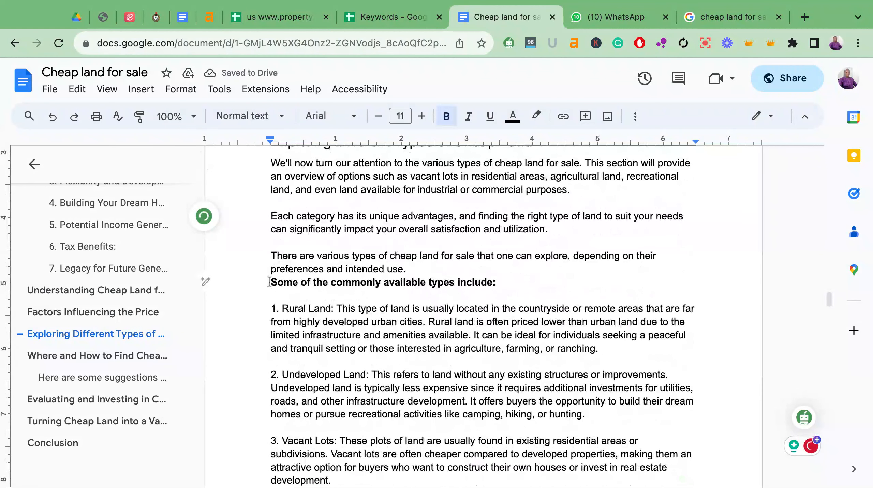
key("Return")
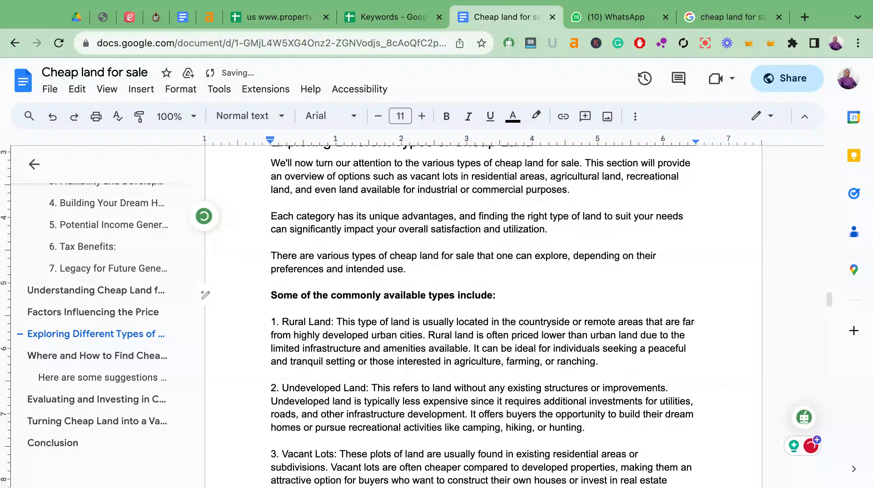
Append "For Sale" to the heading "Exploring Different Types of Cheap Land"
scroll(285, 282, "up", 5)
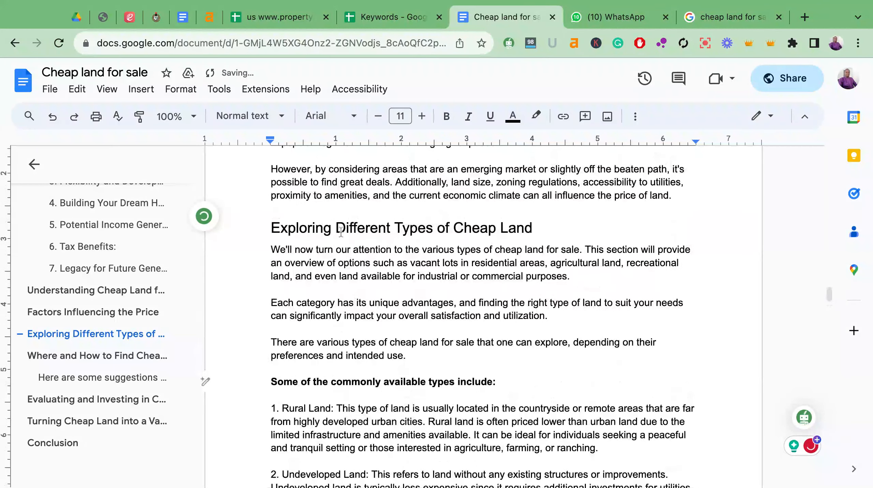
double_click(540, 226)
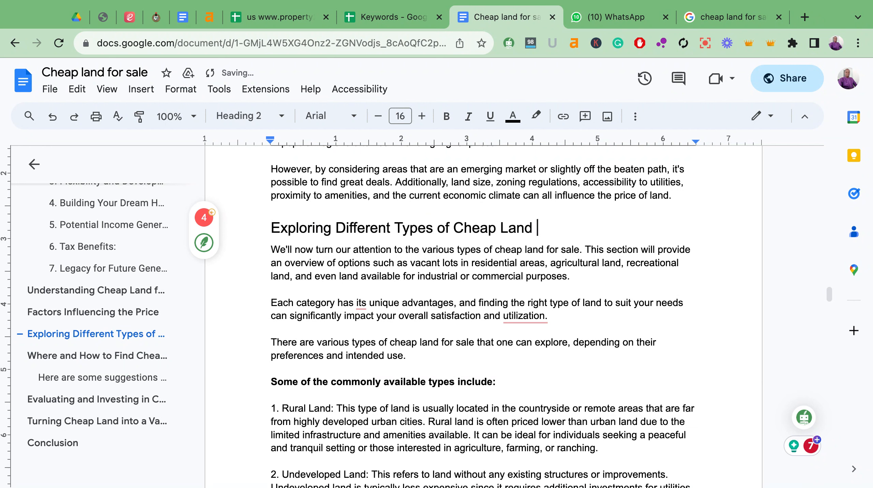
type("F")
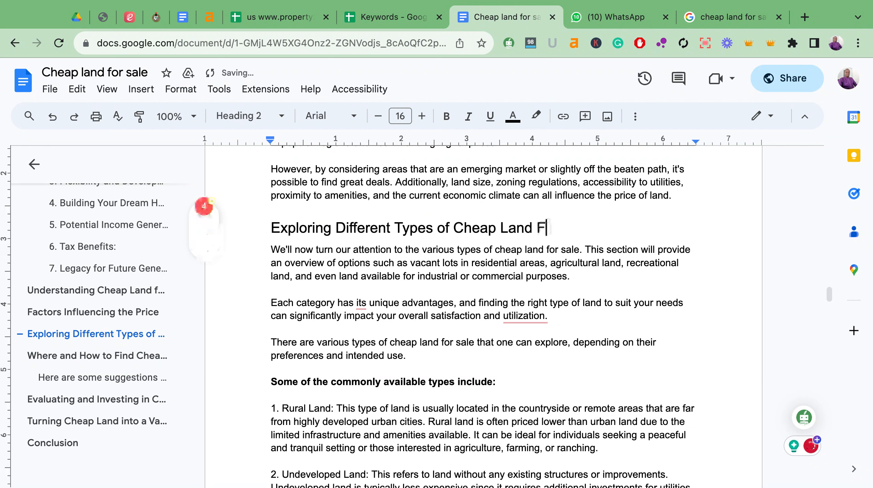
type("or ")
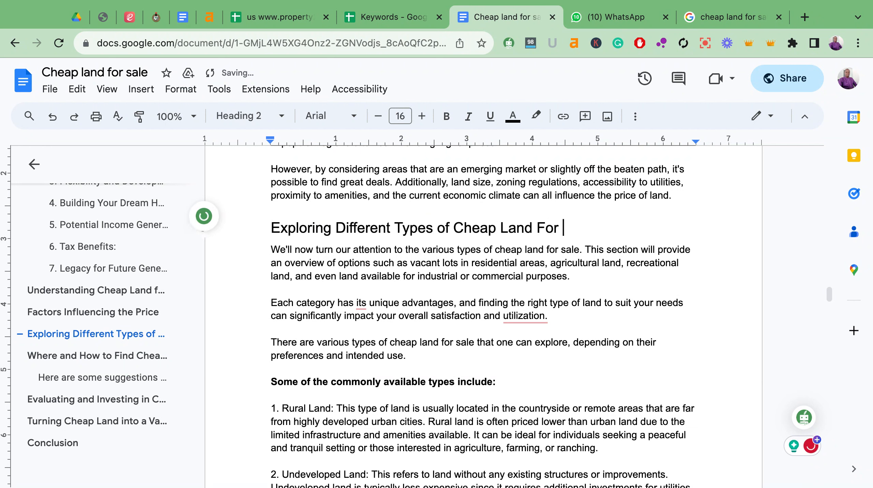
type("Sale")
scroll(463, 343, "down", 2)
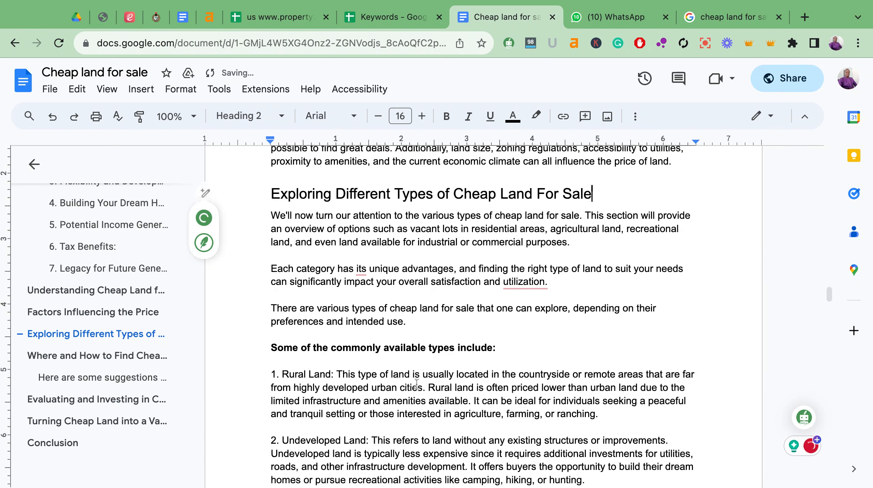
Check the text styles of the line "Some of the commonly available types include:" and of the section heading above it
left_click(353, 348)
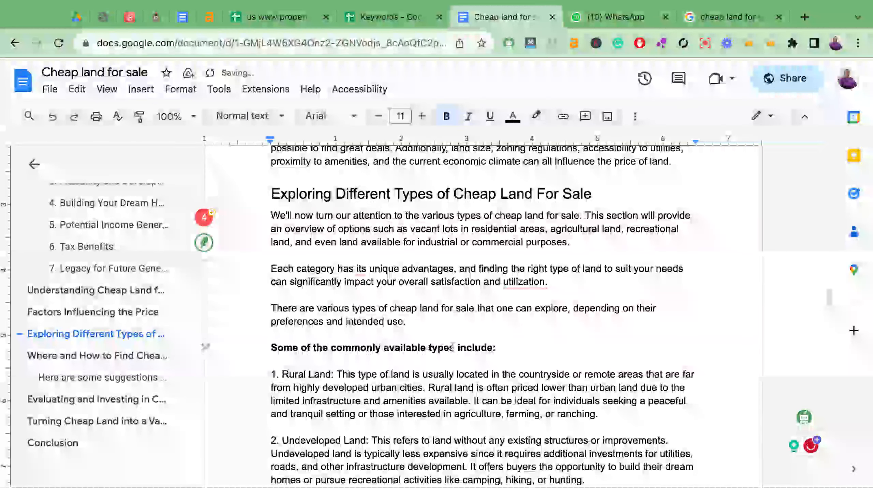
scroll(414, 351, "down", 3)
scroll(356, 288, "down", 4)
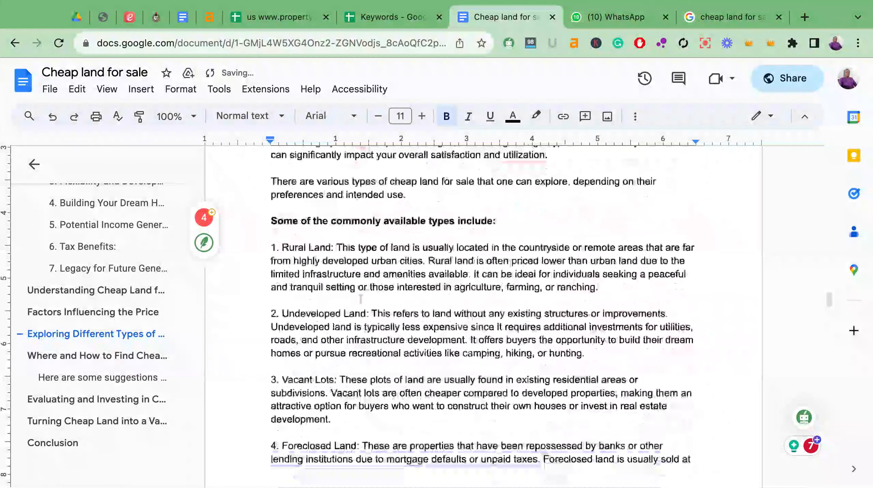
scroll(351, 223, "up", 6)
scroll(335, 257, "up", 1)
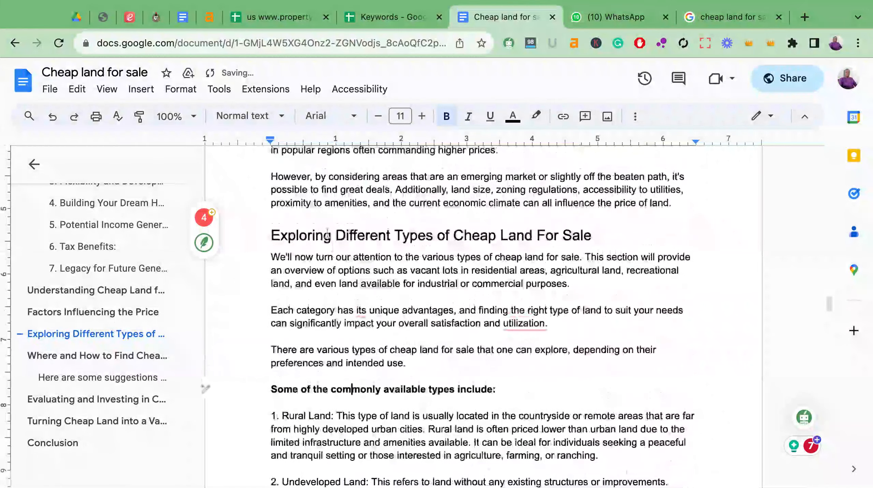
left_click(324, 238)
Move the descriptions of "1. Rural Land:", "2. Undeveloped Land:" and "3. Vacant Lots:" onto new lines below their names
scroll(327, 286, "down", 7)
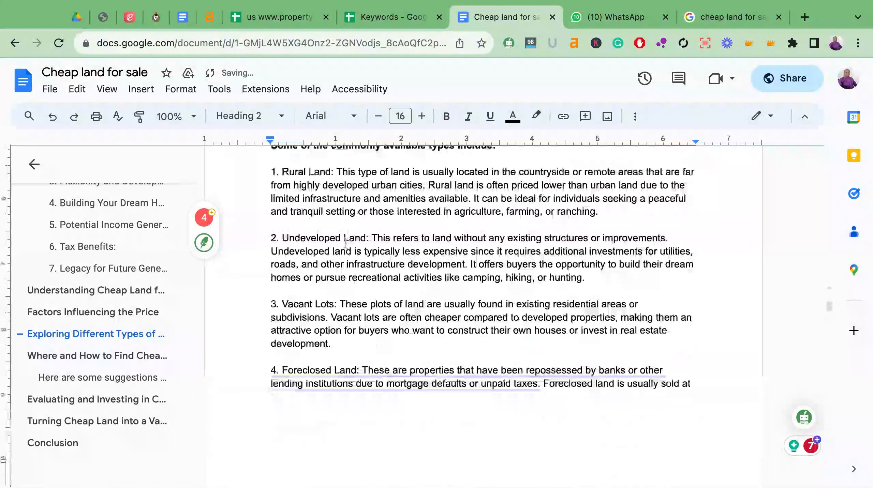
scroll(338, 176, "up", 1)
left_click(338, 176)
key("Return")
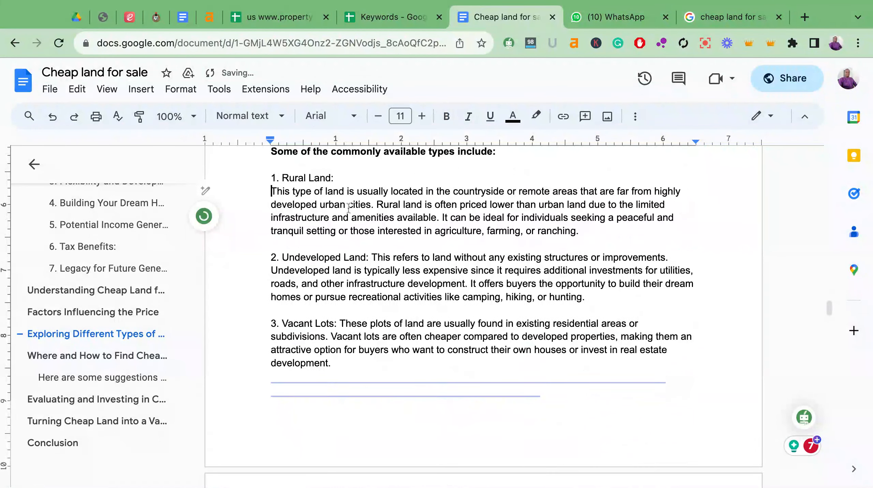
left_click(372, 258)
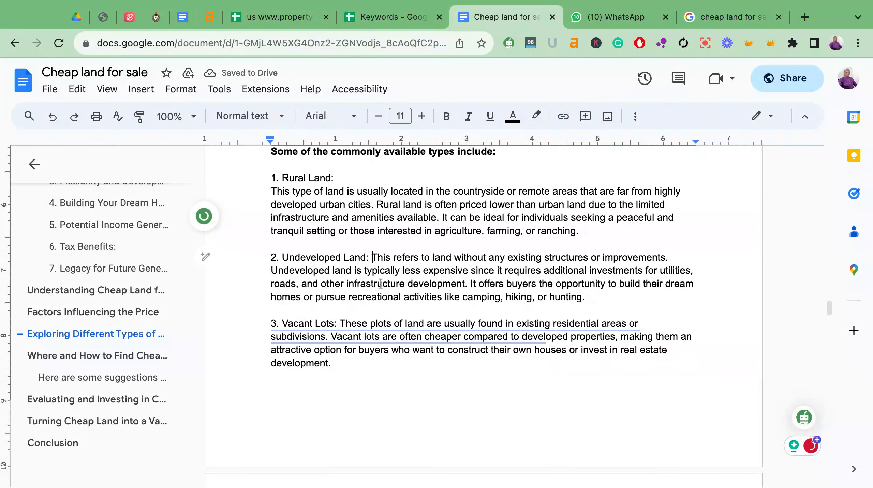
key("Return")
left_click(342, 337)
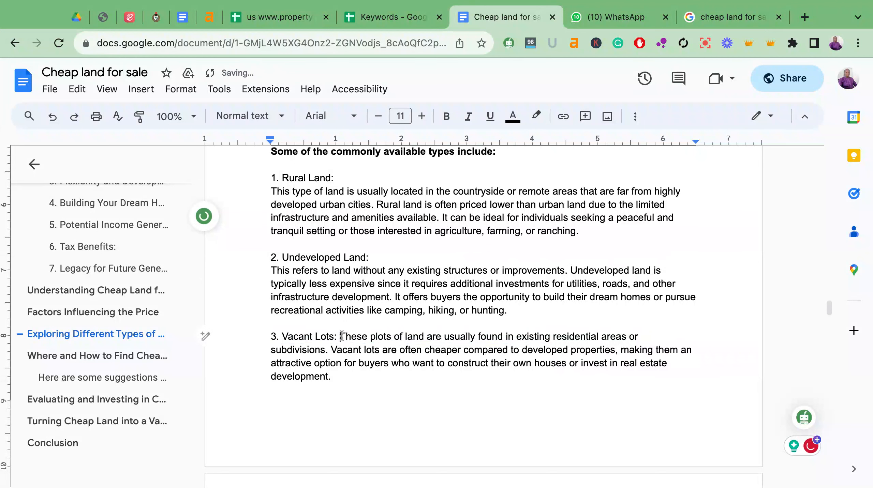
key("Return")
Apply the Heading 3 style to "1. Rural Land:", "2. Undeveloped Land:" and "3. Vacant Lots:" together
left_click_drag(334, 179, 320, 179)
left_click_drag(369, 257, 341, 257)
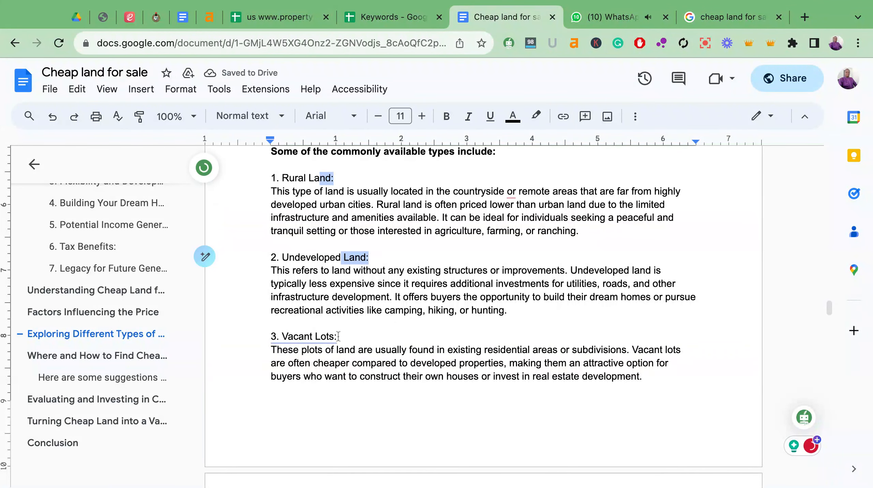
left_click_drag(336, 336, 321, 337)
key("ctrl+alt+3")
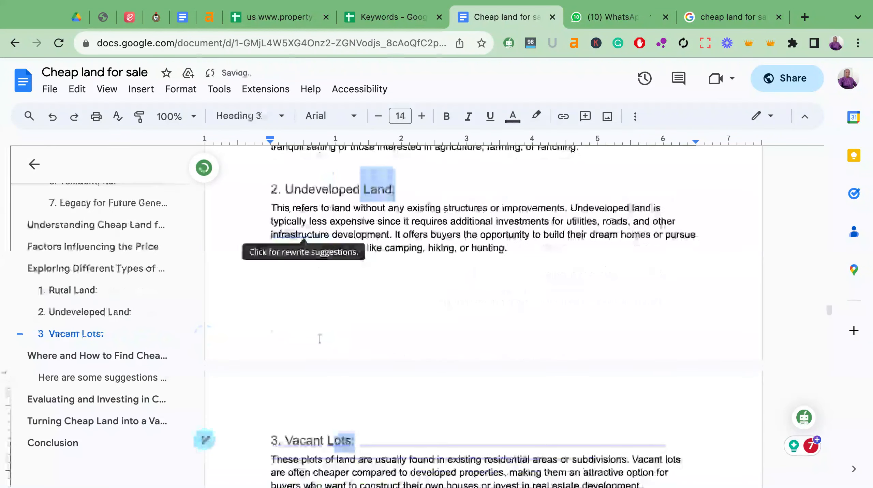
Move the descriptions of "4. Foreclosed Land:", "5. Waterfront or Lakefront Land:" and "6. Mountain Land:" onto new lines below their names
scroll(320, 342, "down", 5)
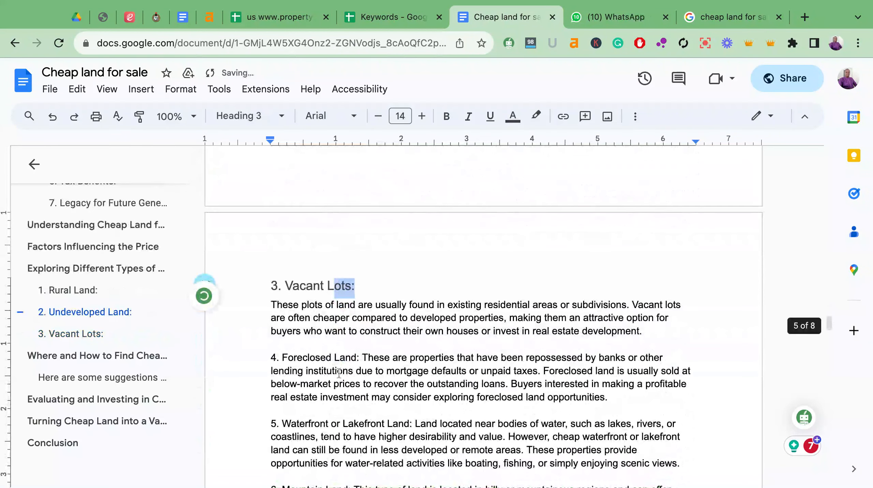
left_click(363, 357)
key("Return")
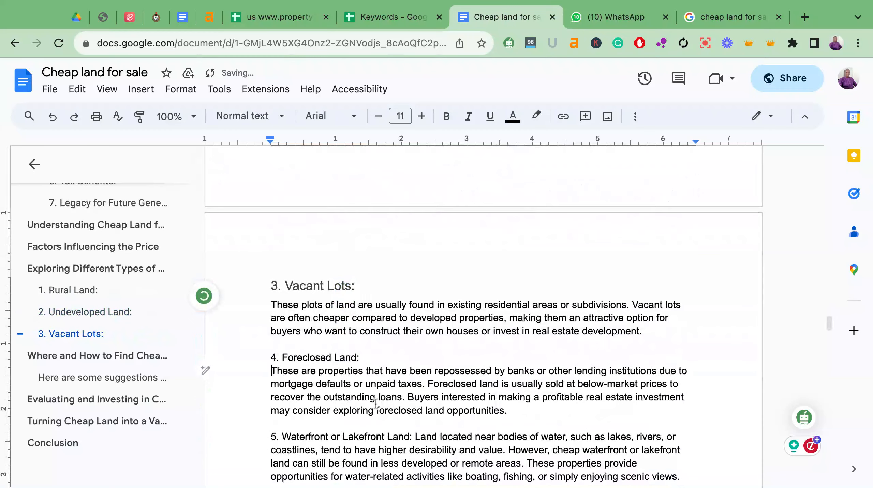
scroll(369, 376, "down", 6)
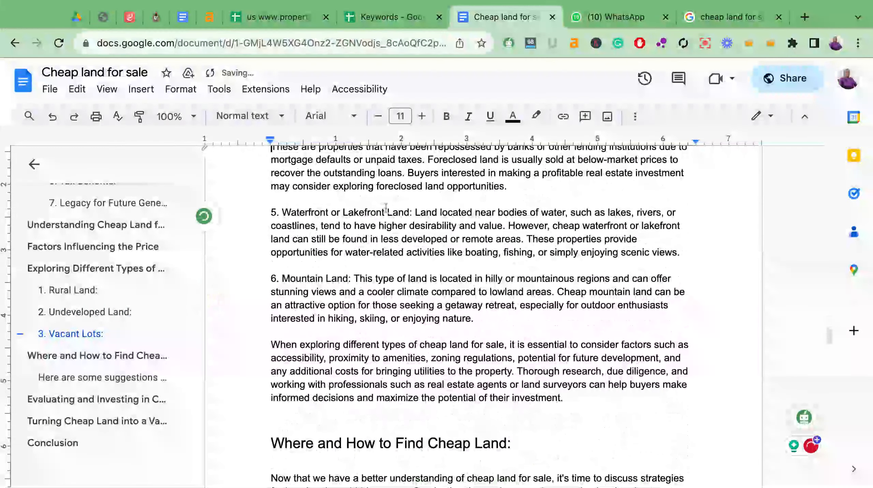
key("Return")
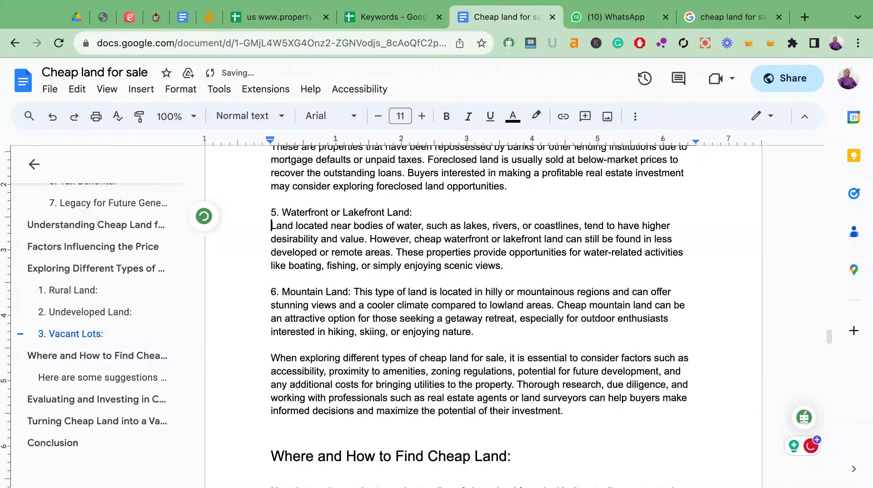
left_click(353, 290)
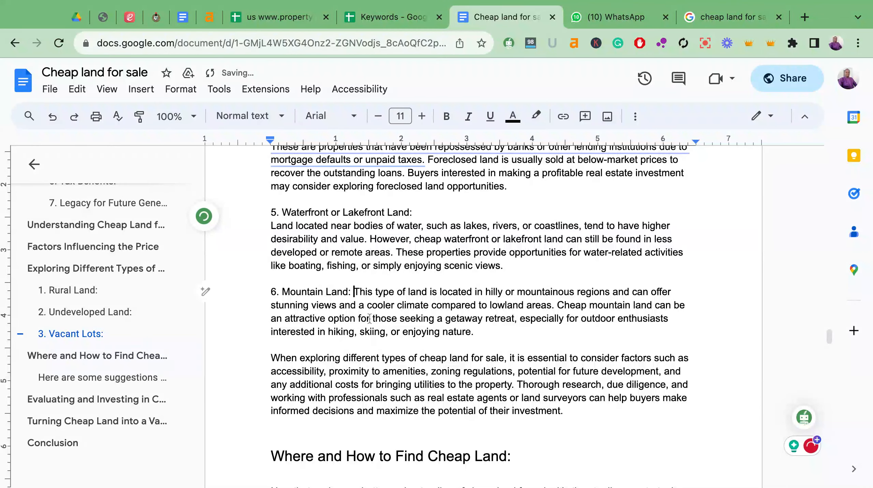
key("Return")
Apply the Heading 3 style to "5. Waterfront or Lakefront Land:", "6. Mountain Land:" and "4. Foreclosed Land:"
left_click_drag(413, 212, 376, 212)
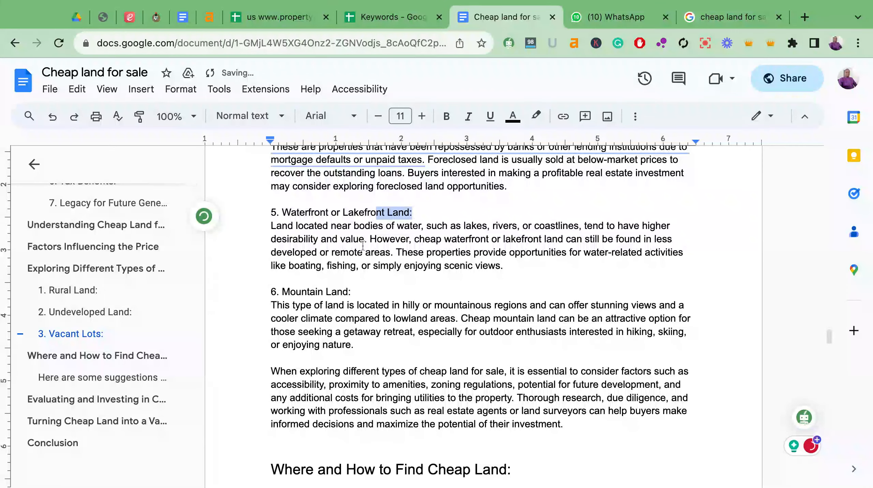
left_click_drag(352, 291, 326, 291)
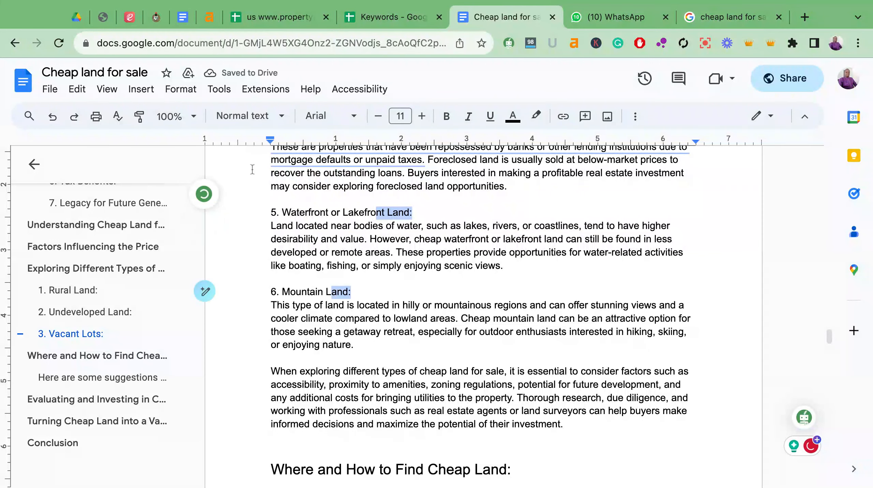
left_click(239, 116)
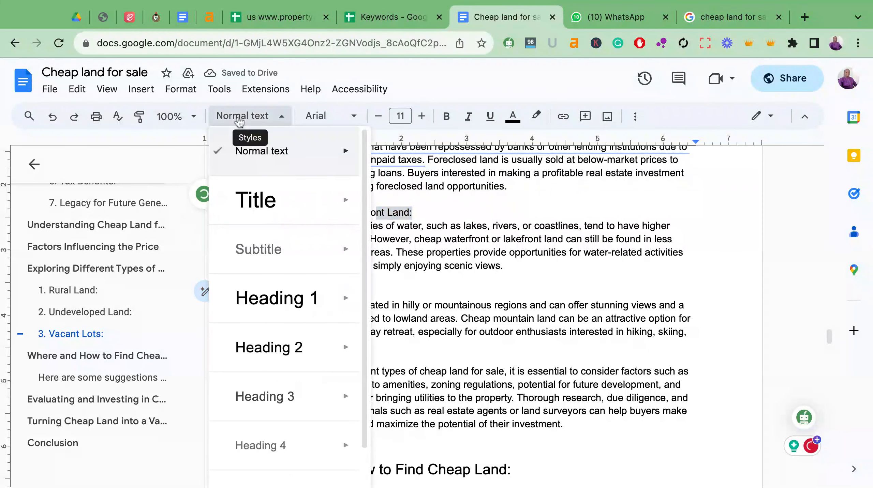
left_click(272, 394)
scroll(347, 237, "up", 3)
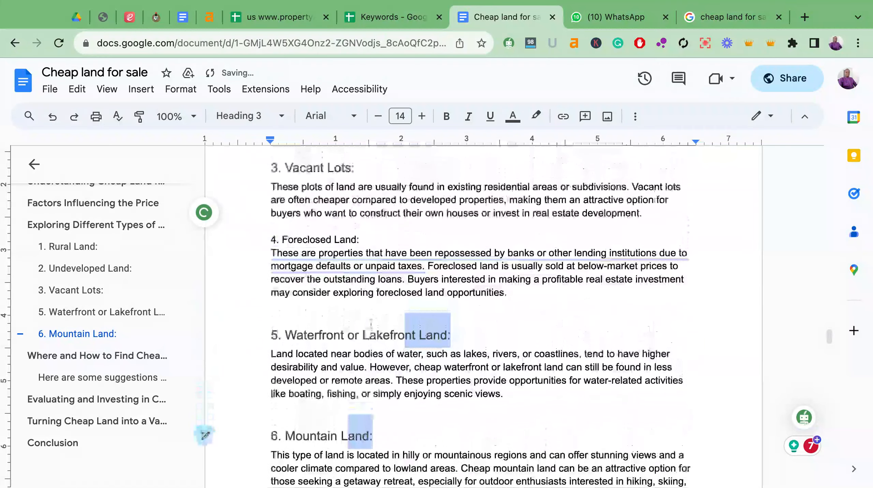
left_click(349, 237)
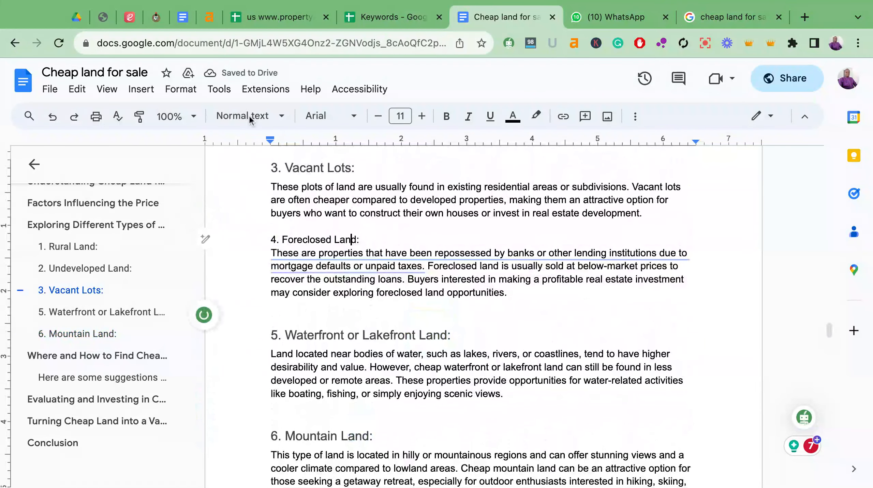
left_click(248, 114)
left_click(285, 395)
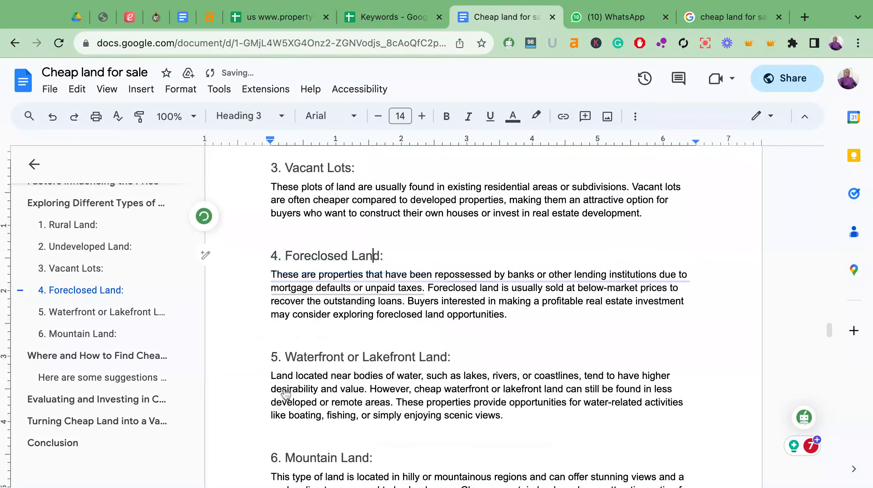
Delete the blank lines above the subheadings "4. Foreclosed Land:", "5. Waterfront or Lakefront Land:" and "6. Mountain Land:"
scroll(429, 295, "down", 1)
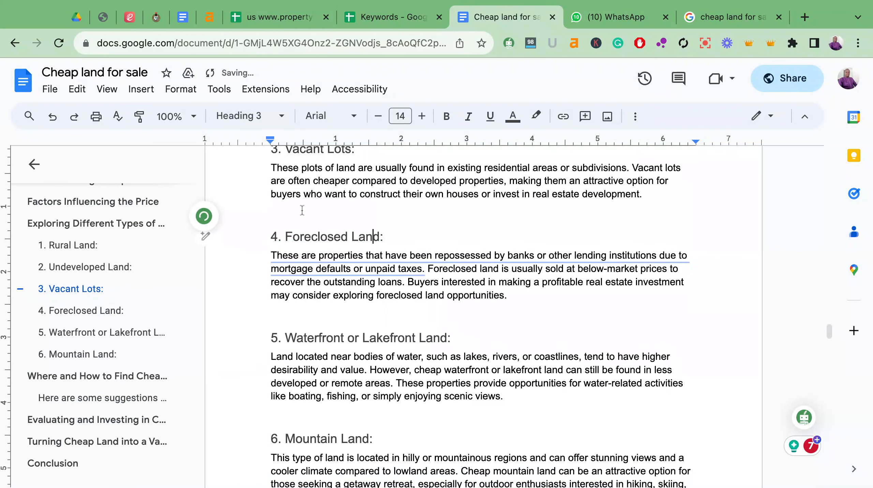
double_click(302, 210)
key("BackSpace")
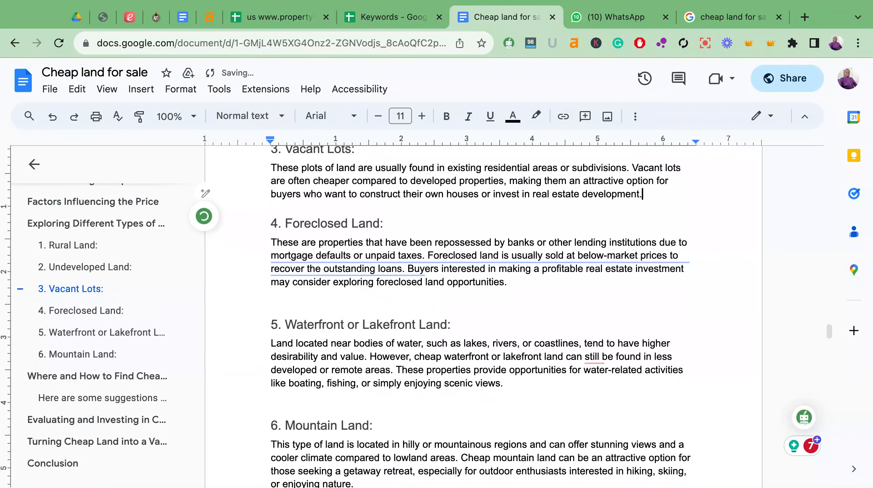
left_click(274, 292)
key("BackSpace")
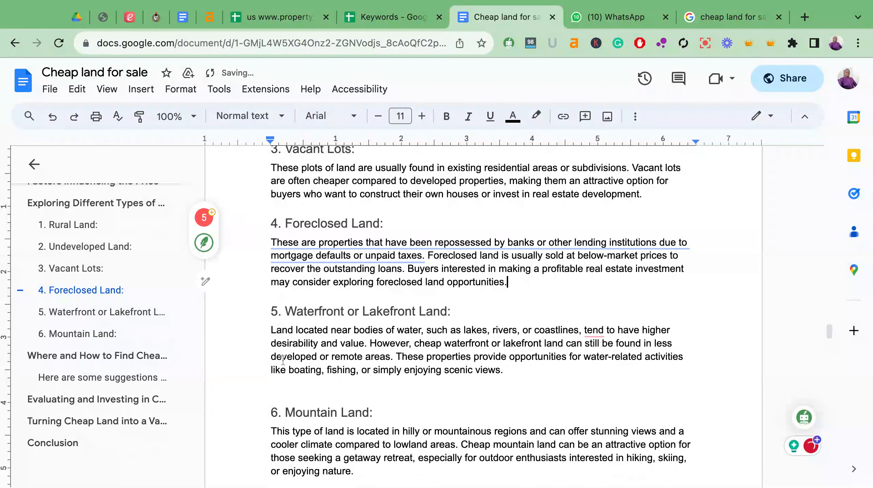
left_click(273, 382)
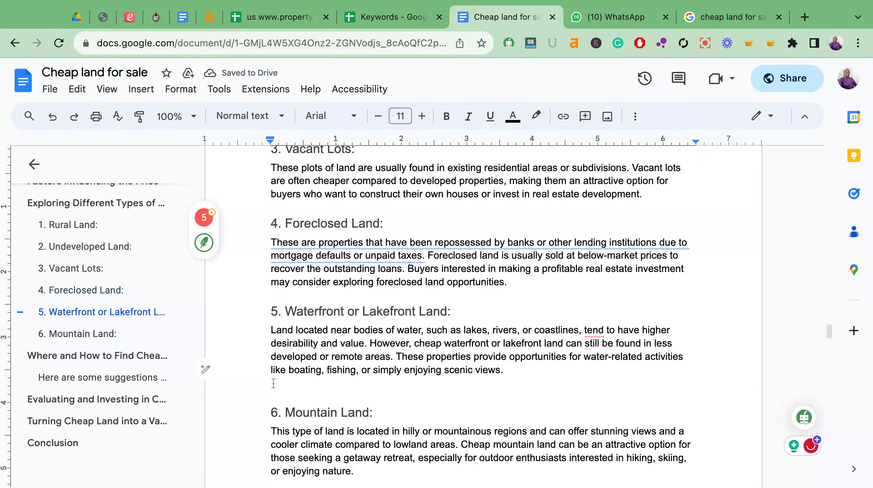
key("BackSpace")
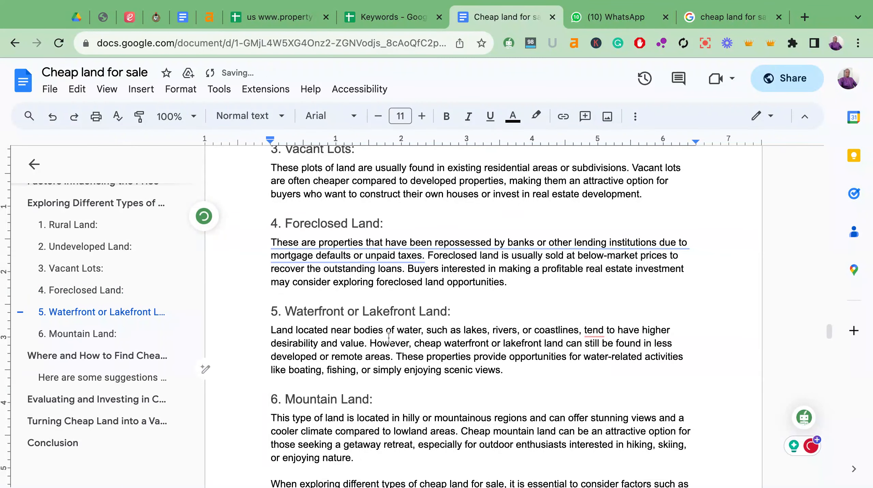
scroll(388, 338, "down", 2)
scroll(388, 337, "down", 5)
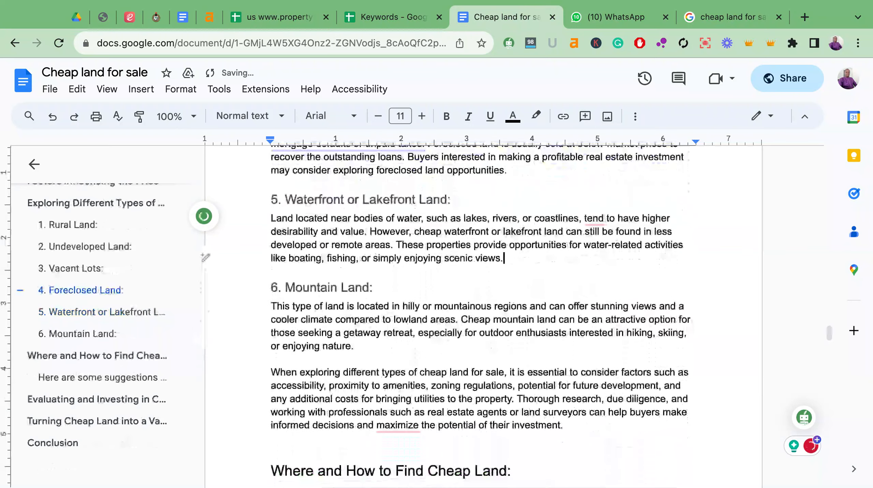
scroll(279, 343, "down", 3)
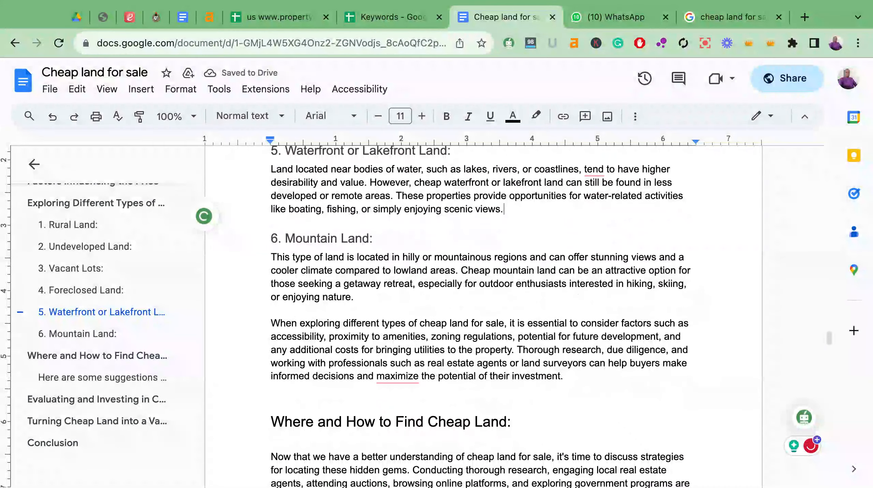
Delete the blank line below the heading "Where and How to Find Cheap Land:" and its trailing colon
left_click(276, 389)
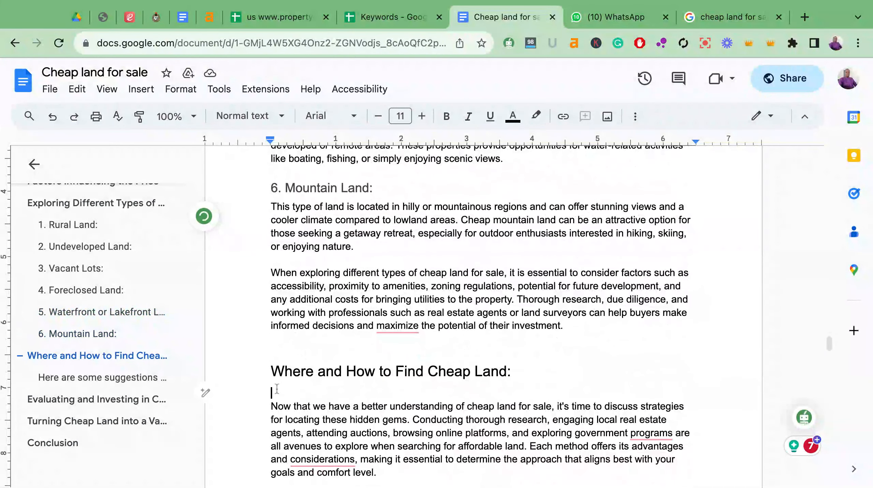
key("BackSpace")
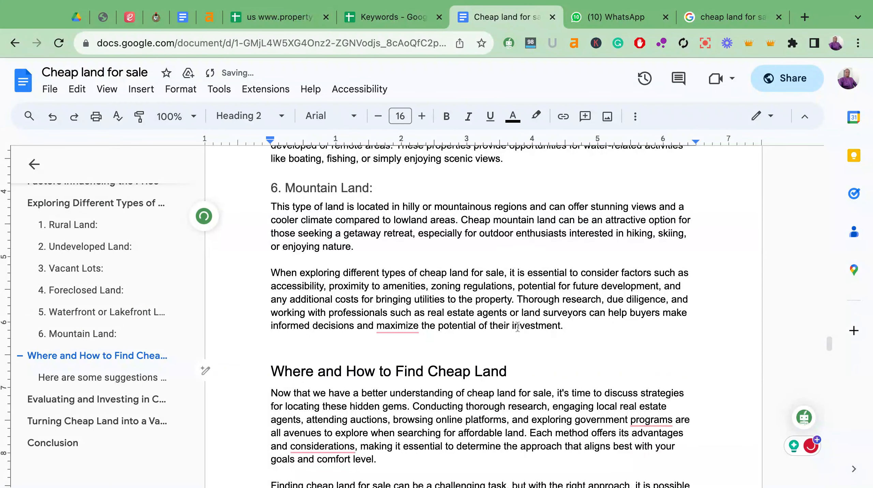
Split the long paragraphs around the "Where and How to Find Cheap Land" heading before "Thorough research, due diligence" and "Conducting thorough research"
left_click(518, 300)
key("Return")
key("Return")
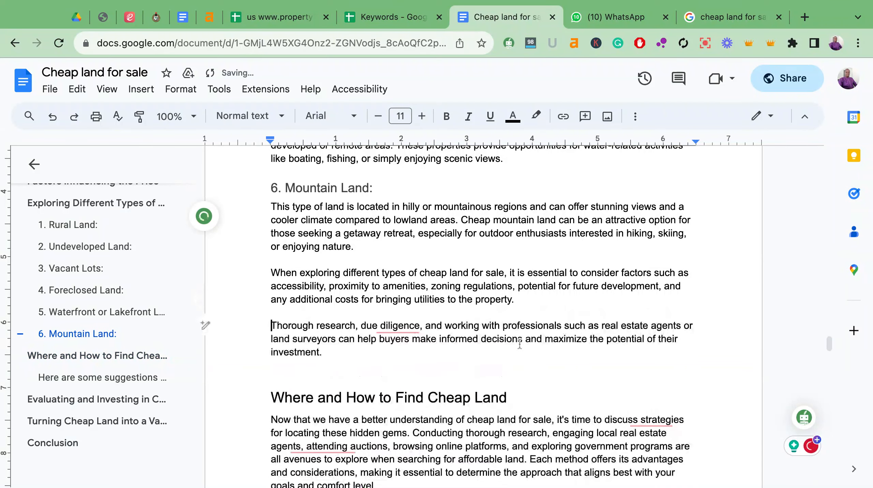
scroll(519, 344, "down", 3)
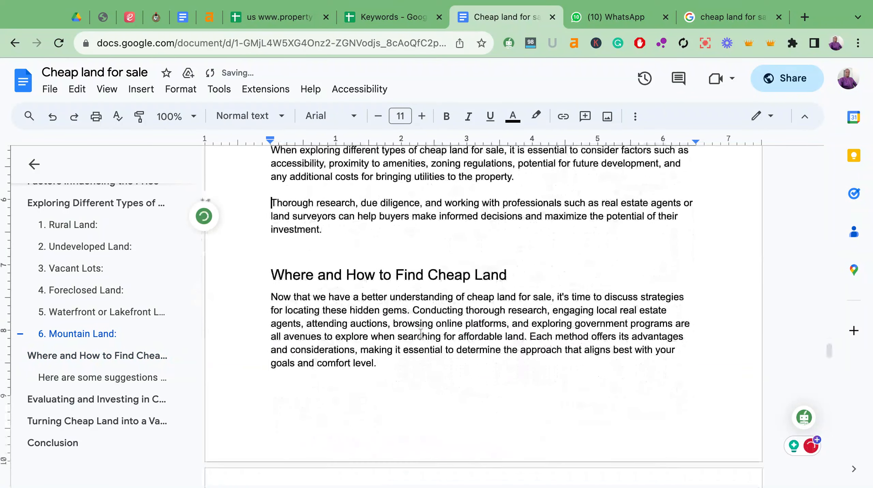
scroll(421, 333, "down", 2)
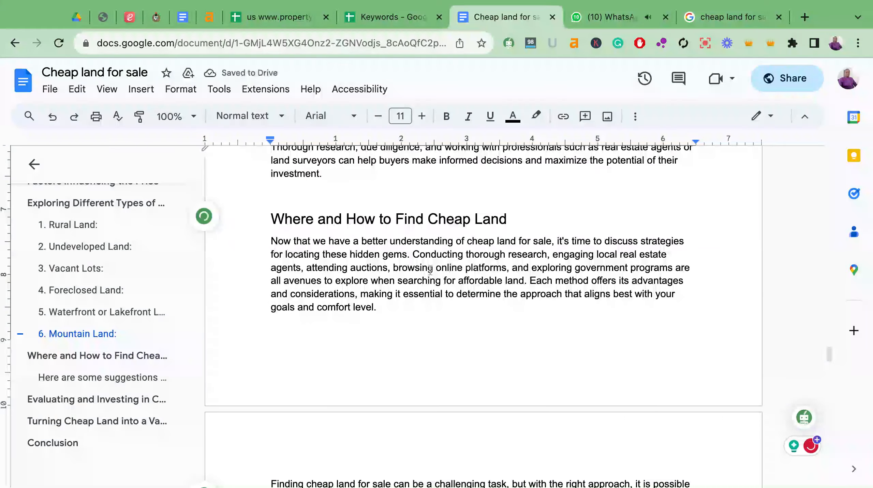
key("Return")
key("Return")
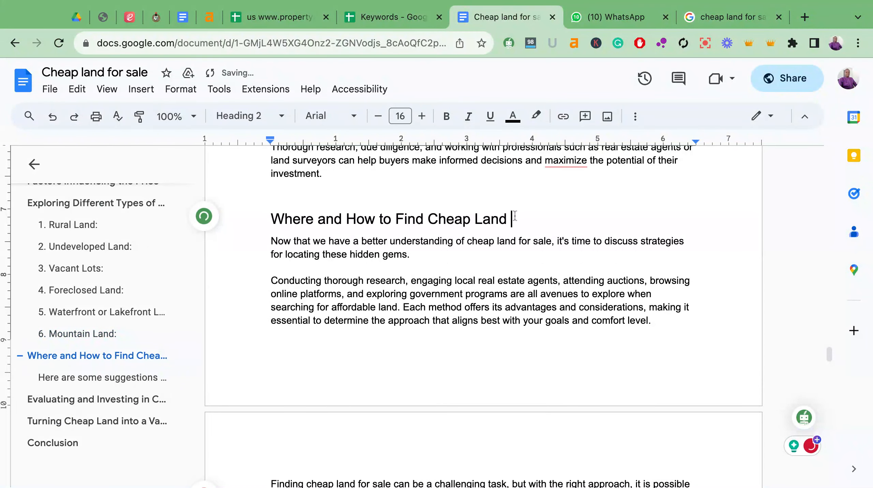
Extend the heading to "Where and How to Find Cheap Land Available For Sale" and delete the blank line above it
type("or Sl")
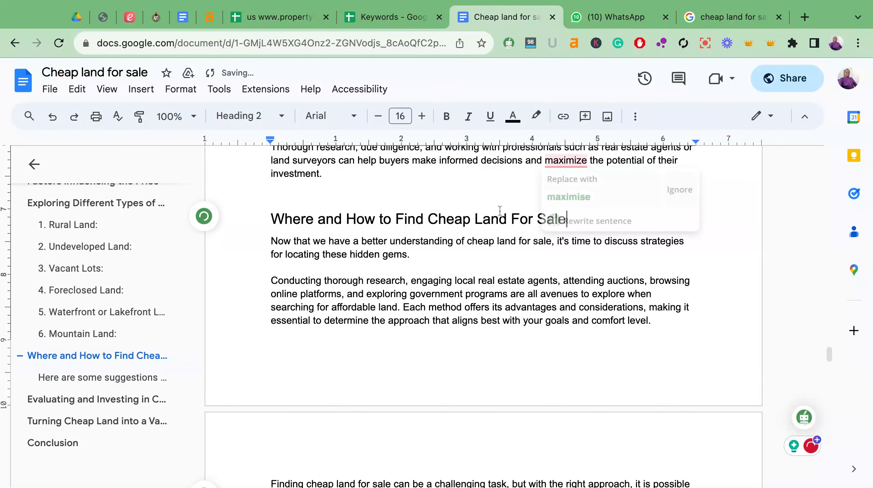
left_click(510, 217)
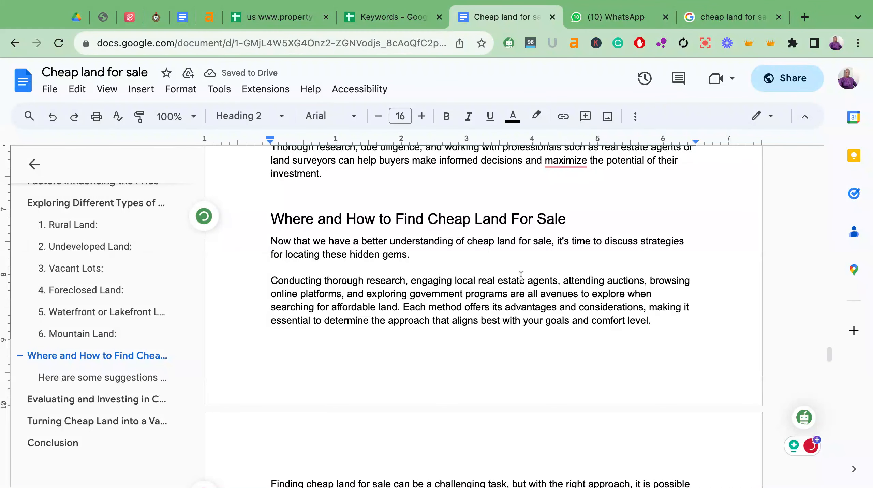
type("Avai")
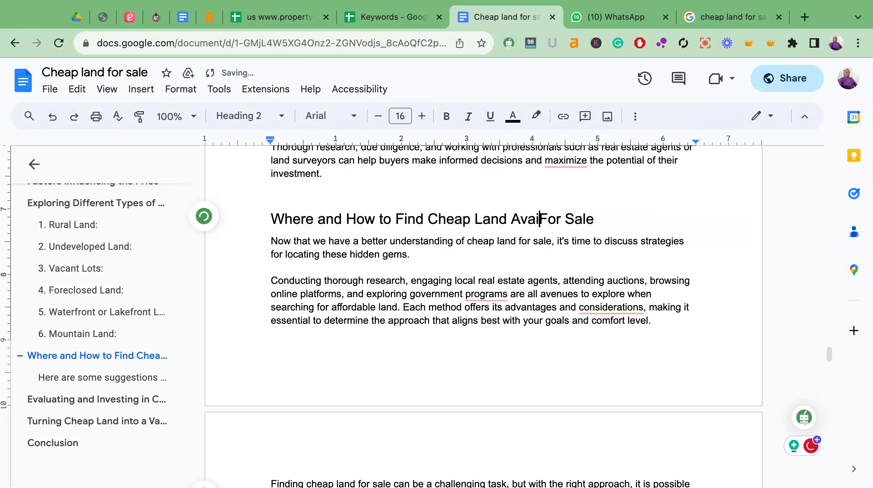
type("lable")
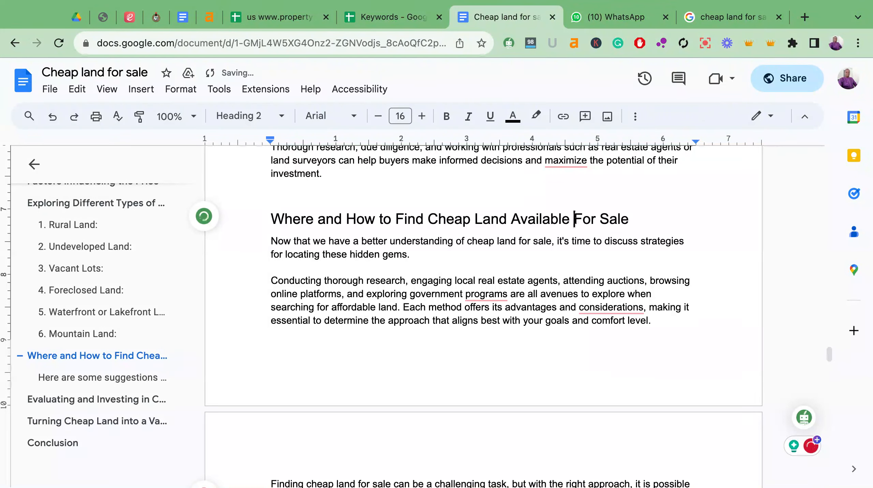
double_click(323, 191)
key("BackSpace")
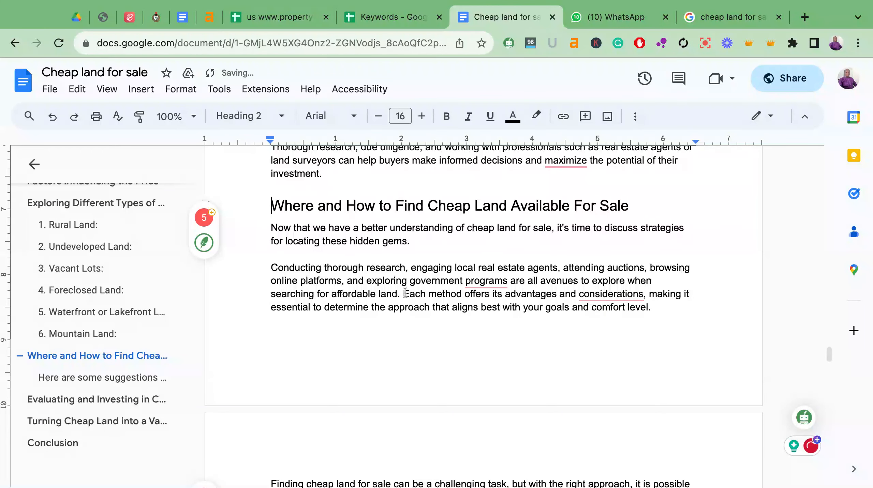
Start a new paragraph, separated by a blank line, at "Each method offers its advantages and considerations"
left_click(404, 293)
key("Return")
key("Return")
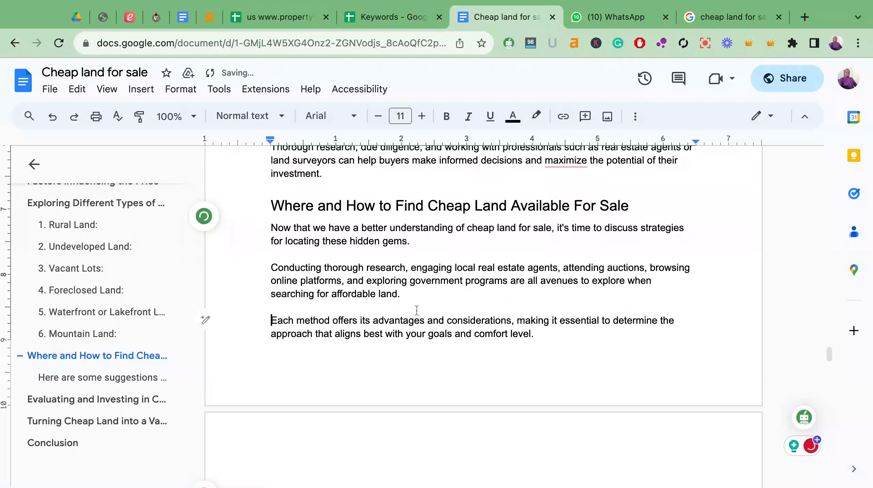
Review the document outline and the "Where and How to Find Cheap Land Available For Sale" section to check the heading hierarchy
scroll(417, 310, "down", 10)
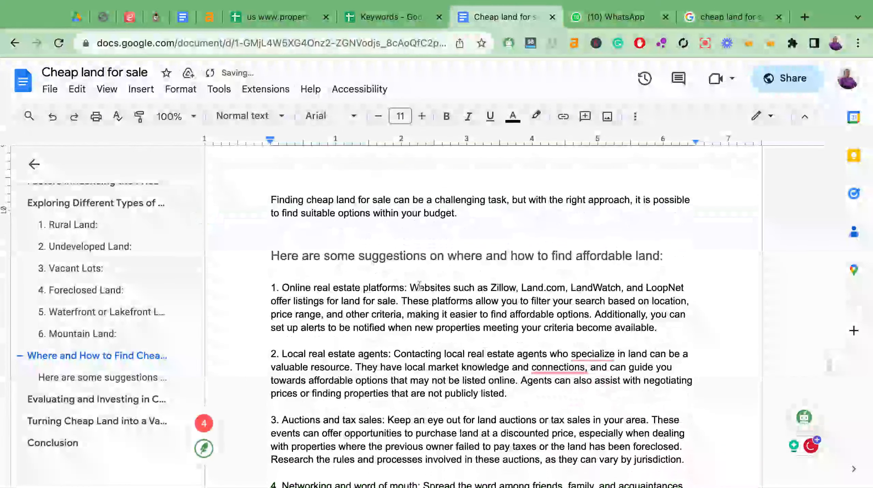
scroll(419, 284, "up", 10)
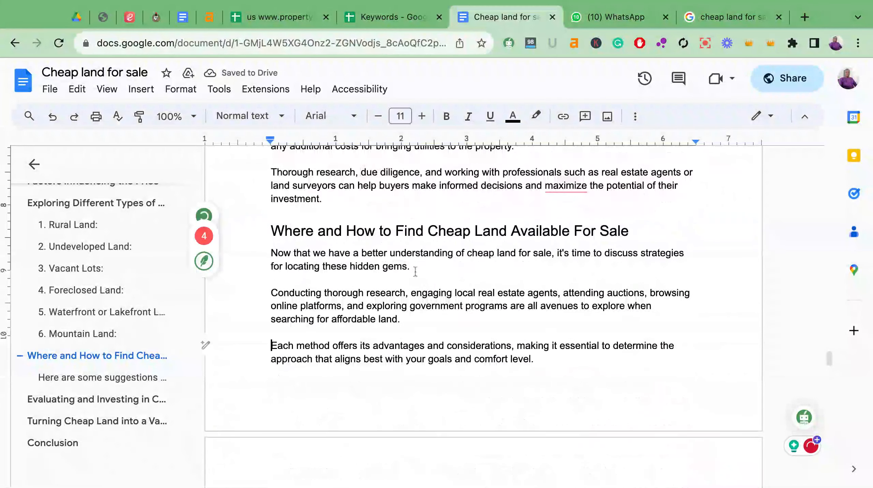
scroll(416, 272, "up", 1)
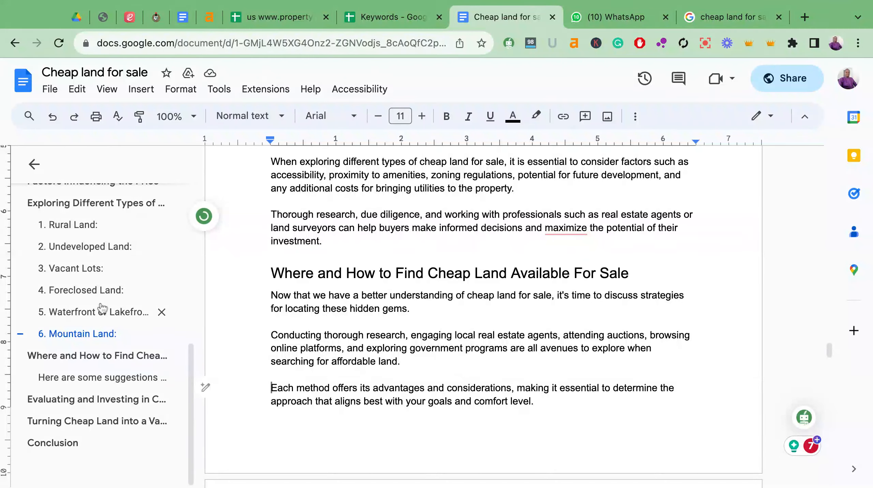
scroll(102, 309, "up", 2)
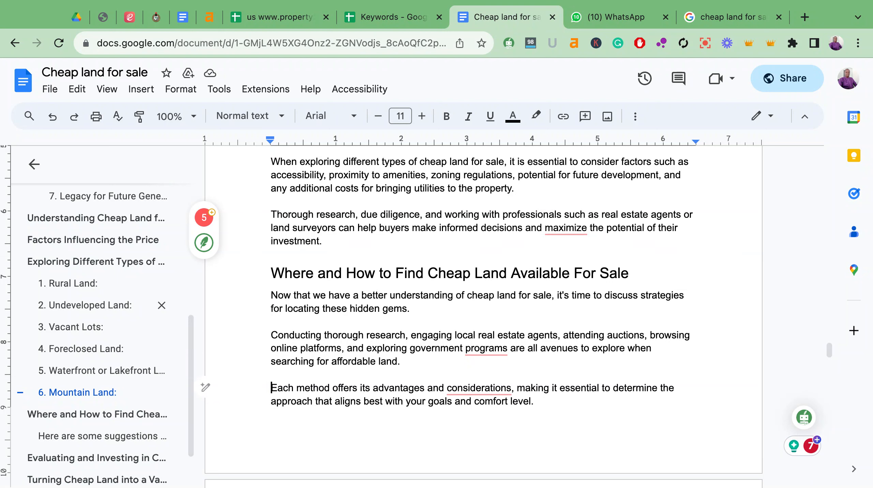
scroll(89, 307, "up", 8)
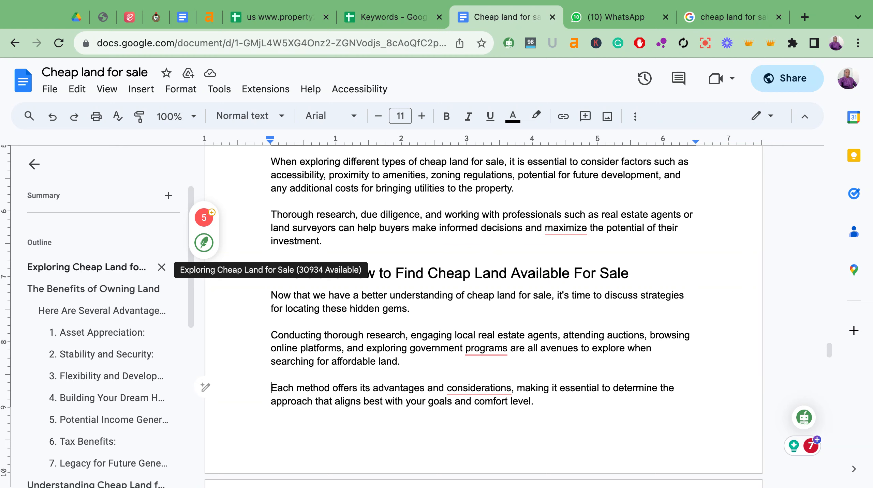
scroll(73, 366, "down", 8)
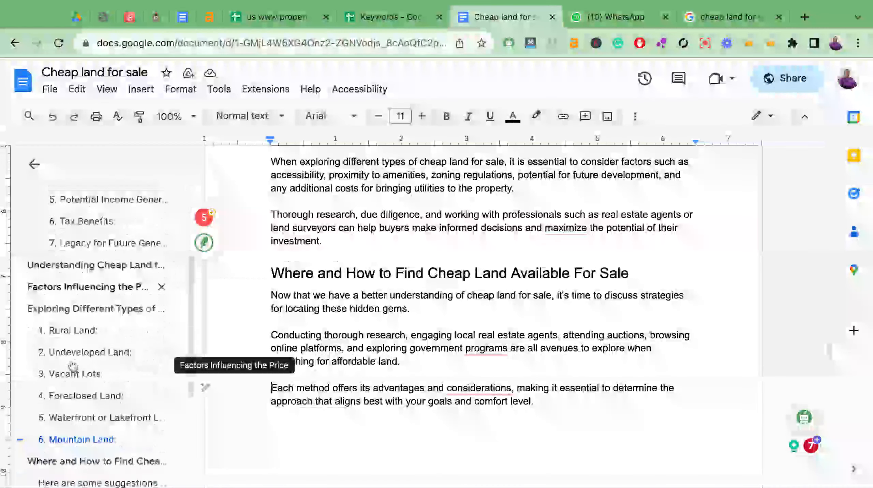
scroll(70, 364, "down", 2)
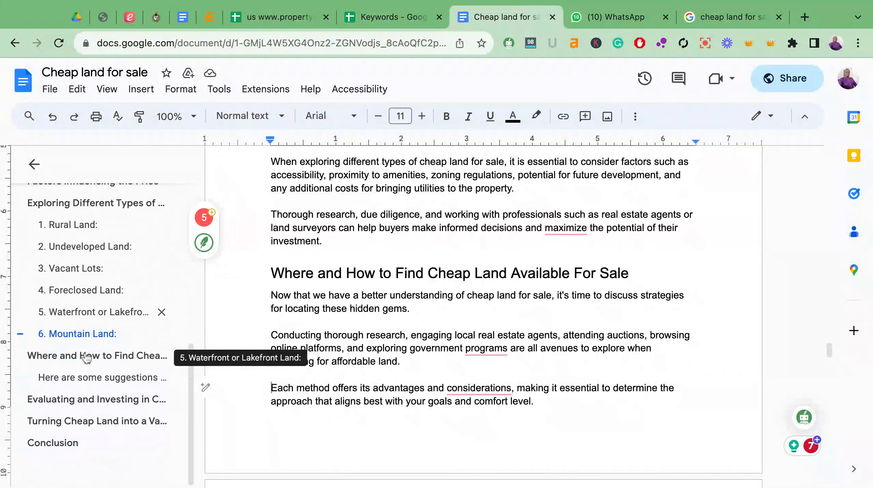
left_click(268, 272)
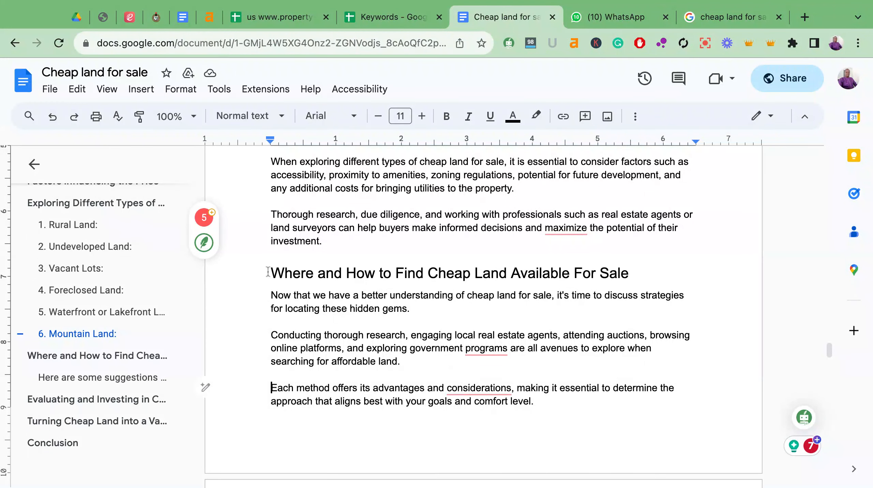
double_click(268, 271)
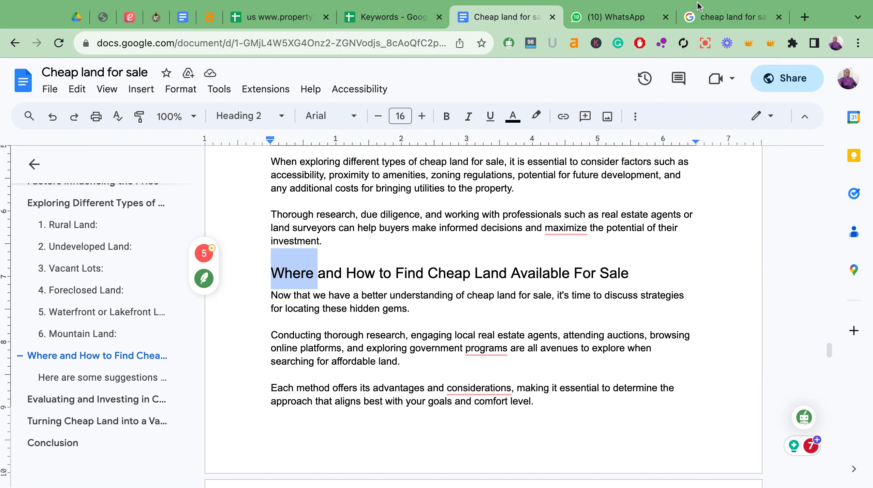
Switch to the Google results for "cheap land for sale" and examine how competing pages word and capitalise their titles
left_click(710, 15)
scroll(304, 236, "up", 4)
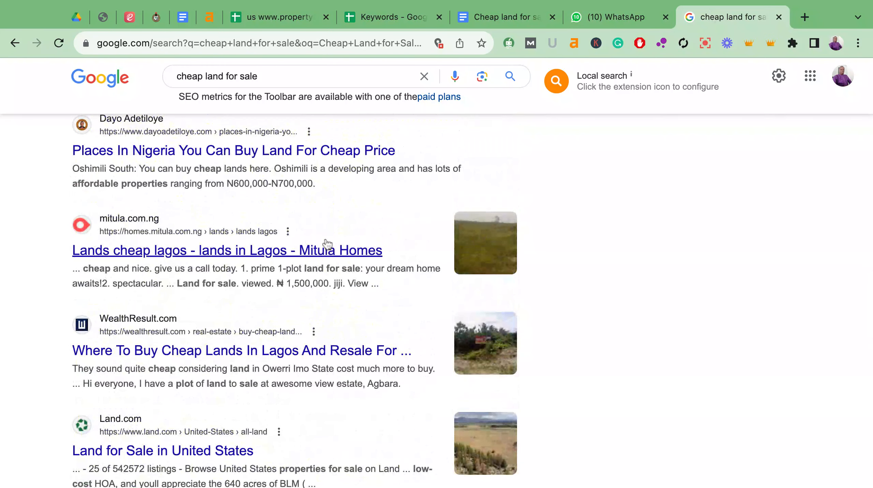
scroll(135, 212, "up", 1)
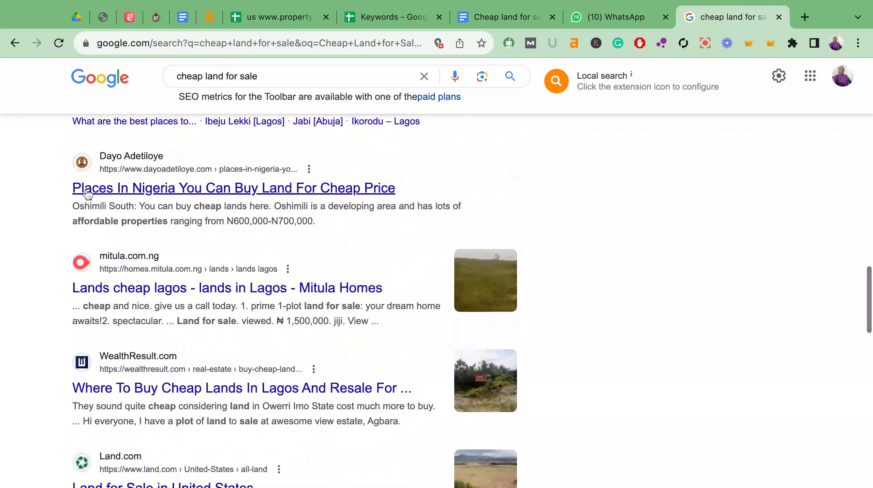
scroll(106, 194, "up", 4)
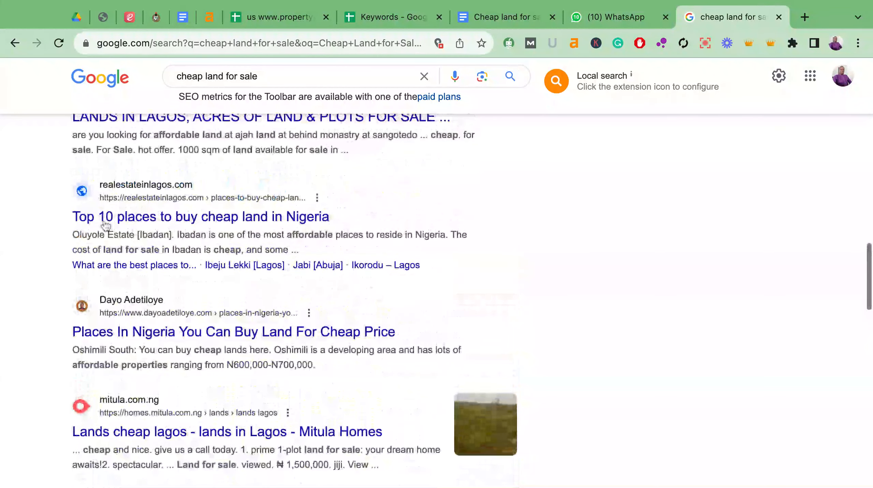
scroll(239, 219, "up", 4)
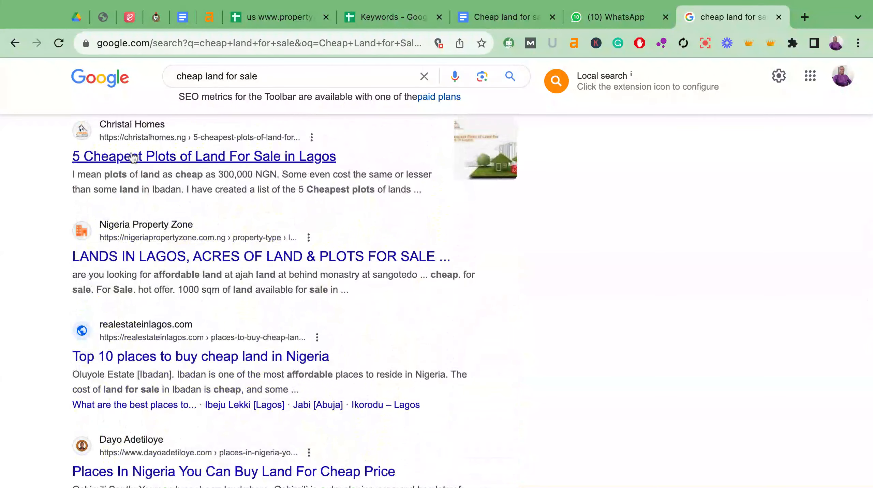
scroll(293, 158, "up", 2)
scroll(293, 158, "up", 1)
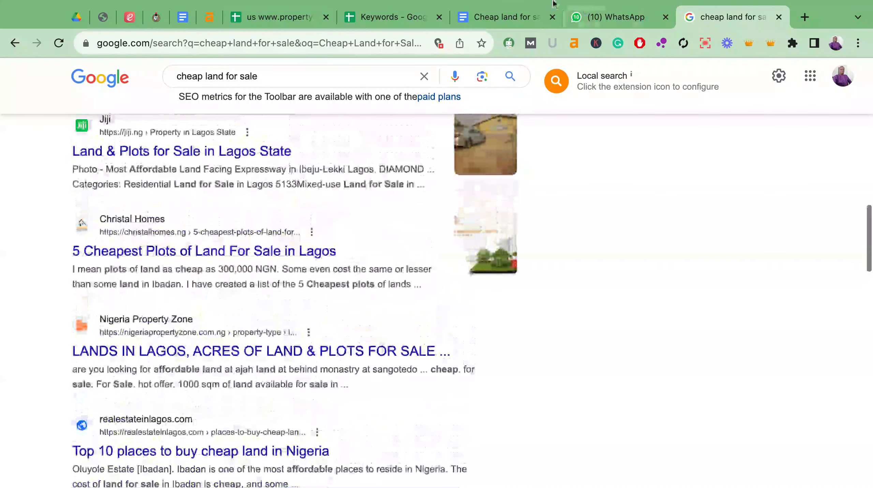
Return to the article in Google Docs and remove the colon ending "Here are some suggestions on where and how to find affordable land:"
left_click(495, 15)
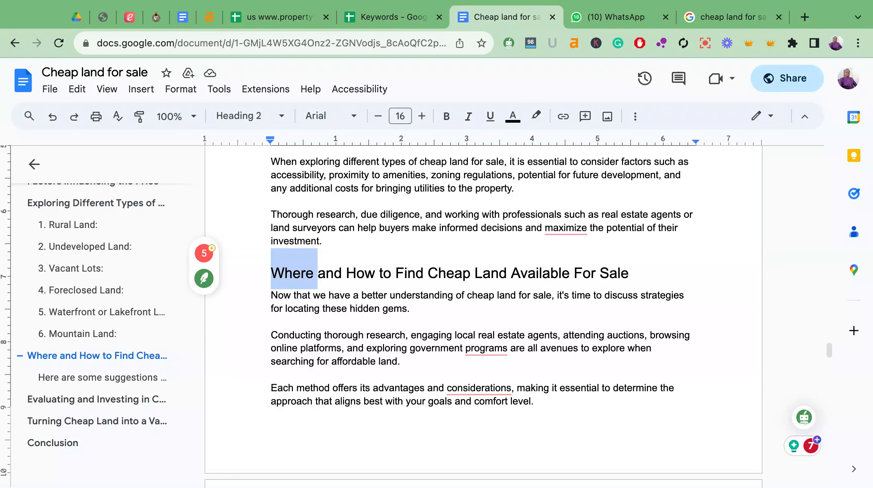
scroll(483, 308, "down", 10)
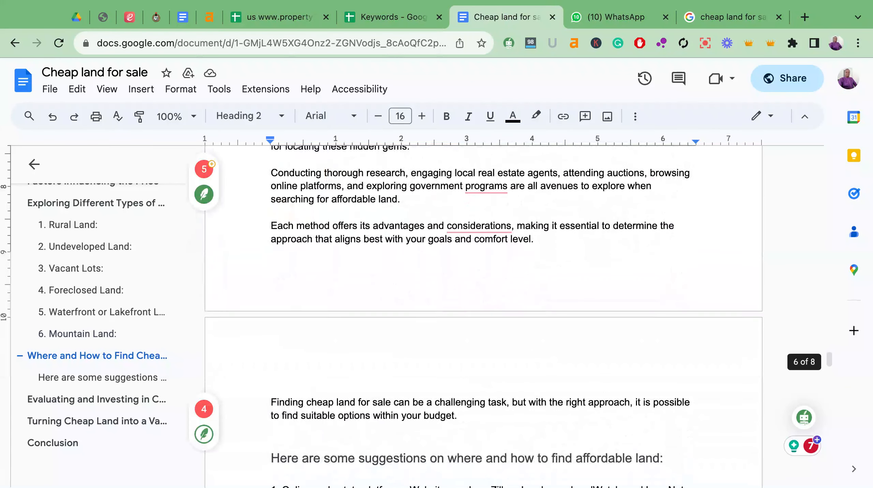
scroll(318, 328, "up", 3)
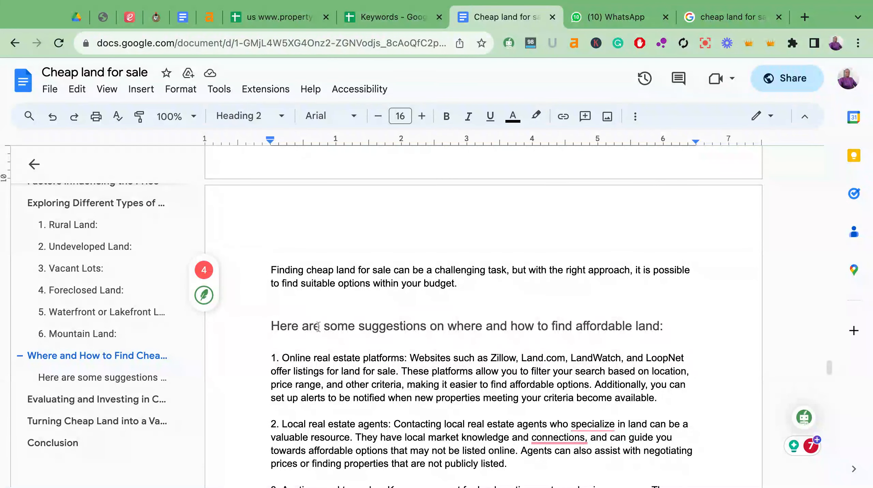
left_click(664, 325)
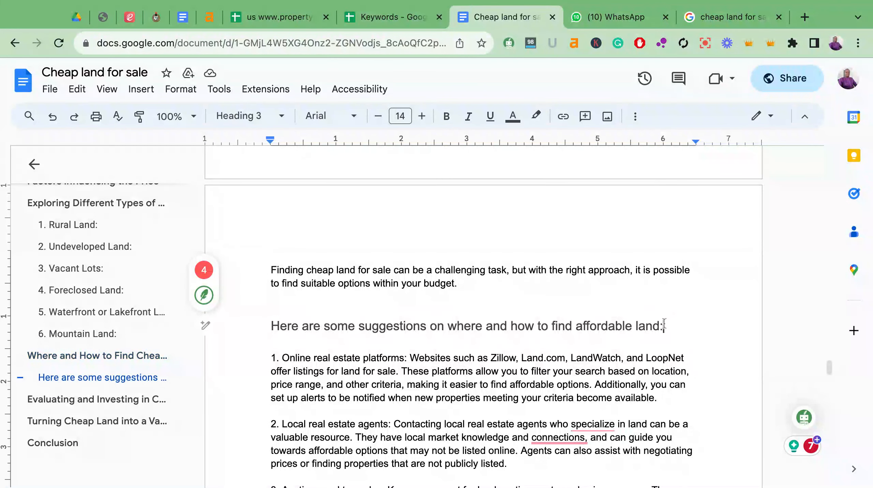
key("BackSpace")
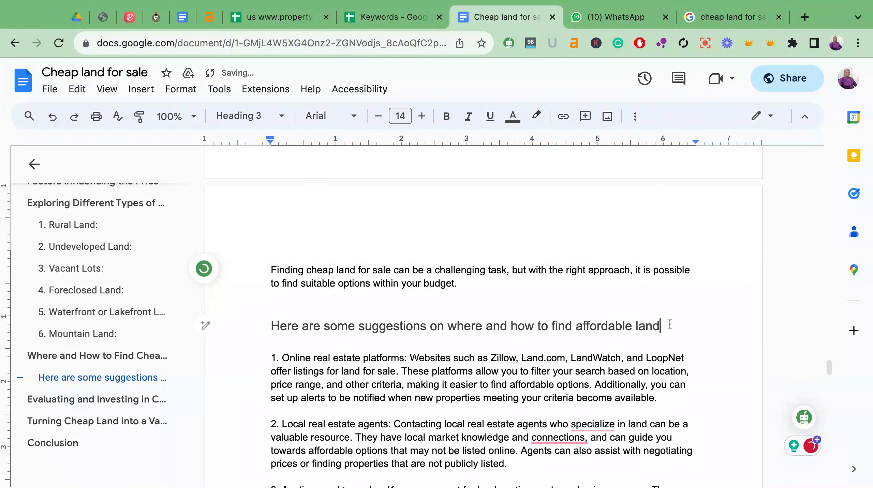
Apply title case capitalization to the subheading "Here are some suggestions on where and how to find affordable land"
left_click_drag(669, 324, 287, 325)
key("shift+Left")
key("shift+Left")
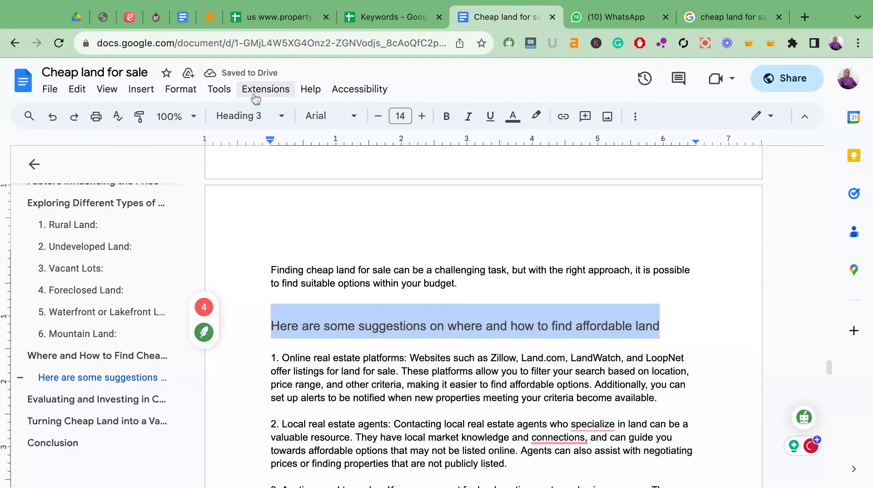
left_click(219, 89)
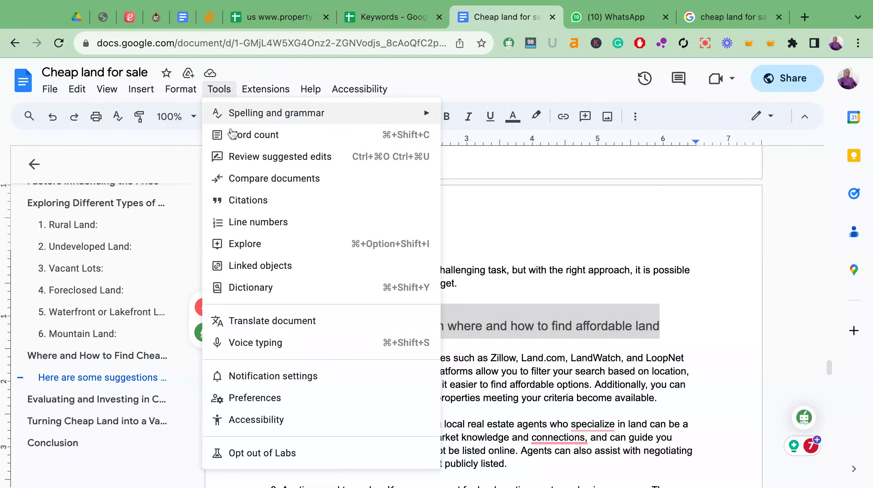
mouse_move(184, 92)
mouse_move(192, 113)
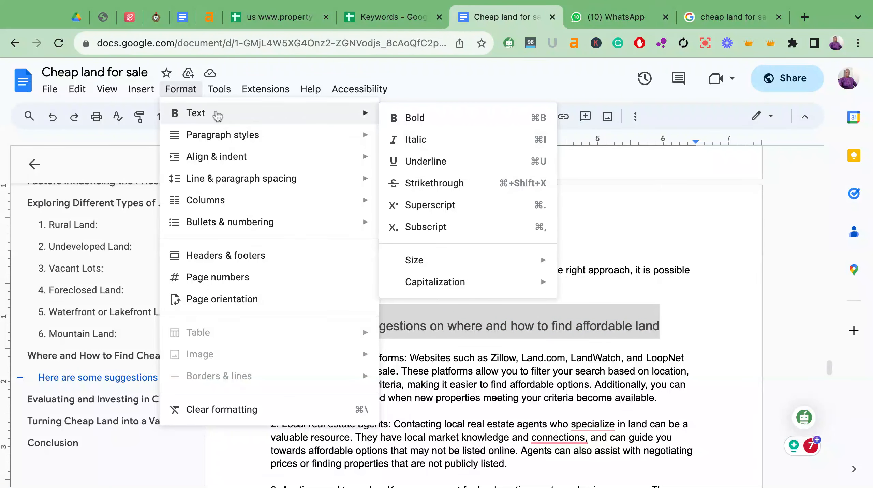
mouse_move(473, 294)
left_click(604, 334)
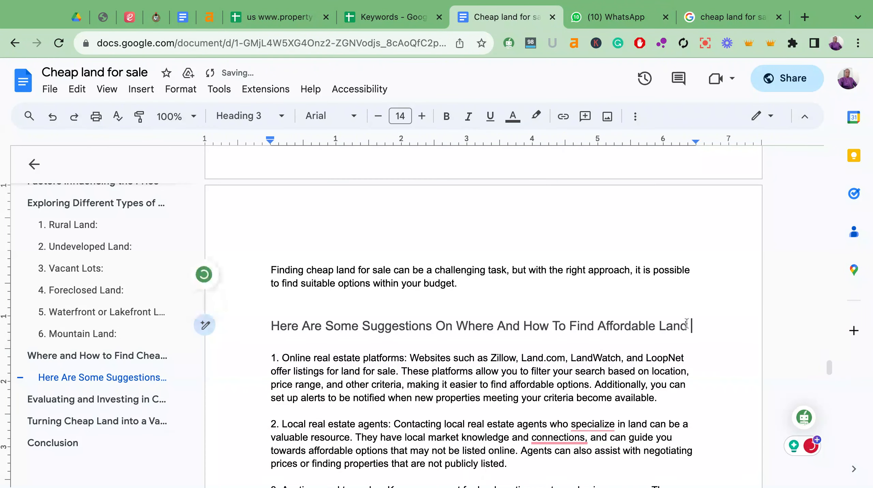
Append "For Sale" to the "Here Are Some Suggestions" subheading and put the descriptions of suggestions 1 and 2 on their own lines
type("For Sale")
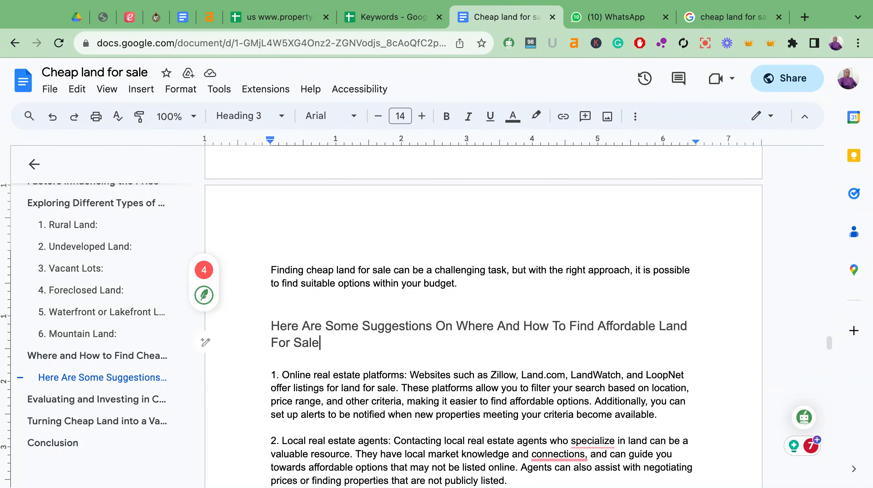
scroll(412, 254, "down", 3)
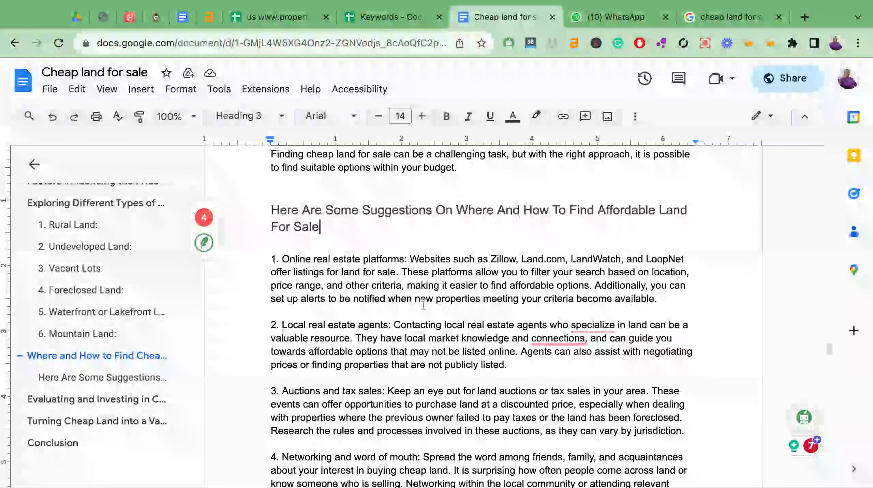
left_click(410, 259)
key("Return")
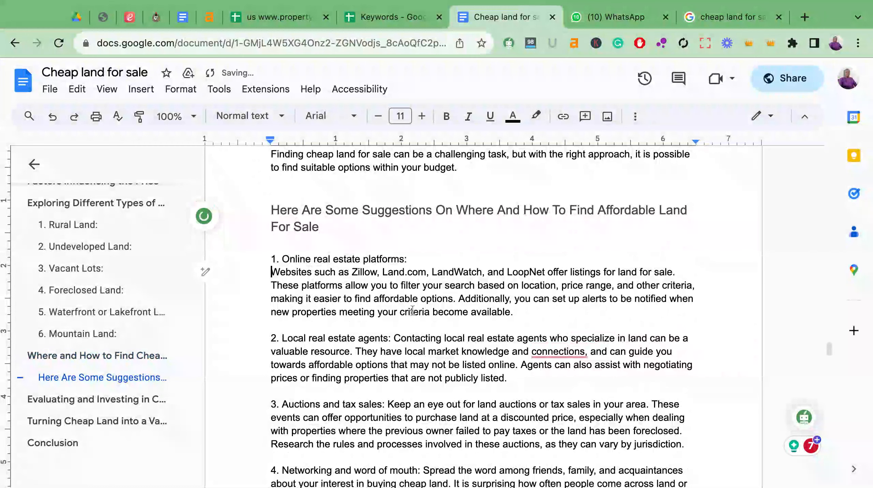
left_click(394, 338)
key("Return")
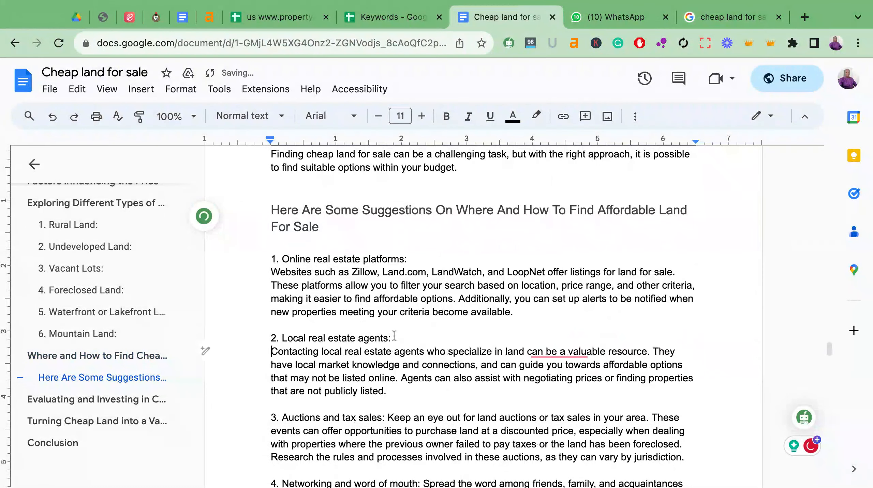
left_click(287, 210)
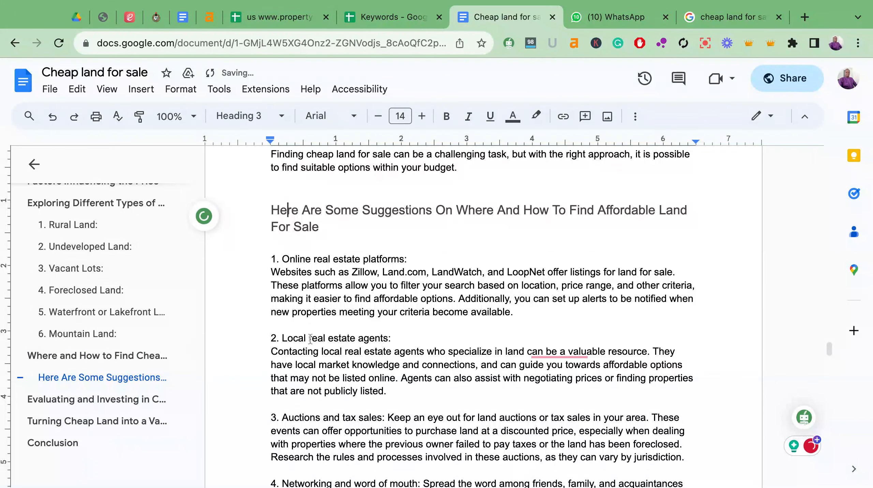
Put the descriptions of suggestions 3 to 6 on their own lines, beneath their numbered titles
scroll(379, 399, "down", 3)
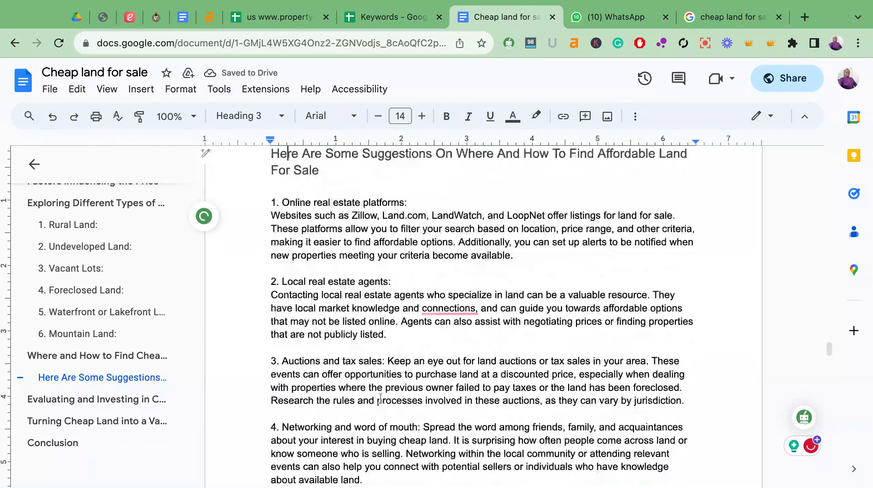
left_click(389, 352)
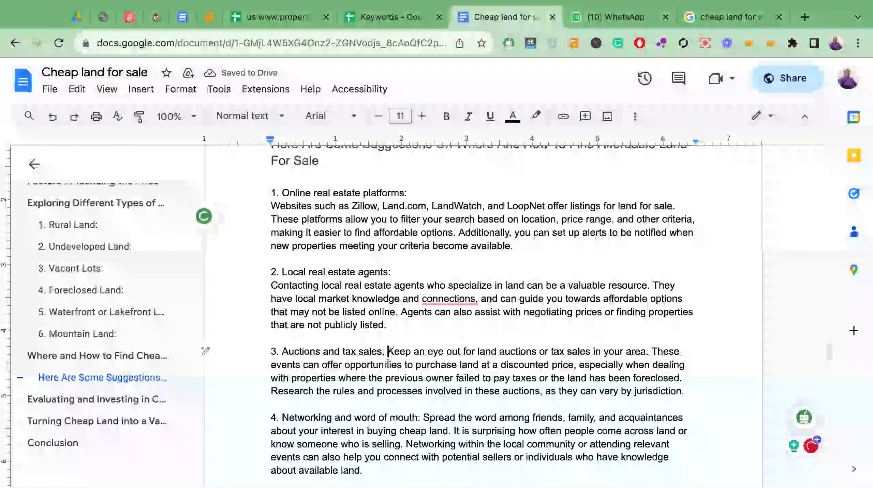
key("Return")
left_click(423, 431)
key("Return")
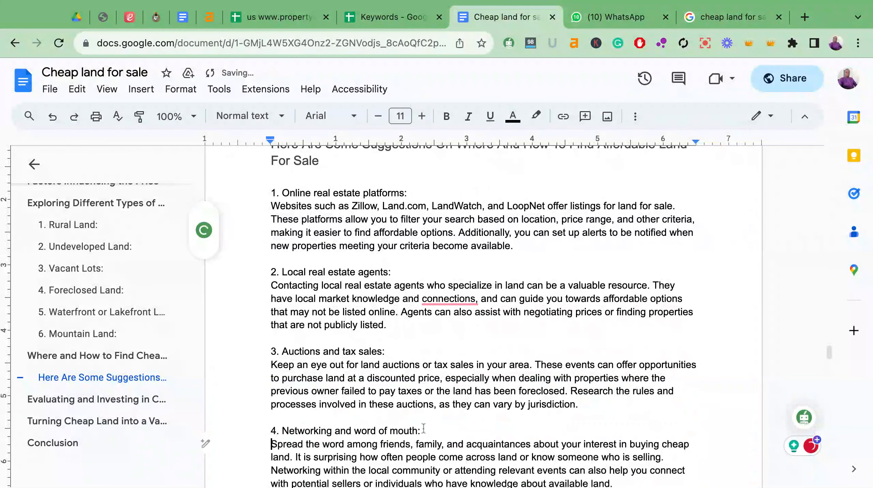
scroll(423, 430, "down", 9)
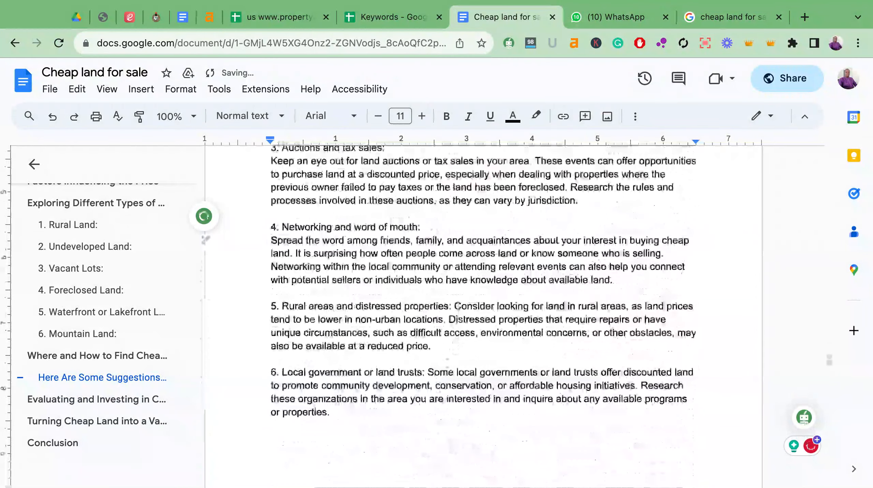
left_click(453, 306)
key("Return")
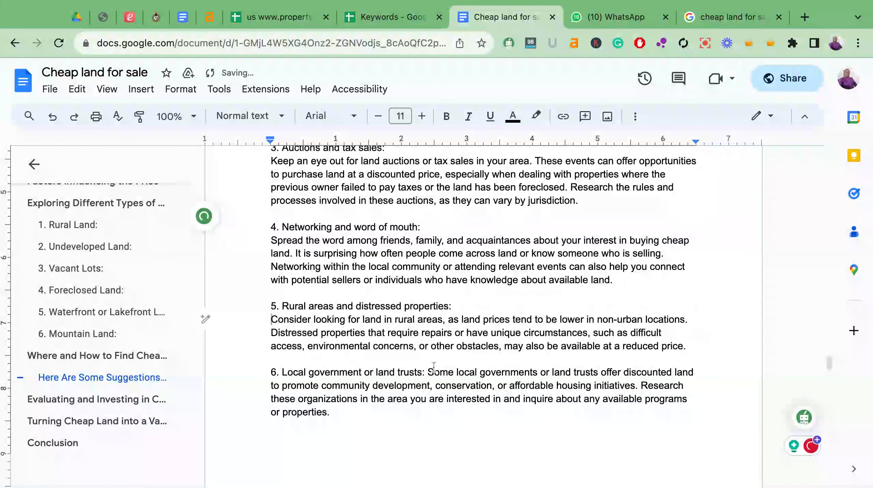
left_click(430, 370)
key("Return")
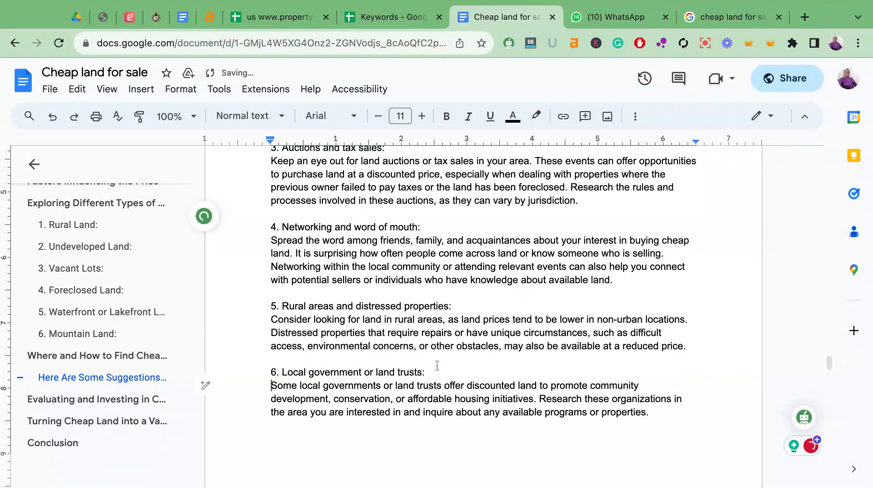
Format all six numbered suggestion titles, from "Online real estate platforms" to "Local government or land trusts", as Heading 4
double_click(426, 372)
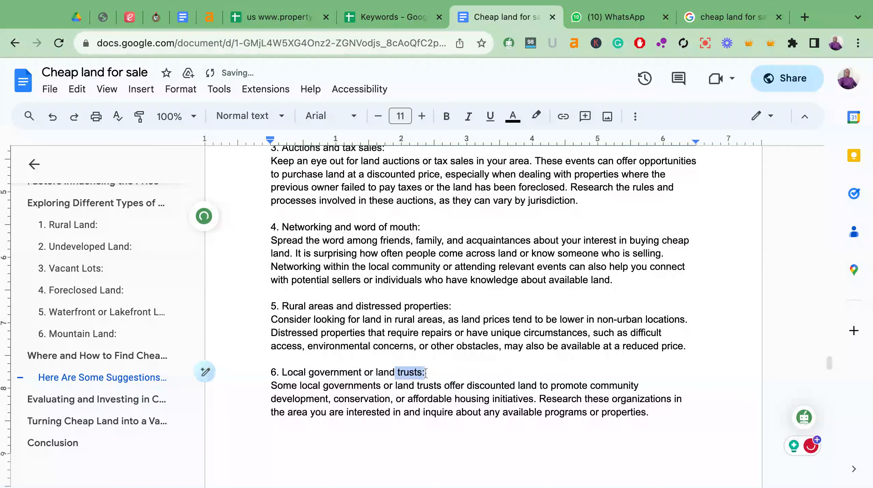
left_click_drag(455, 305, 424, 306)
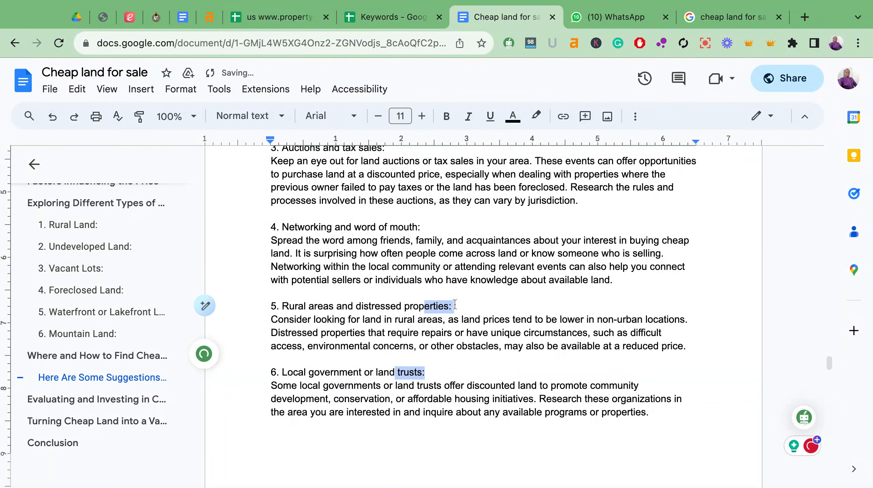
left_click_drag(420, 227, 398, 227)
scroll(401, 227, "up", 4)
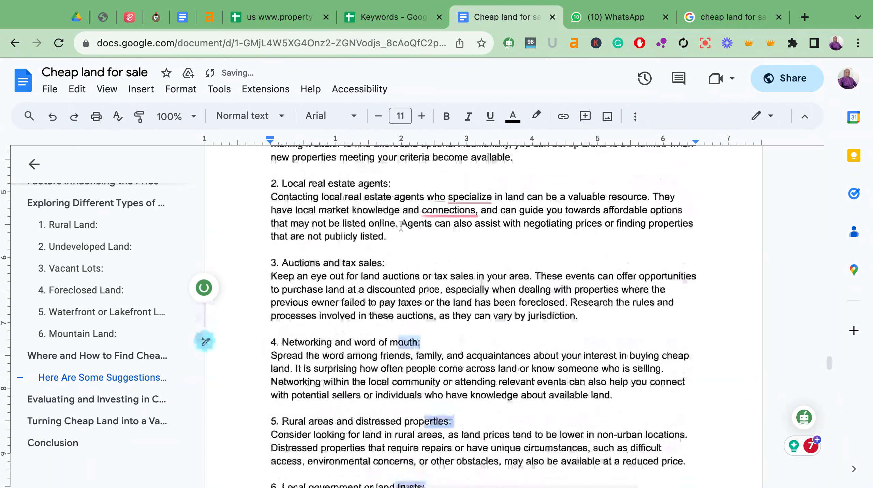
left_click_drag(387, 271, 365, 272)
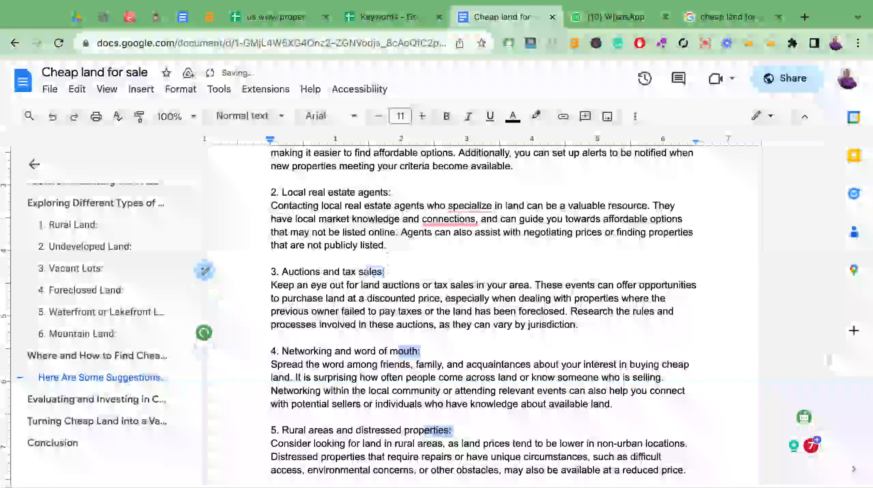
mouse_move(395, 192)
left_mouse_down()
mouse_move(381, 193)
mouse_move(398, 182)
mouse_move(391, 183)
left_mouse_up()
scroll(404, 188, "up", 2)
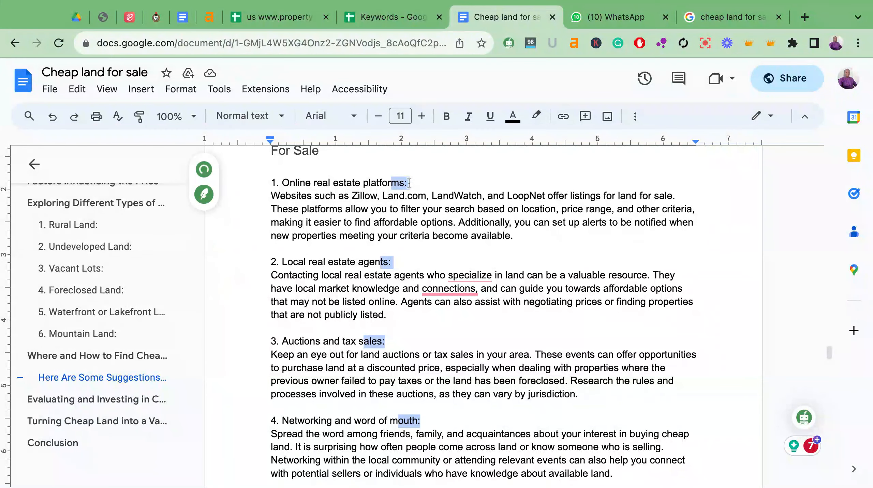
key("ctrl+alt+4")
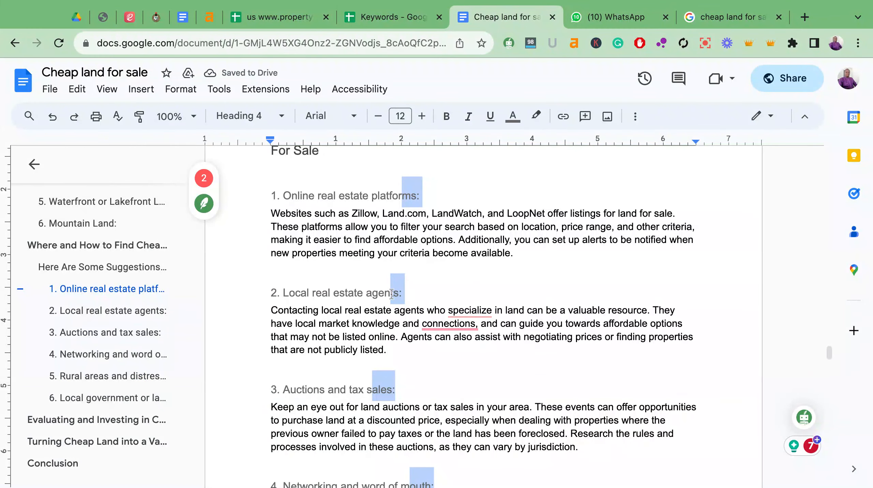
Remove the blank lines above the "Auctions and tax sales", "Networking and word of mouth" and "Rural areas and distressed properties" headings
scroll(392, 294, "down", 4)
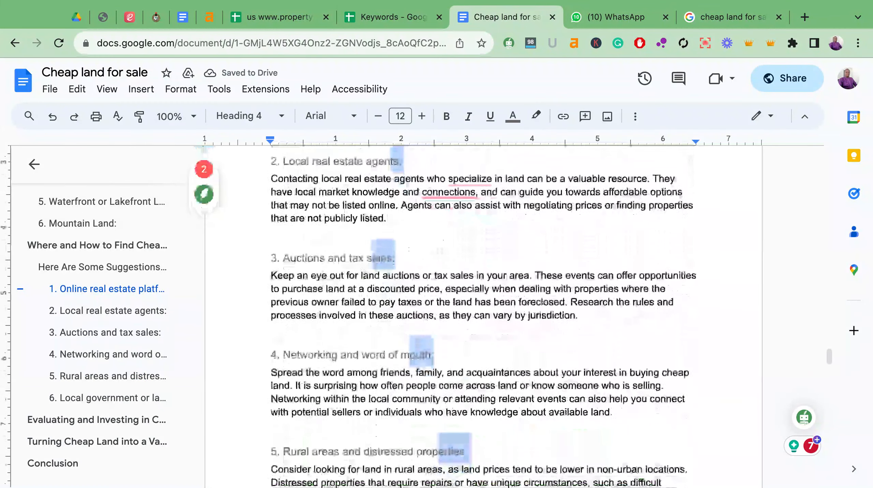
left_click(282, 319)
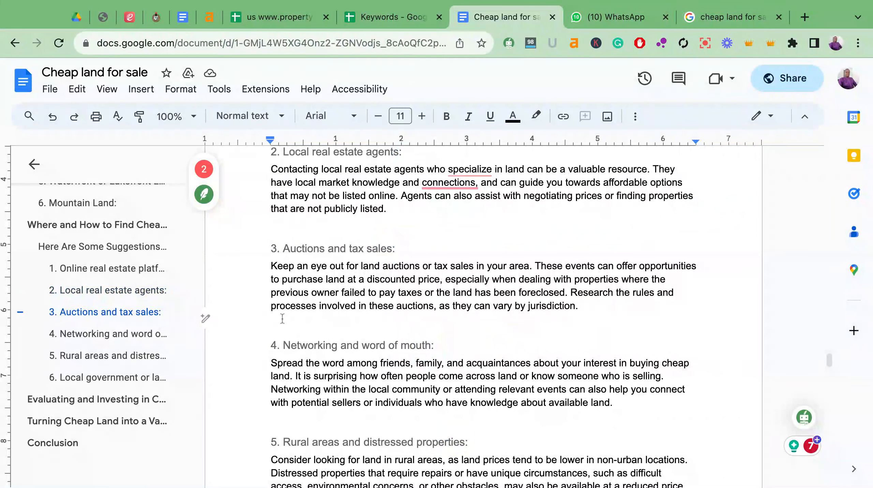
key("BackSpace")
left_click(275, 223)
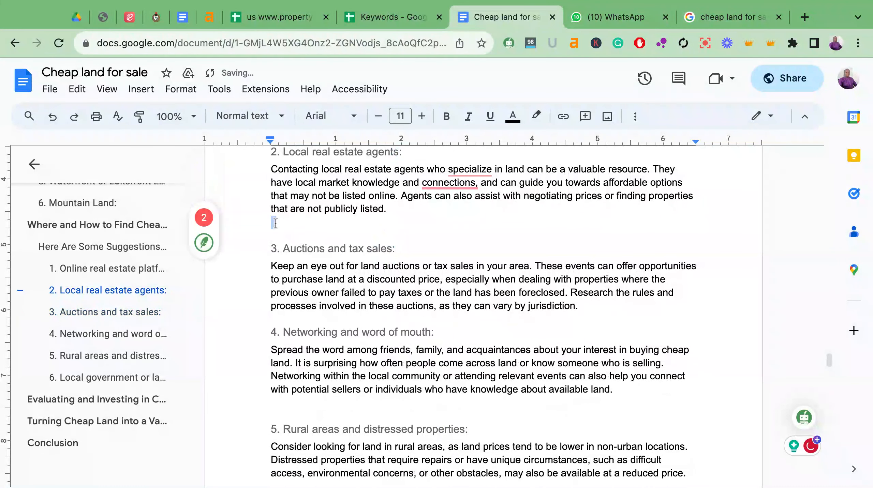
key("Delete")
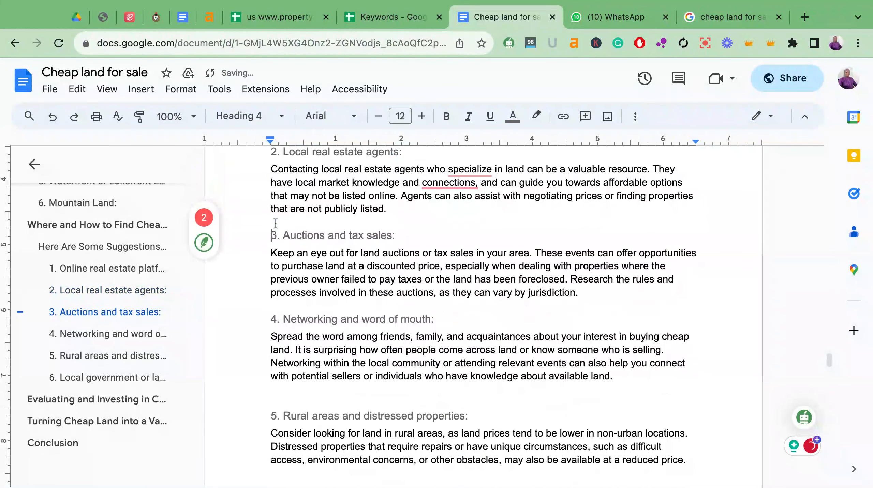
left_click(276, 388)
key("Delete")
Split the "Remember to conduct due diligence" paragraph so that "Additionally, be cautious of deals" starts a separate paragraph after a blank line
scroll(394, 319, "down", 6)
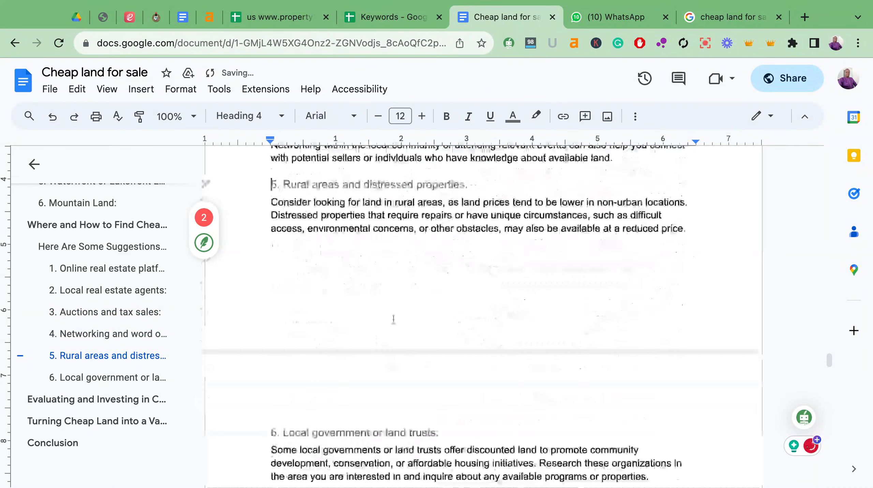
scroll(414, 273, "down", 7)
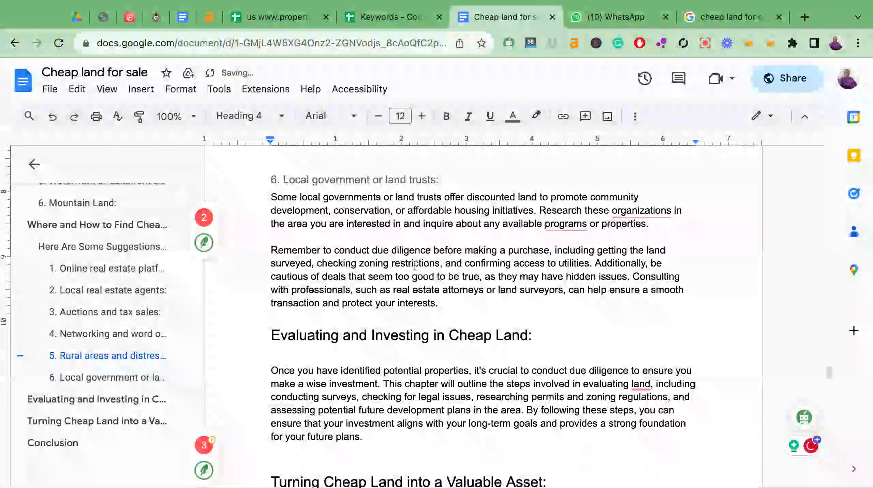
scroll(415, 266, "down", 1)
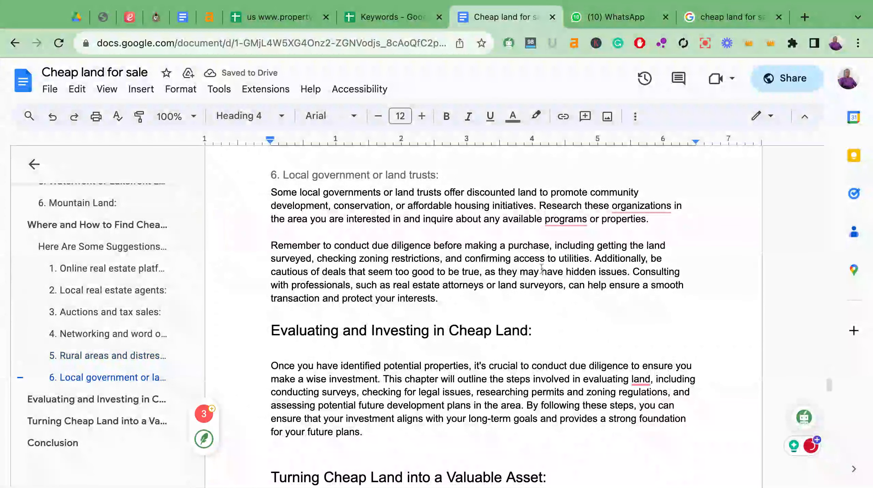
left_click(595, 266)
key("Return")
key("Return")
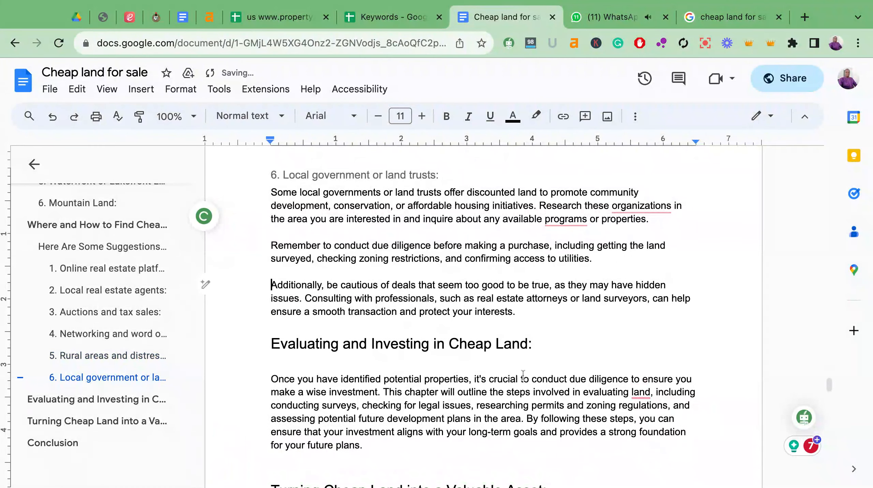
Remove the blank line beneath the "Evaluating and Investing in Cheap Land:" heading
left_click(532, 344)
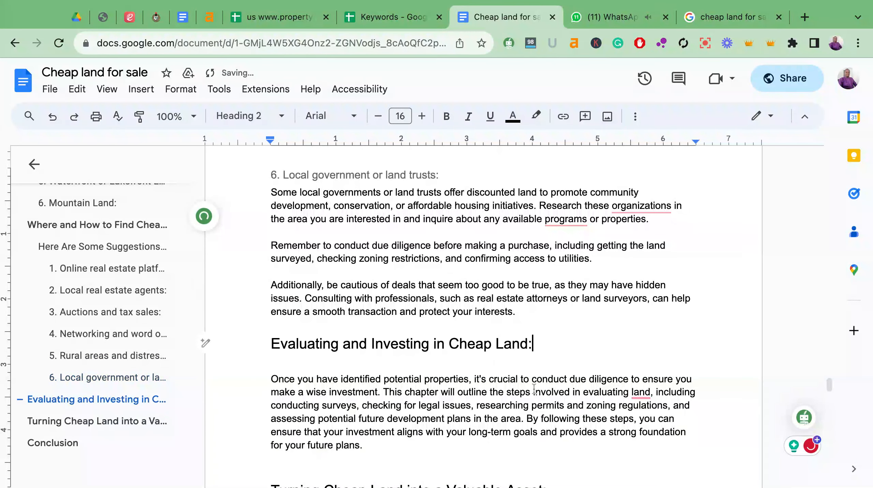
left_click(405, 365)
key("BackSpace")
scroll(402, 308, "down", 6)
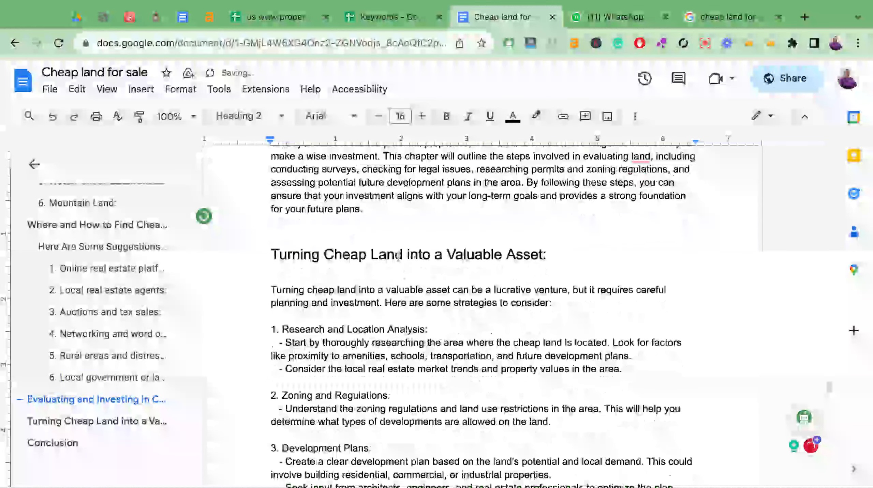
Start a new paragraph at "By following these steps" in the Evaluating and Investing in Cheap Land section
scroll(398, 255, "up", 1)
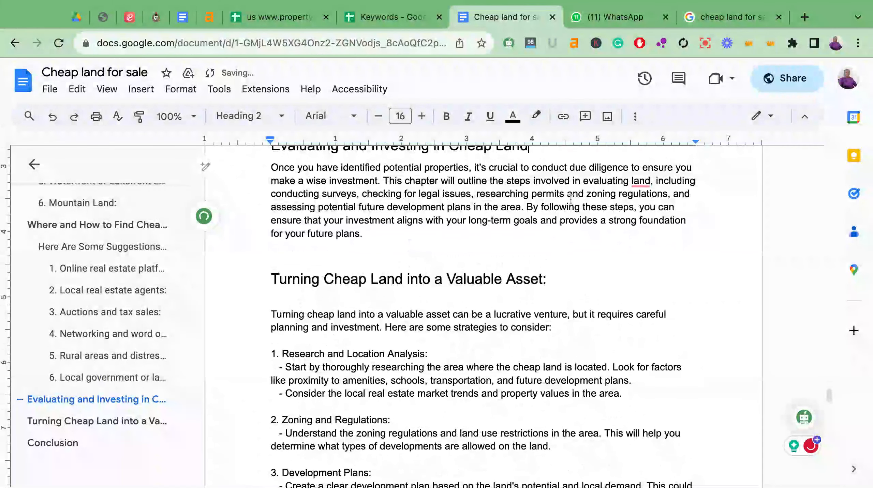
left_click(527, 207)
key("Return")
key("Return")
scroll(362, 278, "down", 2)
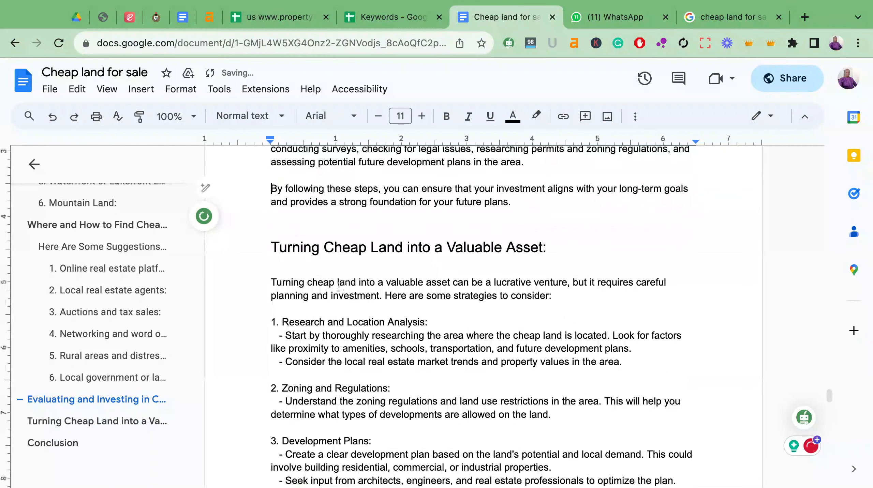
Delete "This chapter" in the Evaluating and Investing in Cheap Land section and begin a new paragraph at "will outline the steps"
scroll(350, 285, "up", 3)
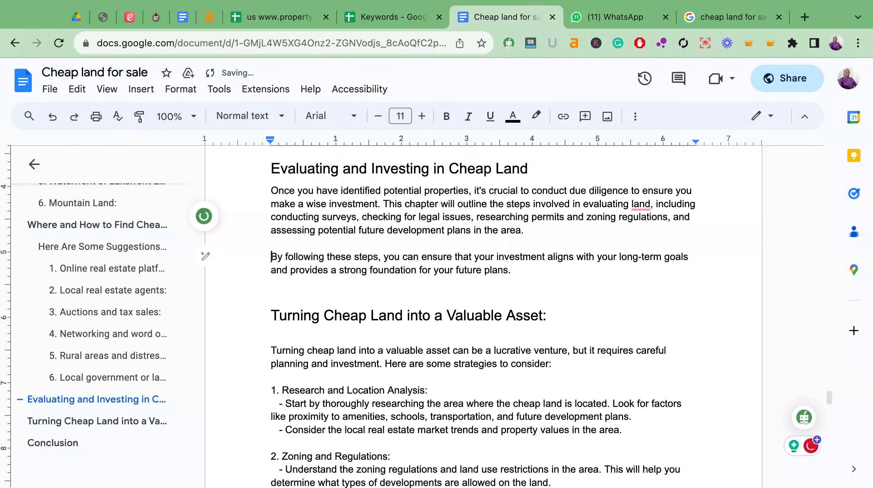
double_click(422, 205)
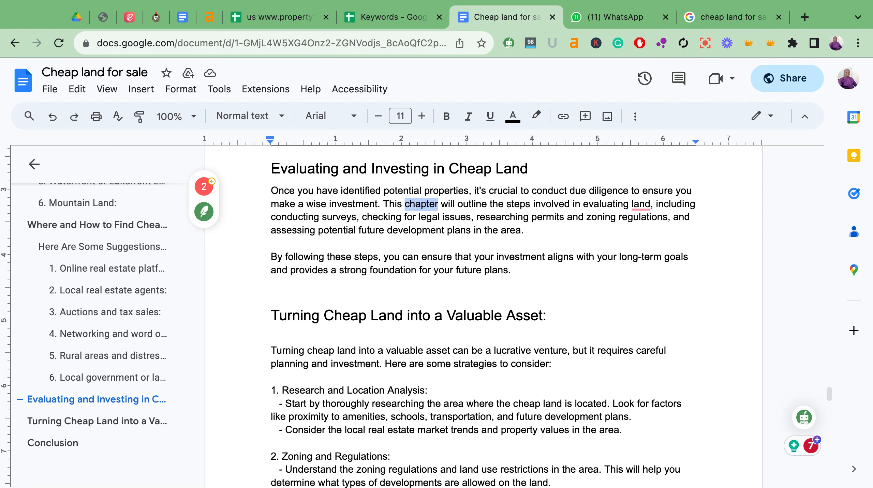
left_click(437, 205)
key("shift+Left")
key("shift+Left")
key("shift+Left")
key("shift+Left")
key("shift+Left")
key("shift+Left")
key("BackSpace")
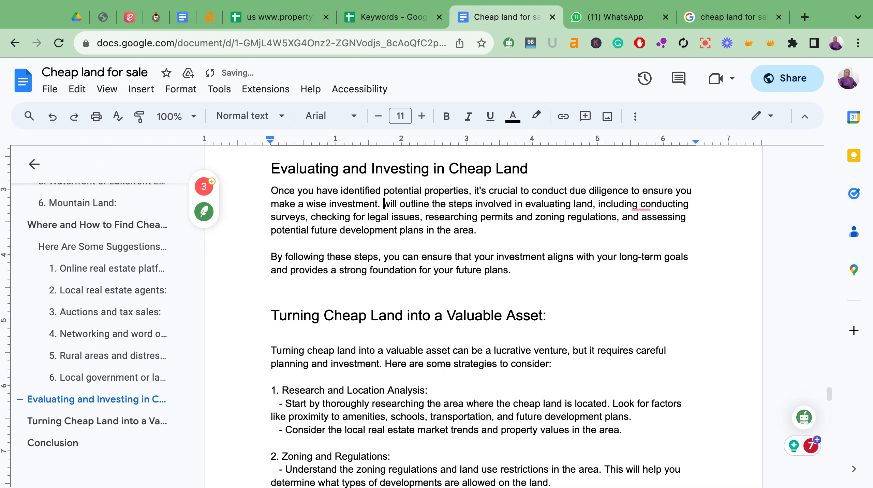
key("Return")
key("Return")
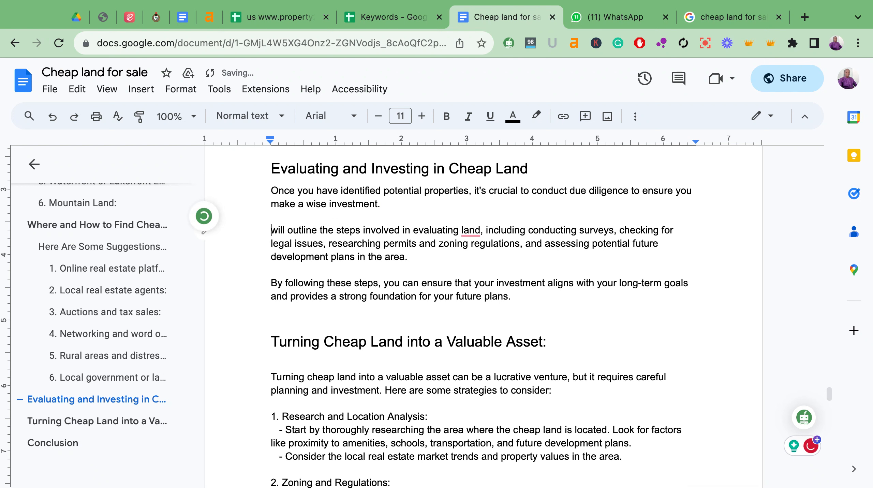
Insert "At this point, we" before "will outline the steps involved in evaluating land"
type("At this ")
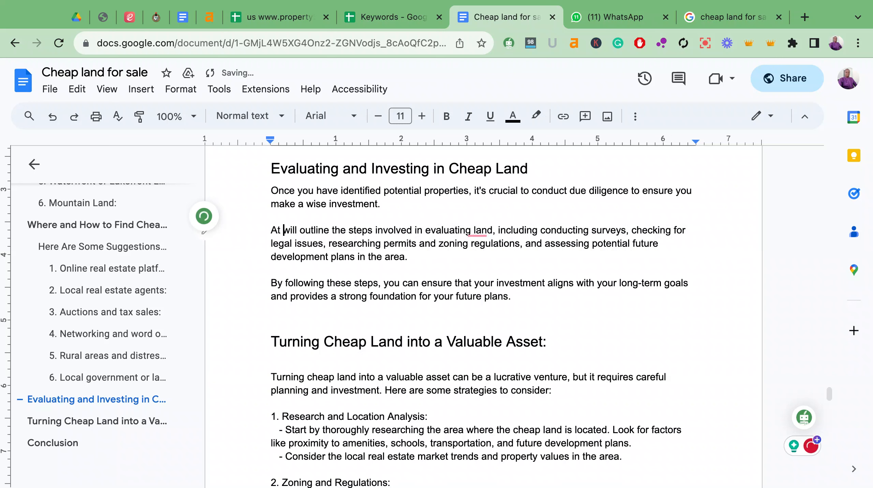
type("point")
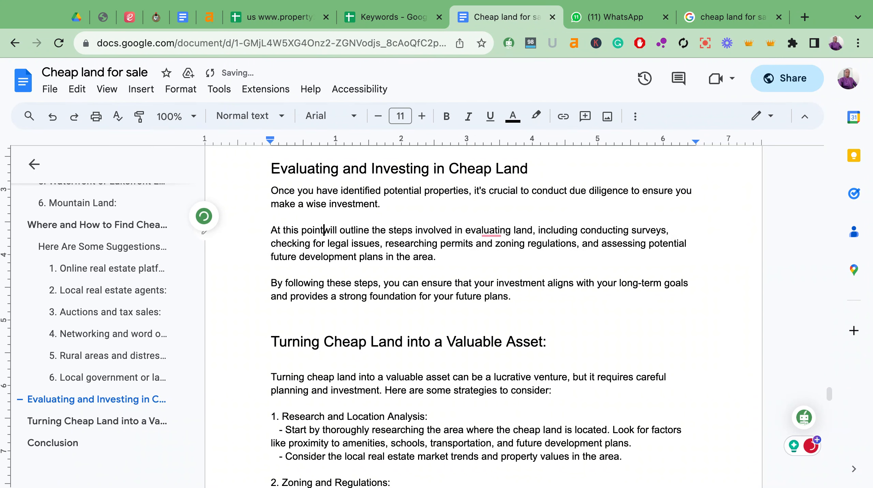
type(", ")
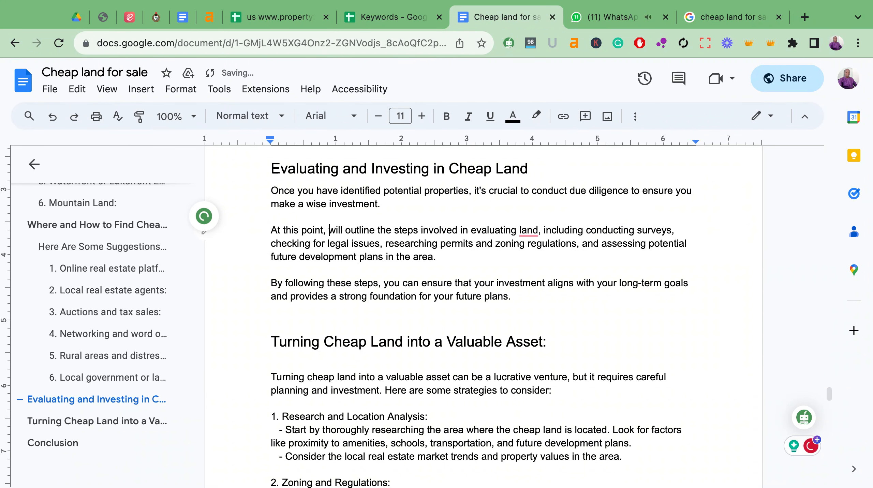
type("we")
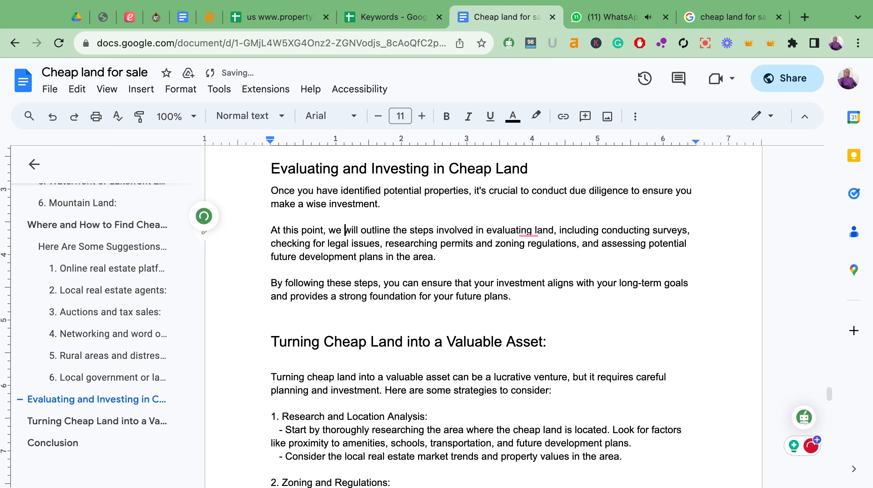
Remove the blank line below and one blank line above the heading "Turning Cheap Land into a Valuable Asset:"
scroll(397, 286, "down", 3)
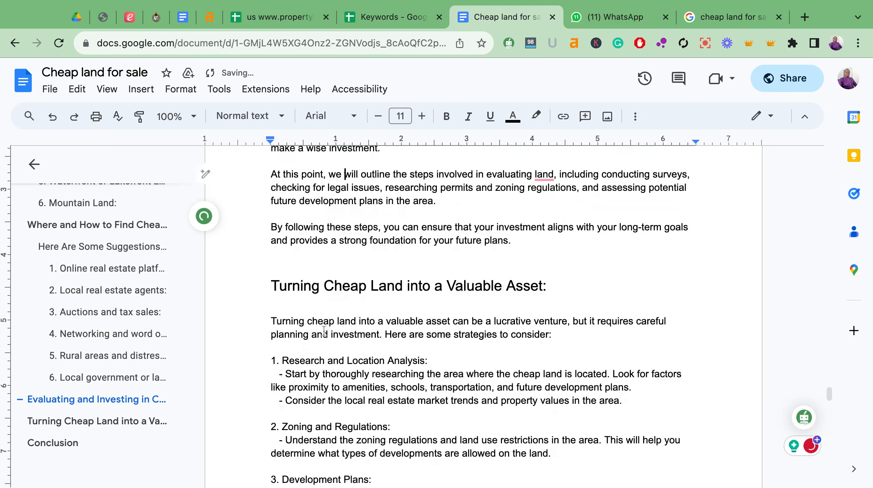
left_click(273, 308)
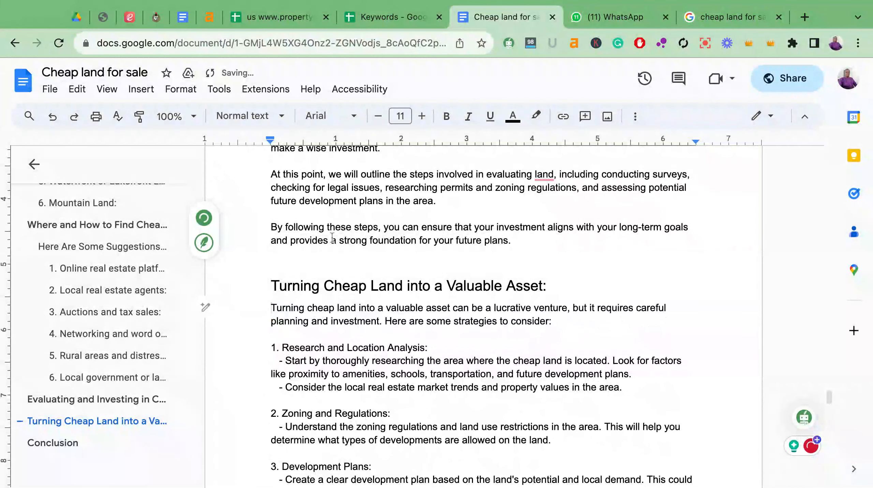
scroll(300, 205, "down", 1)
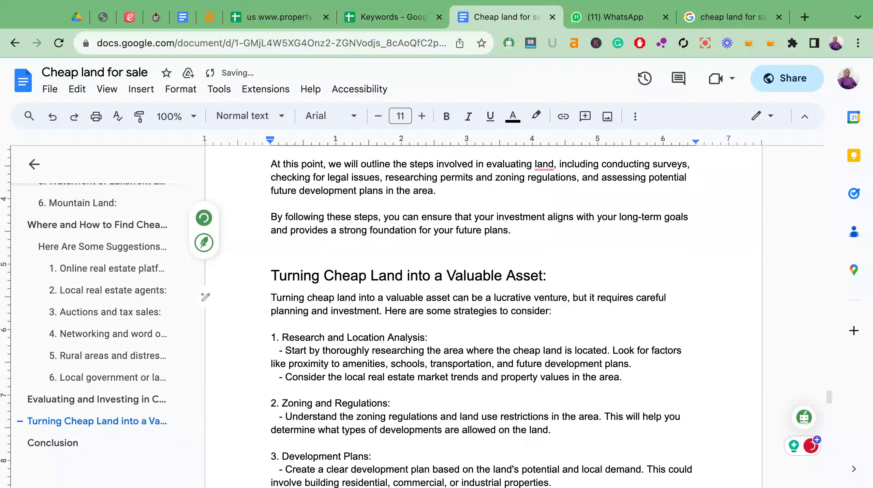
double_click(283, 228)
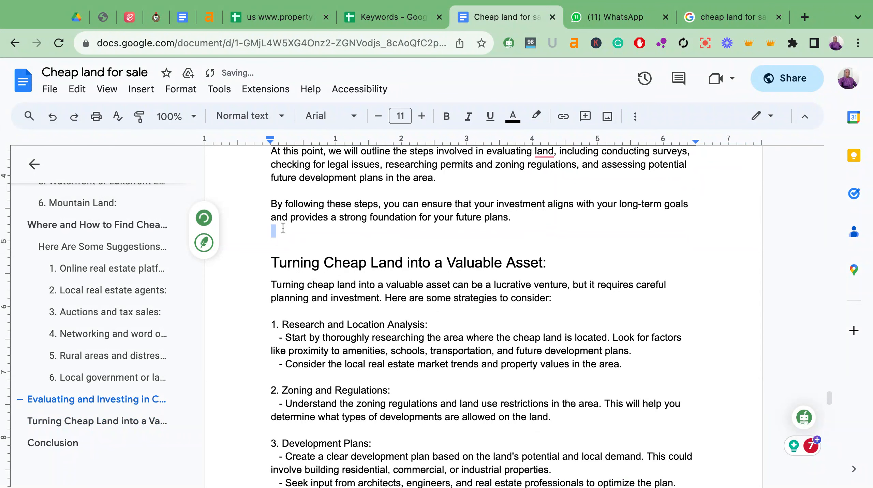
key("BackSpace")
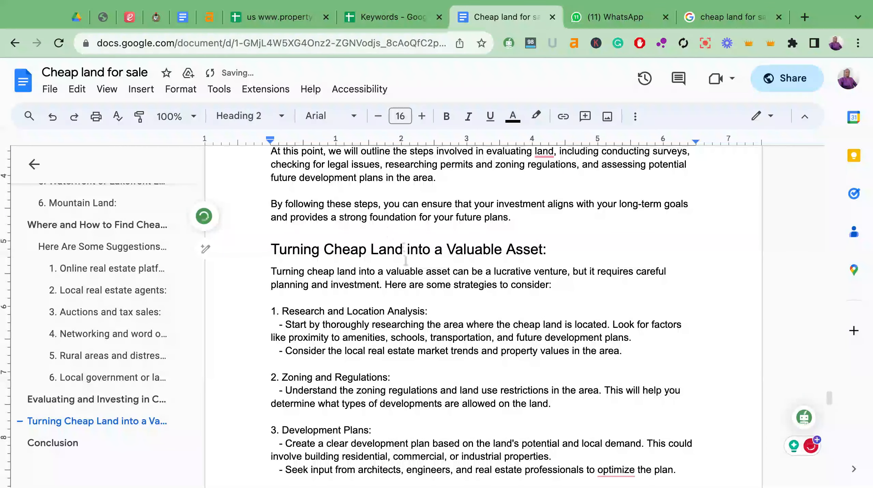
Capitalize "into" as "Into" in the heading "Turning Cheap Land into a Valuable Asset:"
left_click(410, 250)
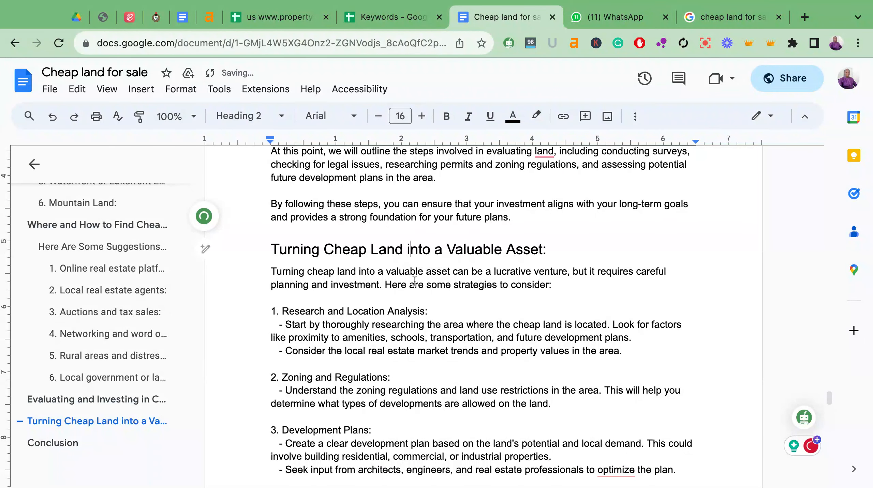
key("Delete")
type("I")
Remove the leading dashes and spaces from the two items under "1. Research and Location Analysis:"
scroll(353, 368, "down", 2)
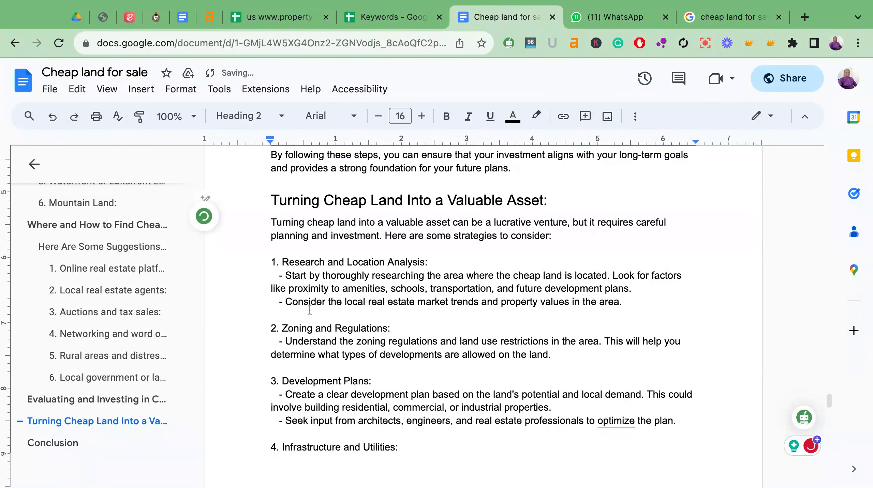
left_click_drag(286, 275, 271, 302)
key("BackSpace")
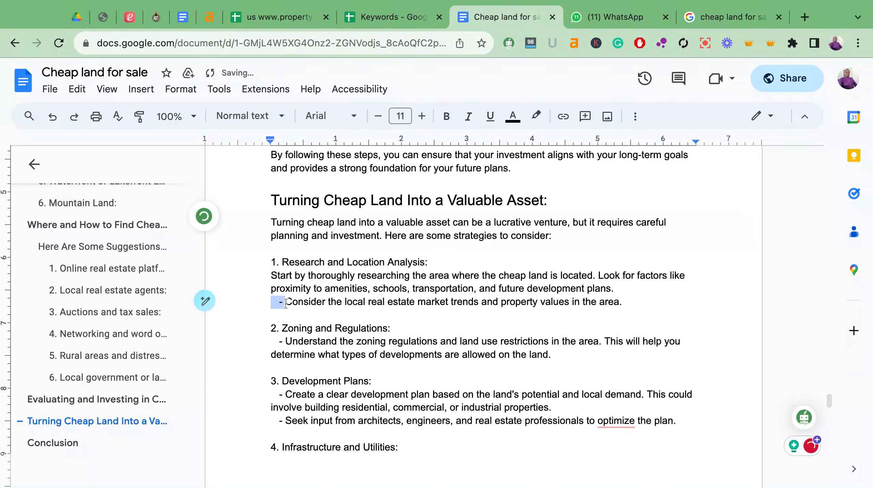
key("BackSpace")
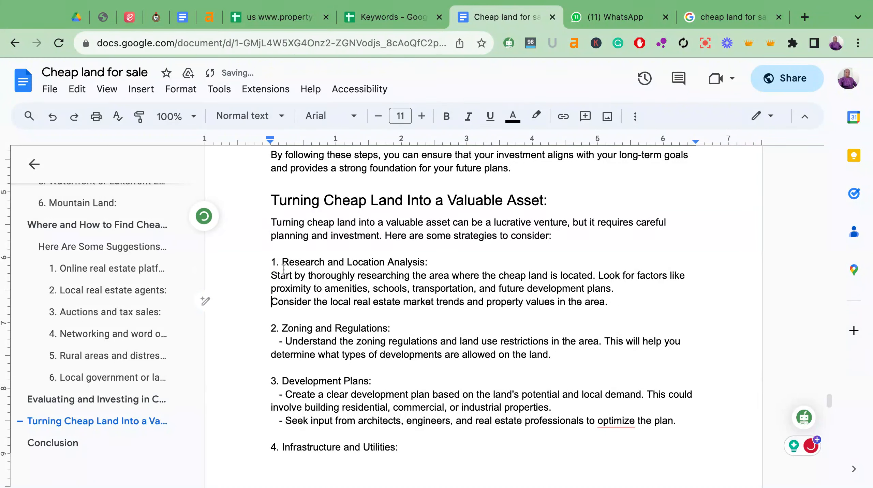
Format the two items under "1. Research and Location Analysis:" as a bulleted list
triple_click(271, 276)
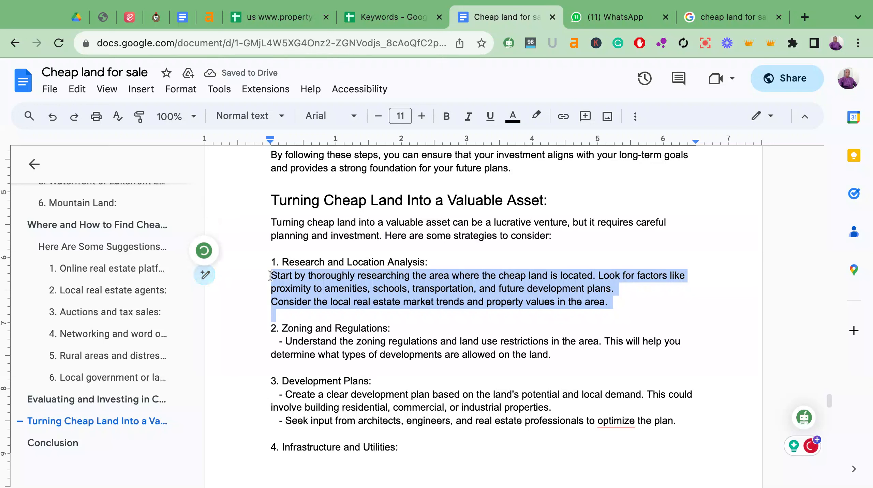
left_click_drag(270, 276, 277, 301)
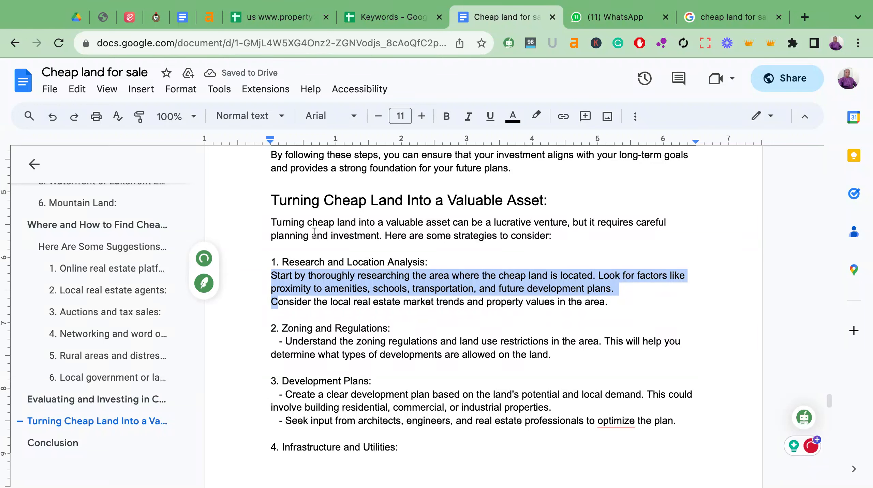
left_click(634, 118)
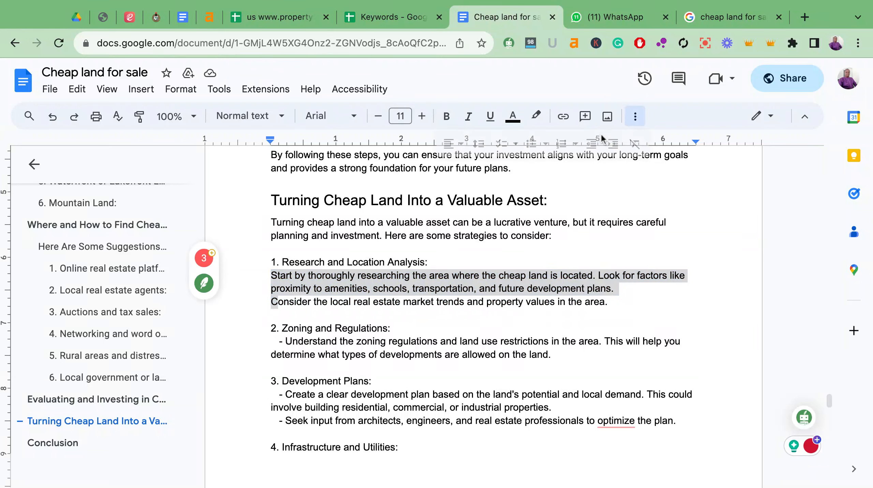
left_click(531, 144)
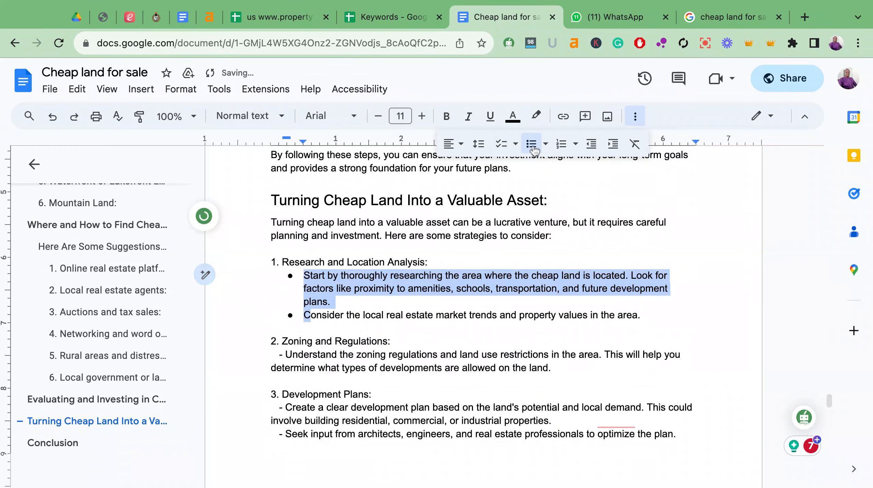
left_click(360, 259)
Replace the leading dash of the item under "2. Zoning and Regulations:" with bulleted list formatting
scroll(360, 258, "down", 2)
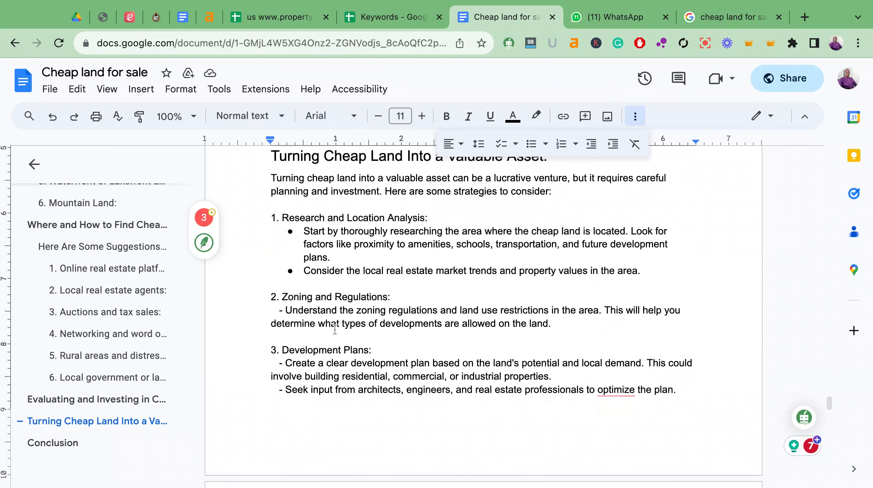
left_click_drag(285, 310, 271, 311)
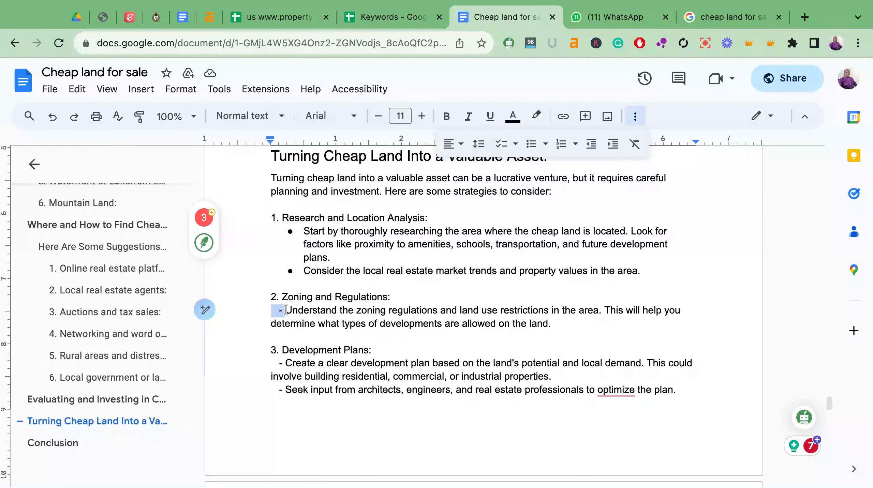
key("BackSpace")
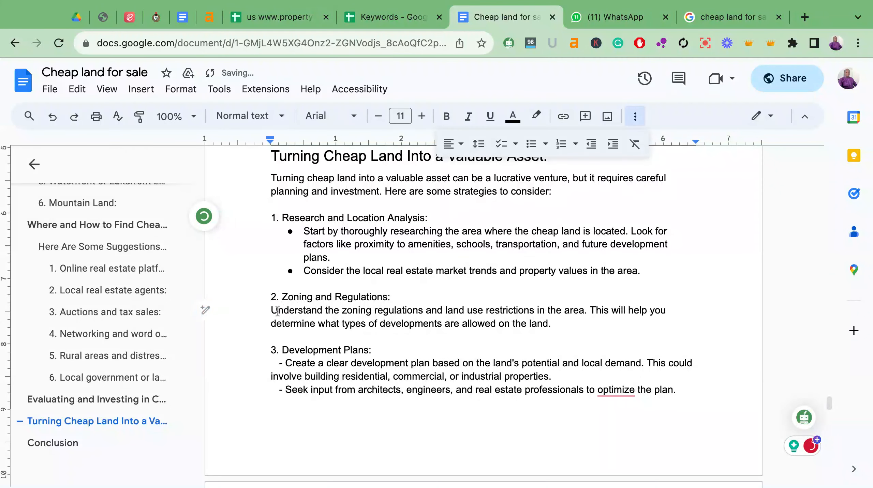
scroll(277, 311, "down", 1)
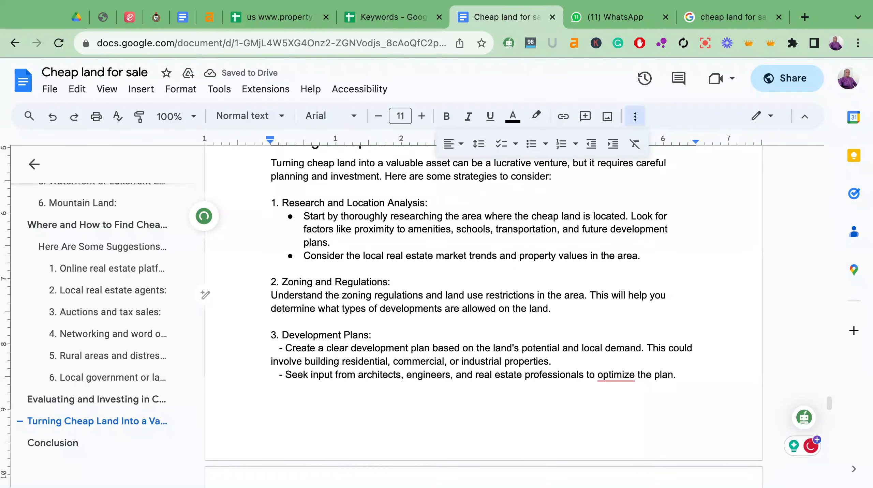
scroll(277, 311, "down", 3)
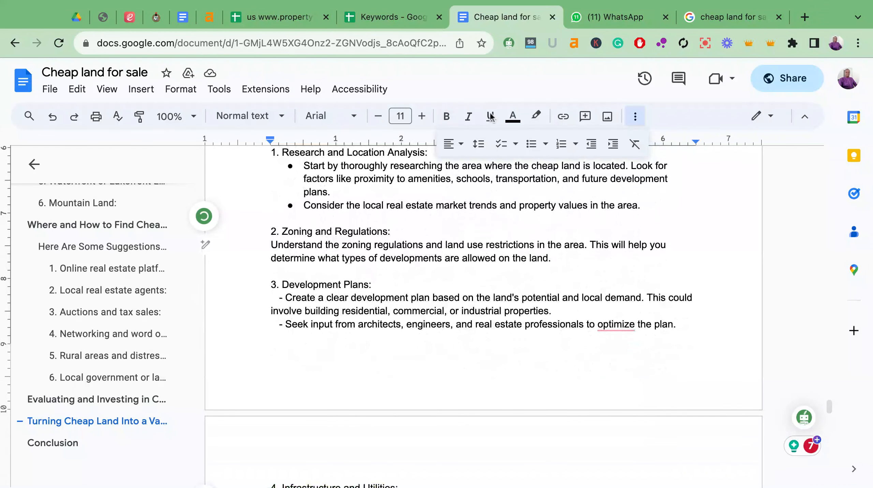
left_click(531, 144)
Remove the leading dashes and spaces from the two items under "3. Development Plans:"
scroll(303, 234, "up", 1)
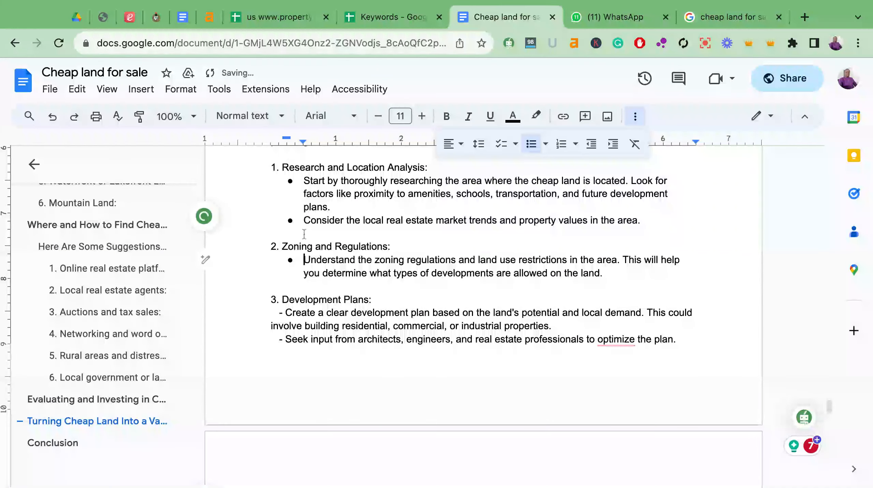
left_click(285, 313)
key("shift+Home")
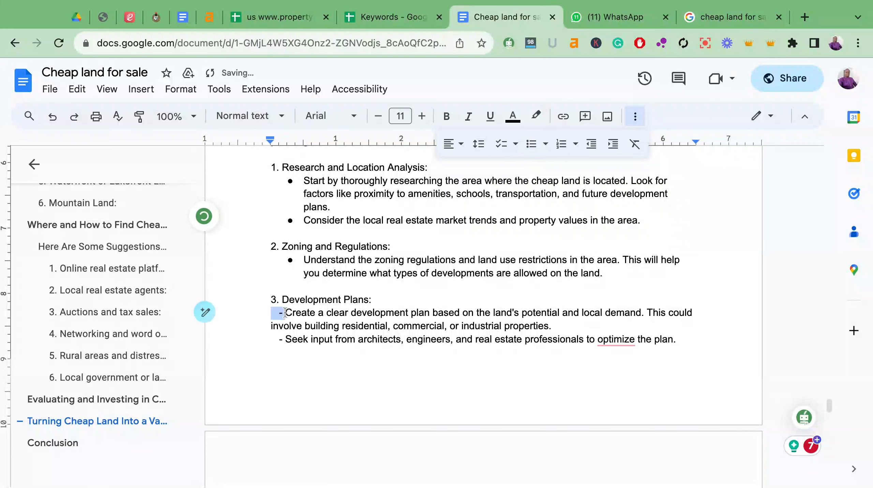
key("BackSpace")
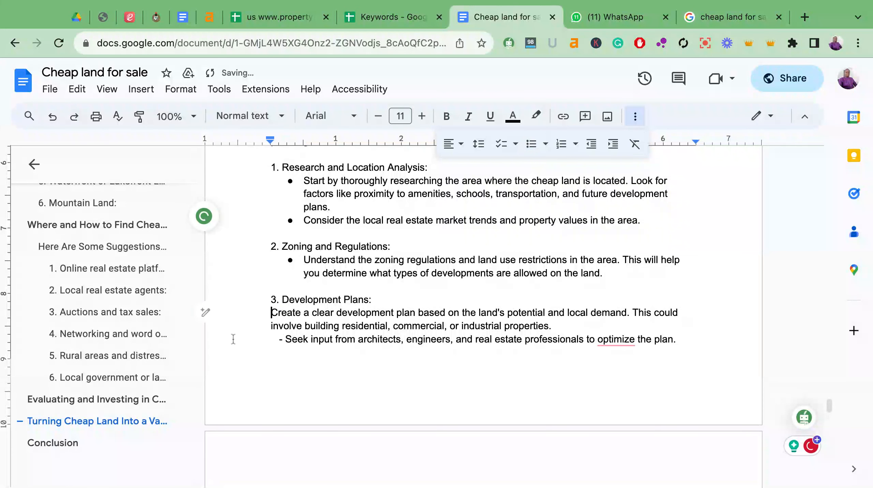
left_click_drag(285, 339, 233, 339)
key("BackSpace")
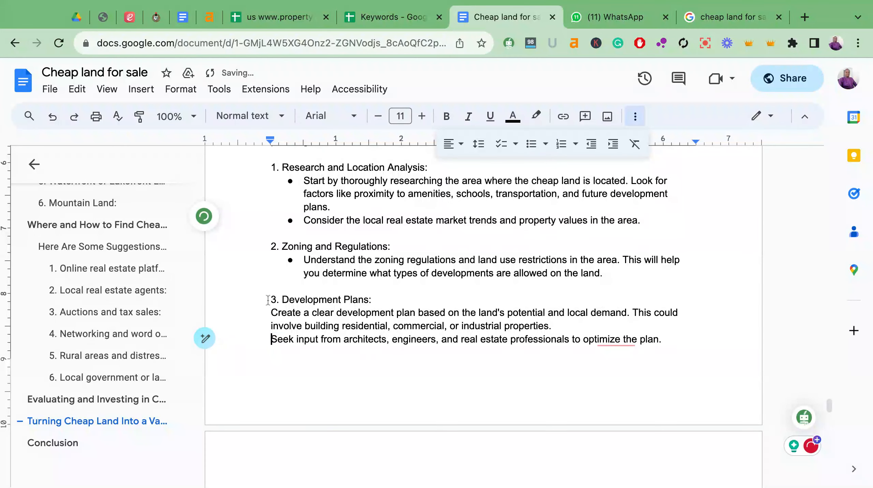
Format the two items under "3. Development Plans:" as a bulleted list
left_click_drag(272, 300, 339, 299)
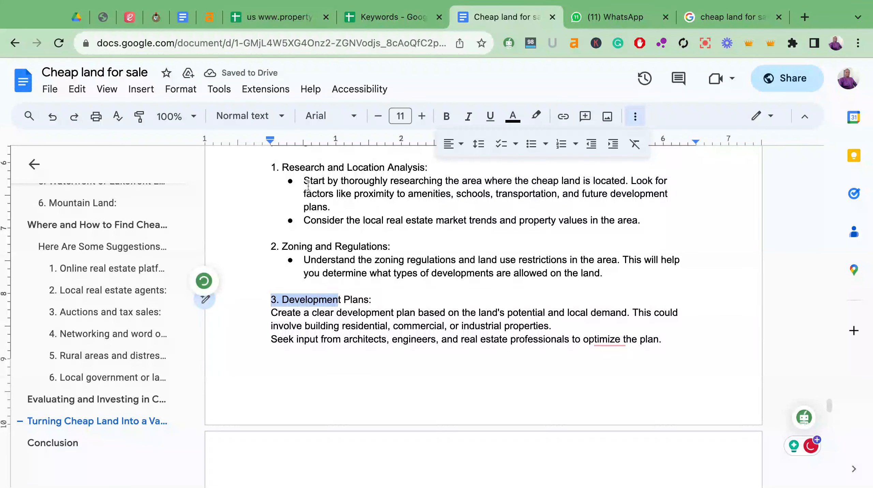
left_click(288, 300)
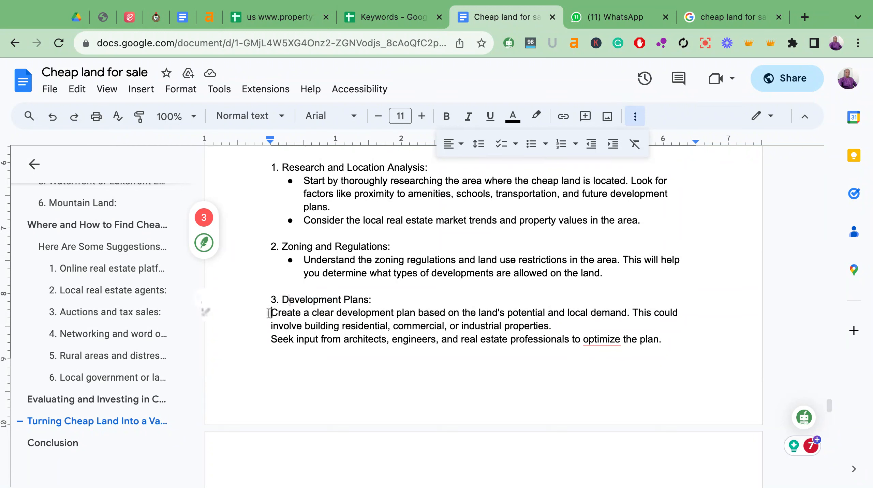
left_click_drag(272, 312, 282, 340)
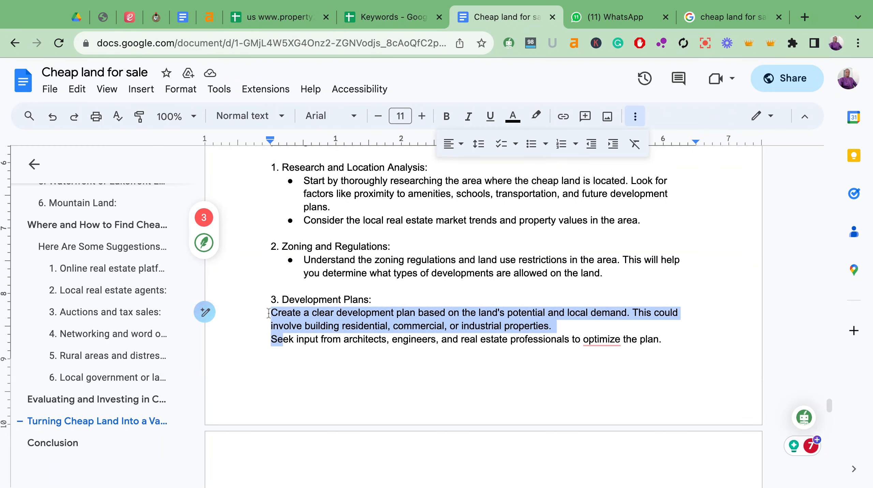
left_click(531, 143)
Replace the leading dash of the item under "4. Infrastructure and Utilities:" with bulleted list formatting
scroll(438, 302, "down", 6)
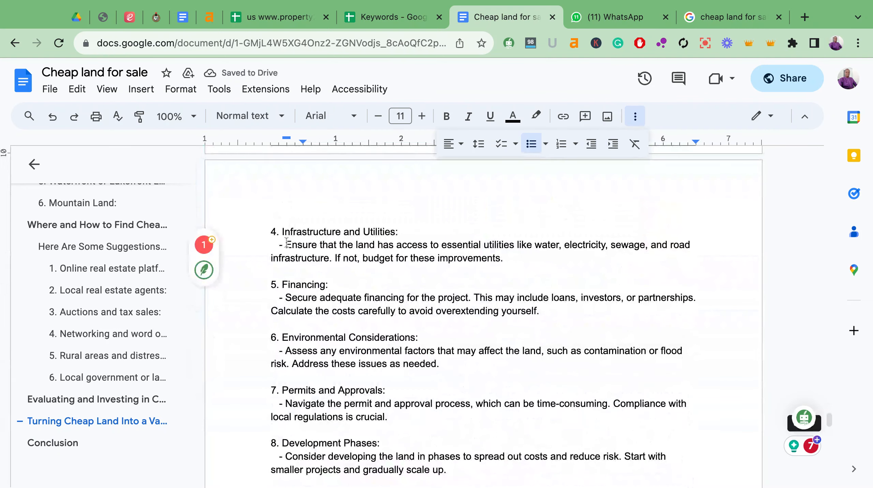
left_click_drag(286, 245, 271, 245)
key("BackSpace")
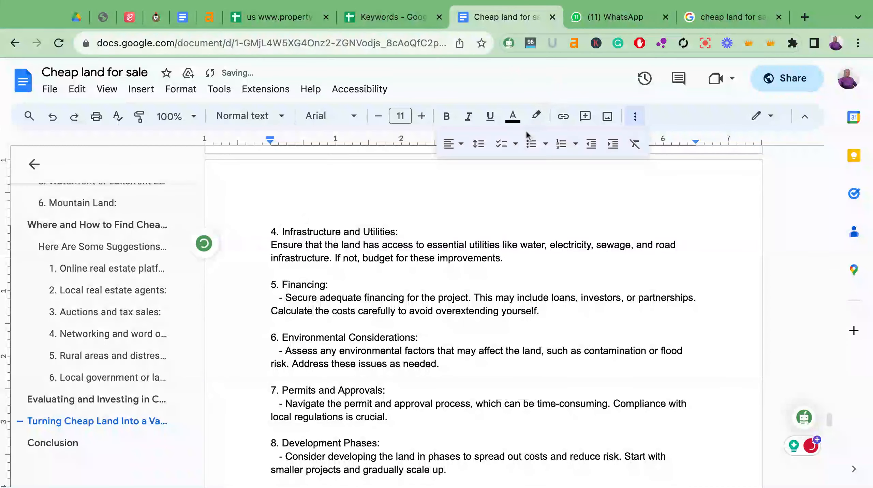
left_click(531, 143)
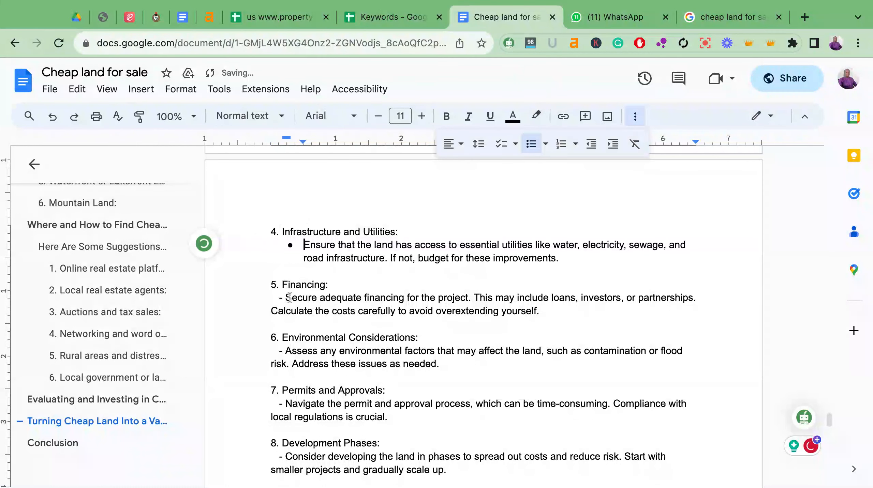
Replace the leading dashes of the items under "5. Financing:" and "6. Environmental Considerations:" with bulleted list formatting
left_click_drag(287, 297, 271, 298)
key("BackSpace")
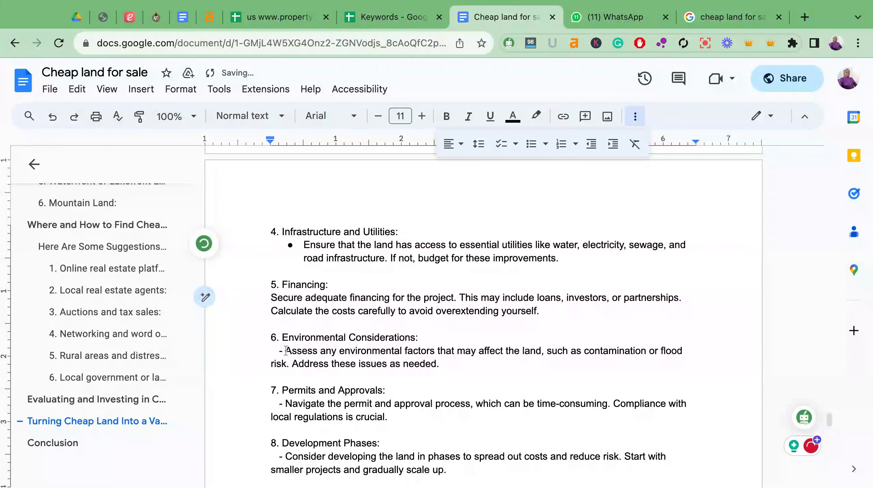
left_click_drag(286, 351, 271, 351)
key("BackSpace")
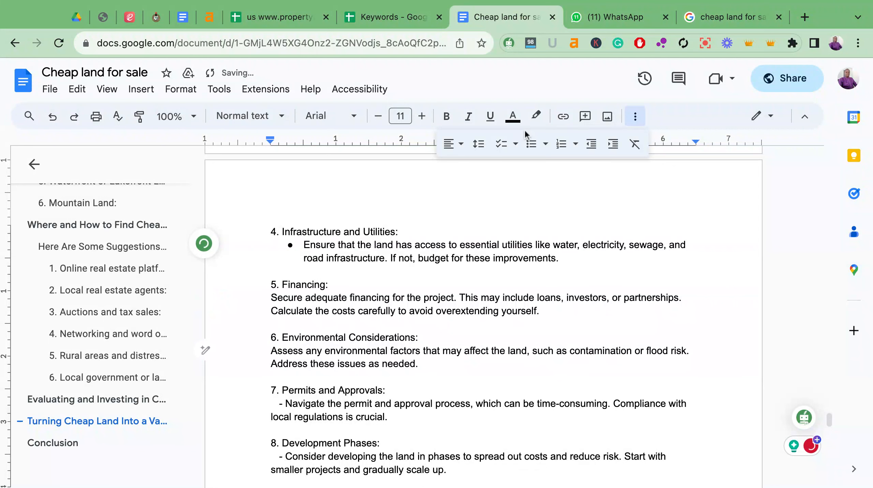
key("ctrl+shift+8")
left_click(305, 297)
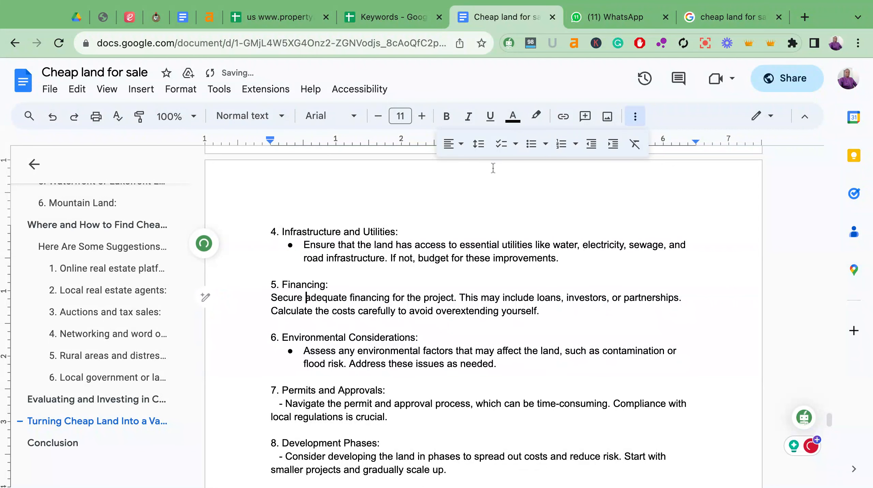
key("ctrl+shift+8")
Replace the leading dash of the item under "7. Permits and Approvals:" with bulleted list formatting
scroll(388, 386, "down", 3)
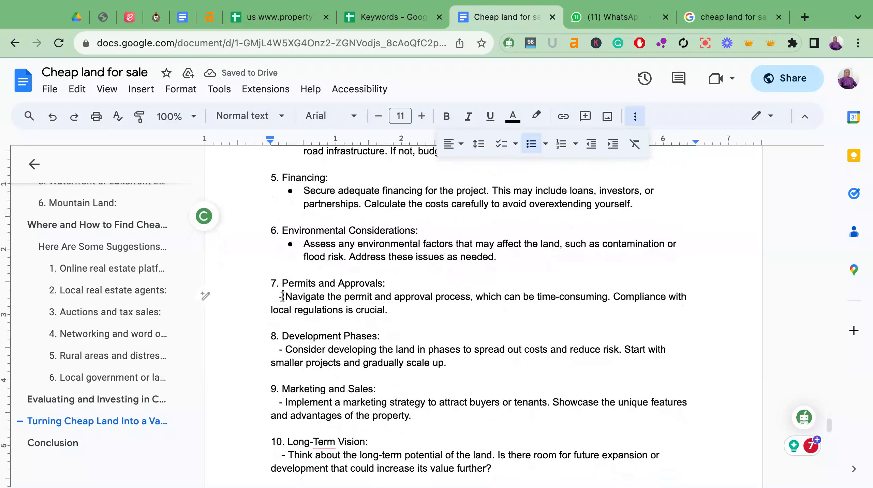
left_click(285, 297)
key("shift+Home")
key("BackSpace")
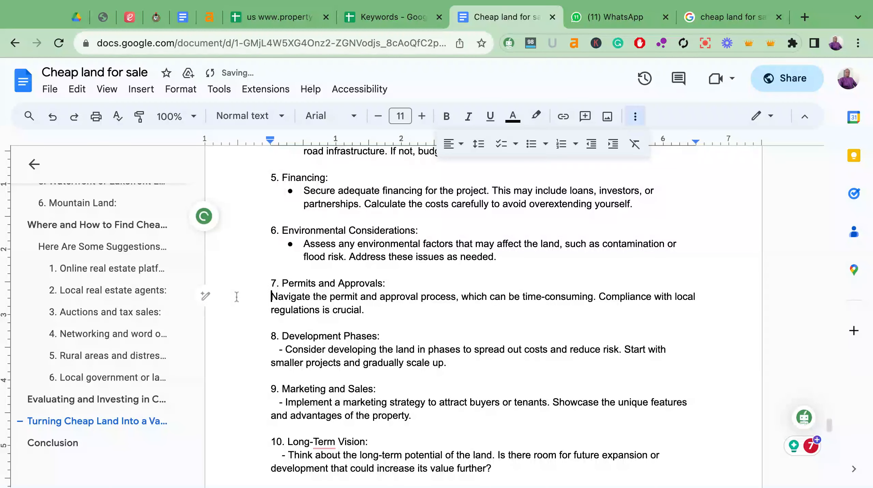
left_click(531, 145)
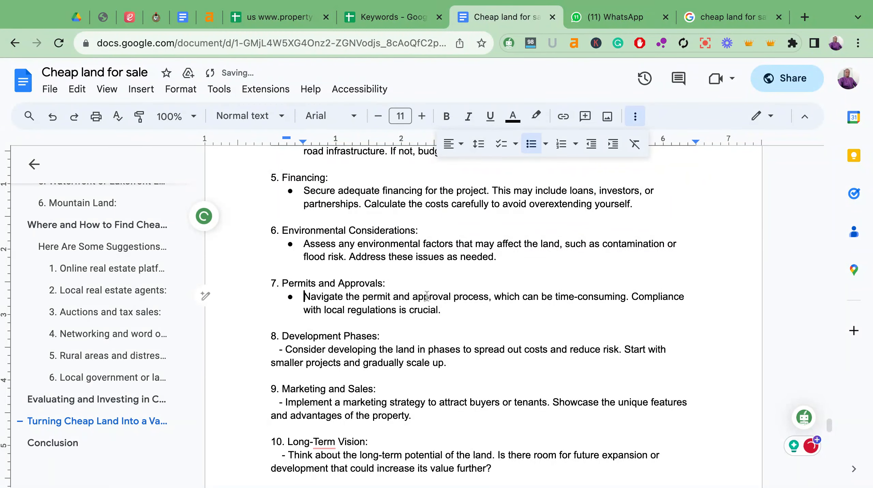
Replace the leading dashes of the items under "8. Development Phases:" and "9. Marketing and Sales:" with bulleted list formatting
scroll(426, 301, "down", 2)
left_click(286, 282)
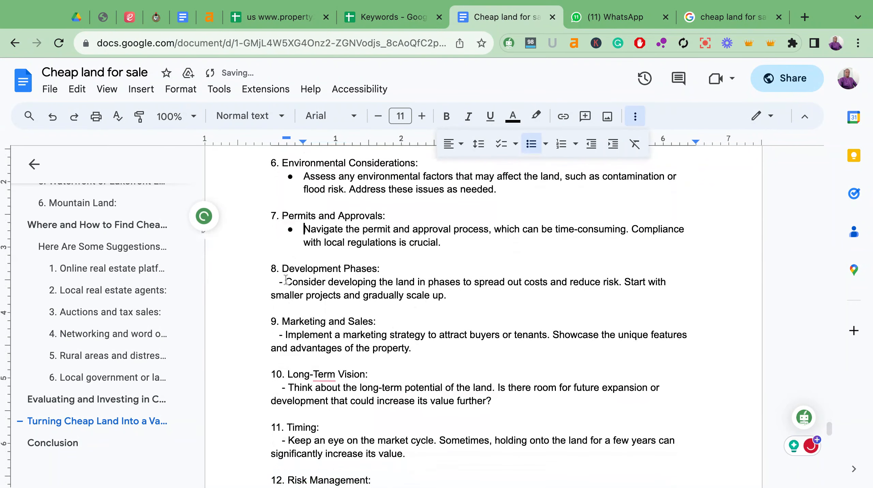
key("shift+Home")
key("BackSpace")
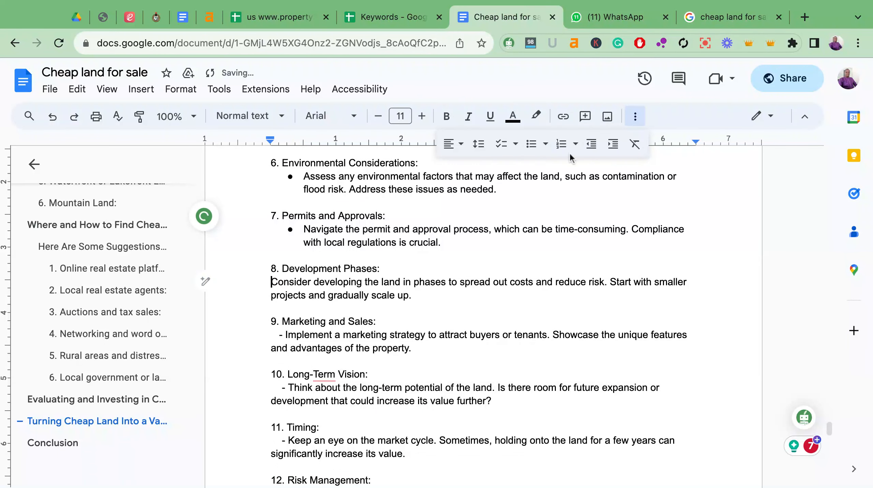
left_click(532, 145)
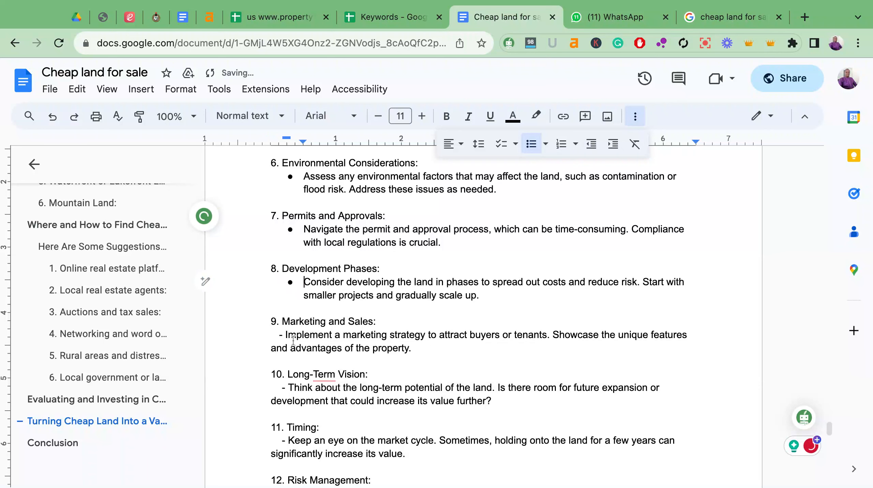
left_click_drag(286, 334, 271, 334)
key("BackSpace")
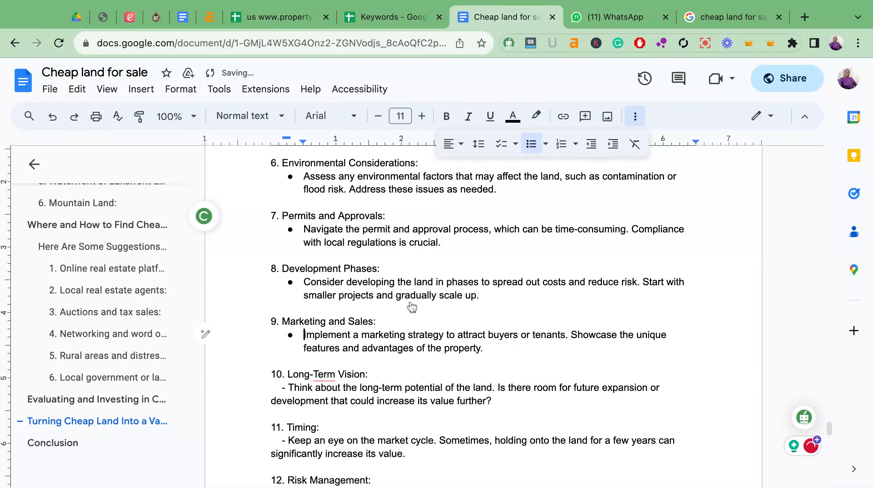
Replace the leading dashes of the items under "11. Timing:" and "10. Long-Term Vision:" with bulleted list formatting
scroll(411, 304, "down", 5)
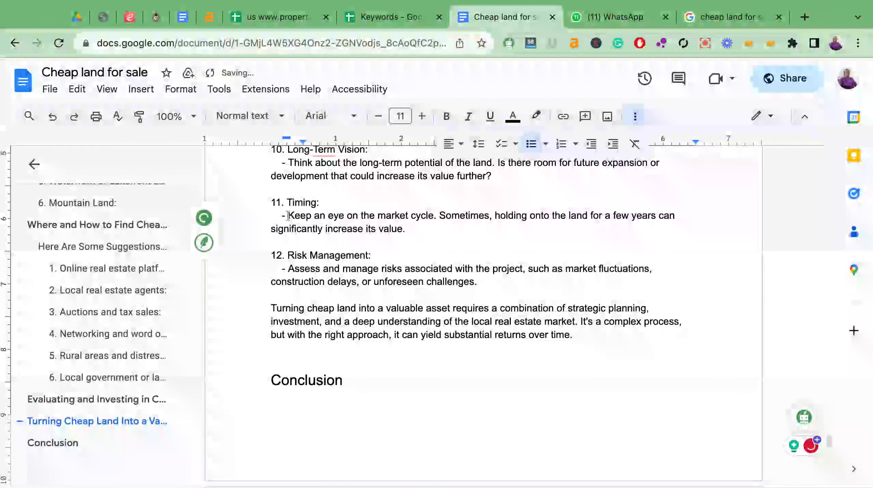
left_click_drag(271, 216, 288, 215)
key("BackSpace")
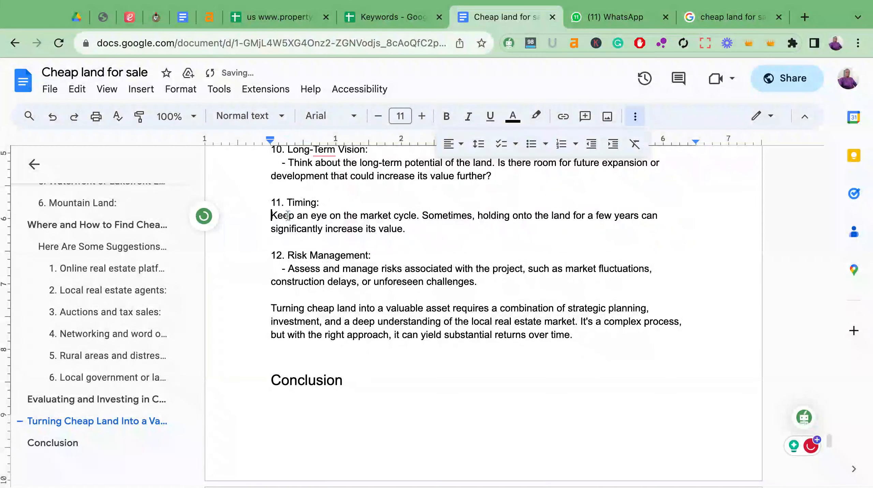
left_click(531, 144)
left_click_drag(288, 162, 271, 162)
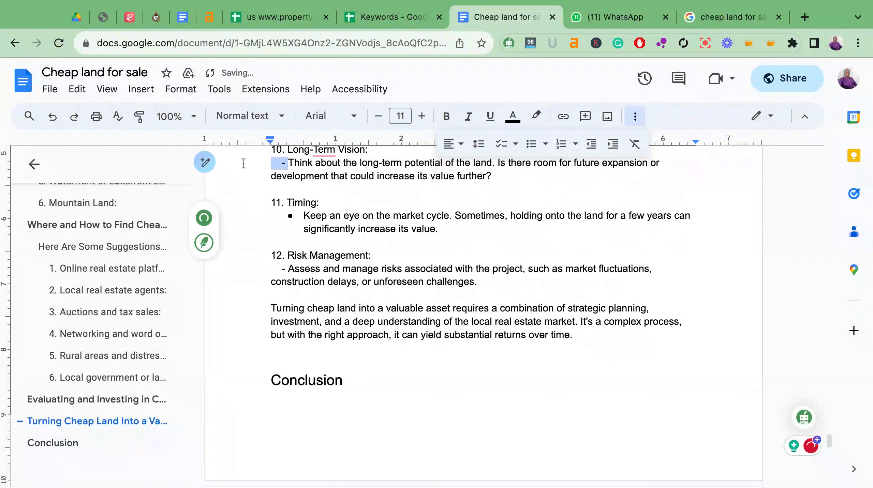
key("BackSpace")
left_click(529, 145)
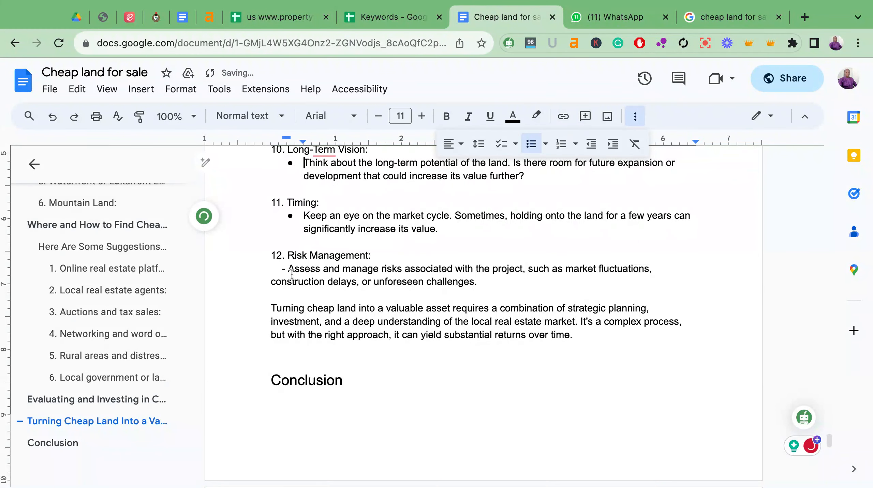
Remove the leading dash and spaces from the item under "12. Risk Management:" and format it as a bulleted list
left_click_drag(289, 269, 480, 282)
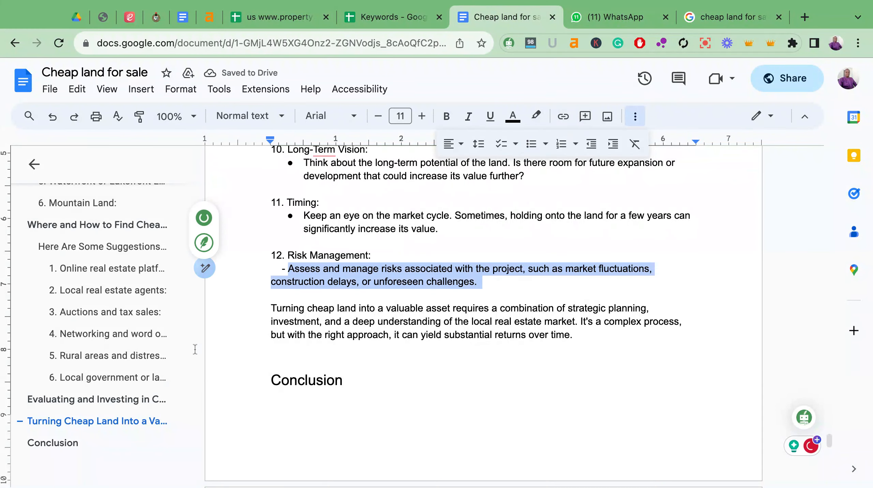
key("Left")
key("BackSpace")
key("BackSpace")
key("BackSpace")
key("BackSpace")
key("BackSpace")
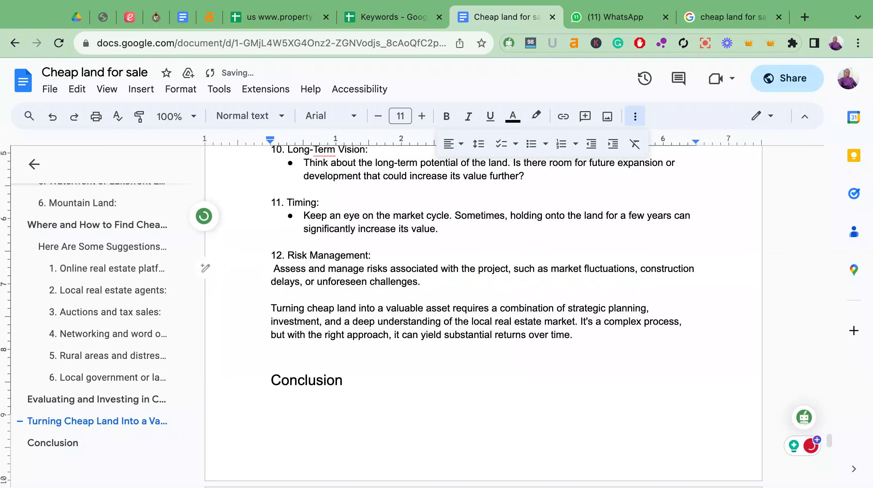
key("BackSpace")
left_click(531, 144)
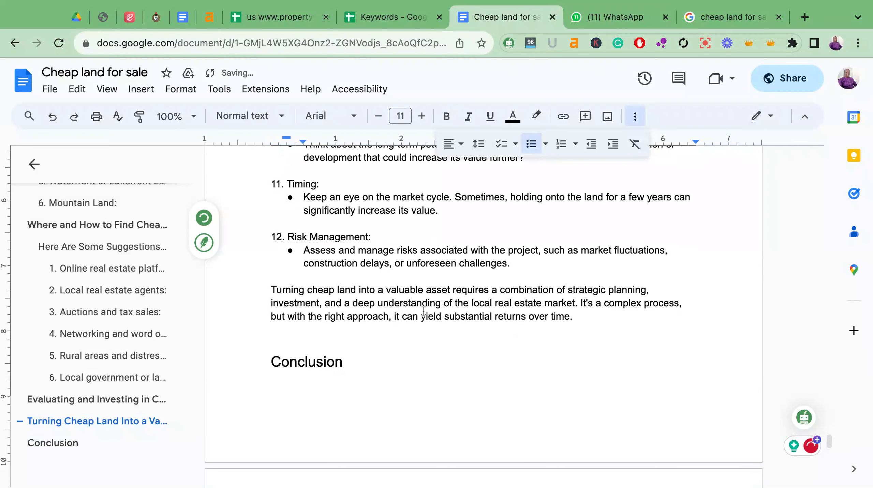
scroll(446, 336, "down", 3)
scroll(446, 337, "down", 8)
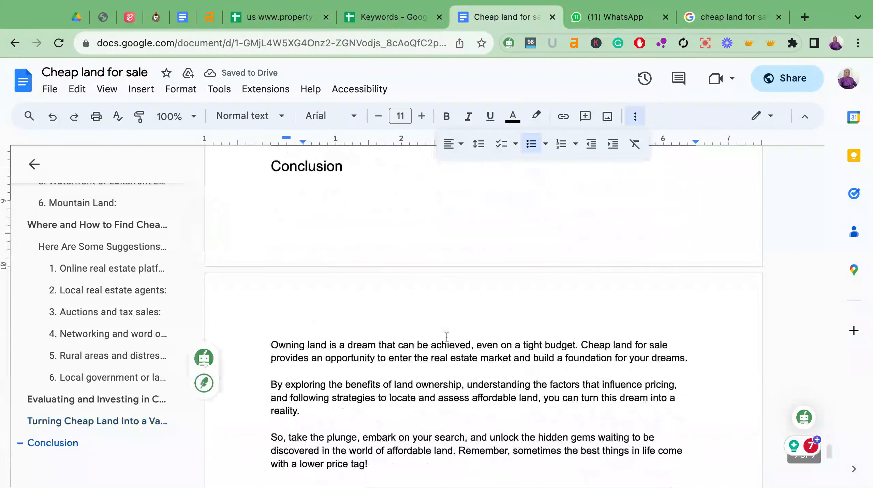
scroll(338, 339, "down", 3)
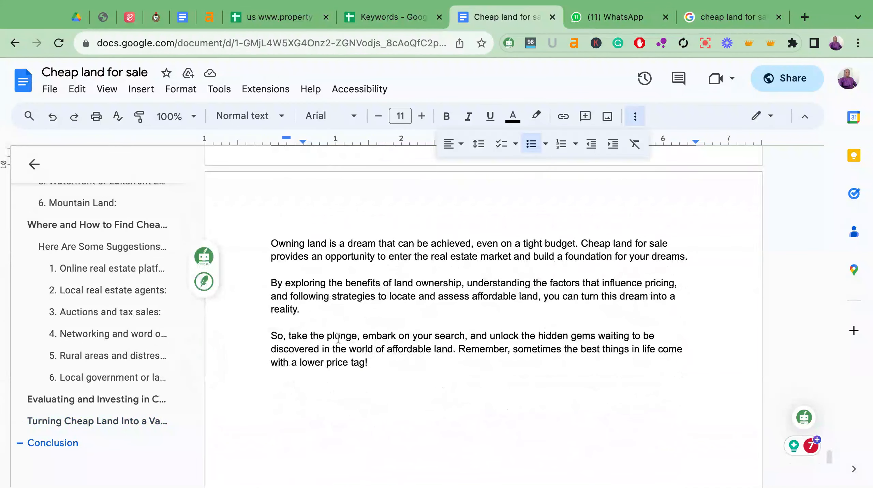
scroll(338, 339, "up", 5)
scroll(483, 314, "up", 3)
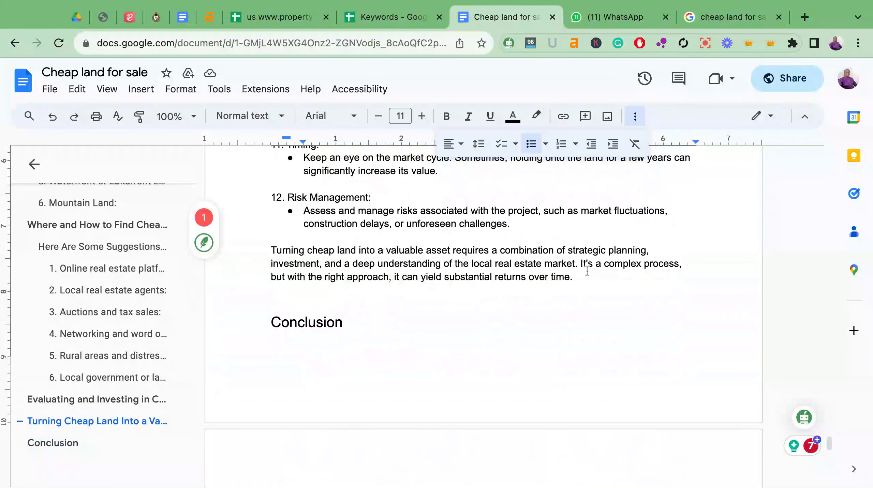
Link "real estate market" above the Conclusion to realtynub.com's "A Comprehensive Exploration of Residential Real Es..." page, searching for "real estate market realty nub"
left_click(576, 263)
key("ctrl+c")
key("alt+shift+Left")
key("alt+shift+Left")
key("alt+shift+Left")
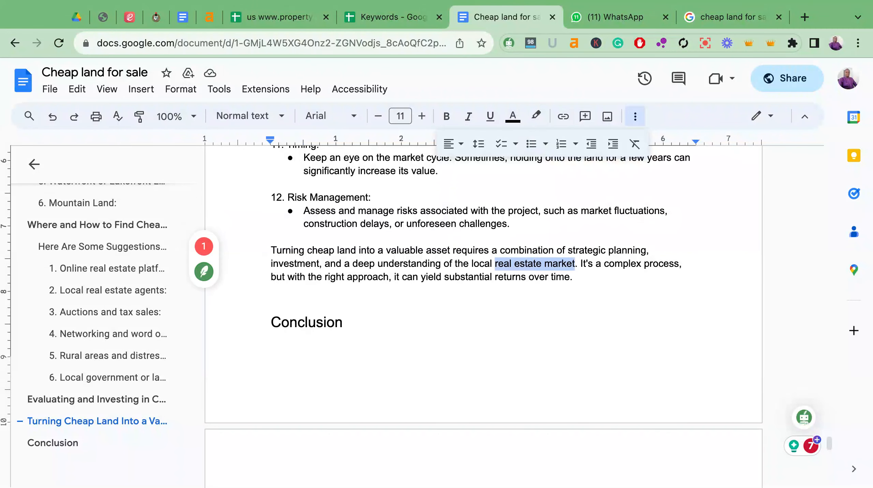
key("ctrl+k")
key("ctrl+v")
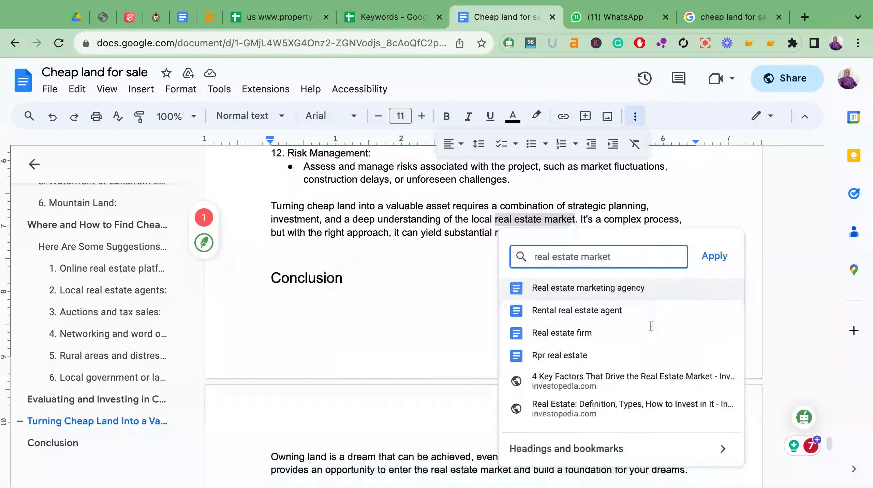
scroll(650, 327, "down", 1)
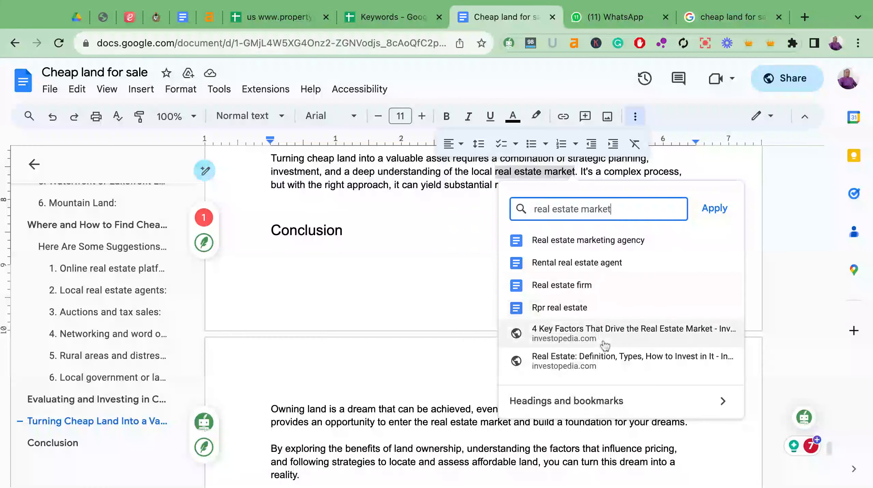
type("real")
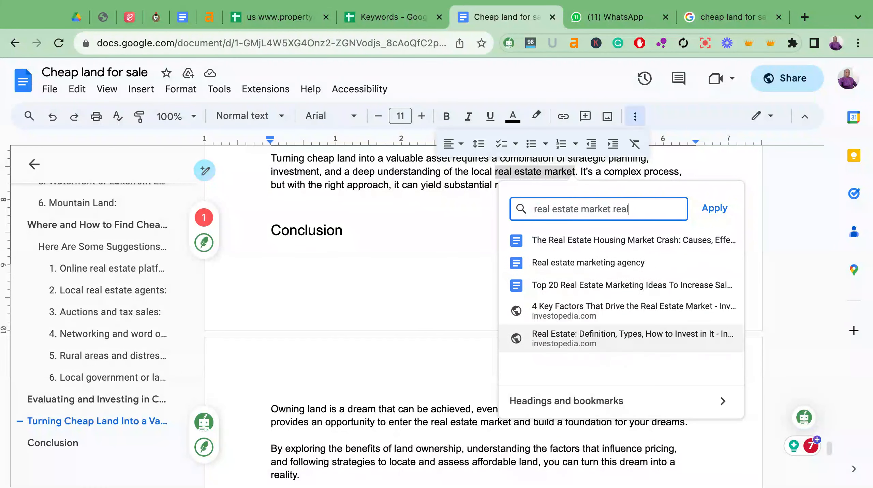
type("ty nub")
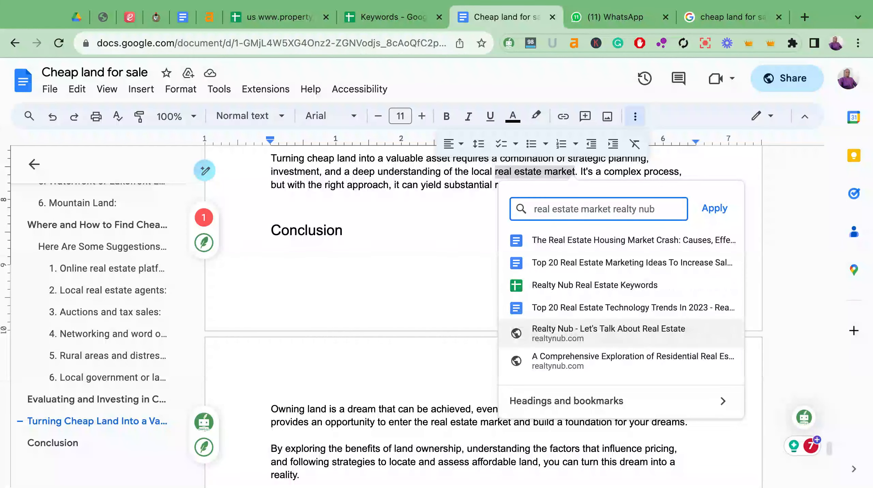
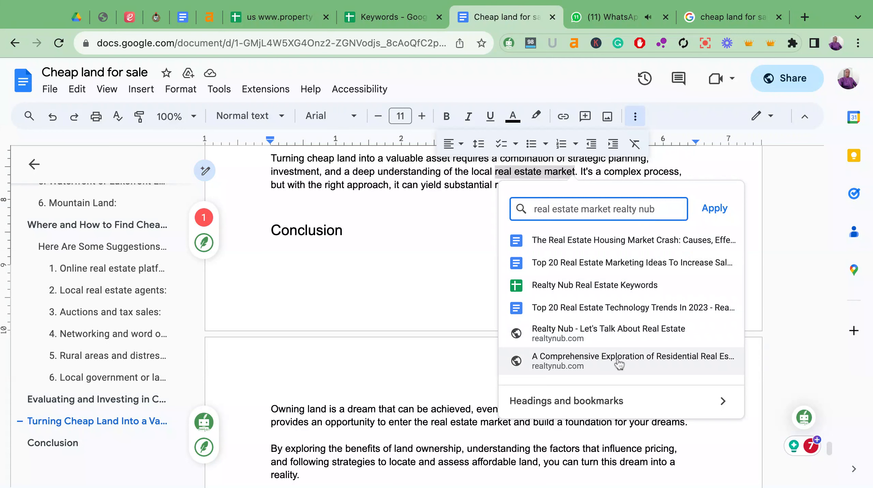
left_click(647, 362)
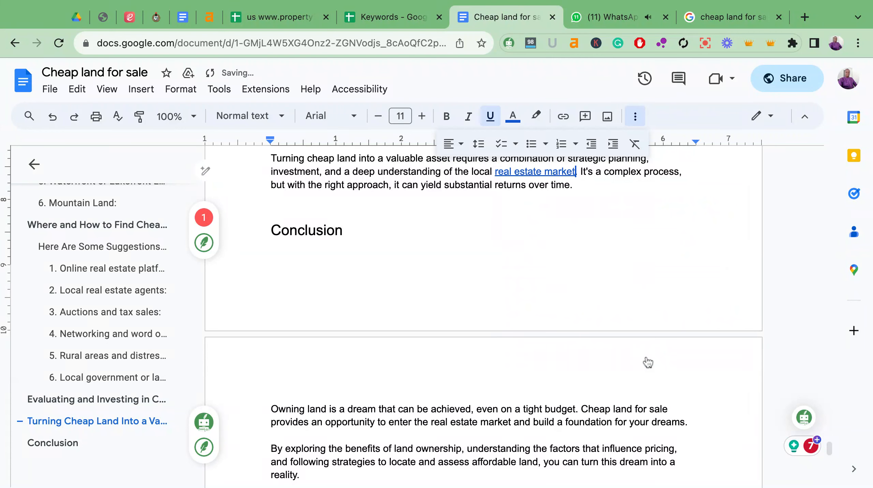
Copy the web address behind the "real estate market" link above the Conclusion
scroll(647, 362, "up", 3)
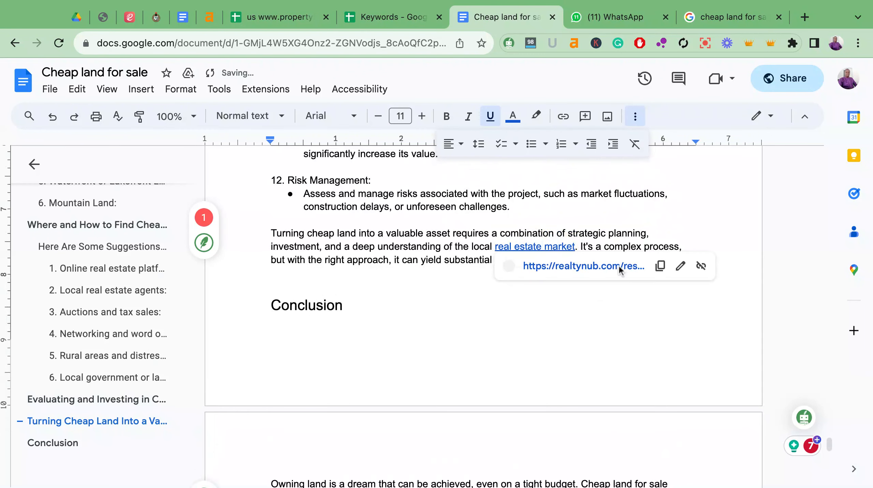
left_click(678, 267)
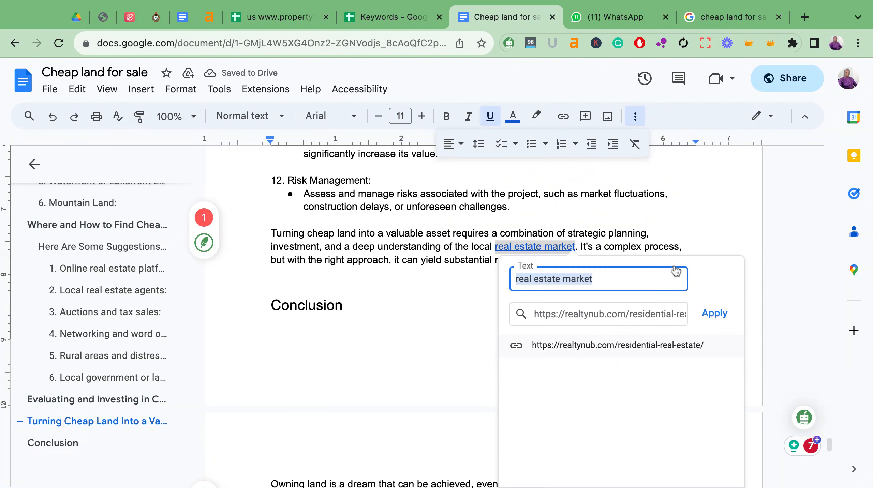
left_click(632, 311)
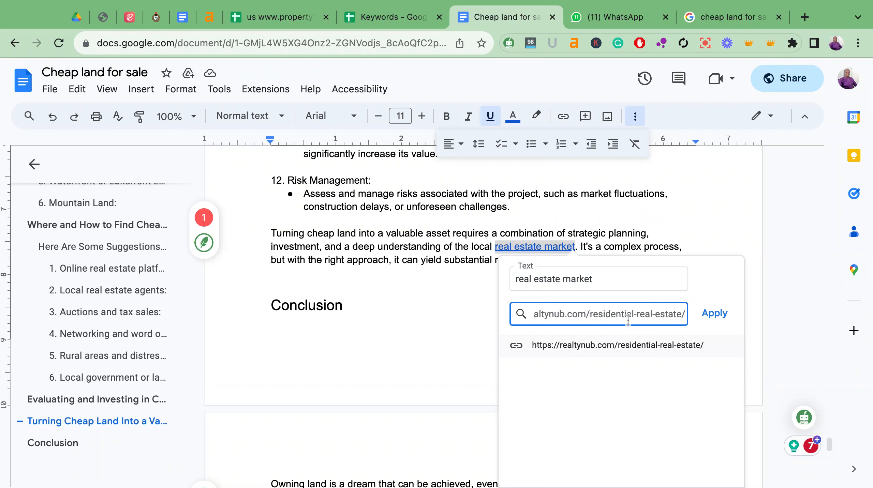
left_click(597, 237)
left_click(547, 246)
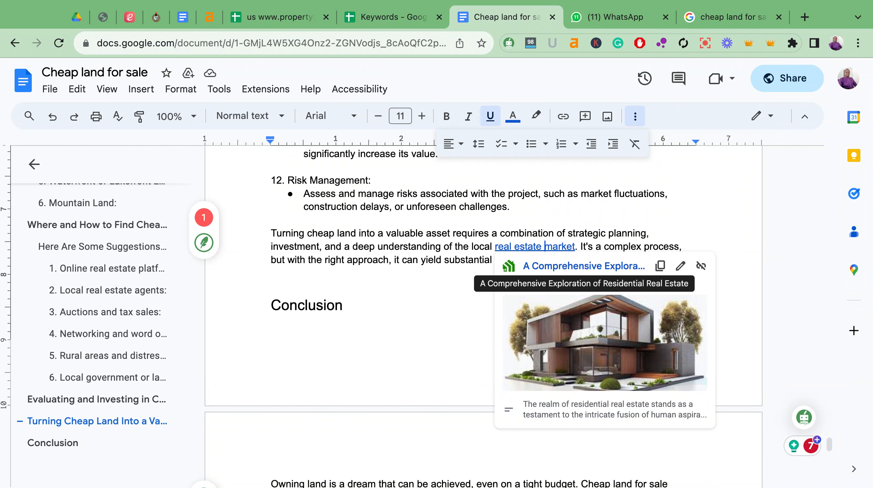
left_click(659, 265)
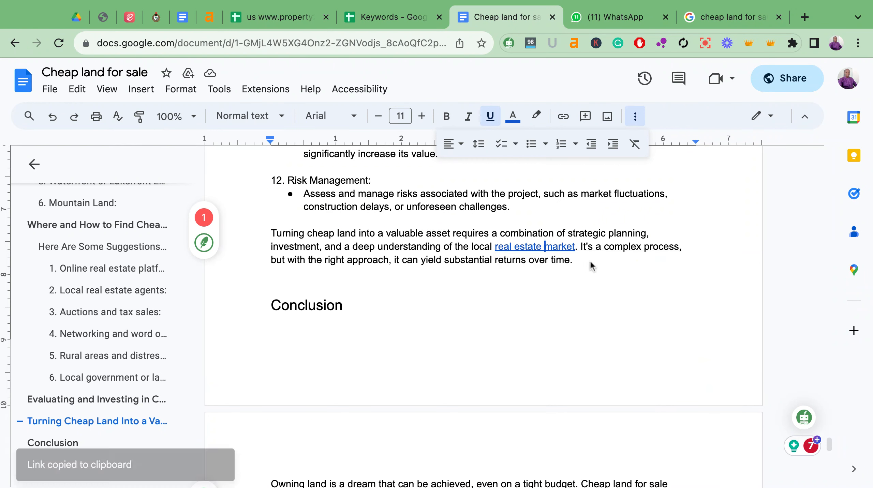
Search the document for "resid" and go through the matches to "residential property" under "3. Flexibility and Development Opportunities:"
left_click(409, 235)
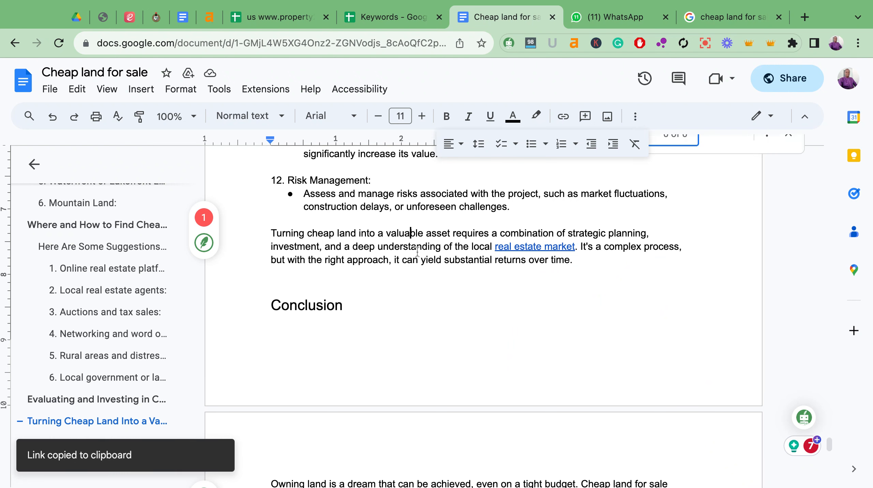
key("ctrl+f")
type("real")
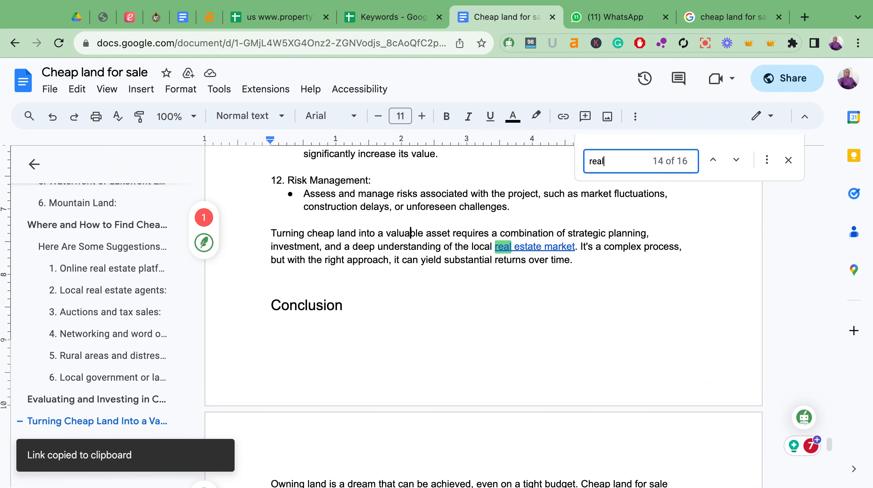
key("BackSpace")
key("BackSpace")
type("si")
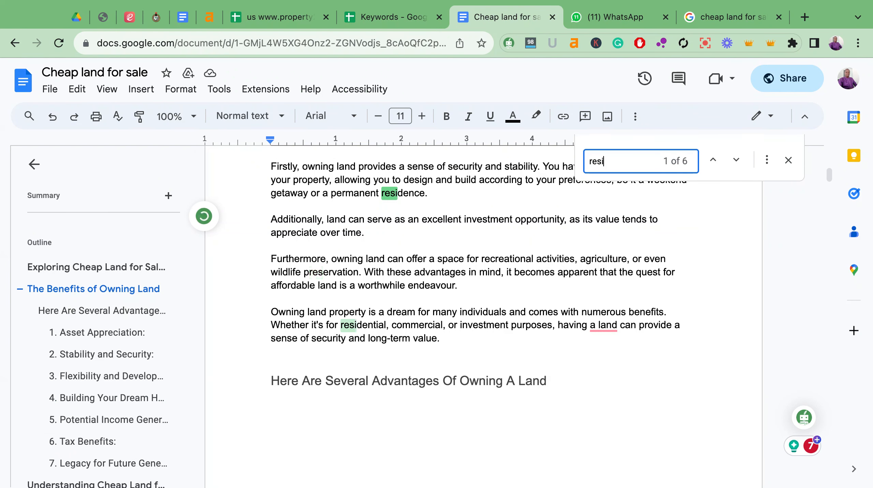
key("Return")
key("Return")
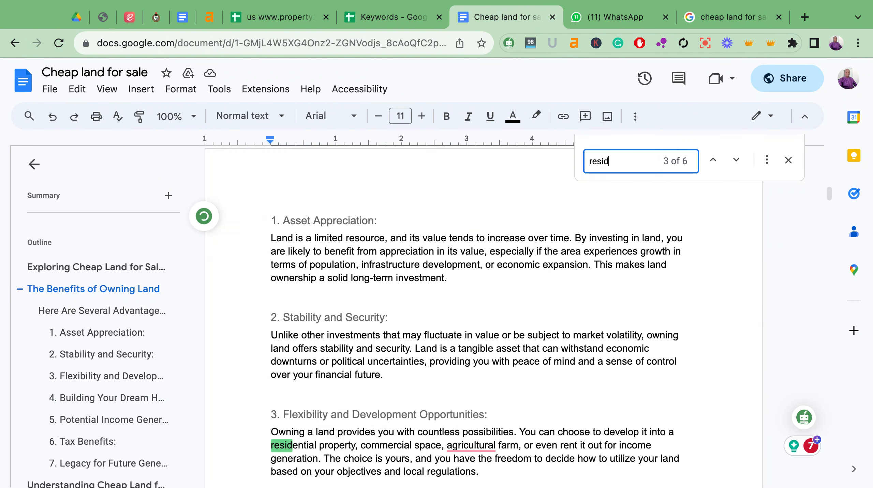
scroll(338, 290, "down", 2)
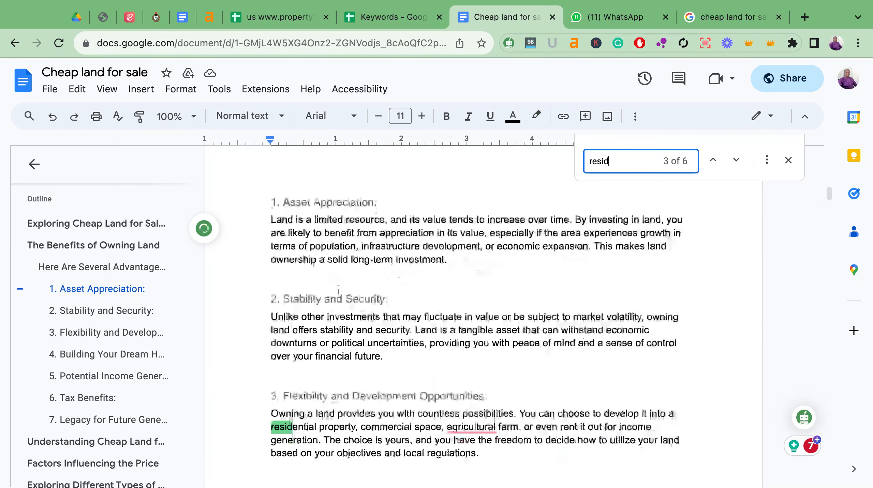
key("Return")
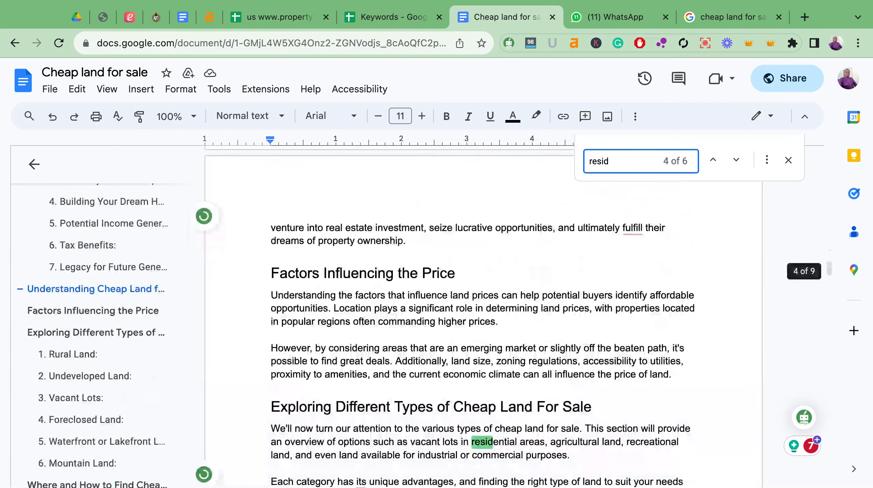
key("Return")
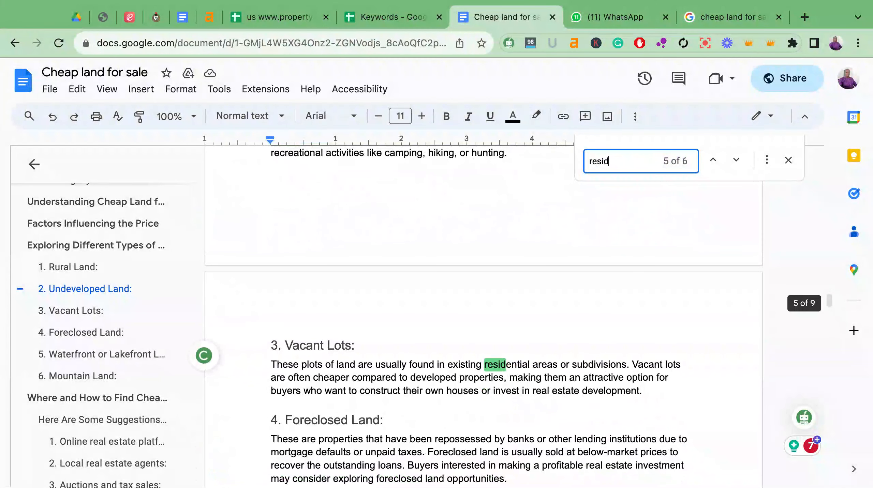
key("Return")
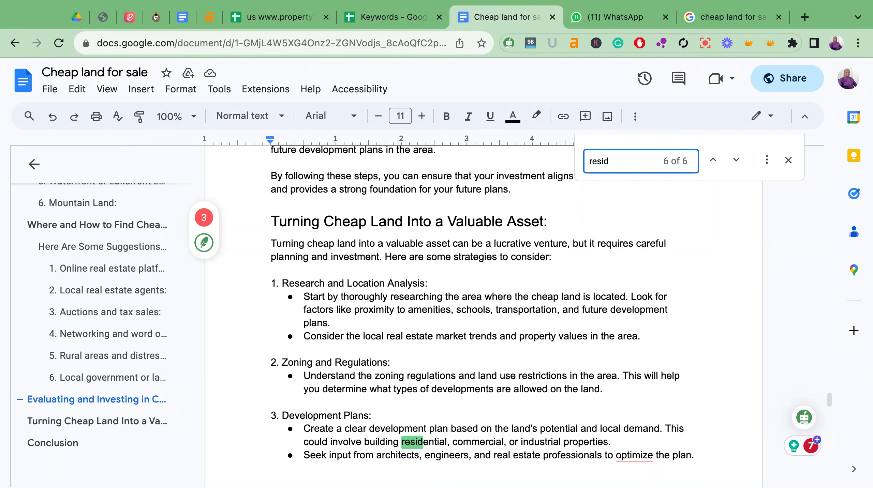
key("Return")
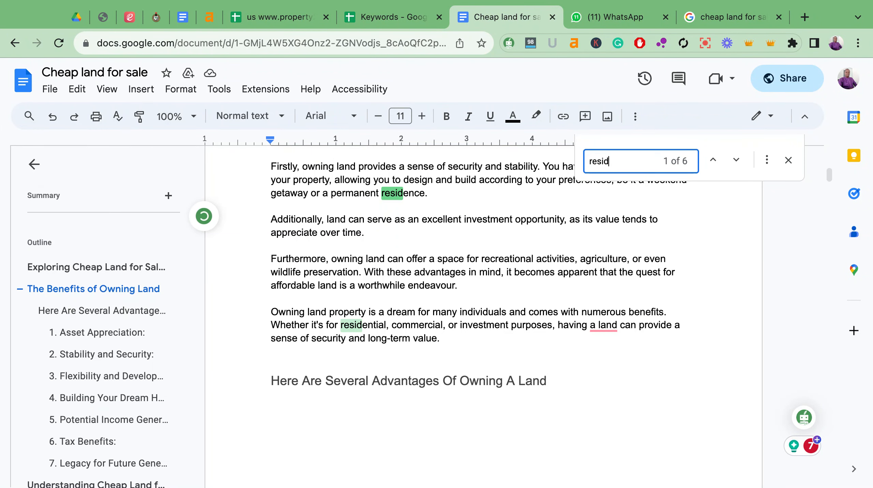
key("Return")
key("Return")
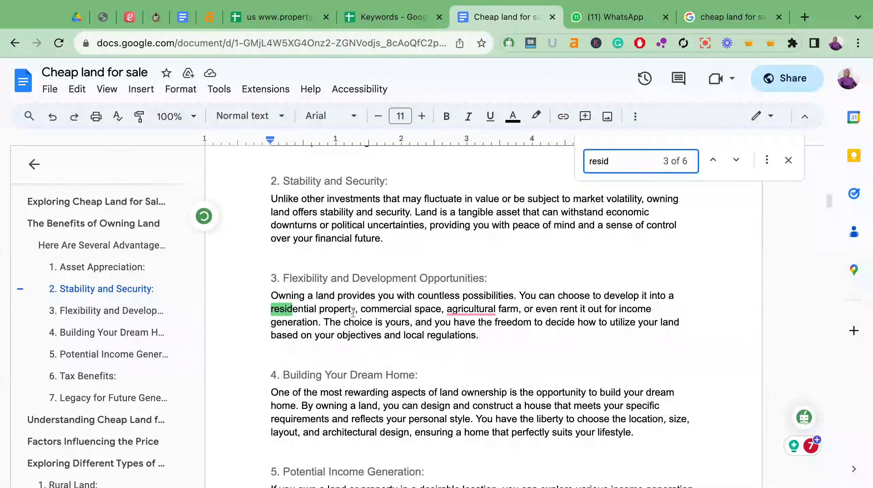
left_click_drag(271, 309, 355, 312)
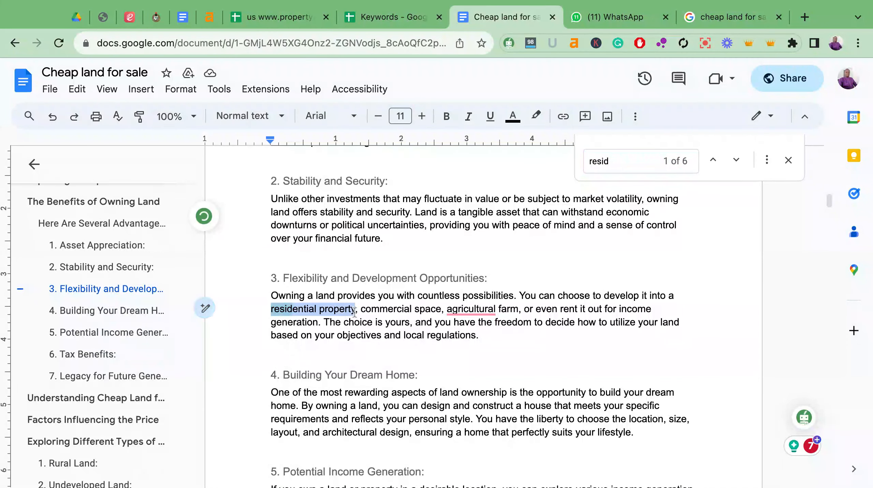
key("ctrl+v")
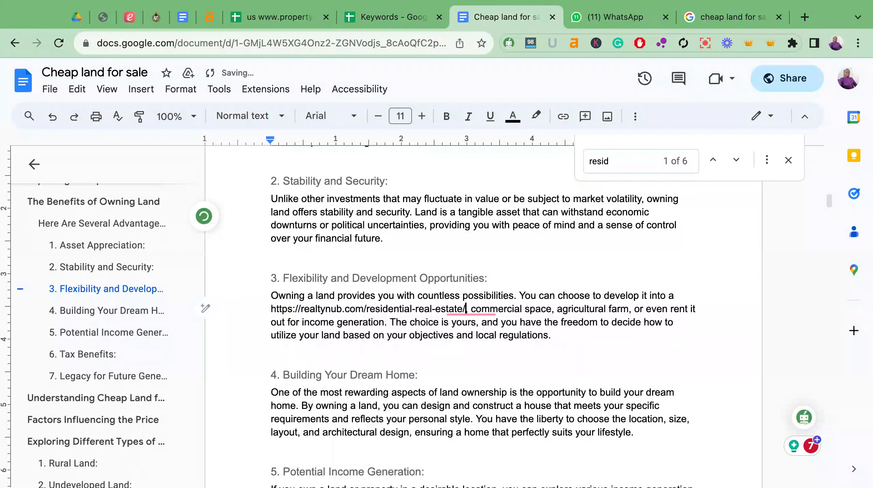
key("ctrl+z")
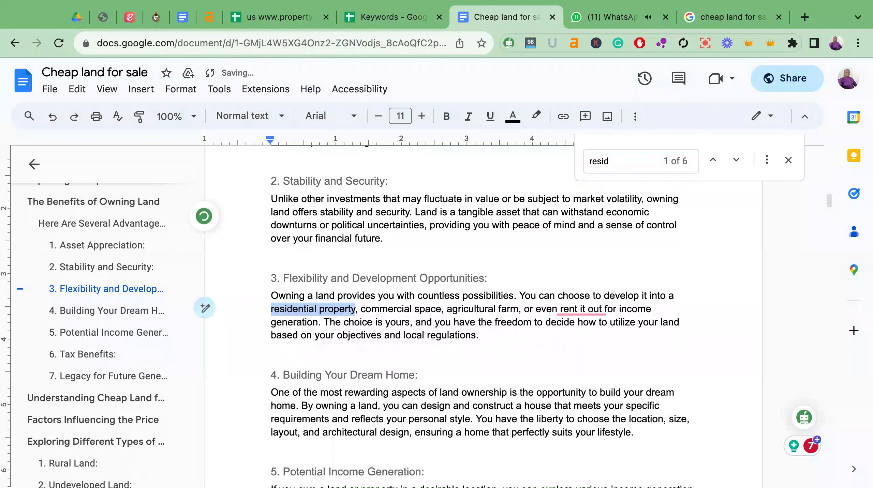
key("ctrl+k")
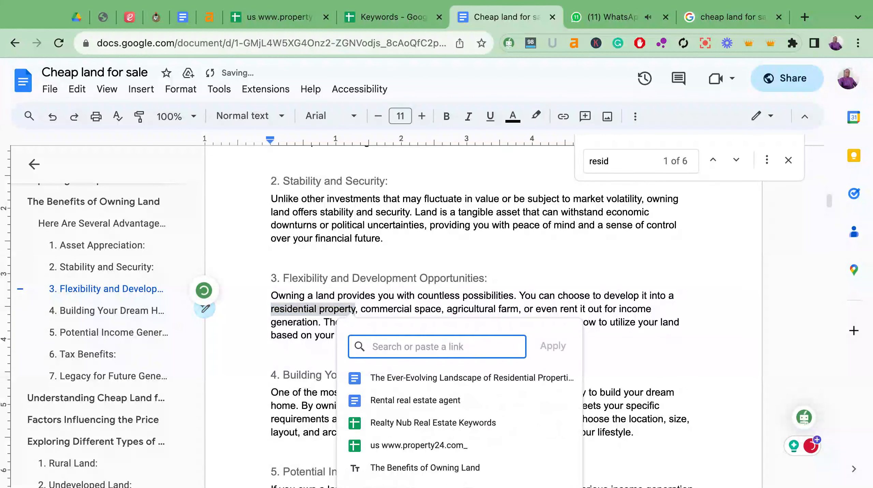
key("ctrl+v")
key("Return")
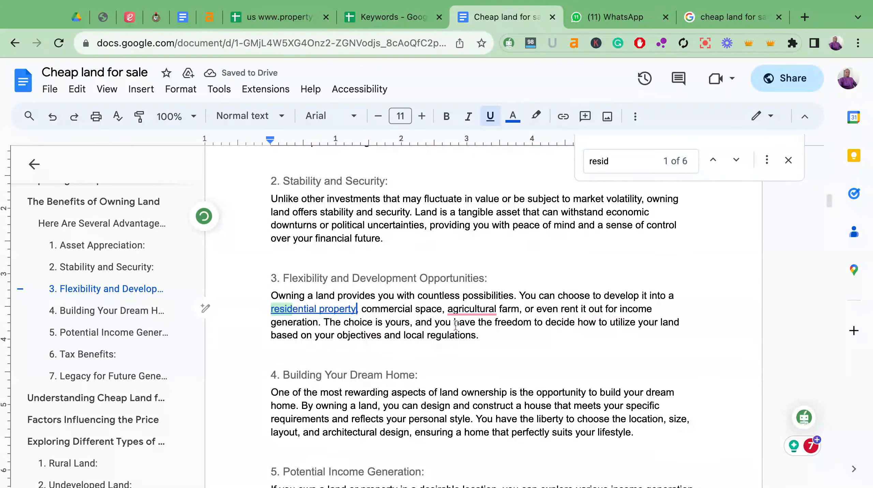
Remove the link from "real estate market" in the paragraph above the Conclusion
scroll(456, 324, "down", 10)
scroll(455, 325, "down", 15)
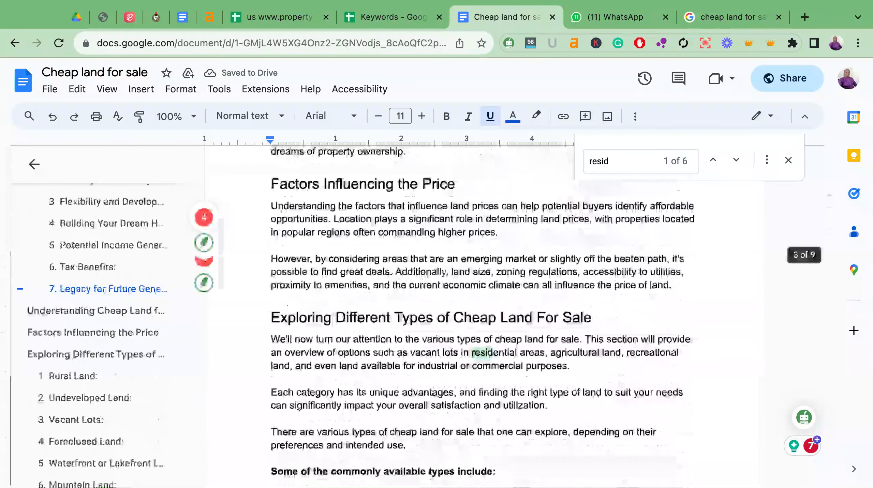
scroll(544, 363, "down", 20)
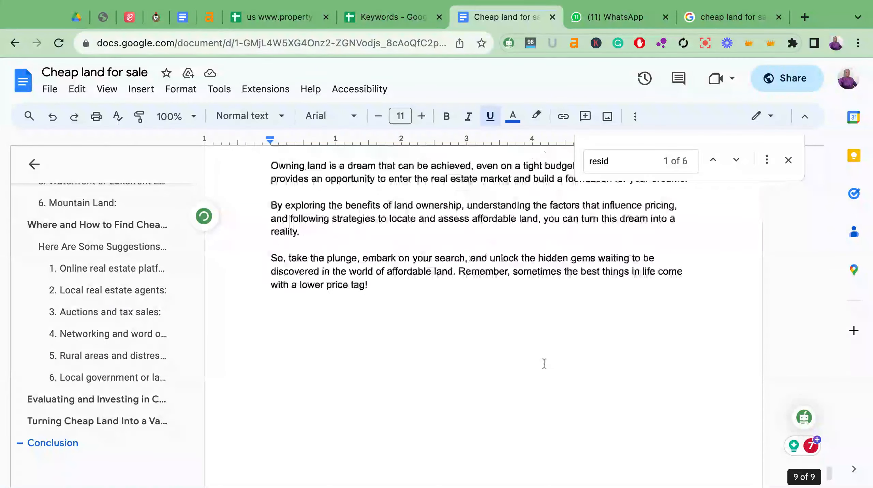
scroll(544, 363, "up", 5)
scroll(555, 322, "up", 4)
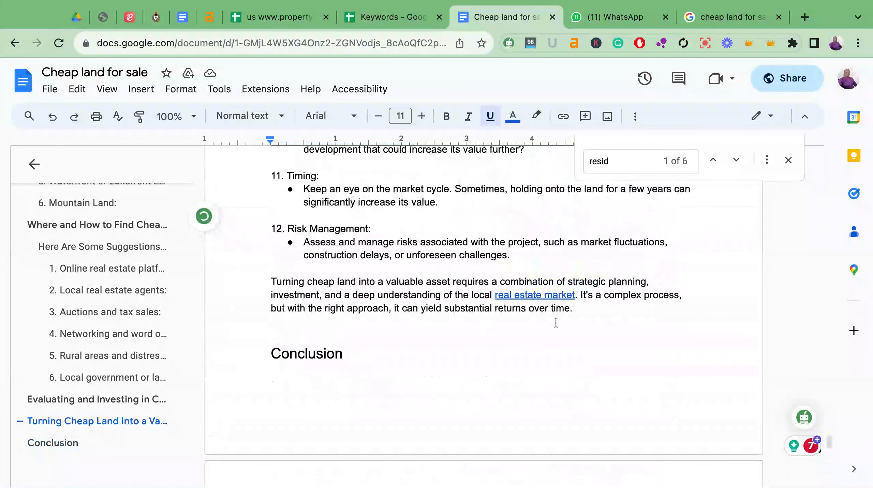
left_click(544, 294)
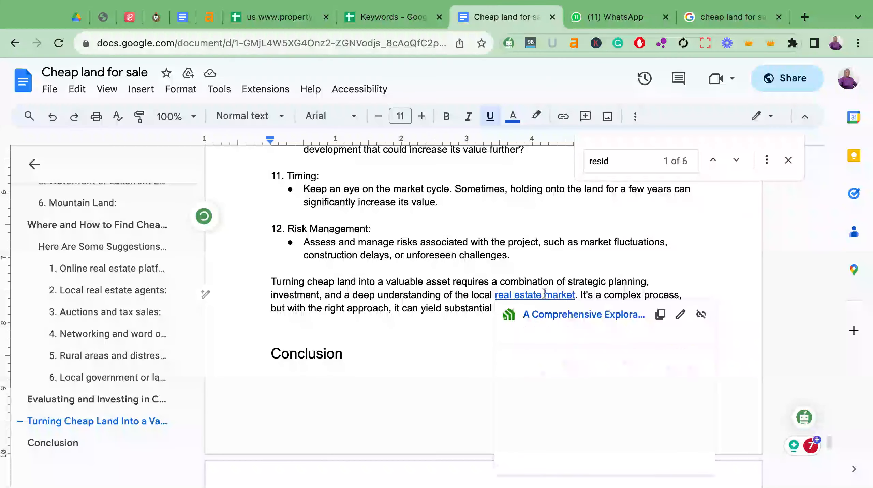
left_click(701, 315)
Copy the phrase "real estate market" above the Conclusion and search Google for "real estate market realtynub.com"
left_click_drag(575, 294, 495, 295)
key("super+c")
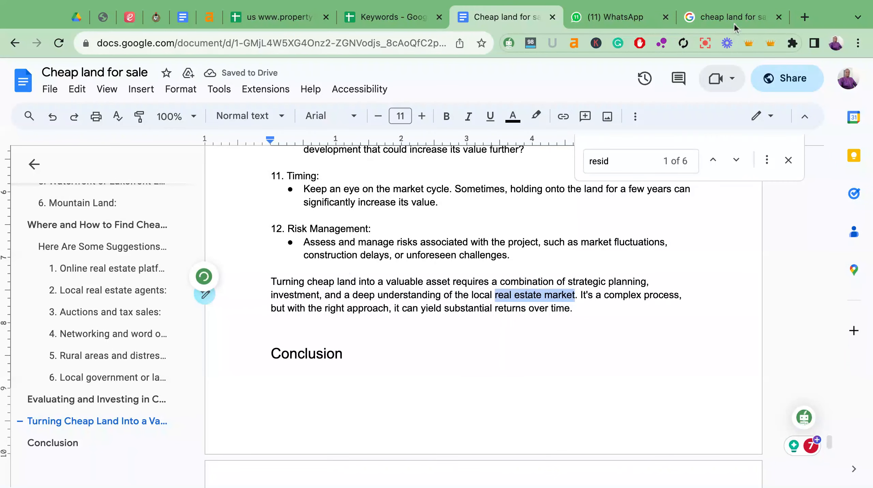
left_click(734, 22)
left_click(320, 40)
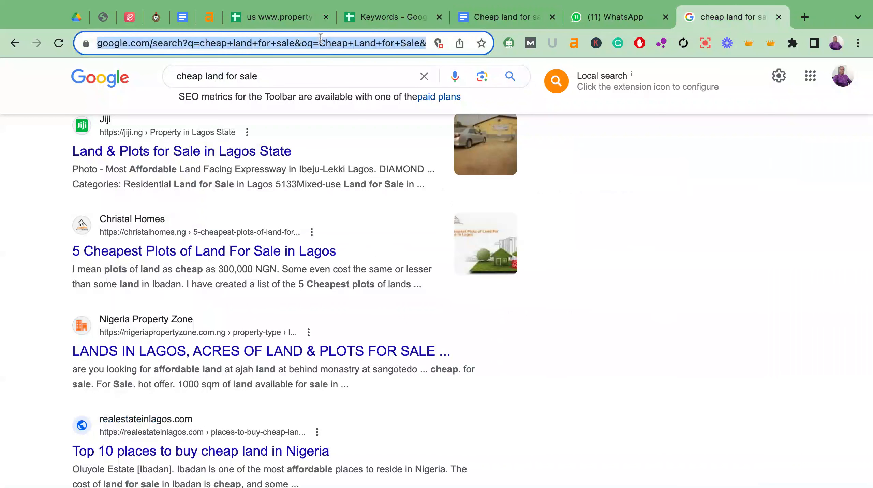
key("super+v")
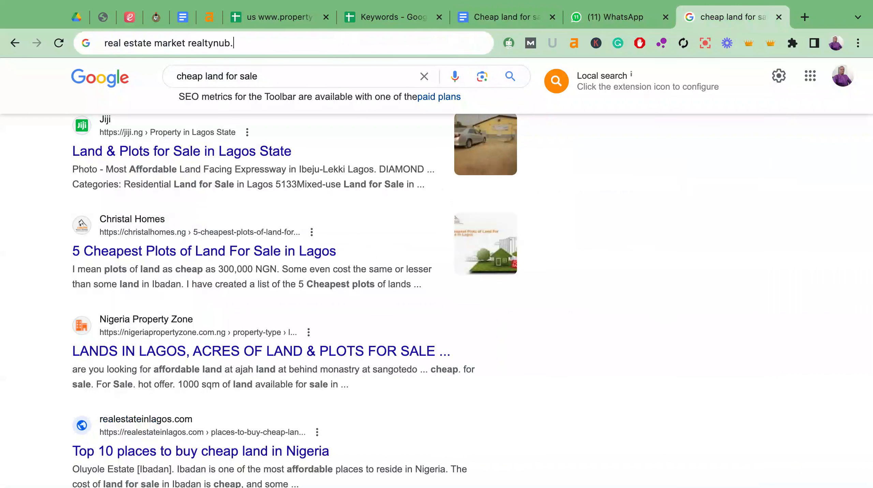
key("Return")
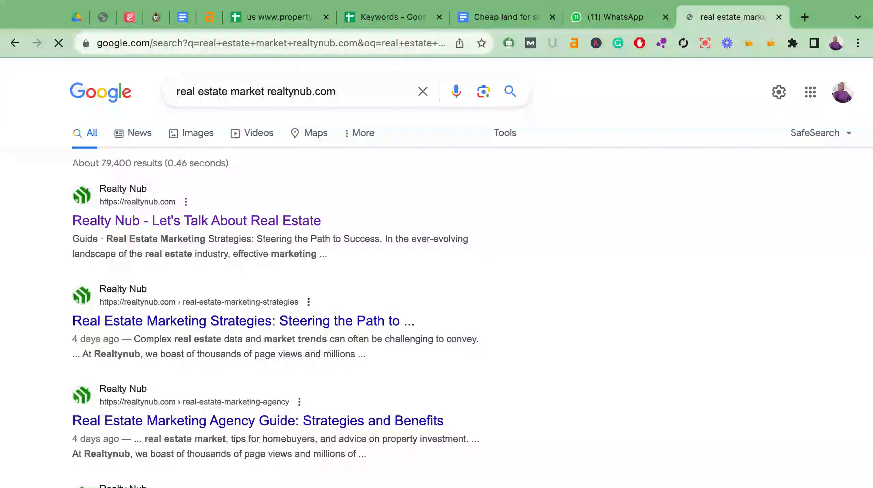
Copy the web address of the "Real Estate Housing Market Crash: Causes, Effects, & ..." search result from its details
scroll(328, 237, "down", 3)
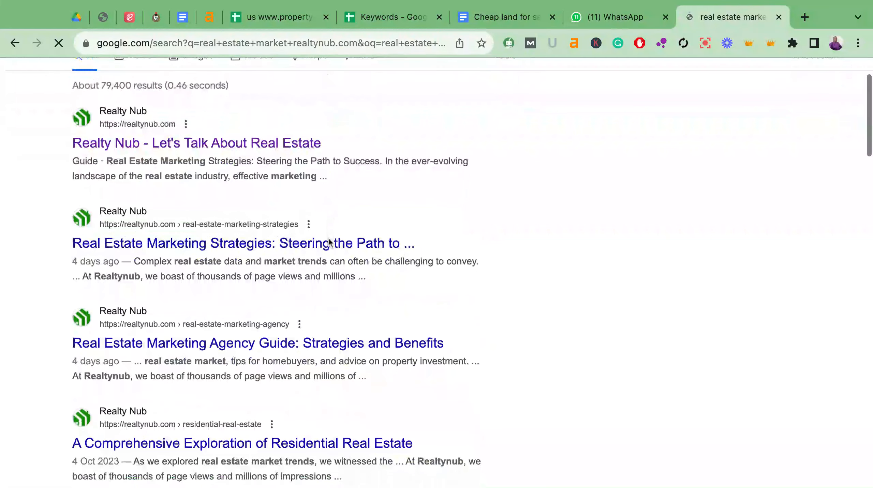
scroll(329, 242, "down", 10)
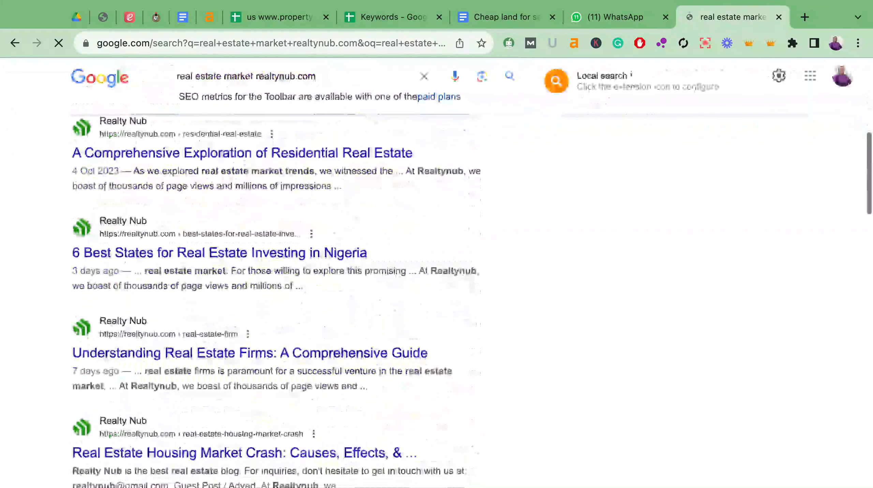
scroll(243, 374, "down", 5)
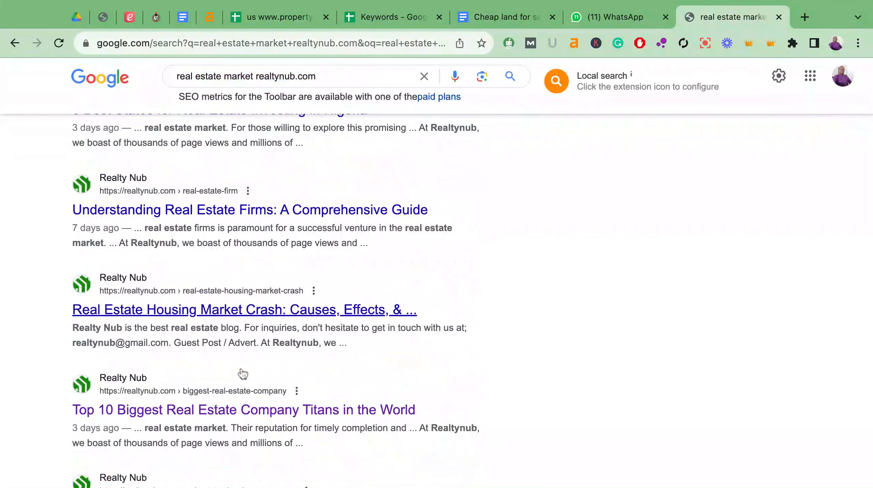
scroll(217, 305, "down", 3)
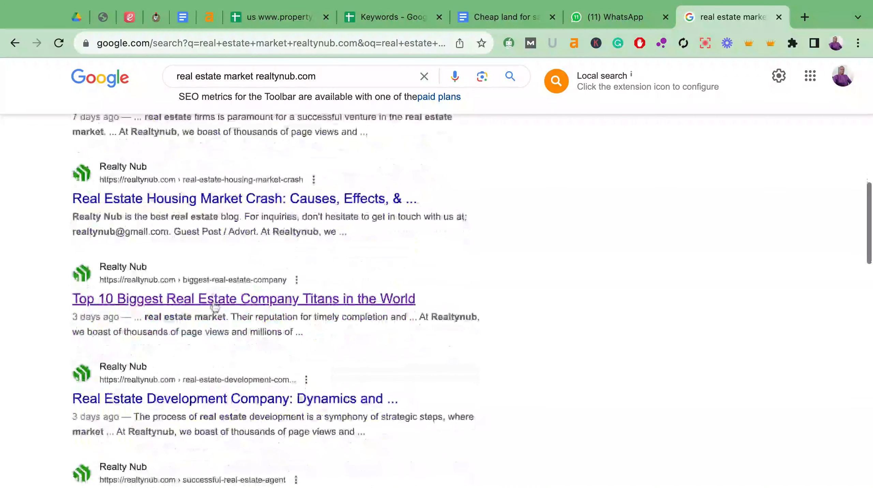
left_click(314, 180)
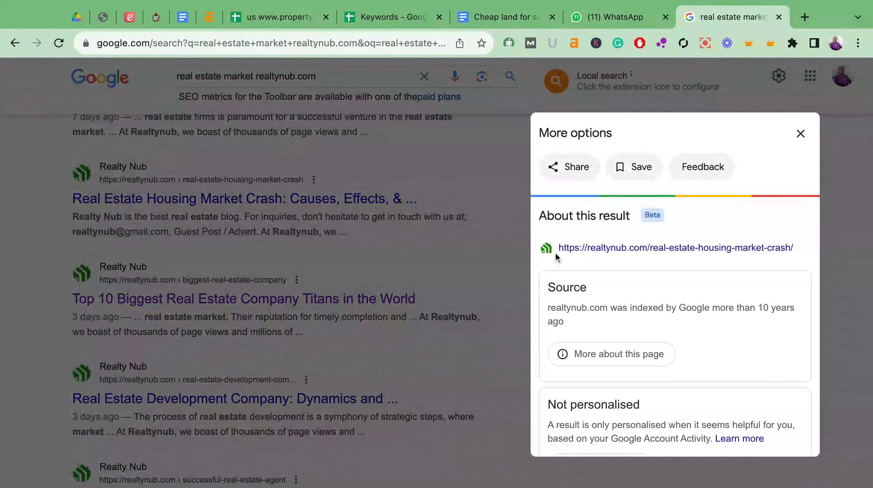
triple_click(664, 251)
key("ctrl+c")
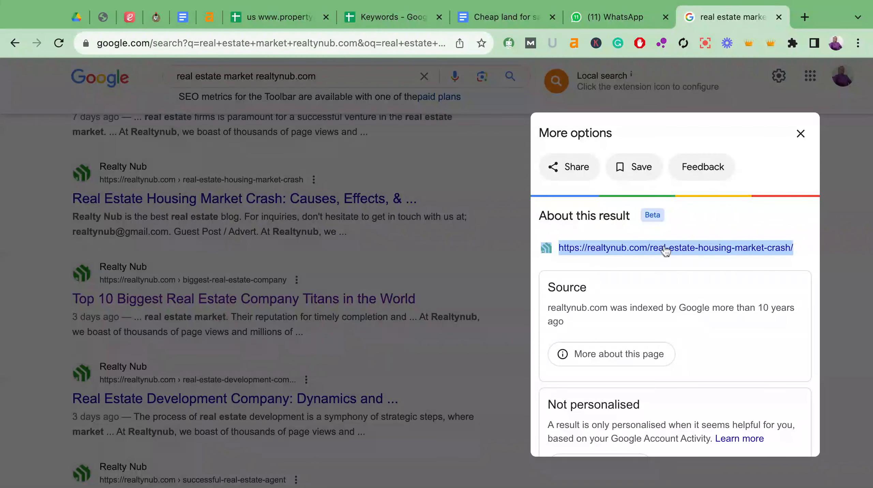
left_click(503, 281)
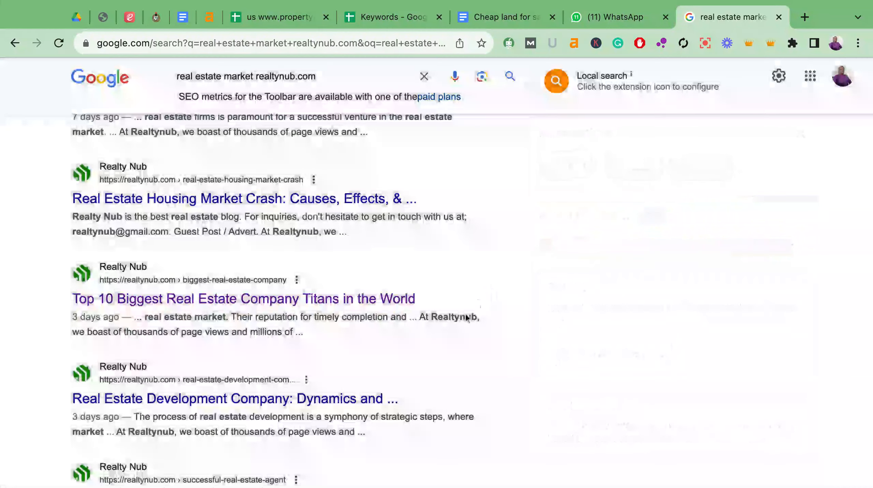
Look through the remaining Google results for realtynub.com pages about the real estate market
scroll(465, 318, "down", 5)
scroll(466, 319, "down", 10)
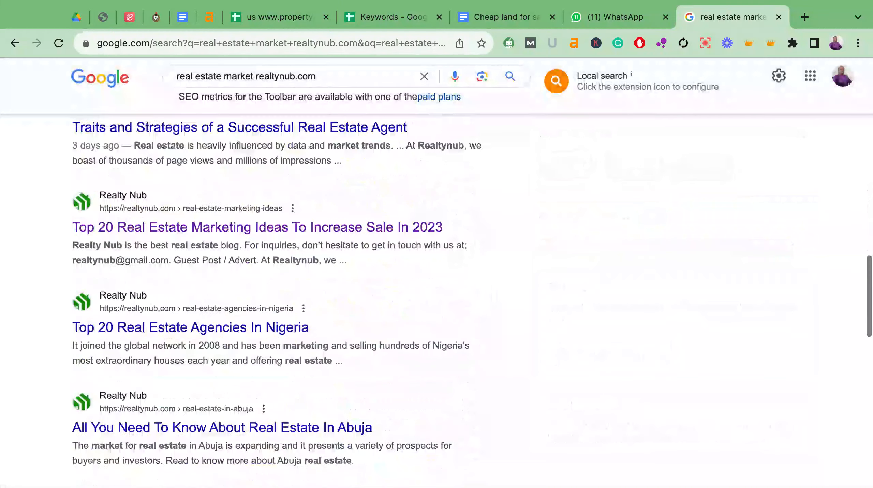
scroll(465, 318, "down", 10)
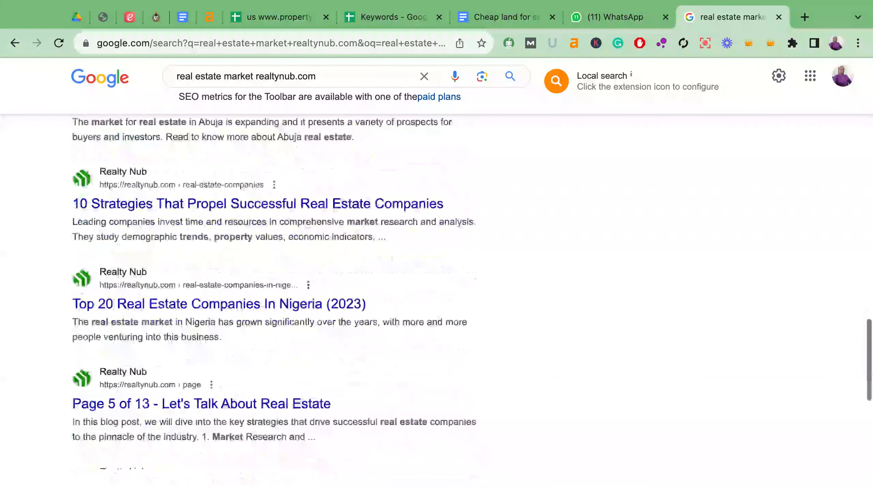
scroll(465, 318, "down", 8)
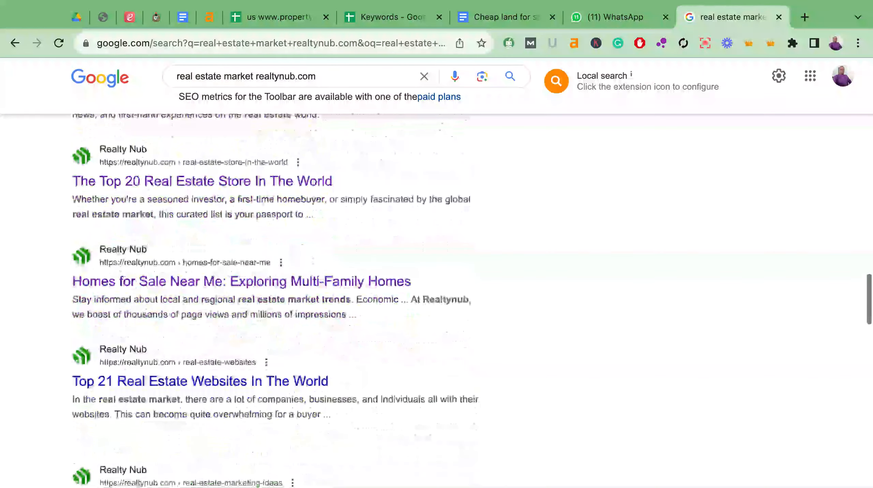
scroll(465, 318, "down", 7)
scroll(465, 318, "down", 8)
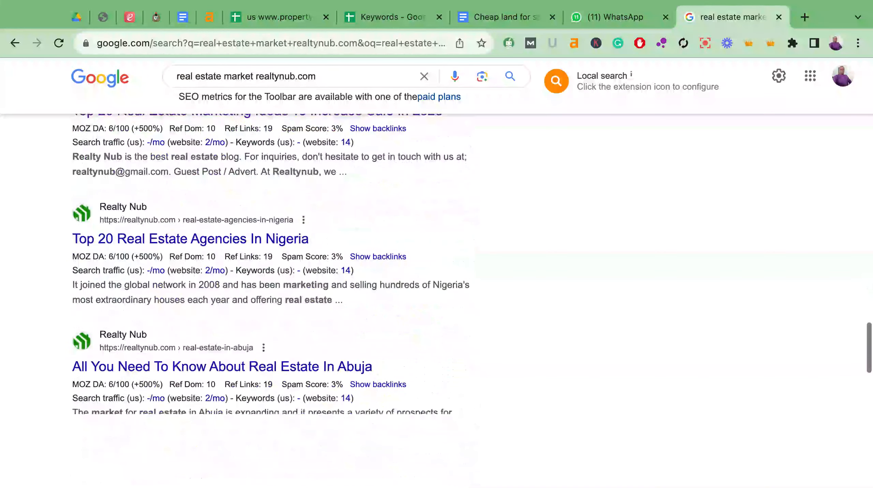
scroll(466, 318, "down", 7)
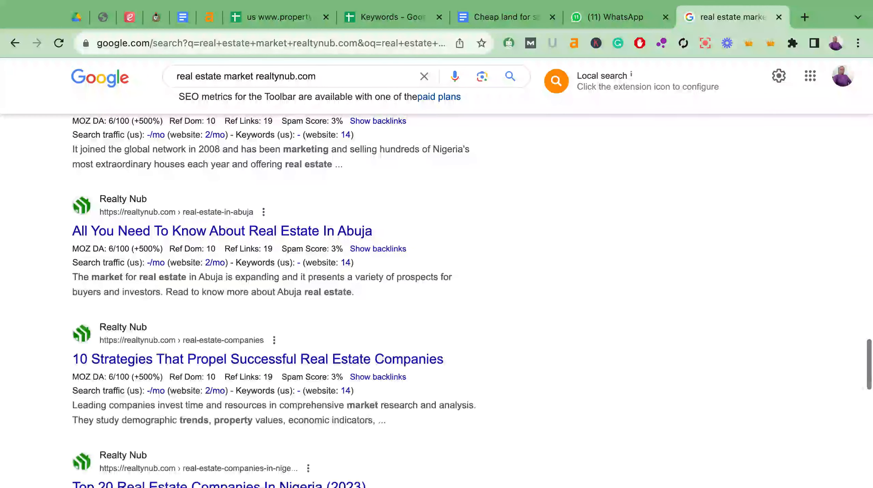
scroll(426, 354, "down", 11)
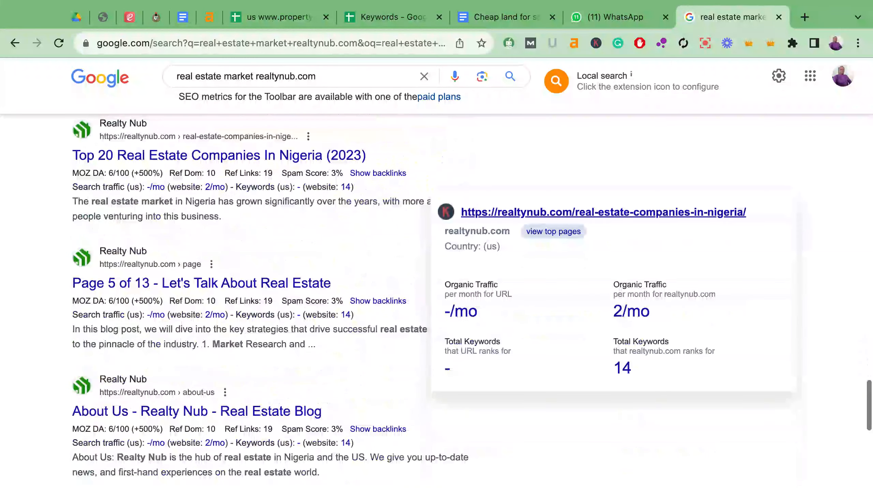
scroll(425, 354, "down", 6)
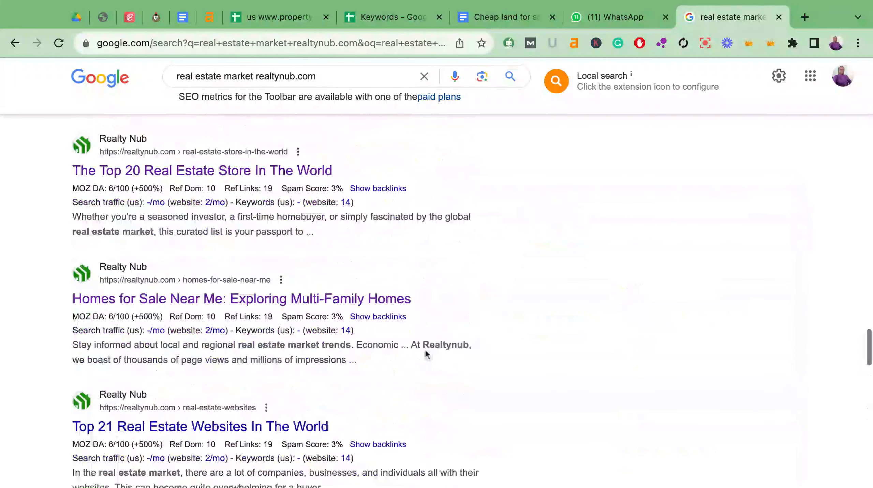
scroll(426, 354, "down", 5)
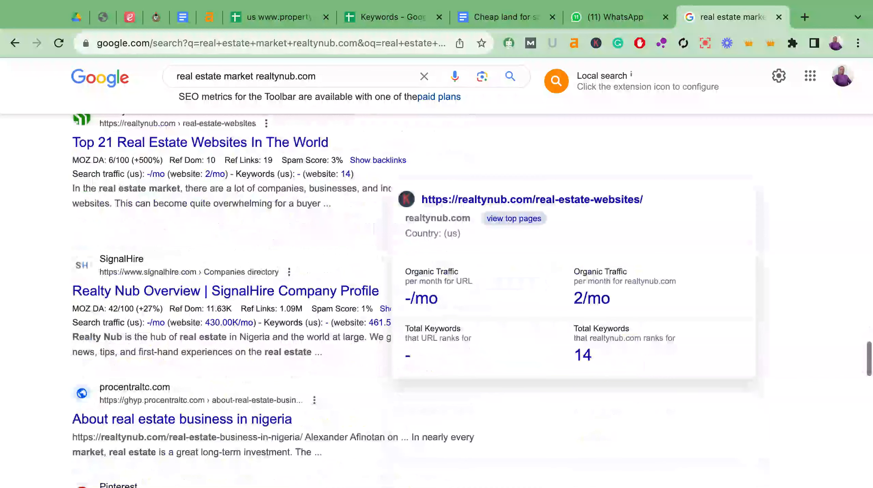
scroll(364, 413, "down", 4)
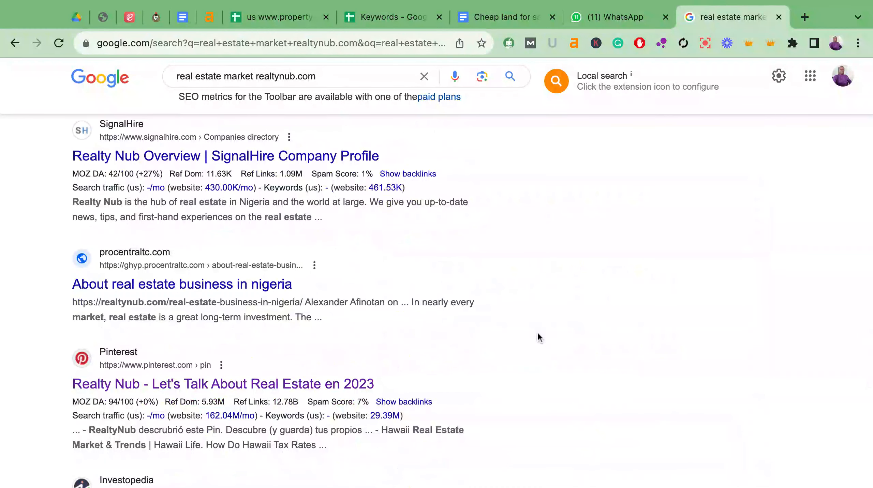
scroll(538, 337, "down", 1)
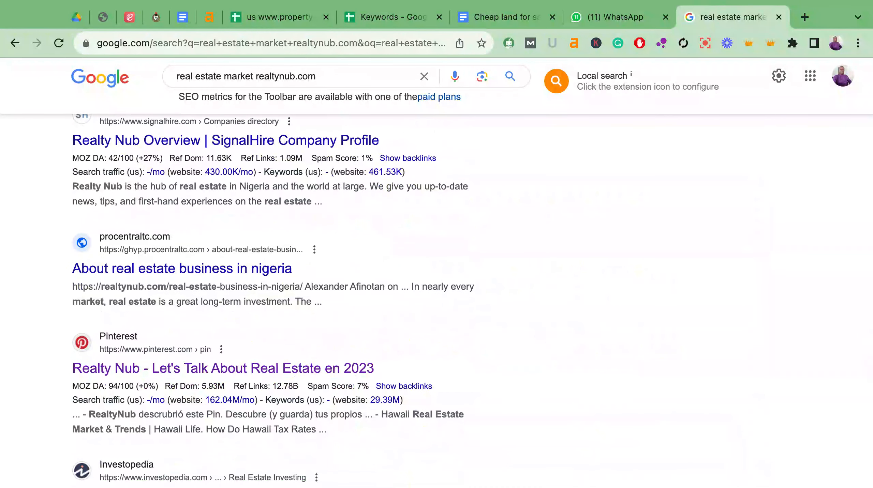
scroll(471, 300, "down", 10)
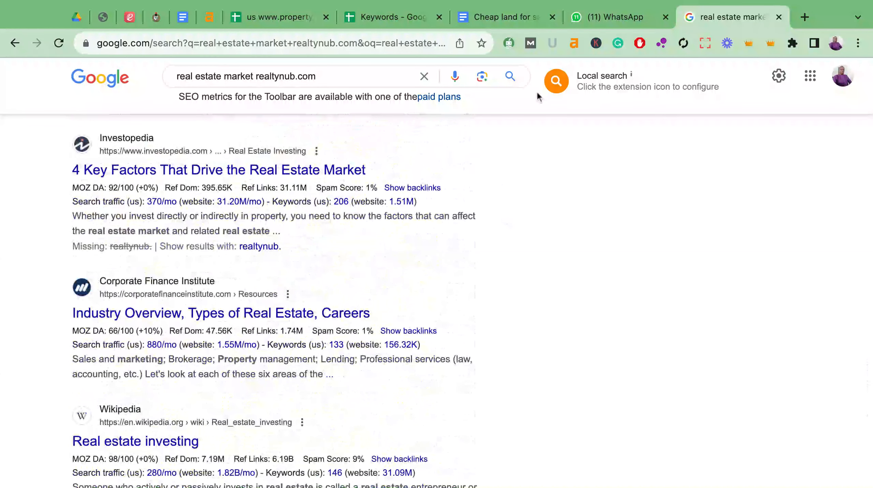
left_click(511, 18)
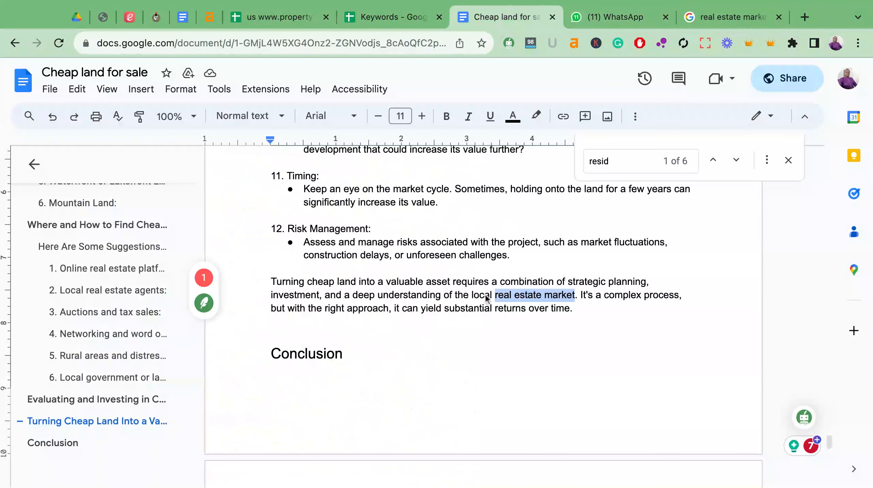
key("ctrl+k")
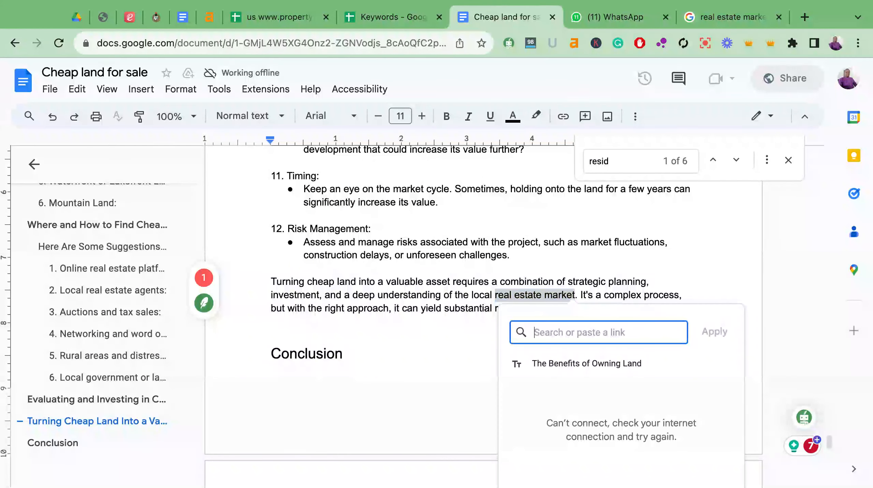
key("ctrl+v")
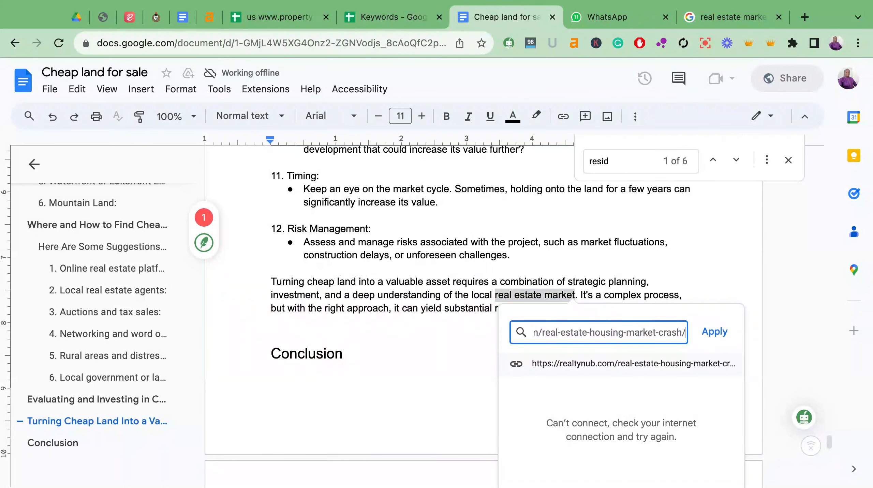
key("Return")
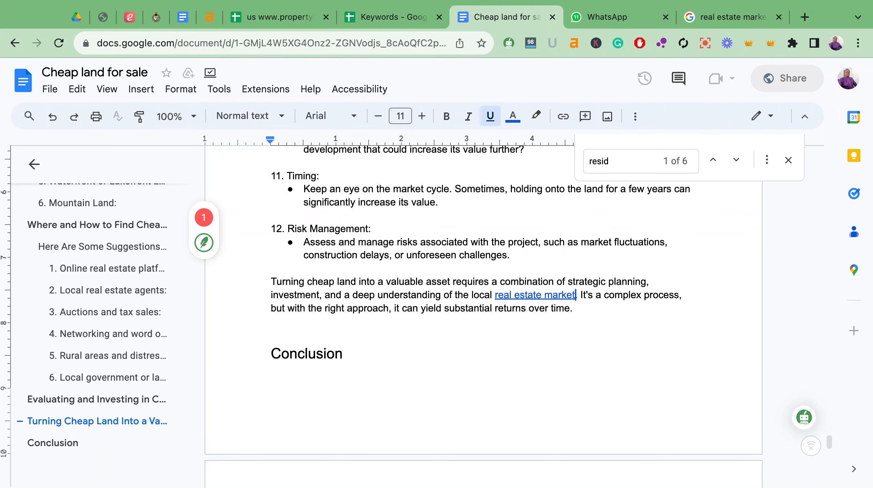
left_click(789, 161)
Review the article from the Conclusion back through the land-finding suggestions, checking the phrase "real estate attorneys" under "6. Local government or land trusts:"
scroll(511, 323, "up", 5)
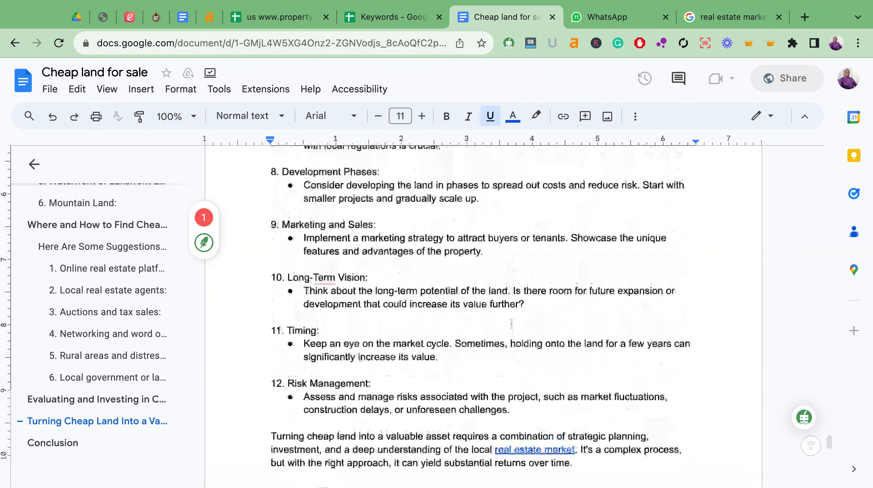
scroll(464, 260, "up", 3)
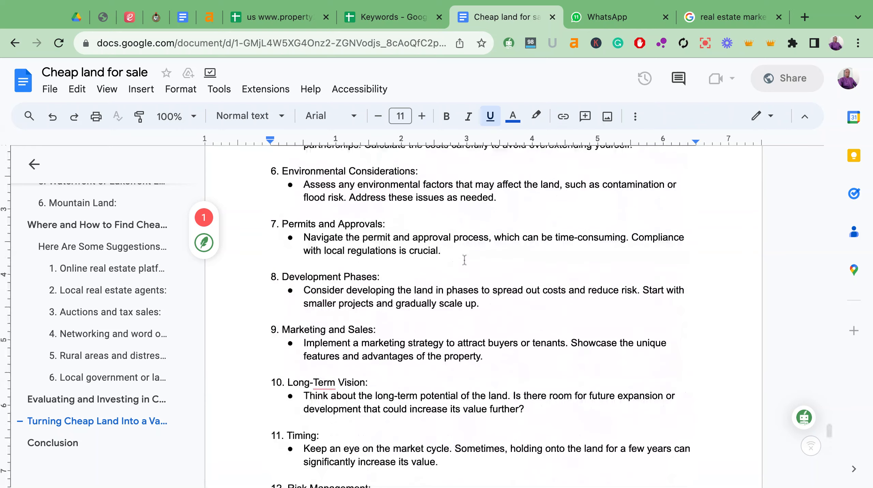
scroll(464, 260, "up", 5)
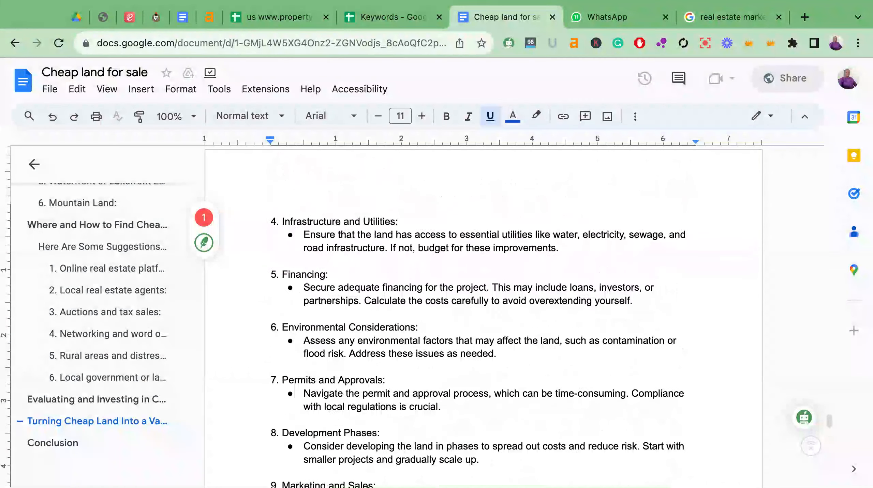
scroll(464, 260, "up", 4)
scroll(464, 259, "down", 12)
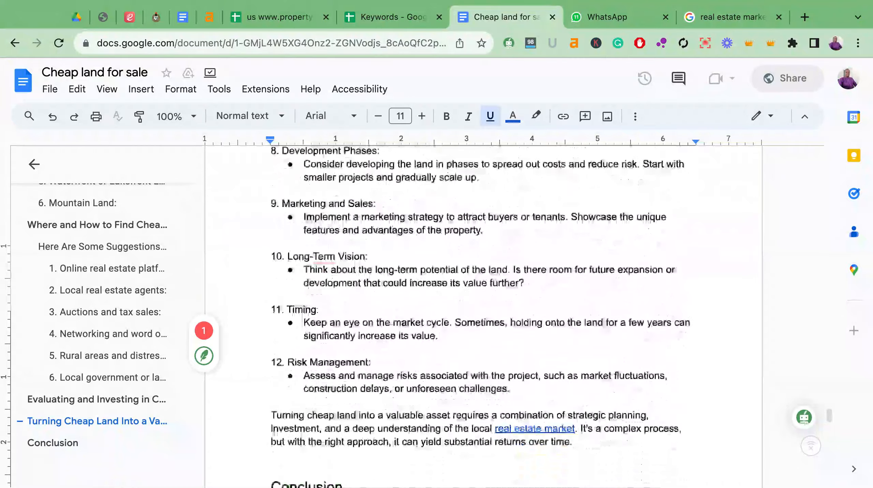
scroll(464, 259, "down", 8)
scroll(464, 260, "up", 10)
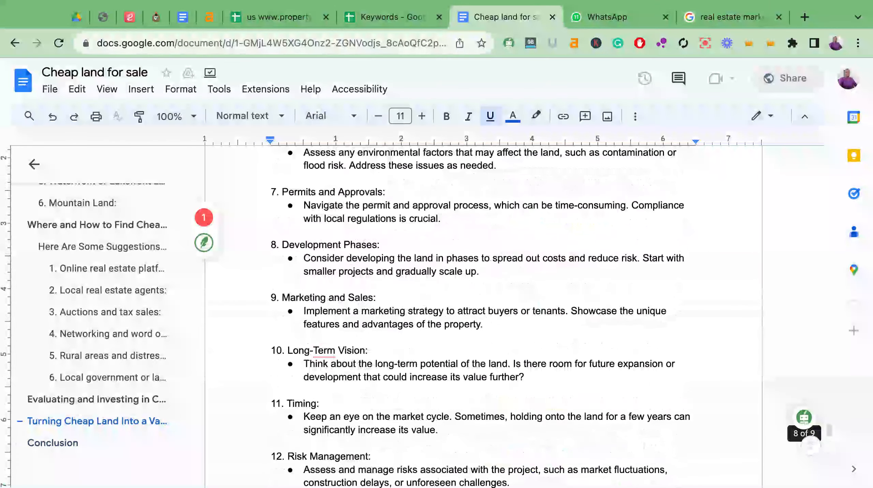
scroll(464, 260, "up", 20)
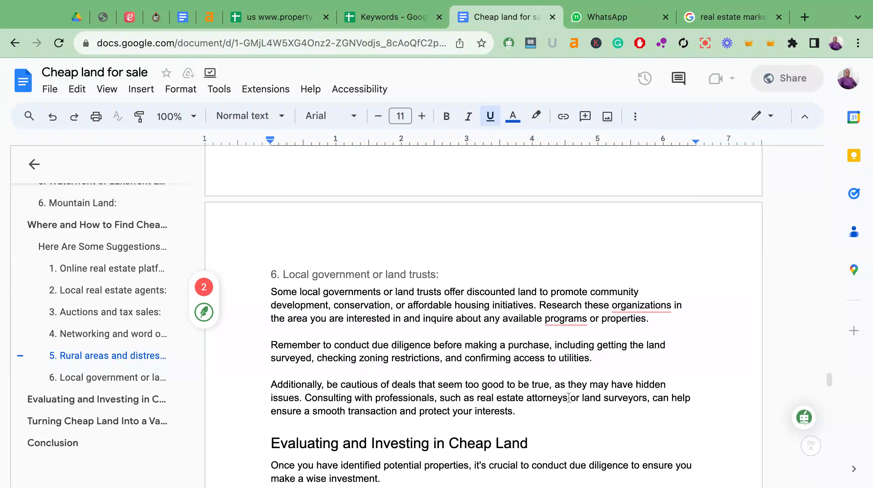
left_click_drag(569, 397, 477, 397)
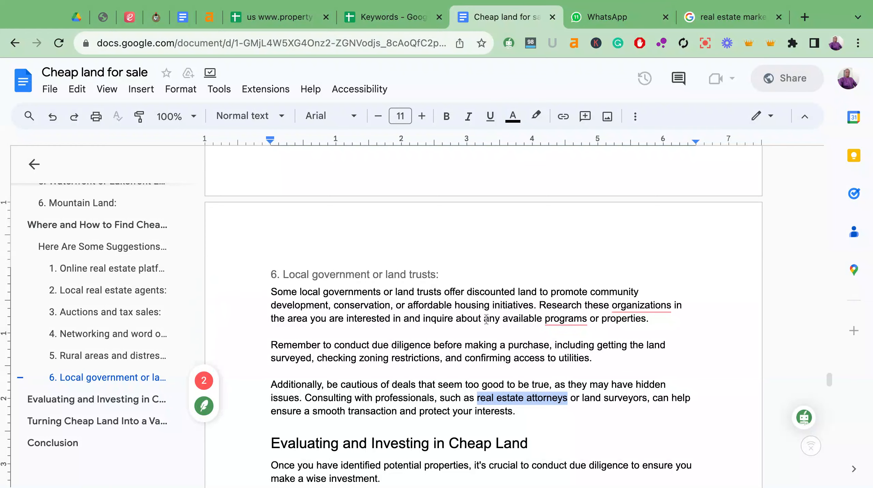
scroll(486, 319, "up", 7)
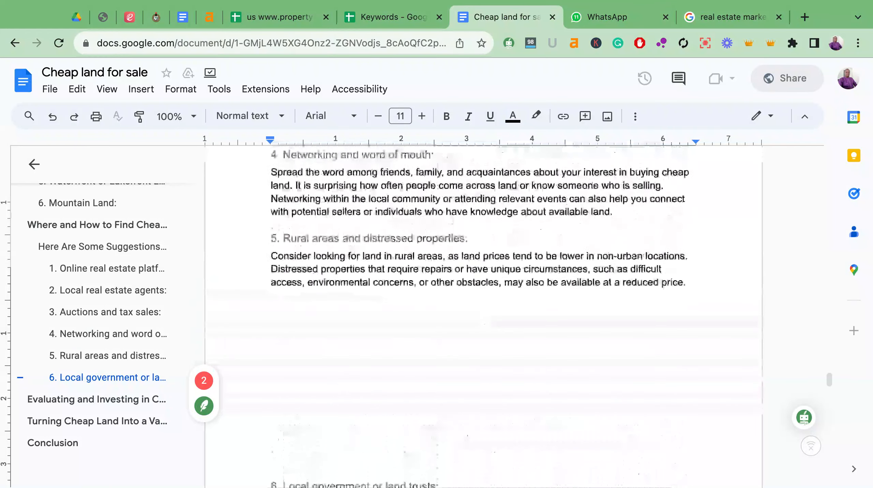
scroll(486, 320, "up", 6)
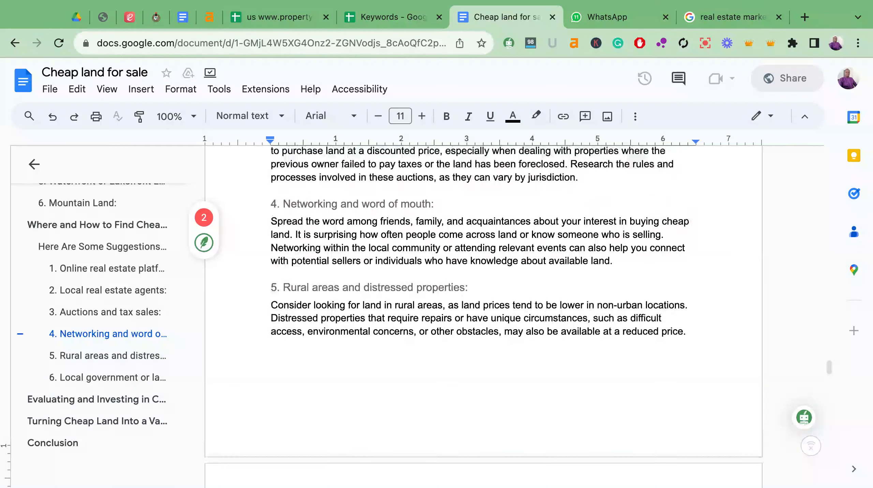
Under "2. Local real estate agents:", accept the suggested spelling "specialise" and remove the comma after "connections"
scroll(540, 257, "up", 1)
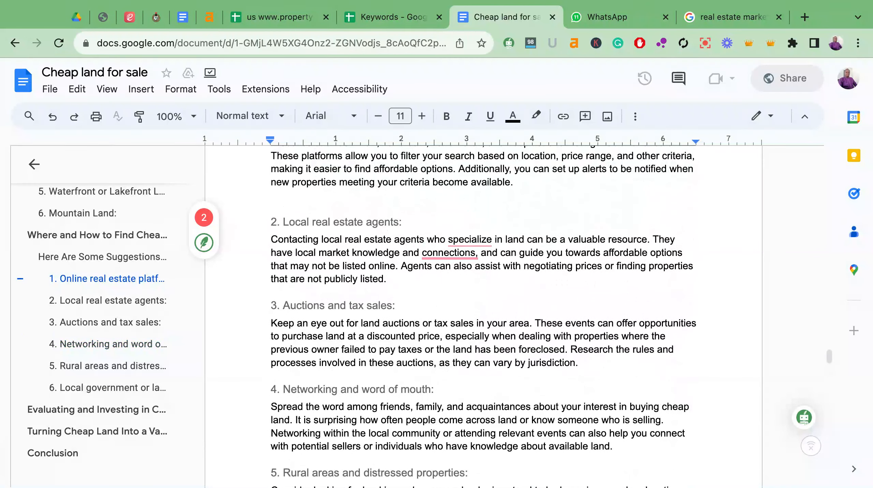
left_click(484, 237)
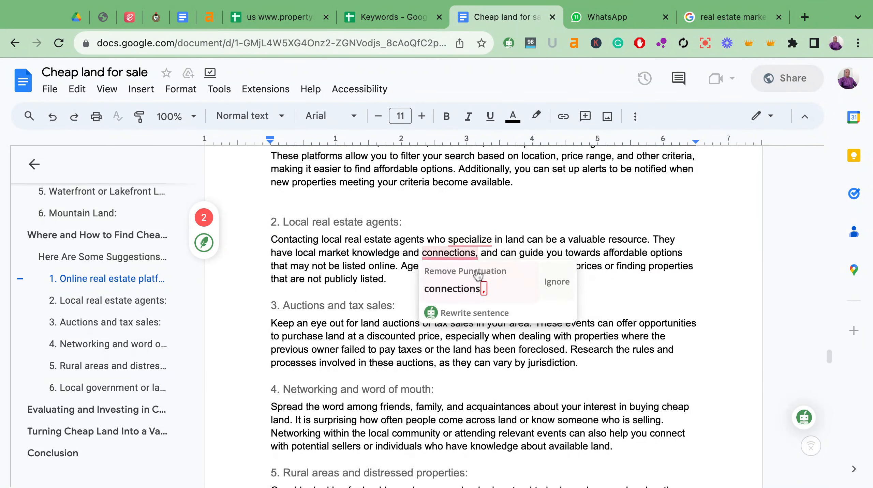
left_click(477, 264)
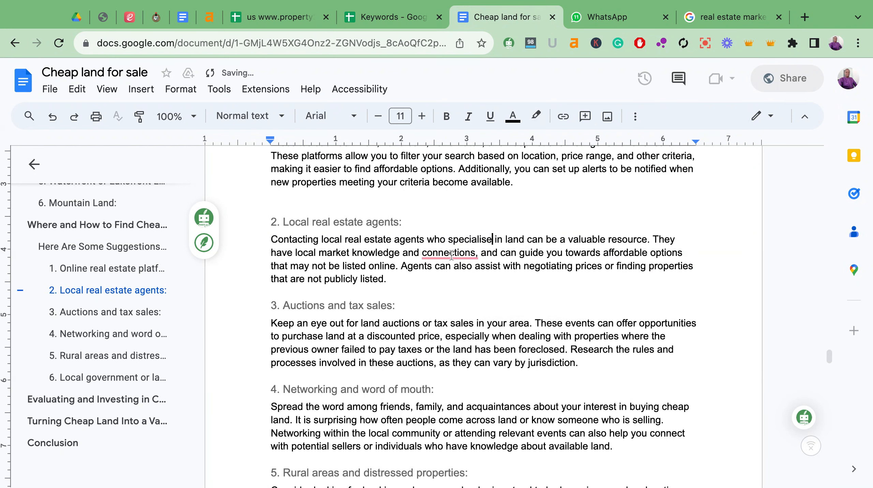
left_click(457, 289)
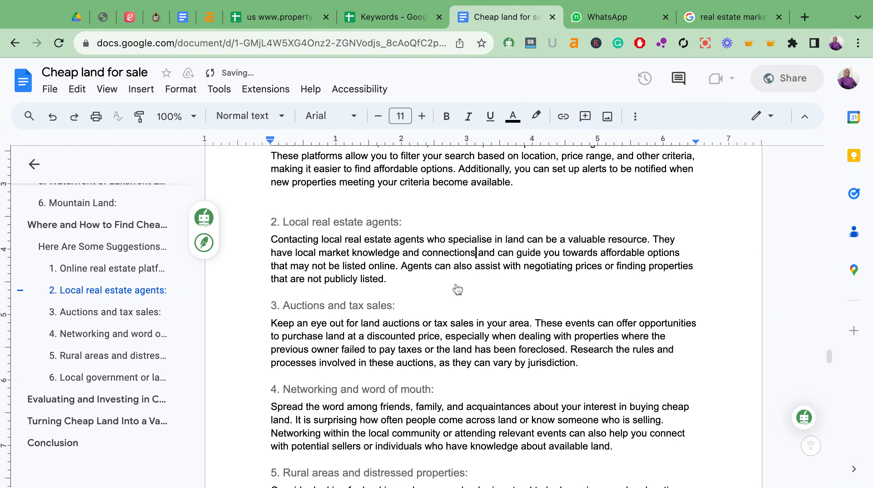
Delete the blank lines above the "1. Online real estate platforms:" and "2. Local real estate agents:" headings
scroll(457, 289, "up", 2)
scroll(457, 288, "up", 3)
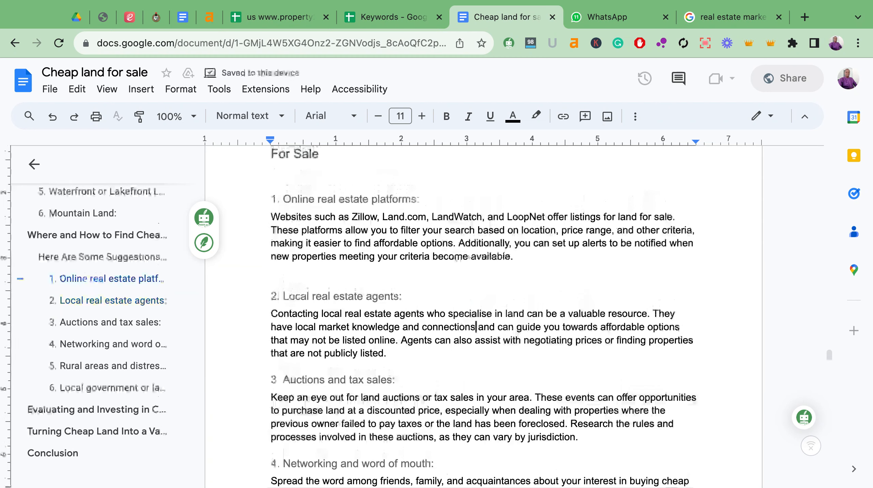
scroll(483, 320, "up", 4)
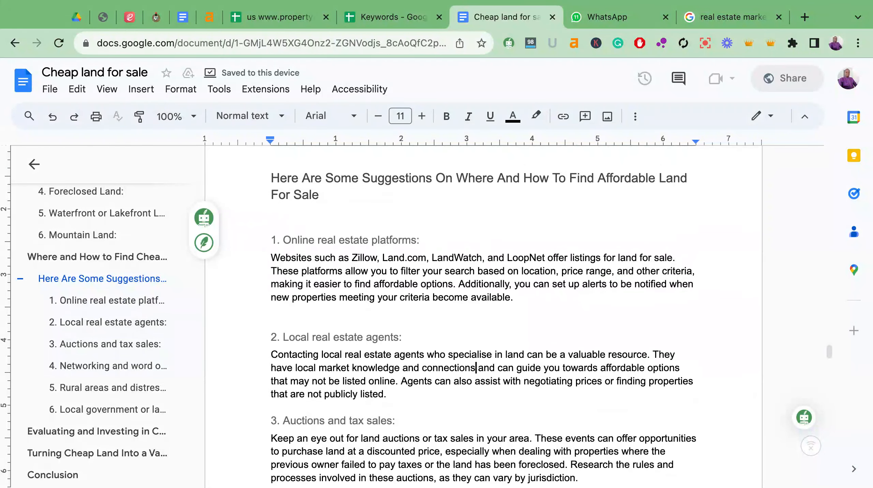
scroll(306, 317, "up", 4)
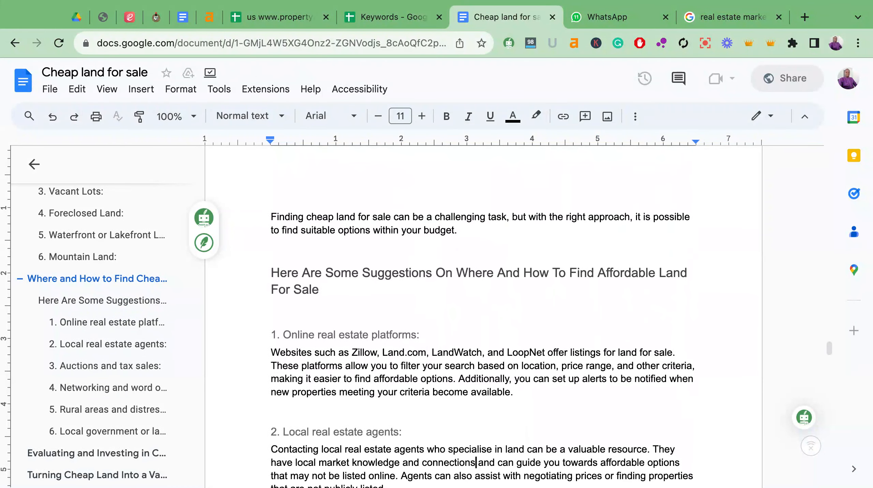
left_click(295, 325)
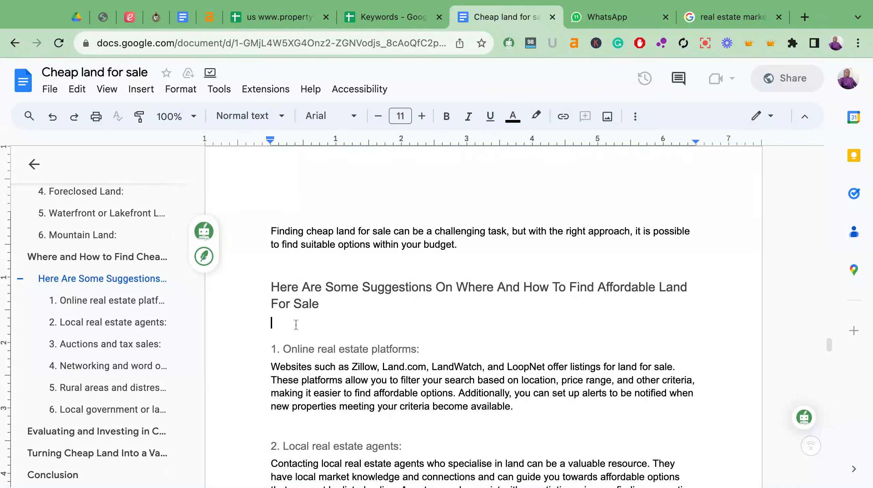
key("BackSpace")
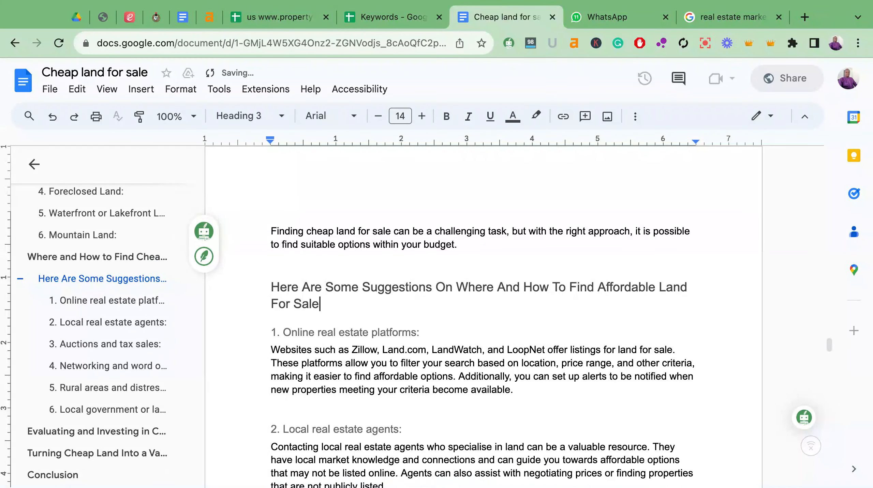
left_click(273, 402)
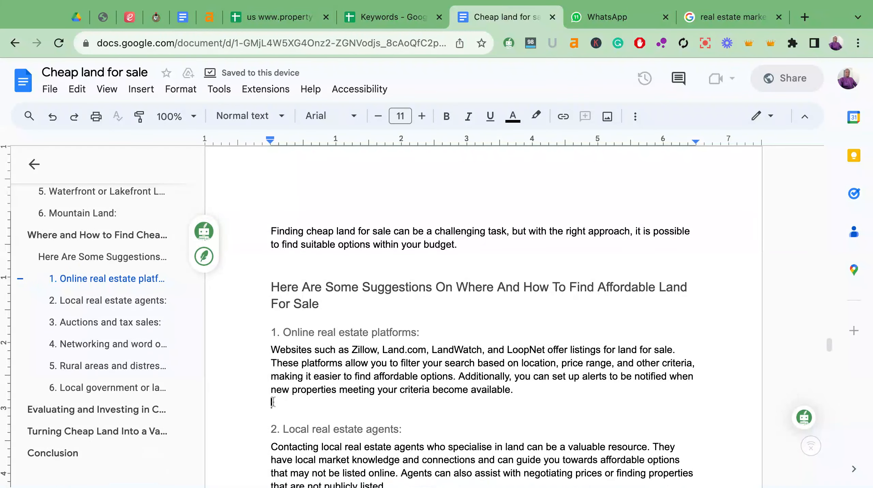
key("BackSpace")
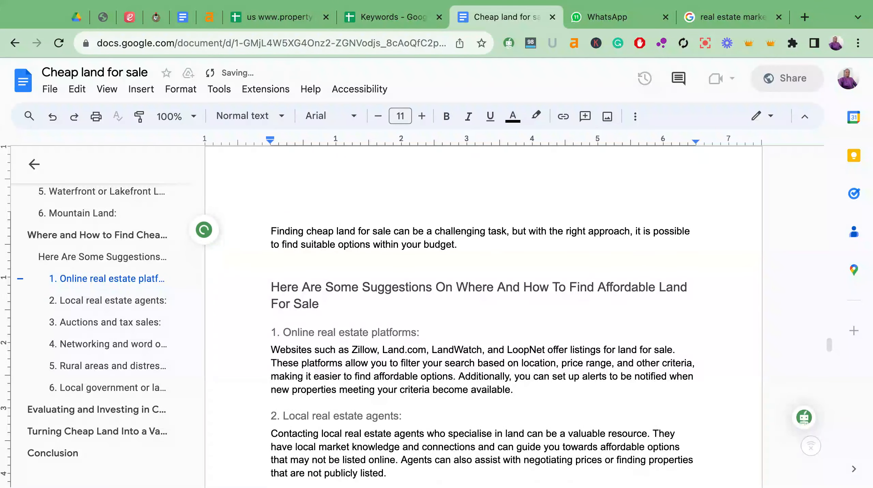
scroll(388, 424, "down", 1)
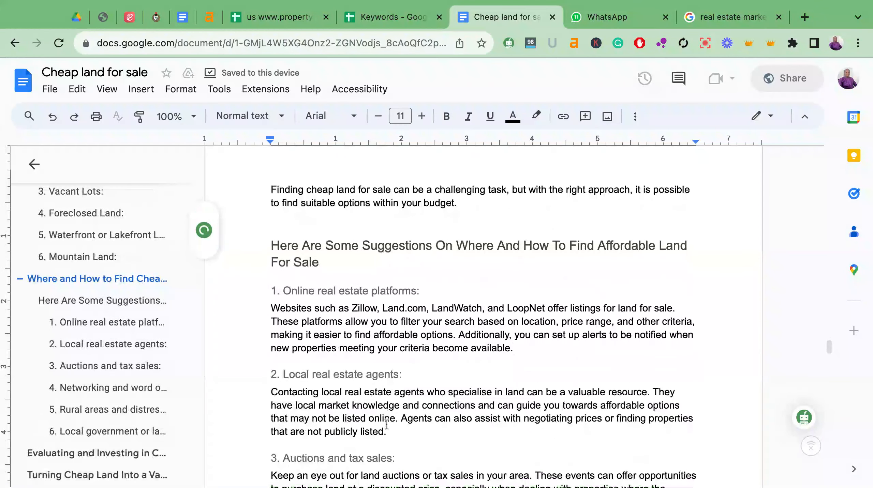
scroll(387, 423, "down", 1)
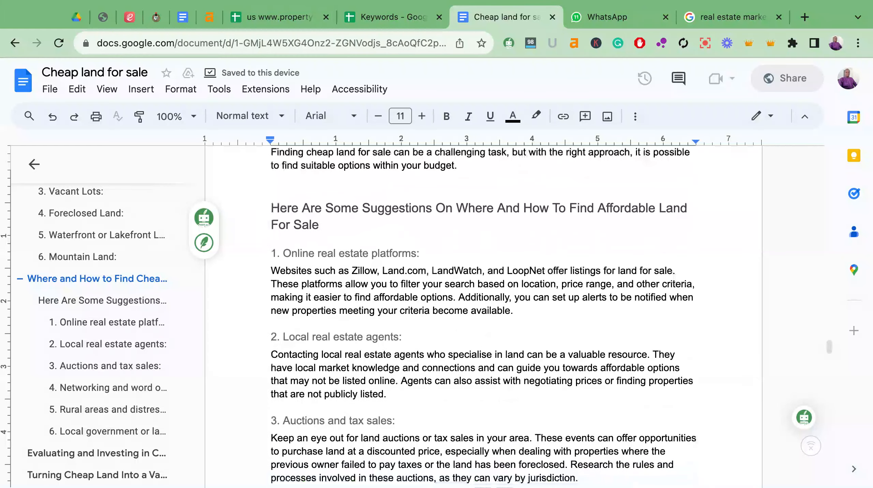
scroll(483, 318, "down", 1)
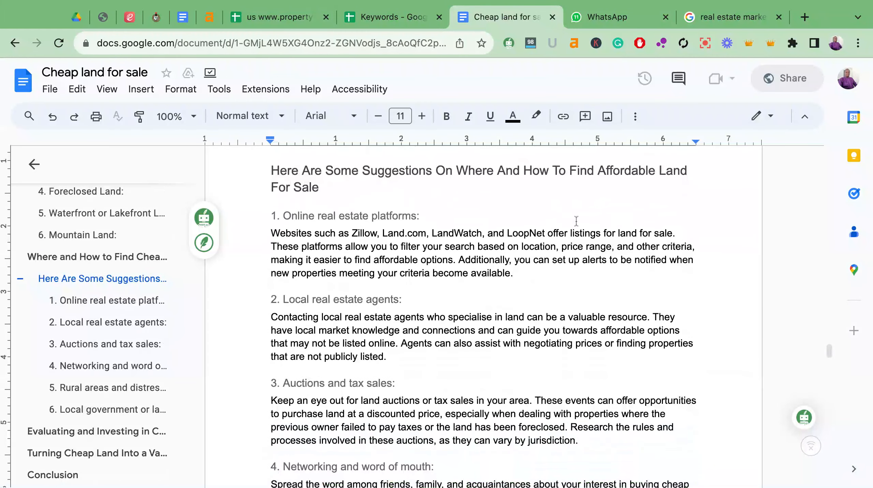
left_click(545, 233)
left_click_drag(544, 234, 507, 234)
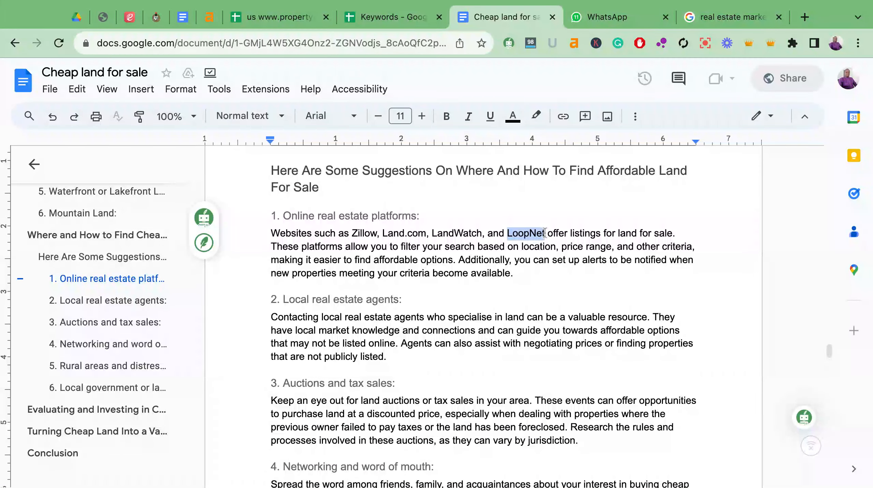
left_click(454, 237)
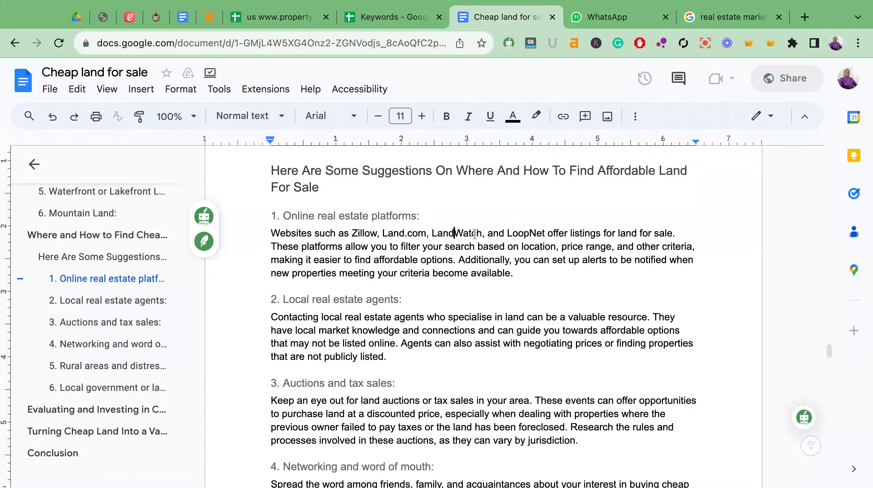
left_click(481, 234)
key("shift+Left")
key("shift+Left")
key("shift+Left")
key("shift+Left")
key("shift+Left")
key("shift+Left")
key("shift+Left")
key("shift+Left")
key("shift+Left")
key("shift+Left")
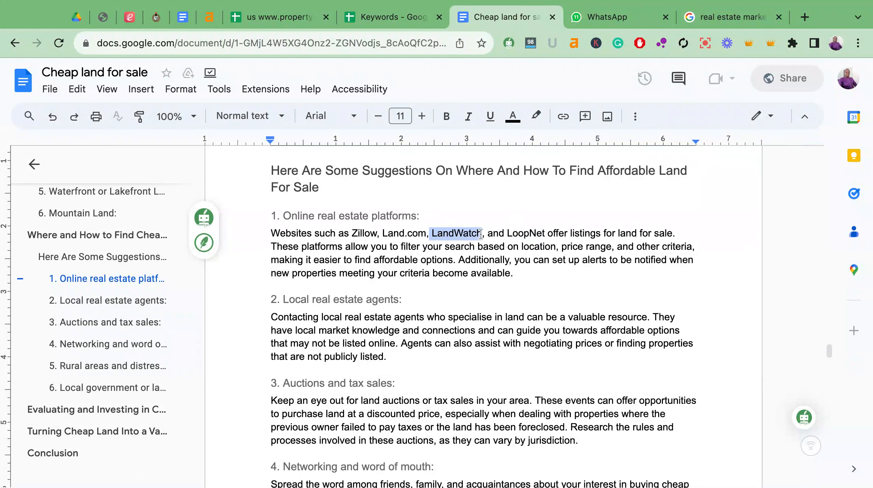
key("shift+Right")
key("super+k")
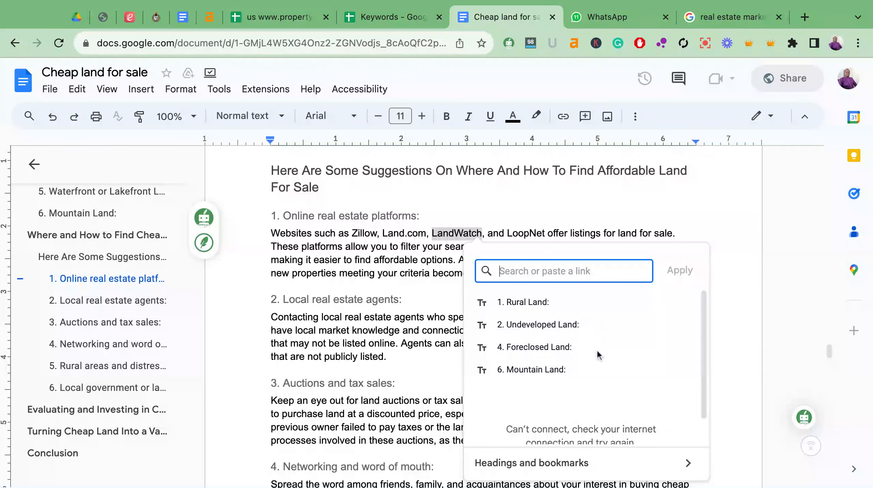
scroll(597, 353, "down", 1)
scroll(596, 349, "up", 1)
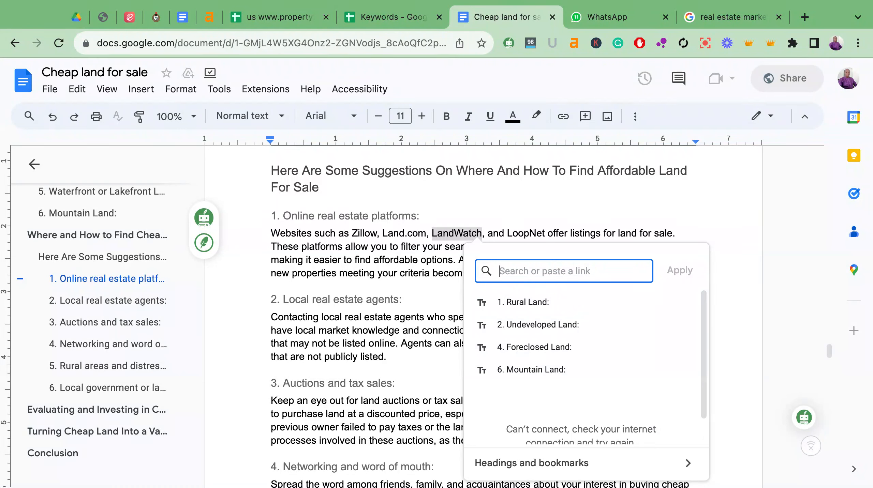
left_click(380, 263)
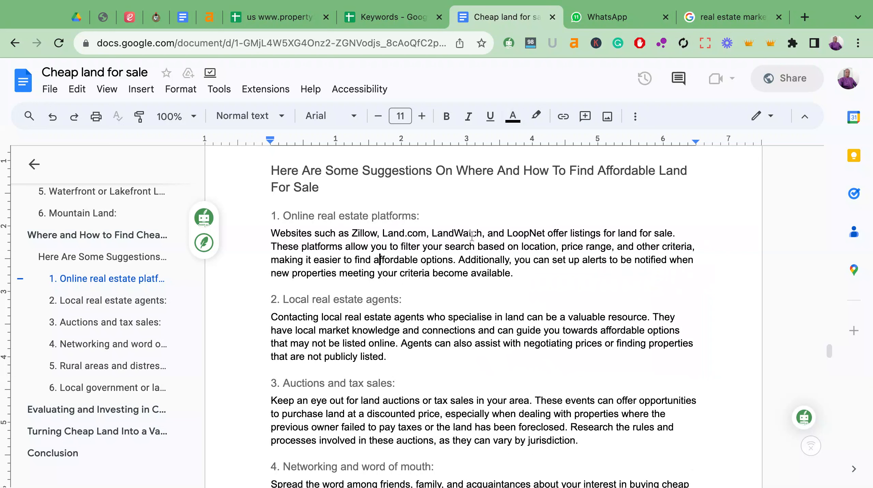
Link "LandWatch" under "1. Online real estate platforms:" to the landwatch.com page found by searching "landwatch"
double_click(481, 226)
left_click_drag(482, 233, 444, 234)
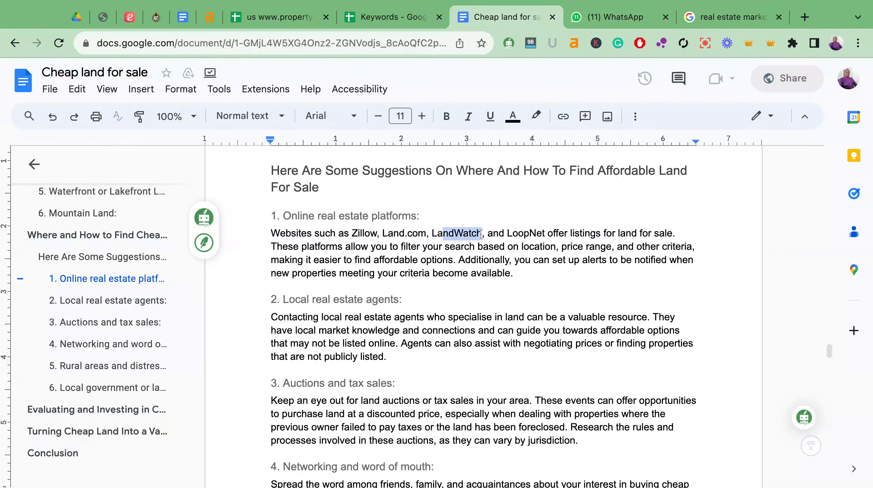
left_click(443, 234)
double_click(482, 233)
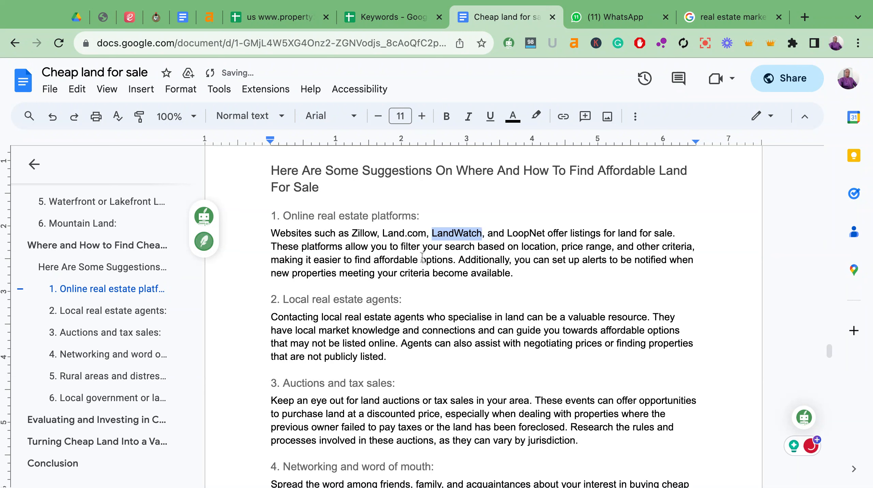
key("ctrl+k")
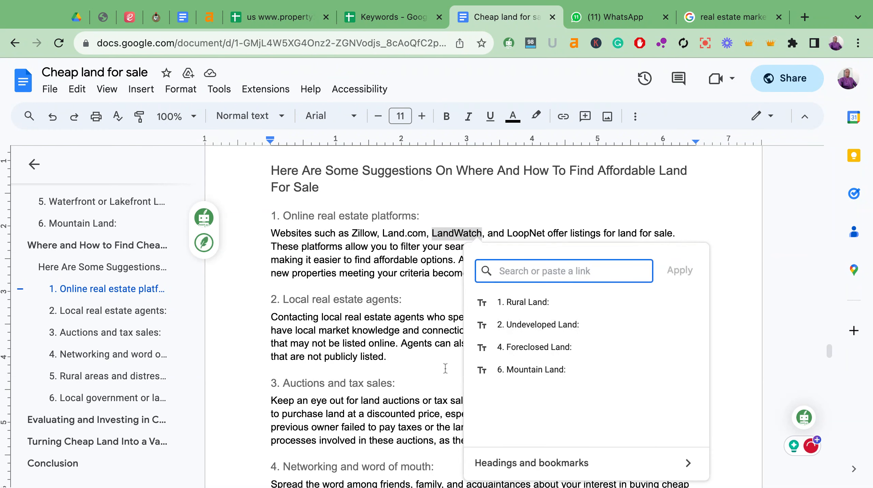
scroll(515, 367, "down", 4)
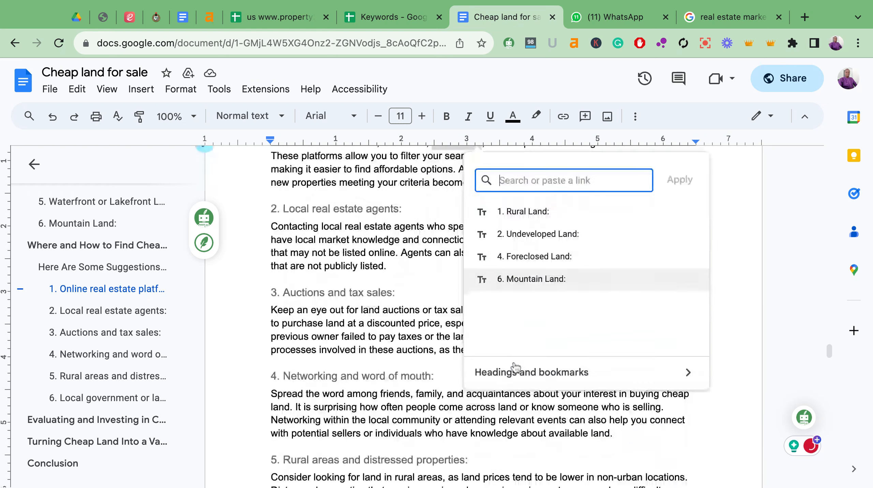
scroll(536, 259, "up", 2)
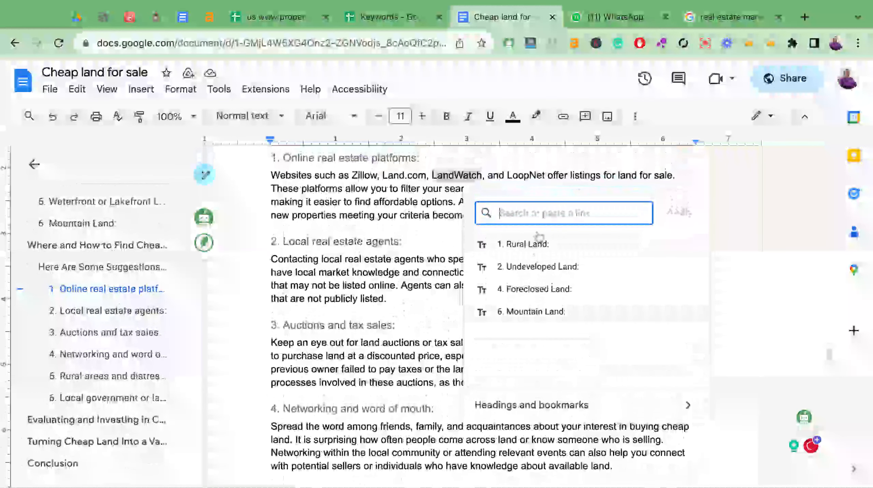
type("landwatch")
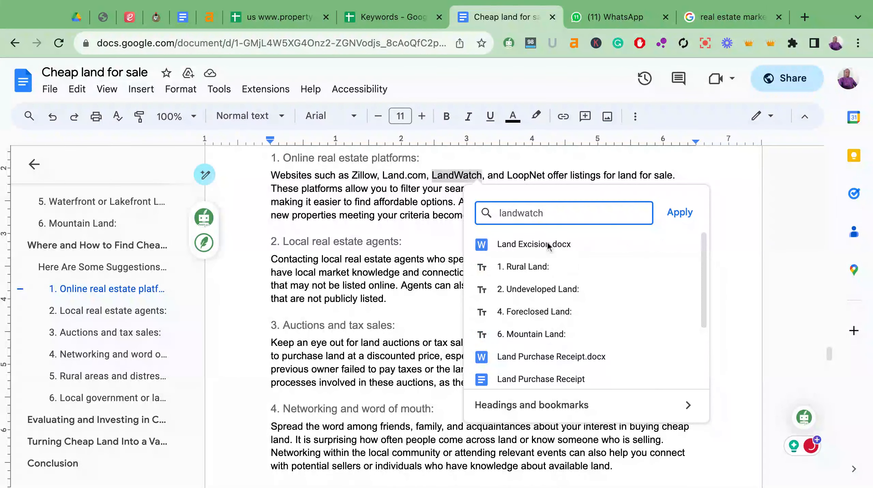
scroll(594, 334, "down", 3)
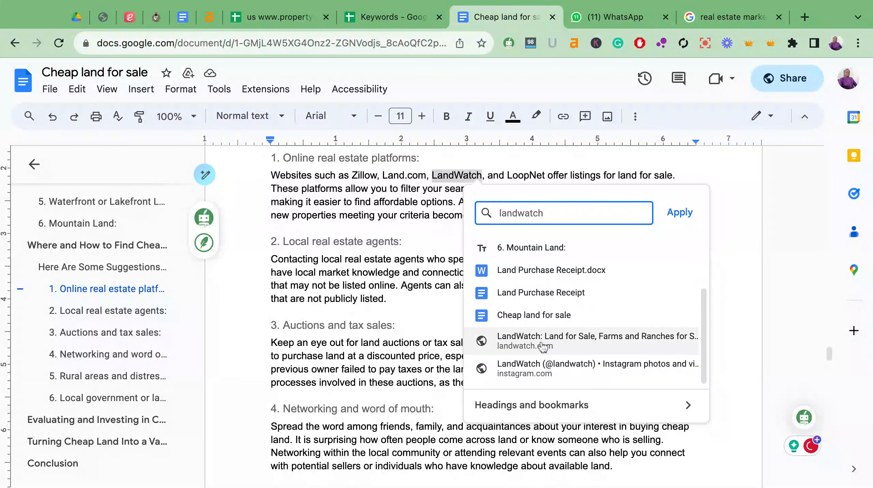
left_click(552, 342)
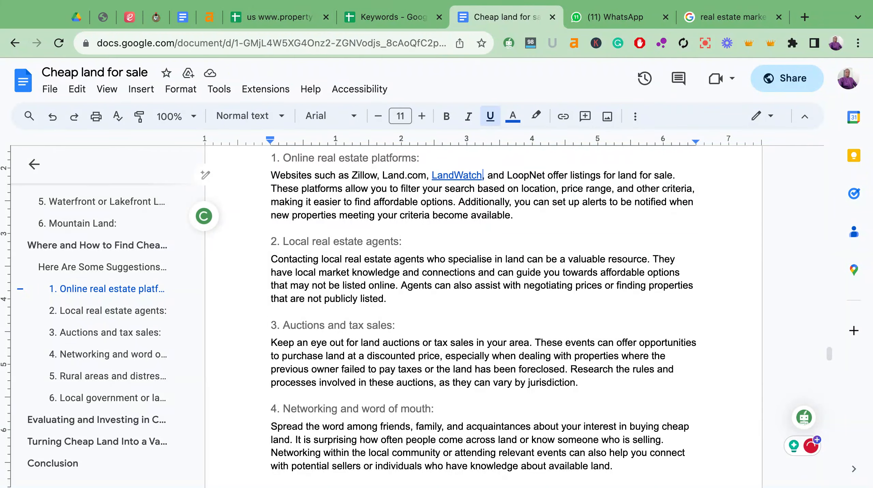
Under "5. Waterfront or Lakefront Land:", accept the suggested correction "tends" in the first sentence
scroll(493, 213, "up", 7)
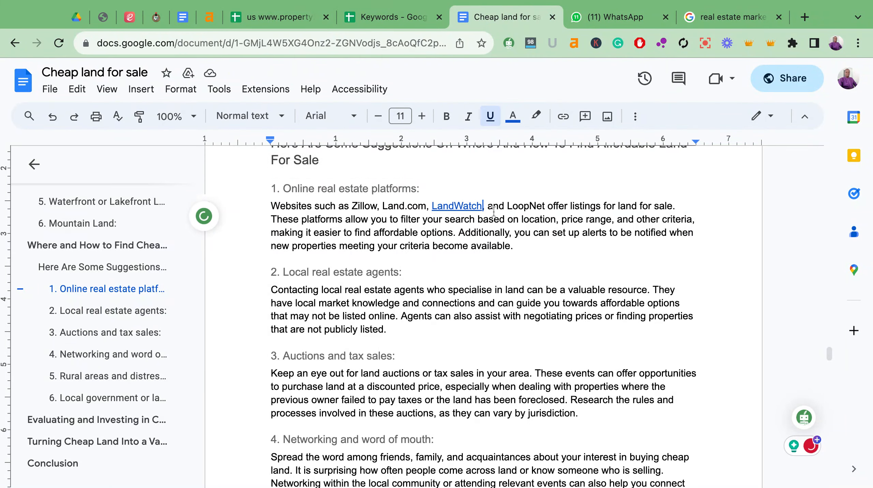
scroll(493, 213, "up", 1)
scroll(204, 331, "up", 5)
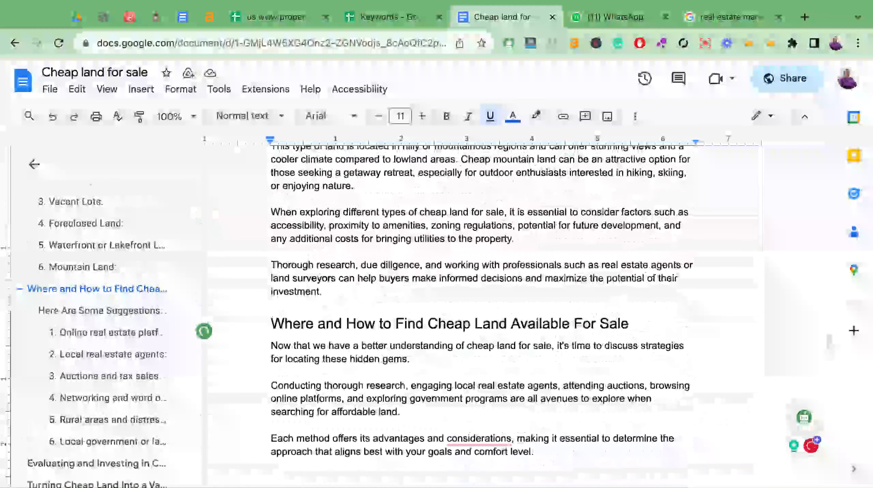
scroll(204, 216, "up", 6)
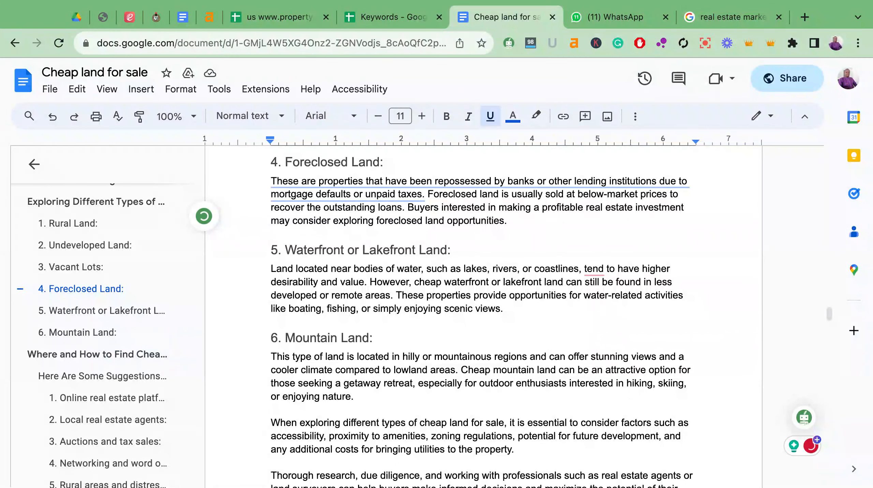
scroll(554, 307, "up", 2)
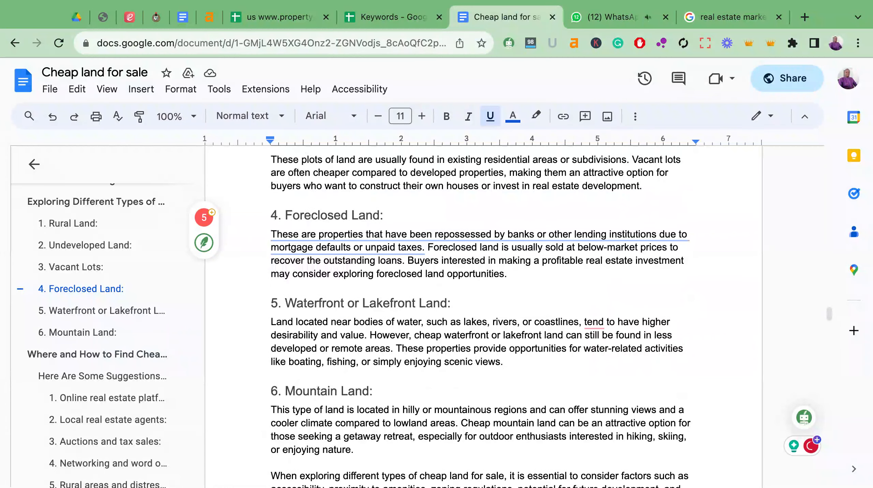
left_click(603, 321)
left_click(608, 367)
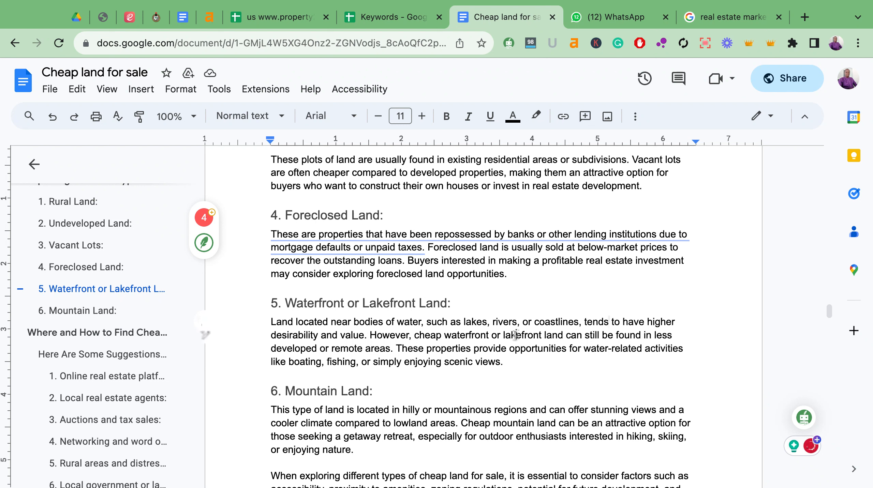
Link "lakefront" under "5. Waterfront or Lakefront Land:" to the realtynub.com page on stunning lake homes for sale, searching "lakefront realtynub.com"
double_click(521, 335)
key("super+c")
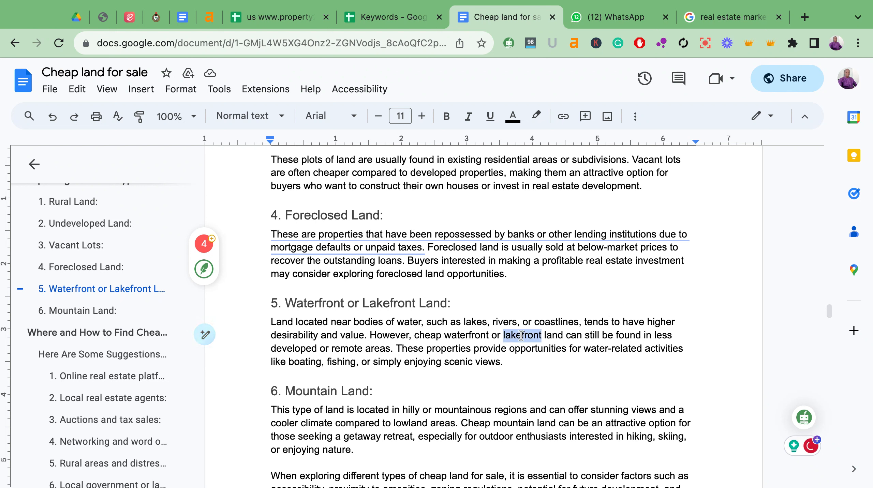
key("super+k")
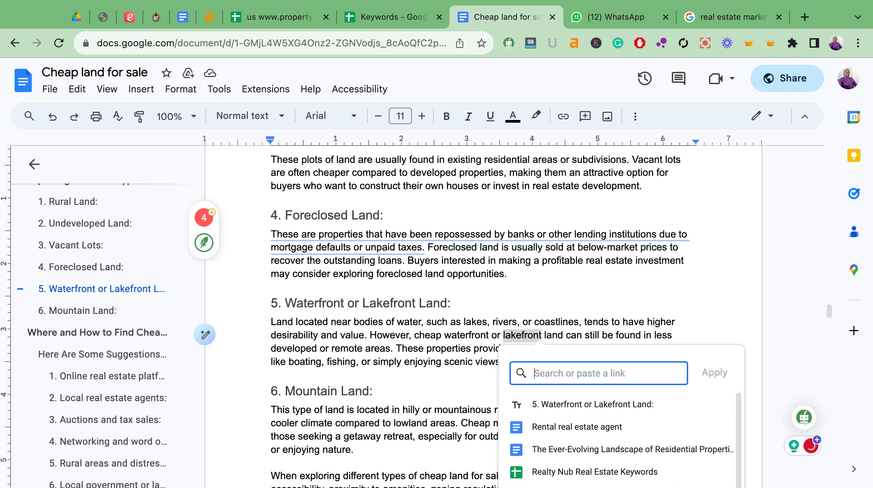
key("super+v")
type("re")
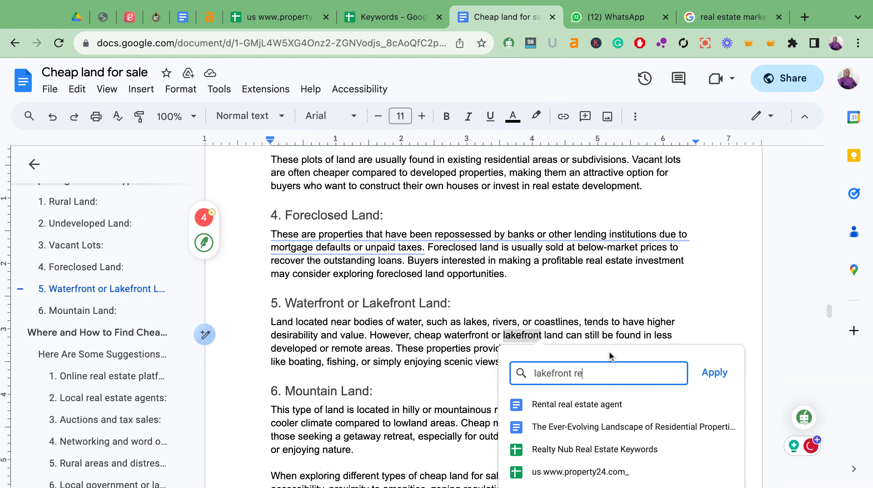
type("altynub")
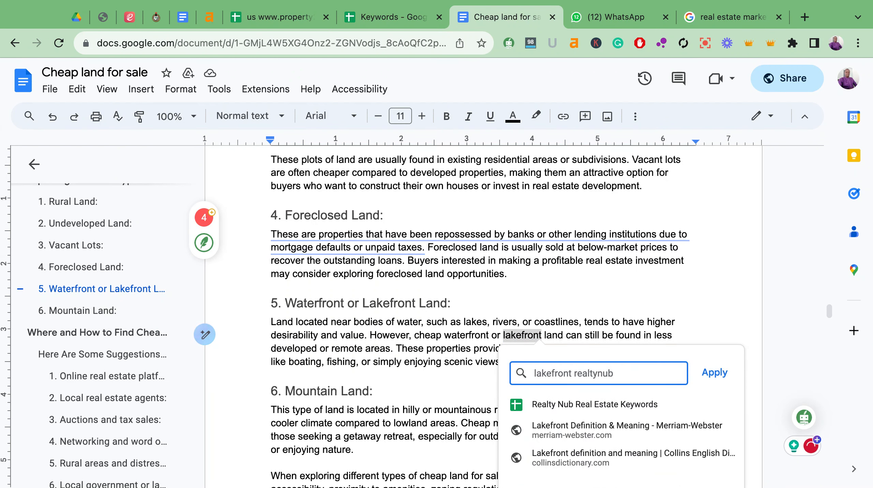
scroll(687, 319, "down", 2)
scroll(687, 319, "down", 2)
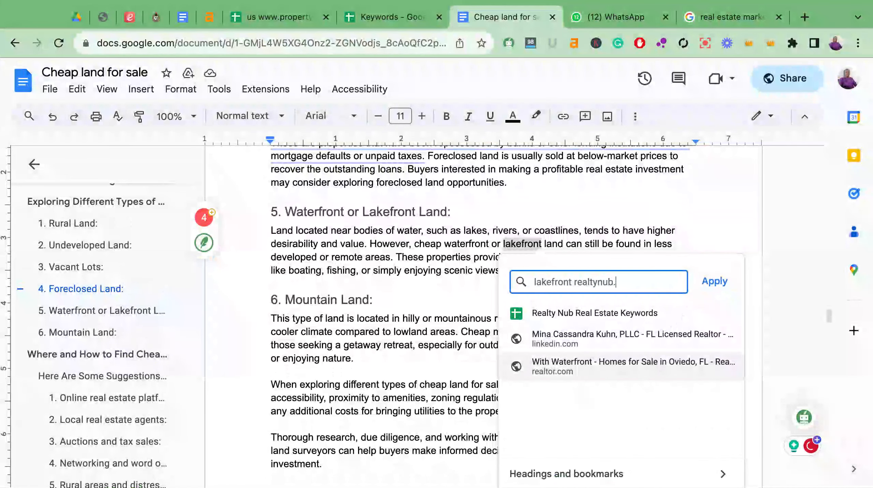
type(".com")
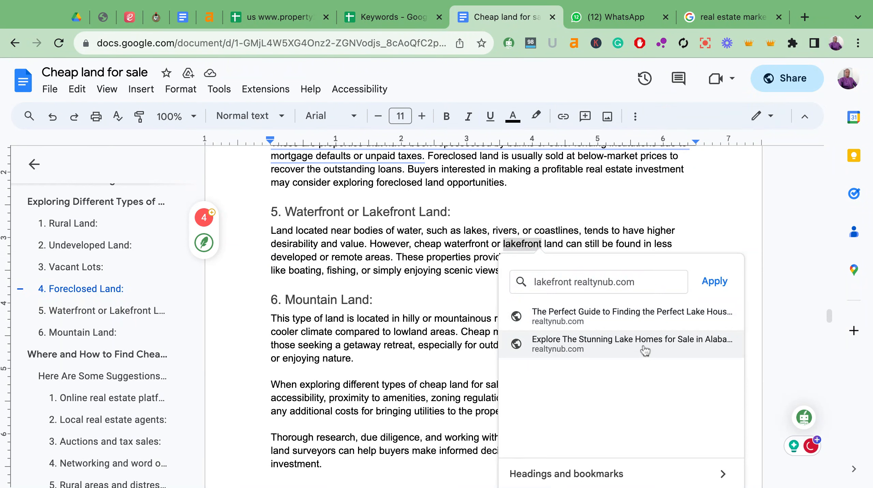
left_click(644, 351)
Search the document for "lake" and move to the second match
key("ctrl+f")
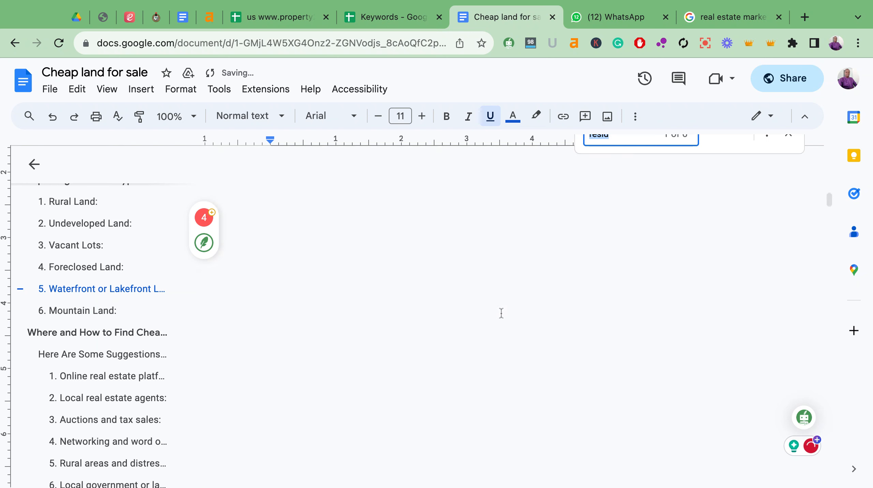
type("lak")
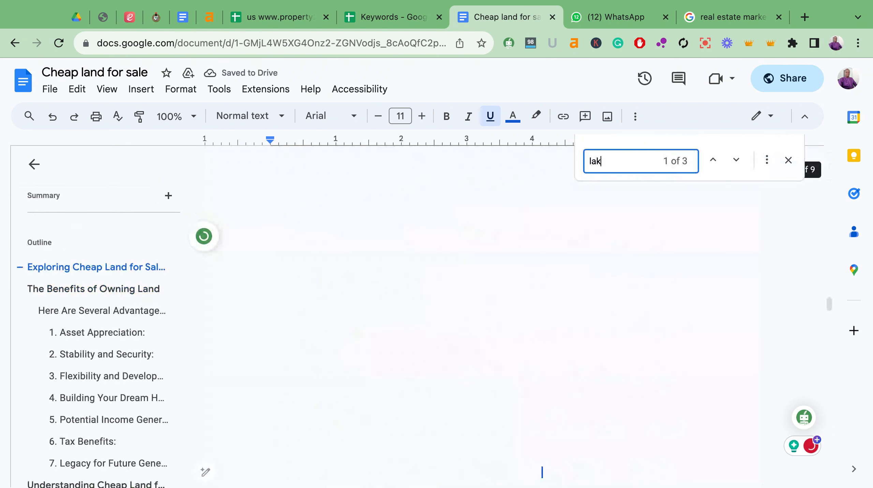
type("e")
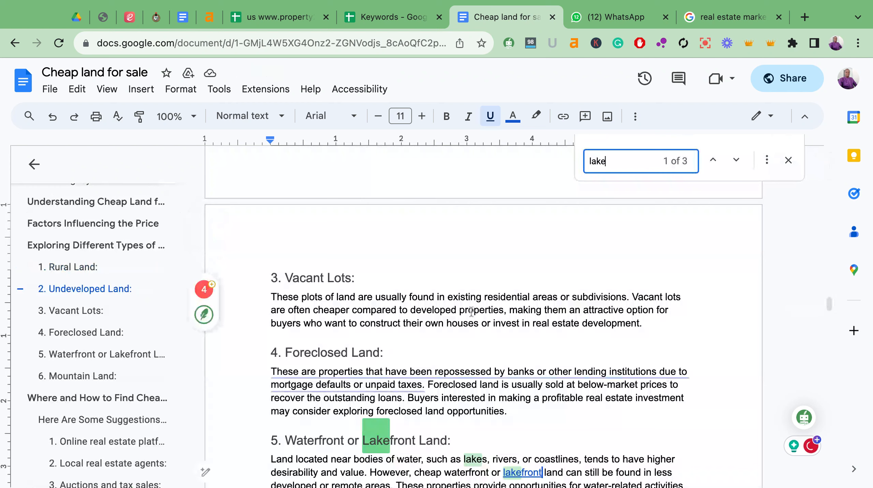
key("Return")
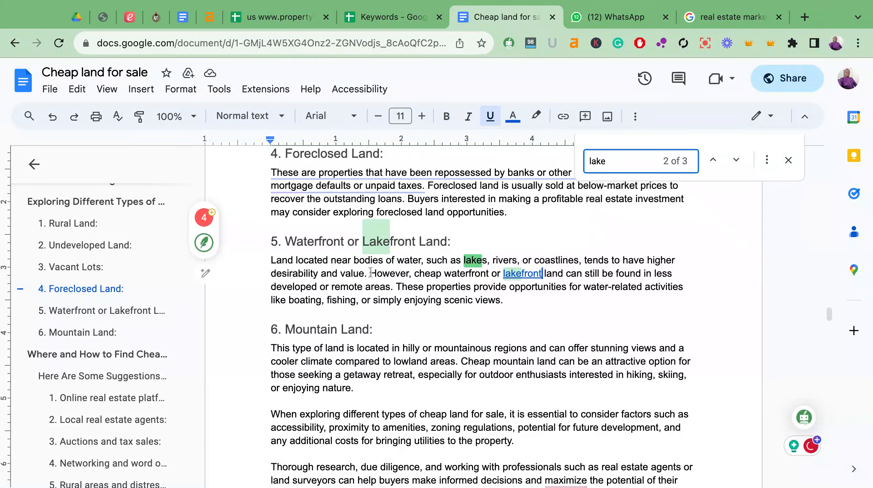
Under "5. Waterfront or Lakefront Land:", split the paragraph before "However, cheap waterfront" with a blank line between the two parts
left_click(386, 298)
key("Return")
key("Return")
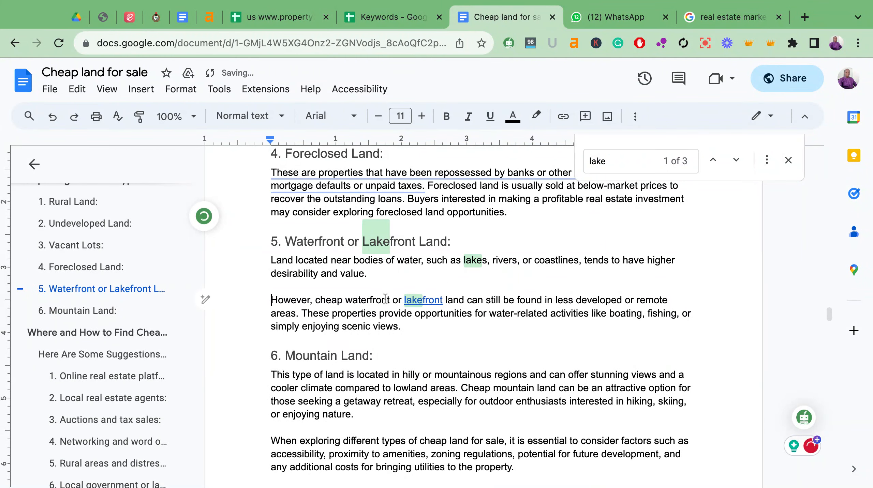
Link "lakes" under "5. Waterfront or Lakefront Land:" to the realtynub.com perfect lake house guide, searching "lake realtynub.com"
double_click(472, 259)
key("super+k")
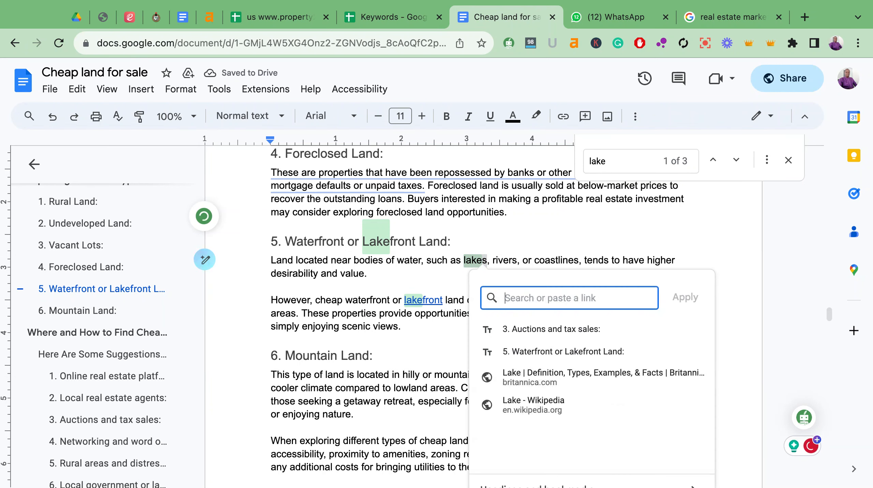
type("lake")
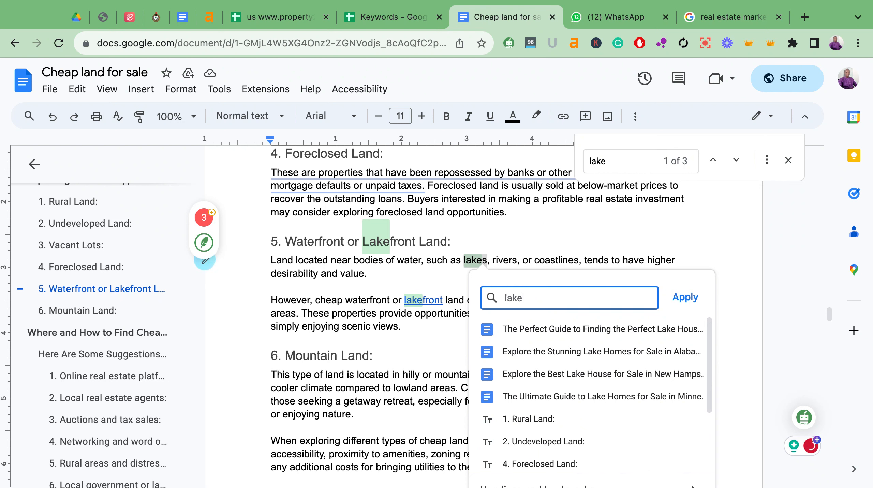
type(" re")
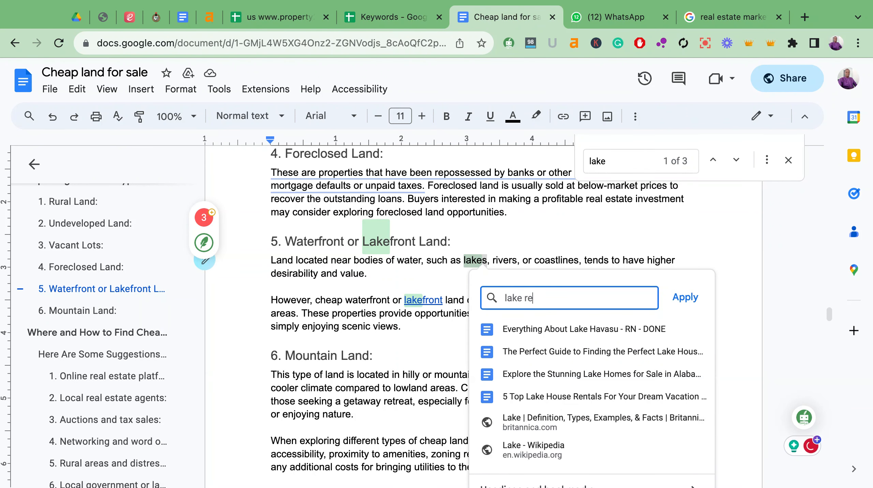
type("altynub.com")
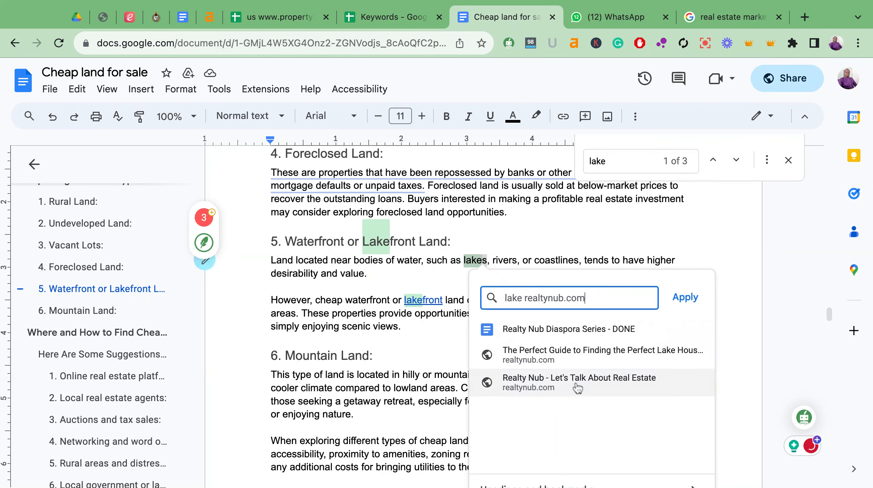
left_click(594, 356)
Link "real estate investment" under "4. Foreclosed Land:" to "6 Best States for Real Estate Investing in Nigeria", searching "real estate investment realtynub.com"
scroll(442, 256, "up", 3)
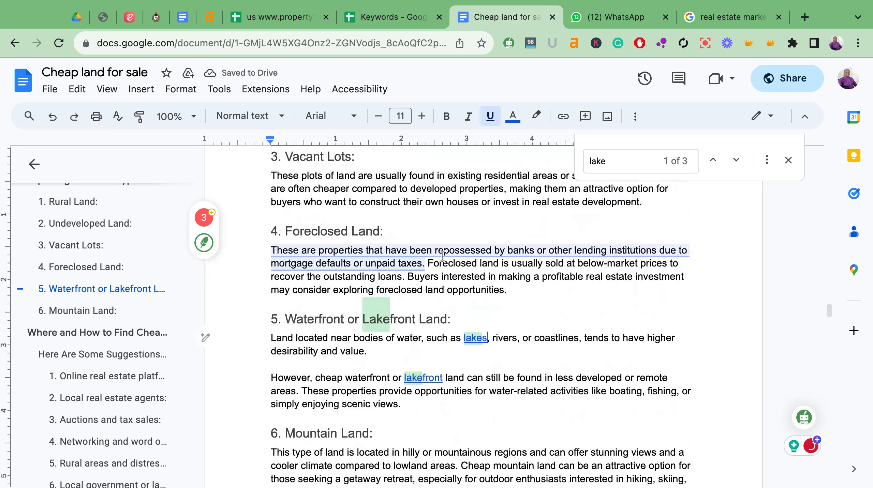
left_click(587, 278)
key("super+c")
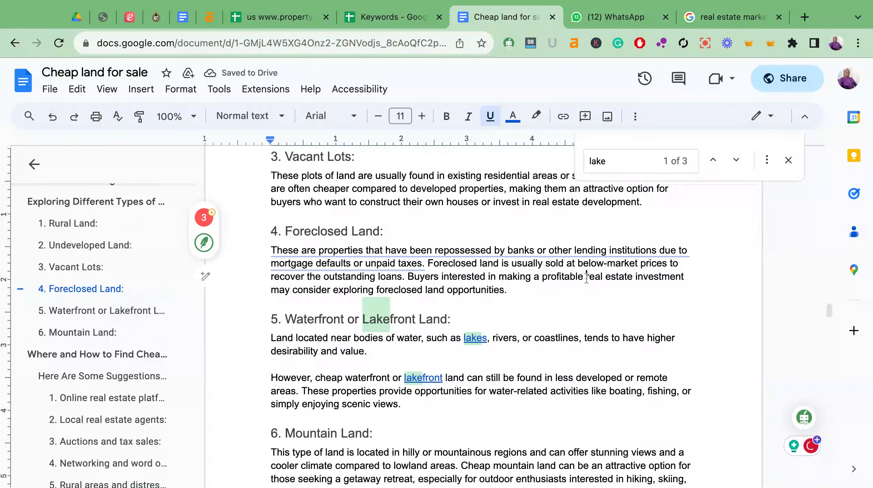
key("alt+shift+Right")
key("alt+shift+Right")
key("alt+shift+Right")
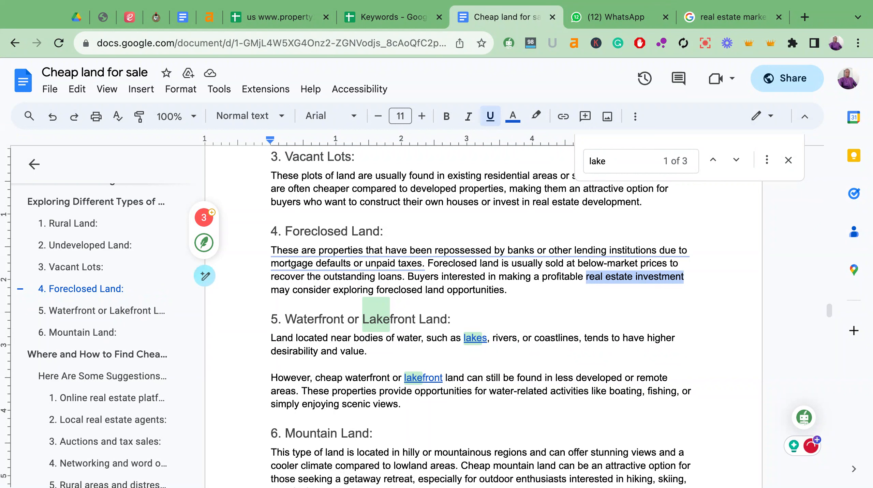
key("super+k")
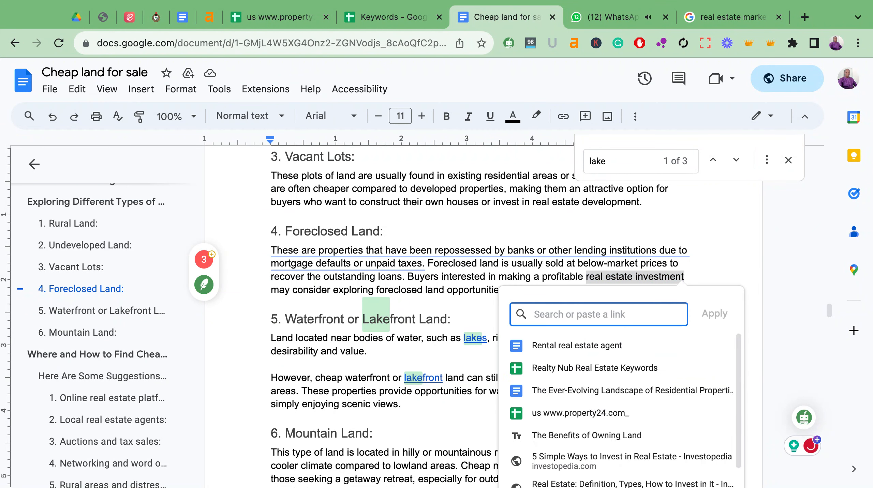
key("super+v")
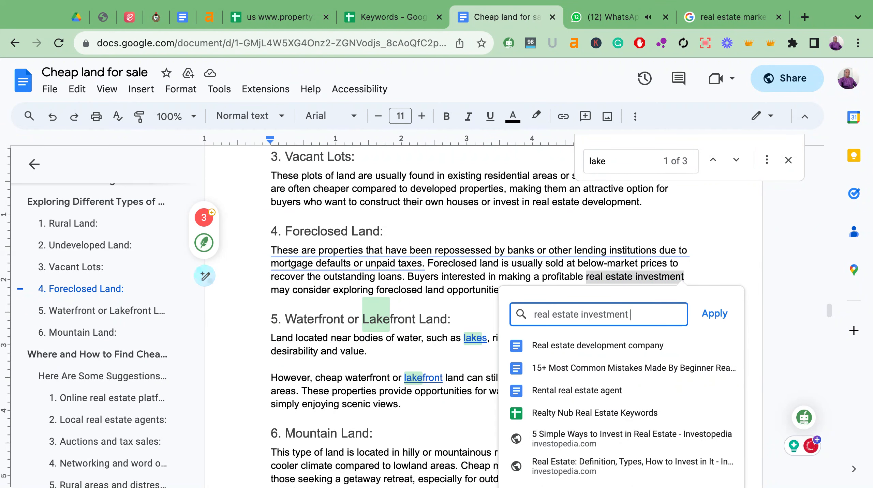
type("real")
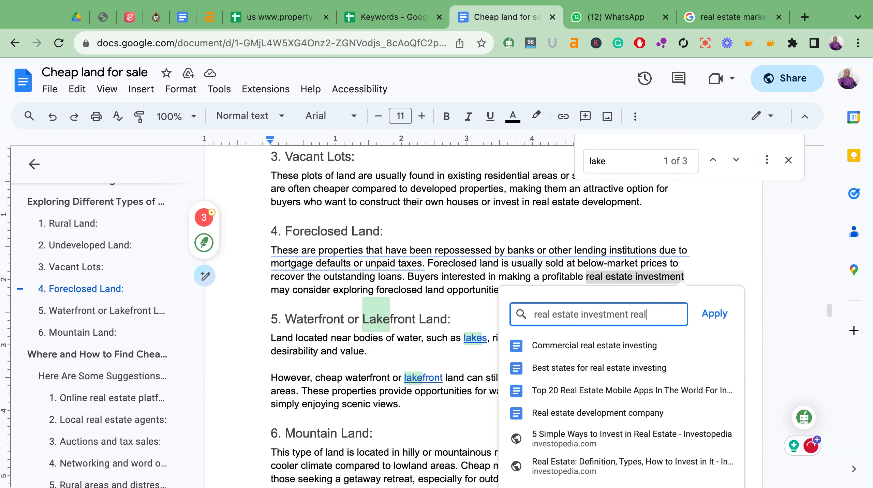
type("tynub.co")
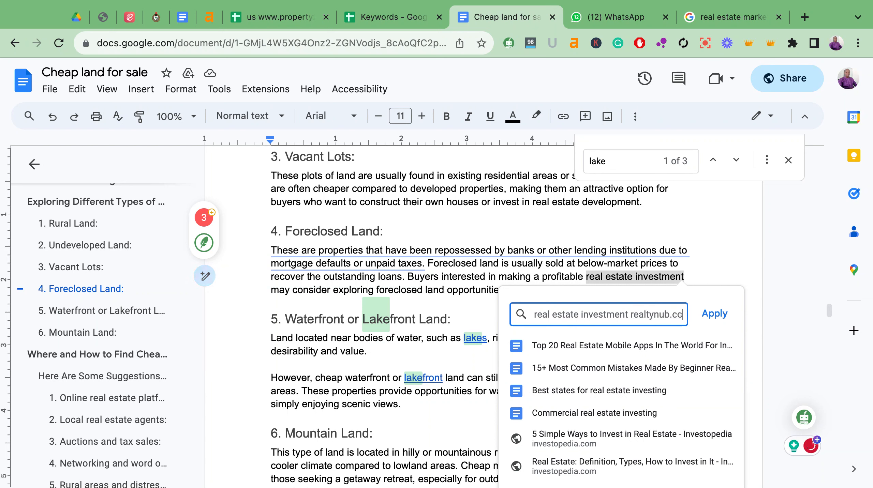
type("m")
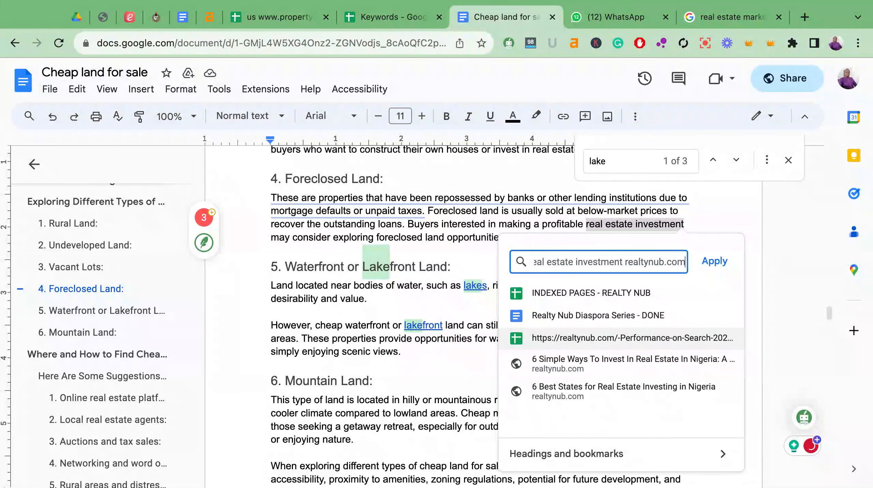
left_click(619, 393)
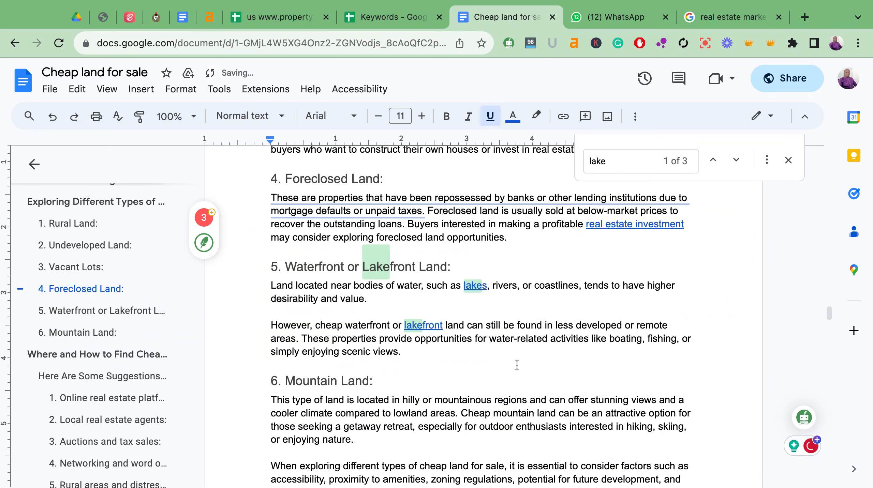
Under "Exploring Different Types of Cheap Land For Sale", accept the suggested correction "its own" in the sentence beginning "Each category has"
scroll(517, 365, "up", 6)
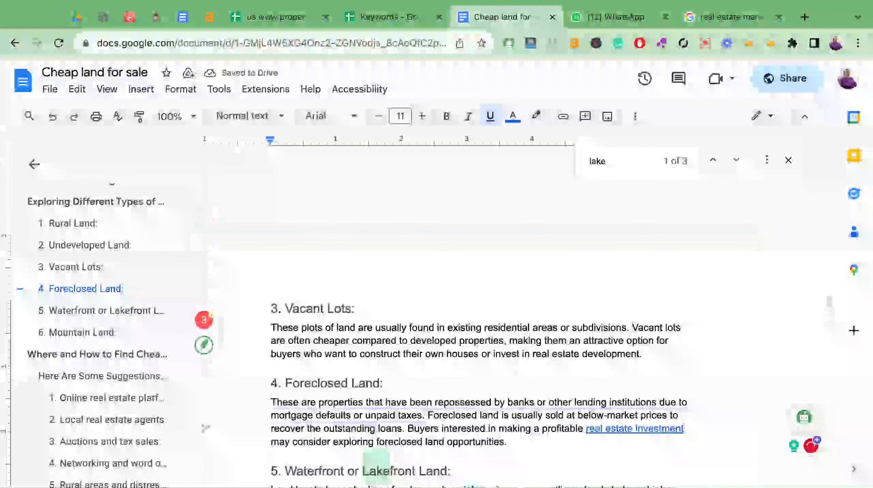
scroll(517, 365, "up", 1)
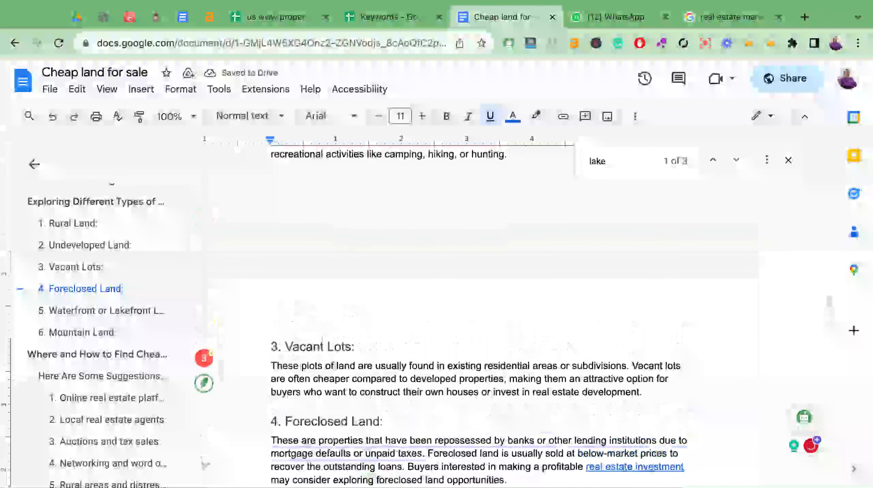
scroll(517, 365, "up", 5)
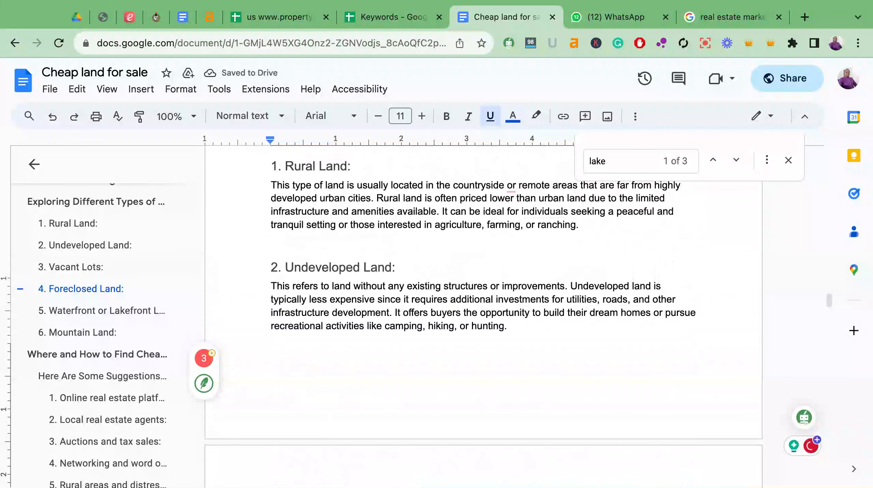
scroll(517, 365, "up", 1)
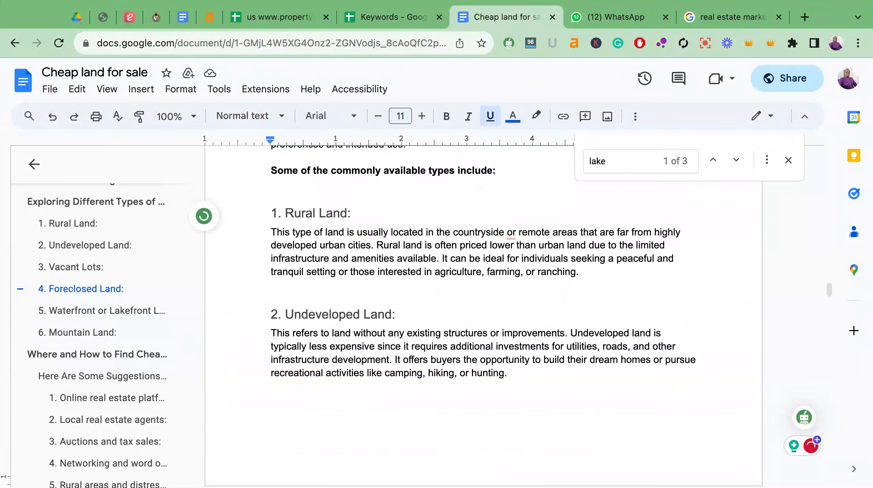
scroll(517, 365, "up", 2)
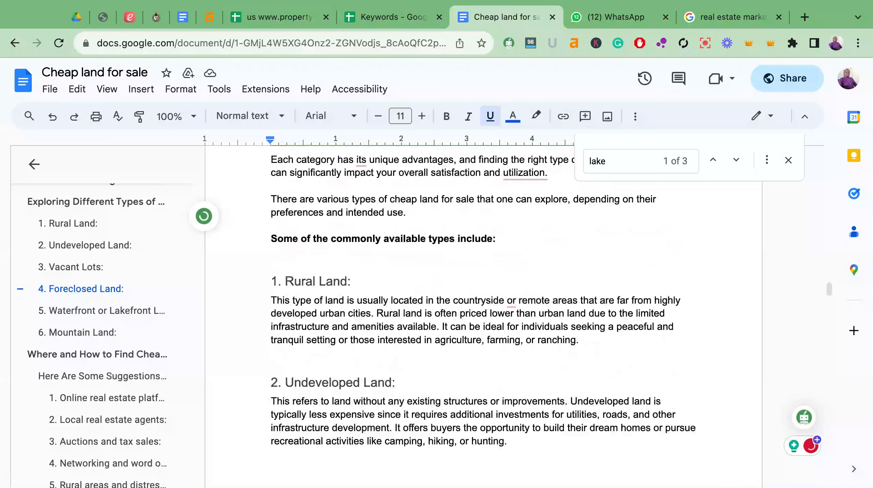
scroll(392, 278, "up", 4)
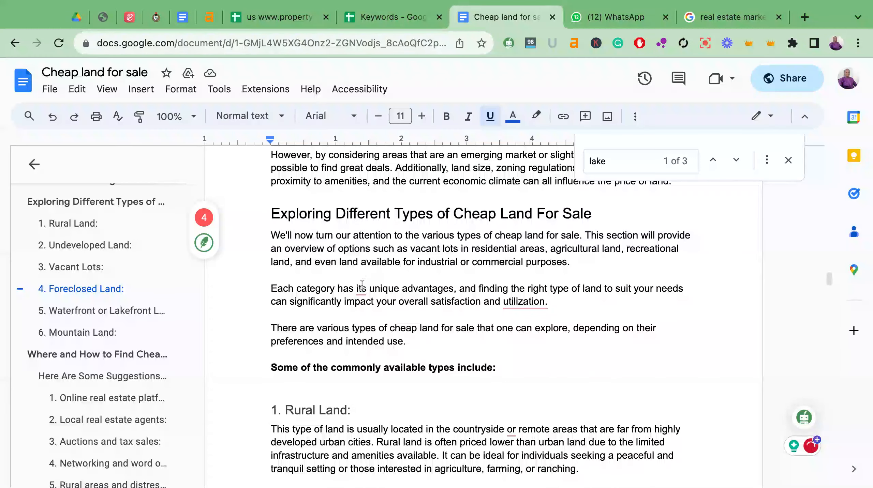
left_click(360, 289)
left_click(365, 308)
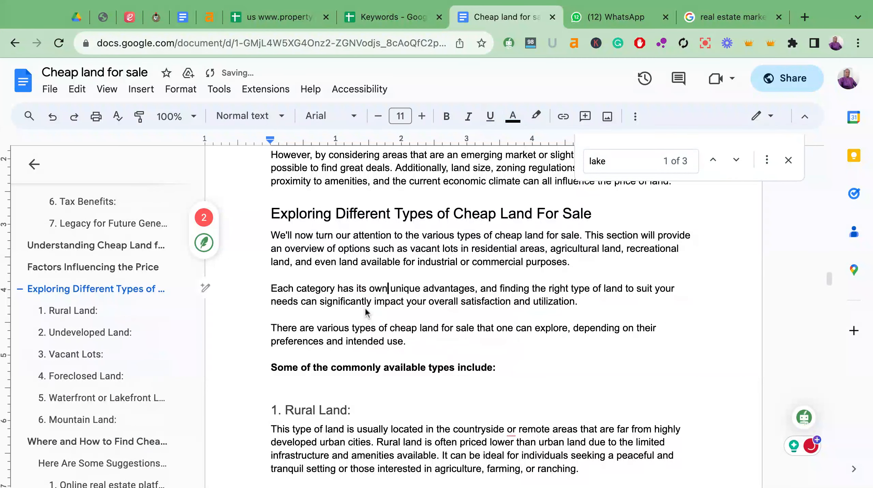
Search the document for "rent" and move to the third match, under "5. Potential Income Generation:"
scroll(482, 308, "up", 2)
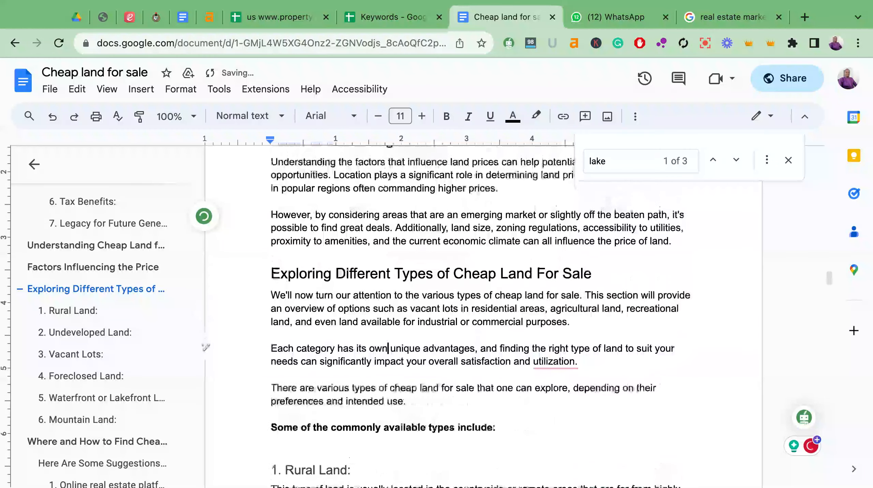
scroll(482, 308, "up", 1)
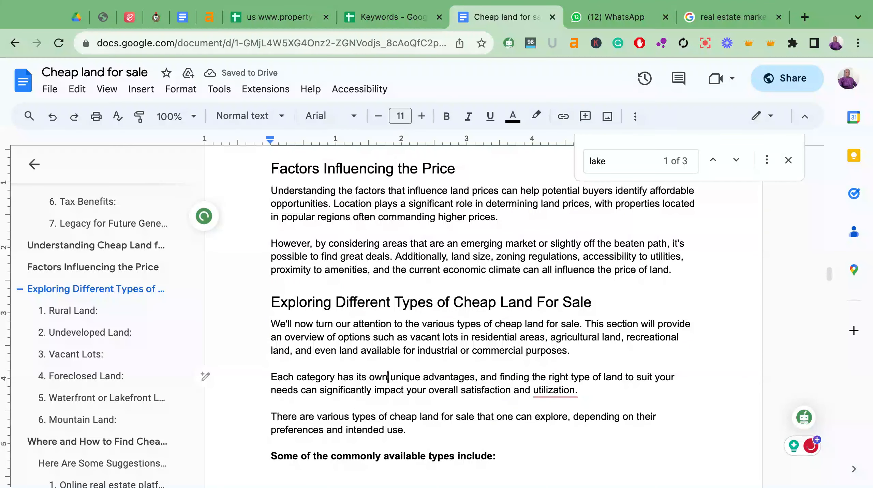
key("super+f")
type("rent")
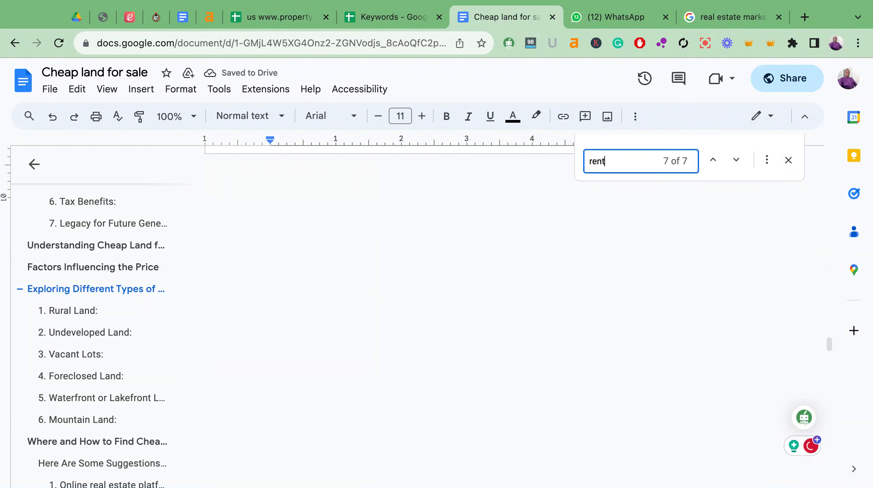
key("Return")
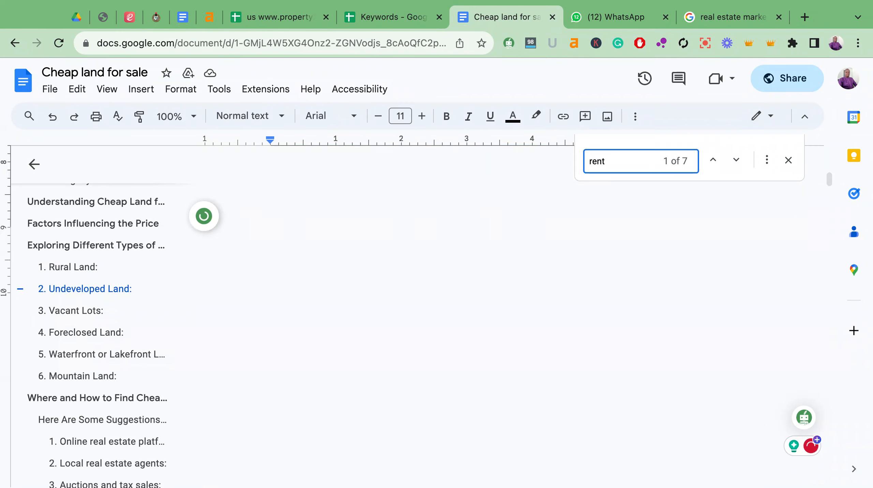
key("Return")
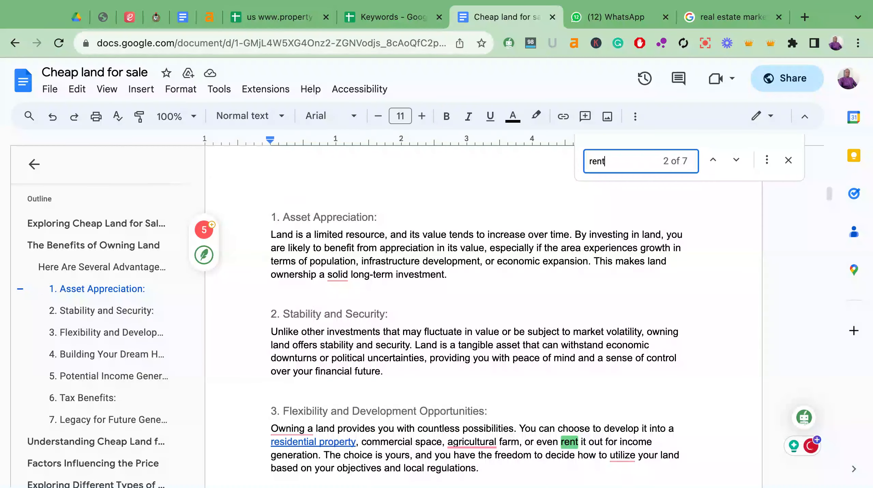
key("Return")
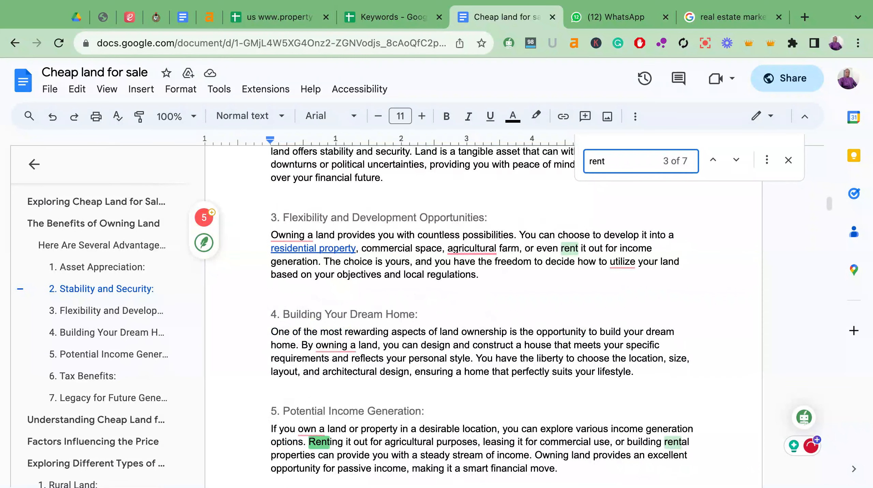
scroll(400, 321, "down", 3)
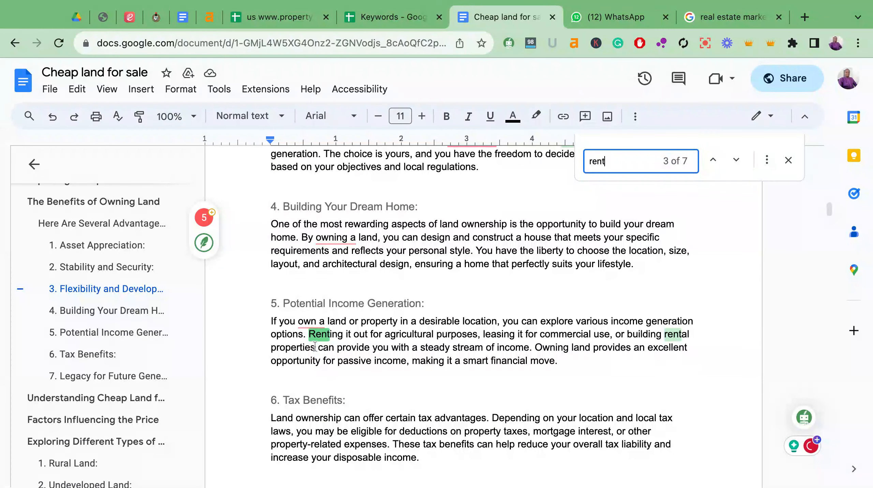
Link "rental properties" to the realtynub.com page "Evaluating Rental Properties: Why, How + 5 Tips", searching "rental properties realtynub.com"
left_click_drag(315, 347, 665, 334)
key("ctrl+c")
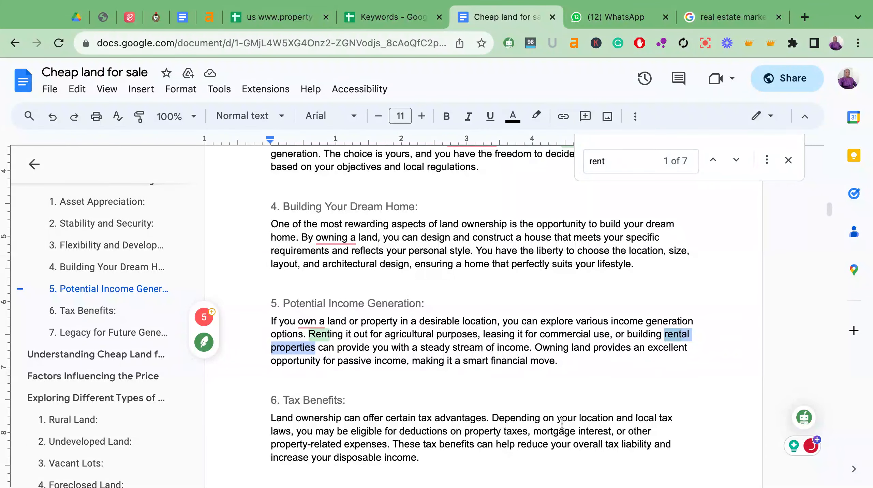
key("ctrl+k")
key("ctrl+v")
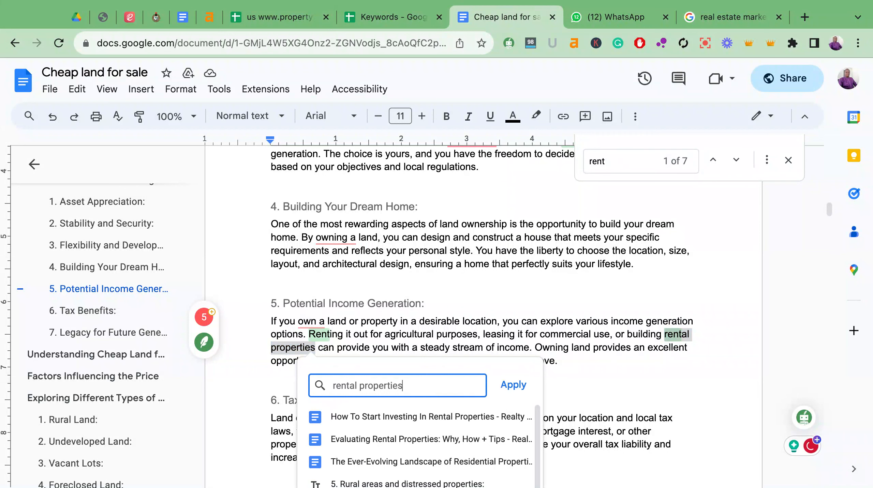
type("realtyn")
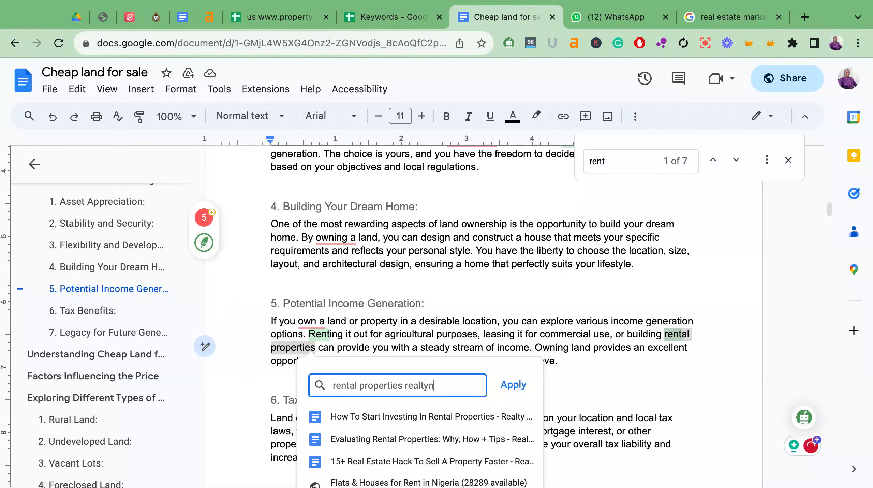
type("ub.com")
scroll(637, 389, "down", 3)
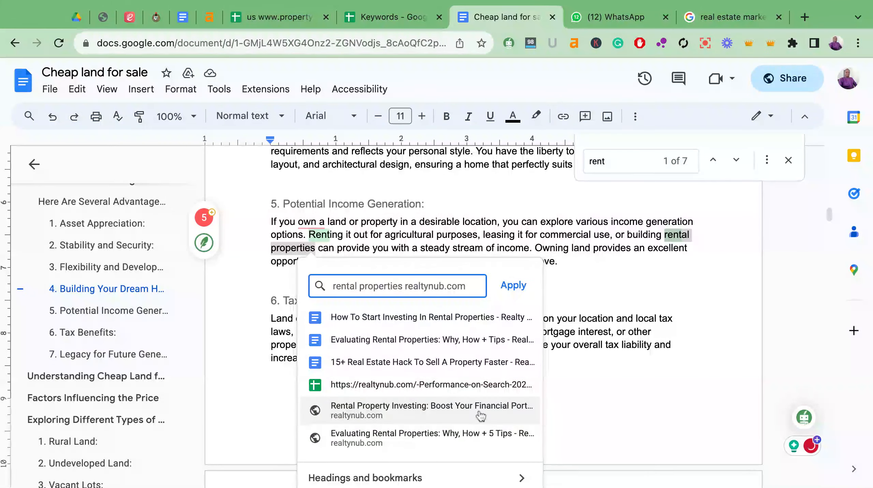
left_click(458, 438)
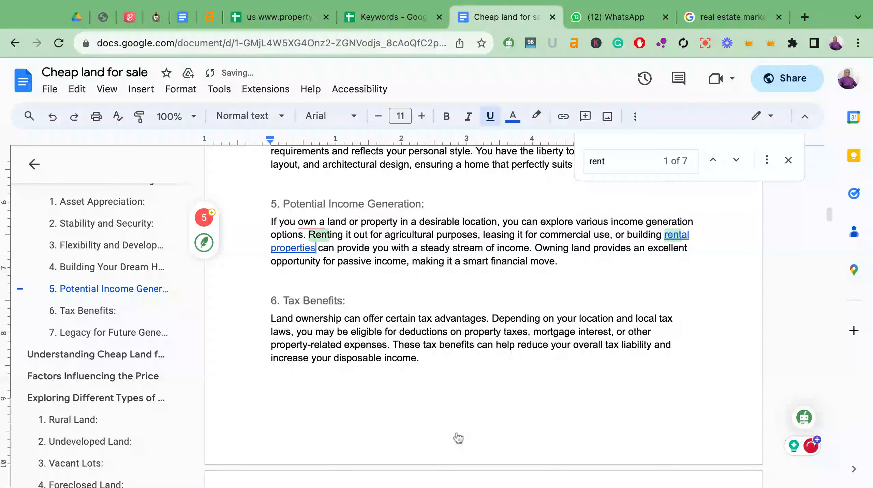
scroll(472, 344, "up", 1)
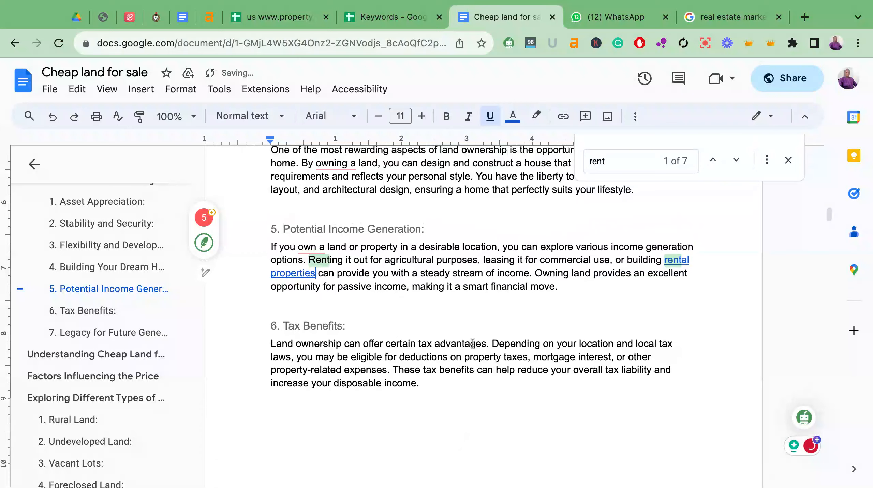
scroll(478, 308, "down", 5)
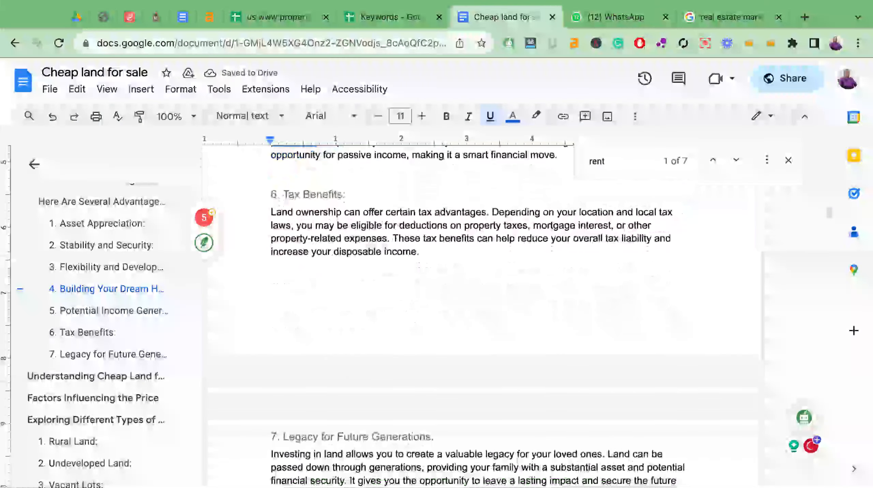
scroll(525, 222, "up", 5)
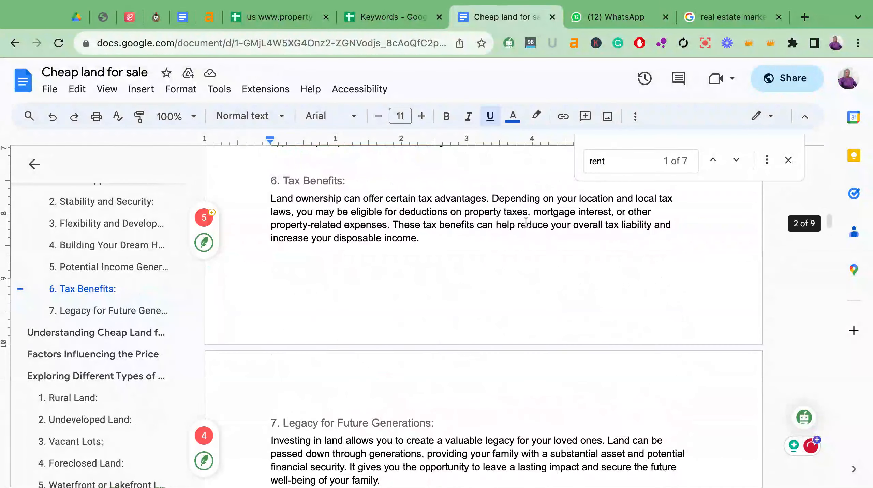
left_click_drag(539, 212, 608, 212)
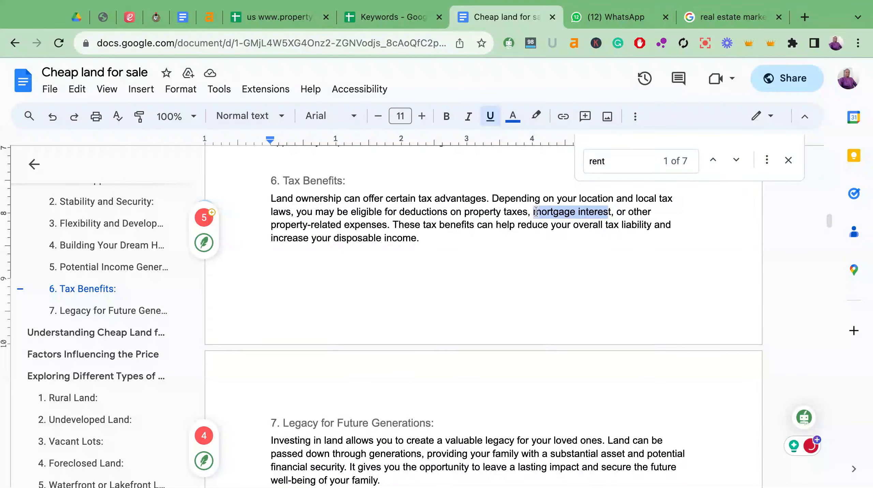
left_click(497, 241)
scroll(497, 241, "up", 9)
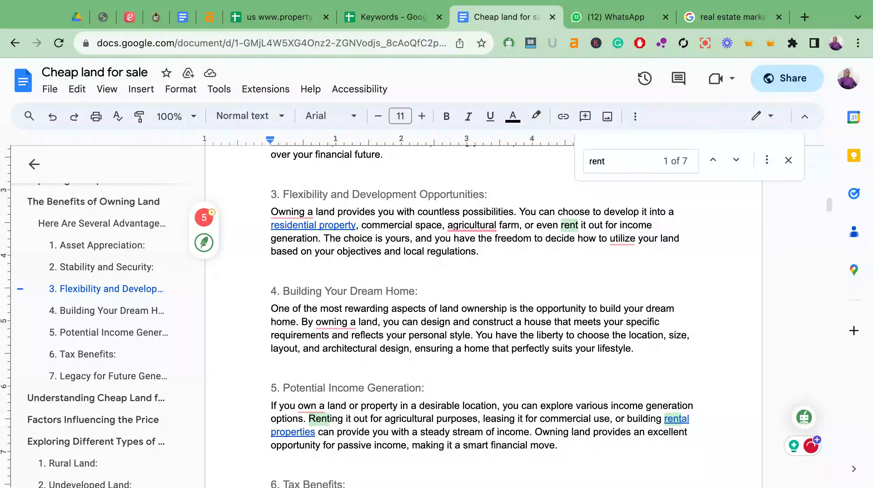
Search the document for "land" and "buy land", returning to the "land" match under "7. Legacy for Future Generations:"
key("ctrl+f")
type("land")
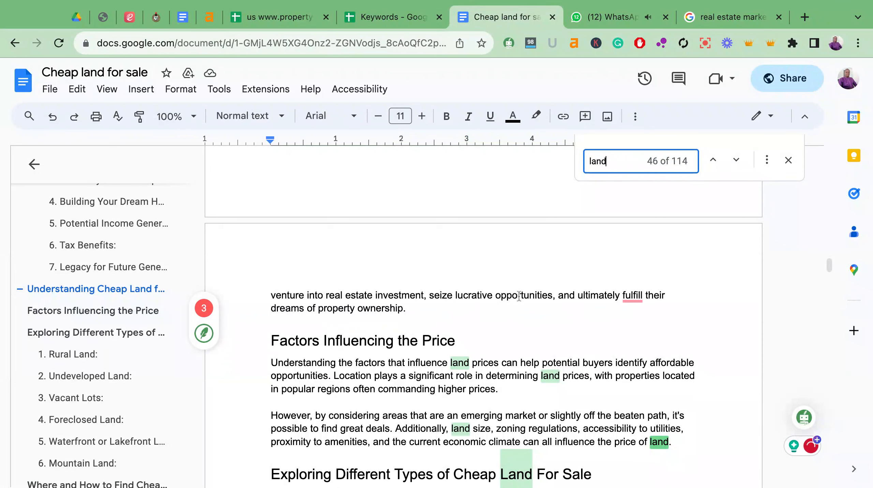
scroll(519, 296, "down", 2)
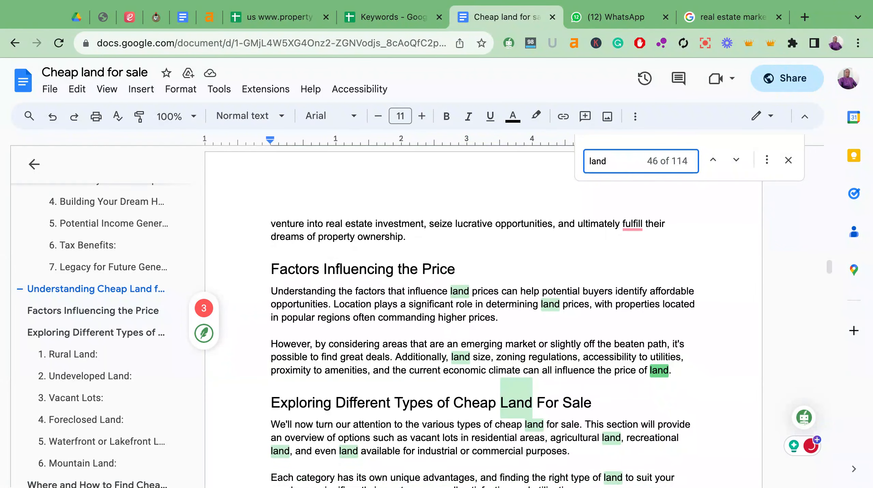
scroll(426, 353, "down", 3)
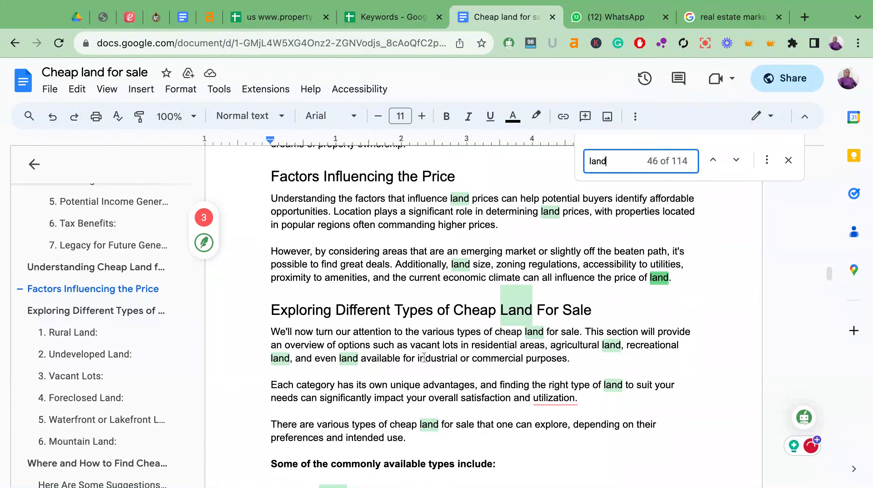
left_click(588, 161)
type("buy")
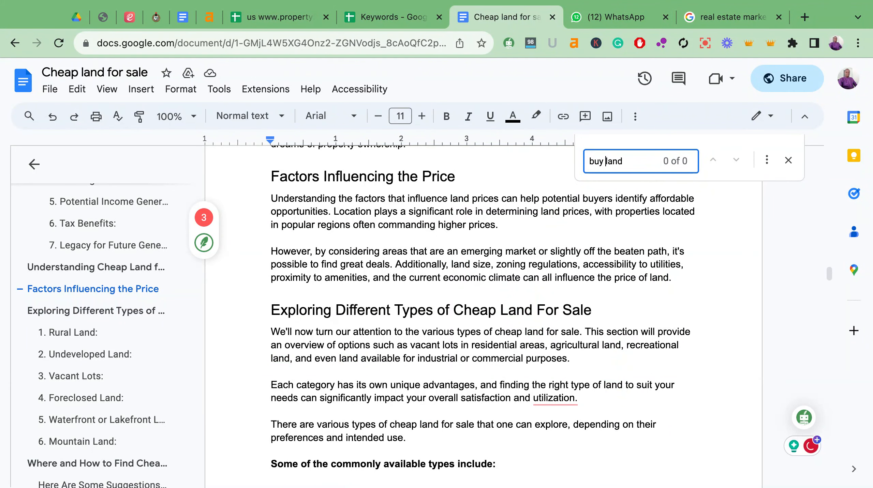
key("BackSpace")
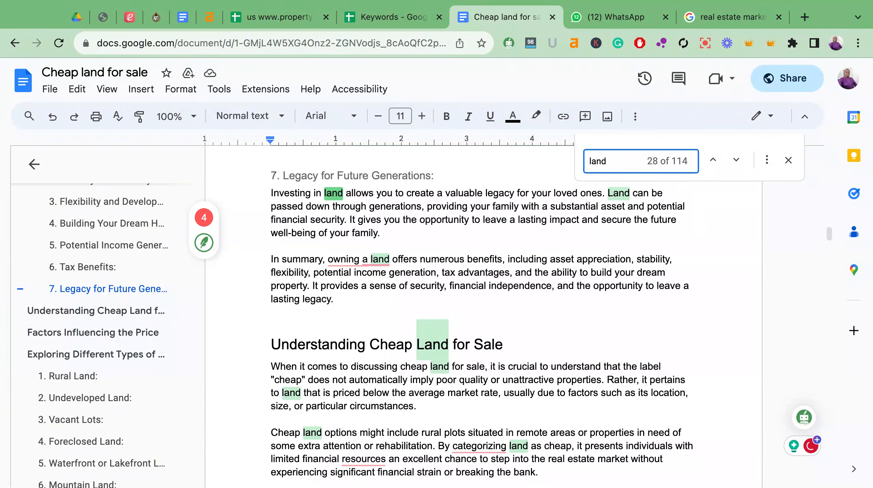
Link "Investing in land" to the realtynub.com page "Agriculture Land for Sale: Exploring an Investment O...", searching "land realtynub.com"
left_click(344, 192)
left_click_drag(343, 193, 270, 194)
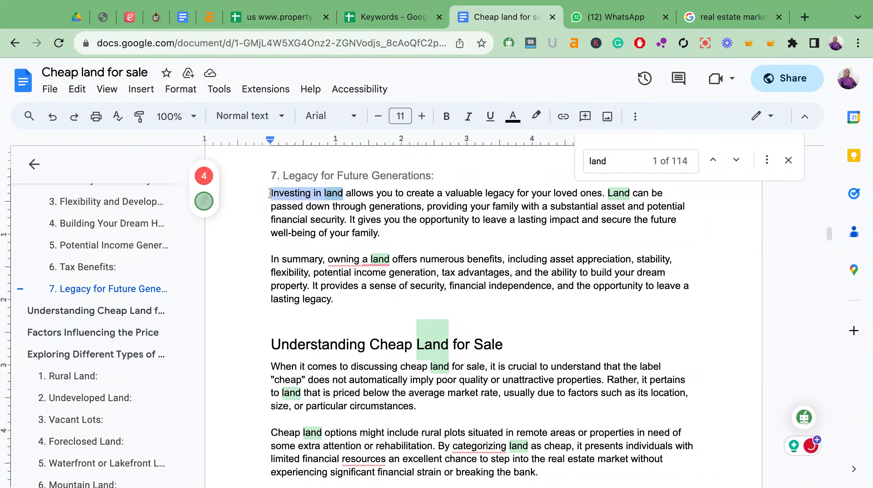
key("ctrl+k")
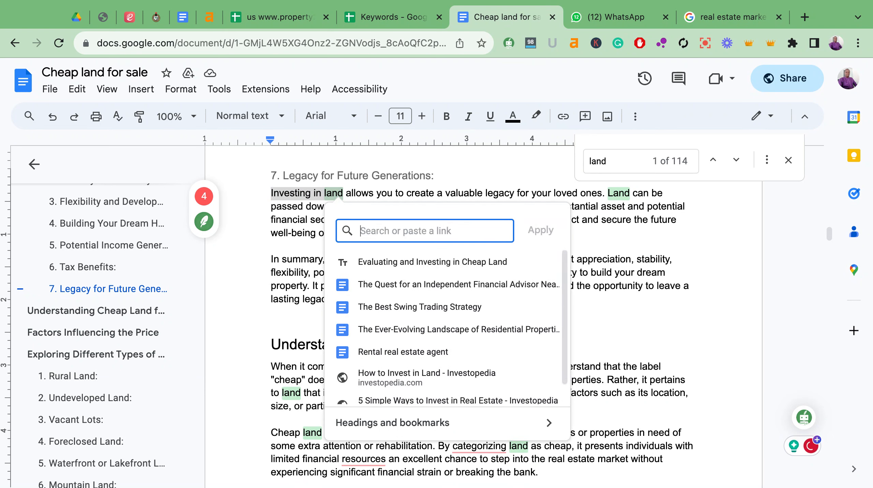
type("land")
type("altynub.")
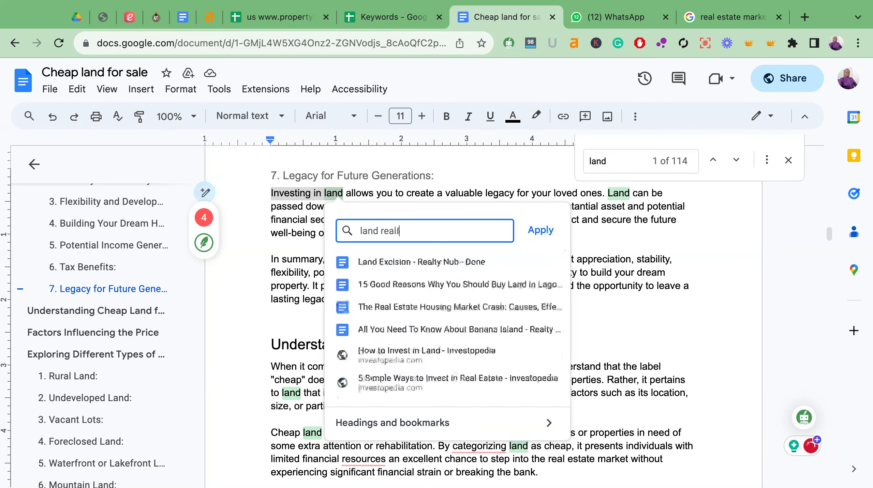
type("com")
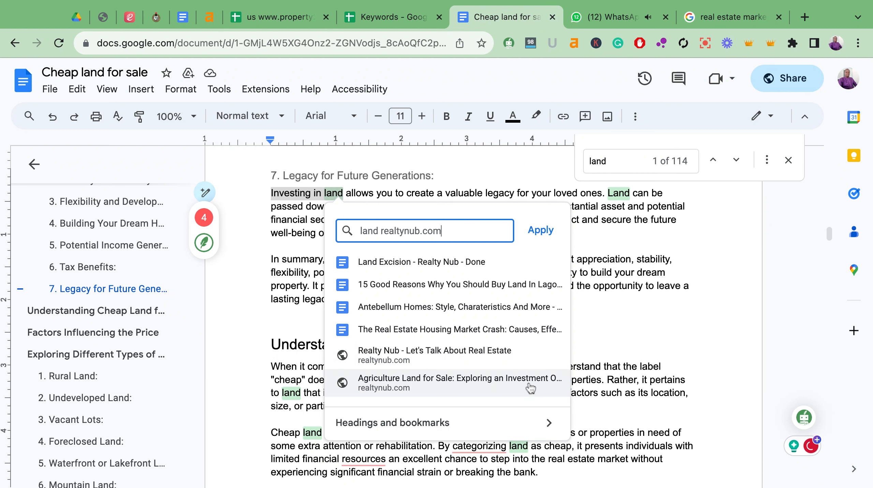
left_click(478, 386)
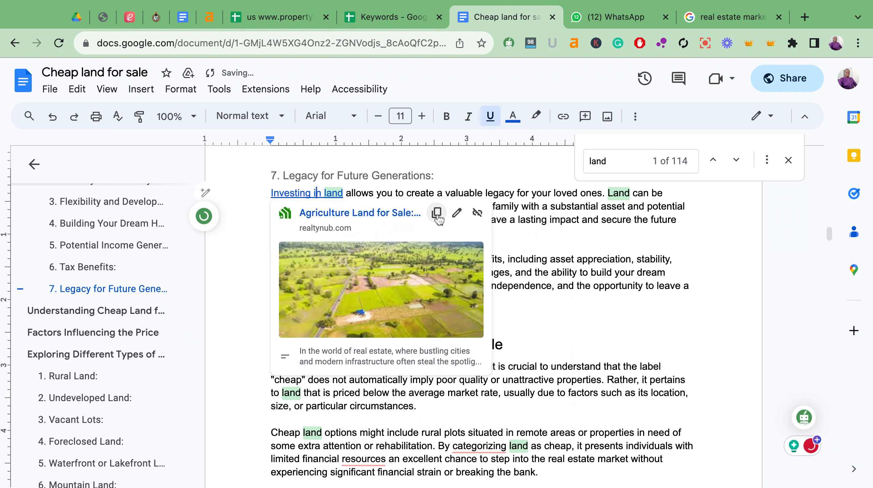
Copy the address of the "Investing in land" link and remove the link from that phrase
left_click(437, 213)
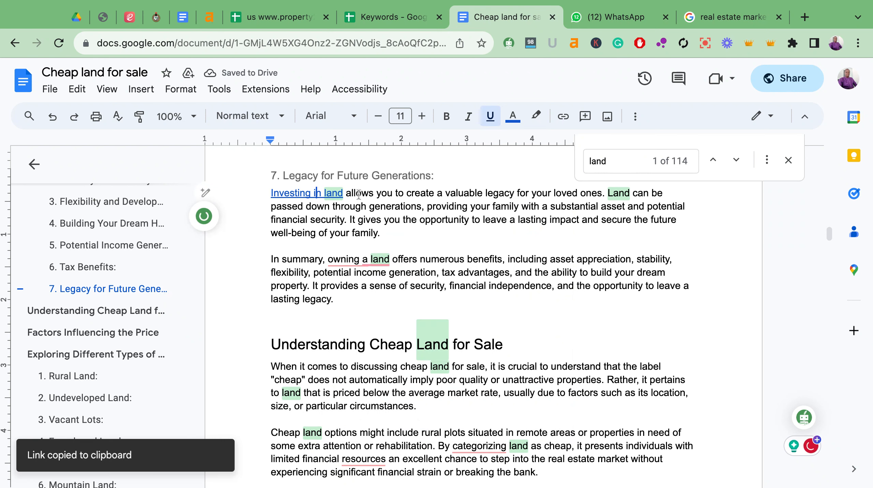
mouse_move(323, 192)
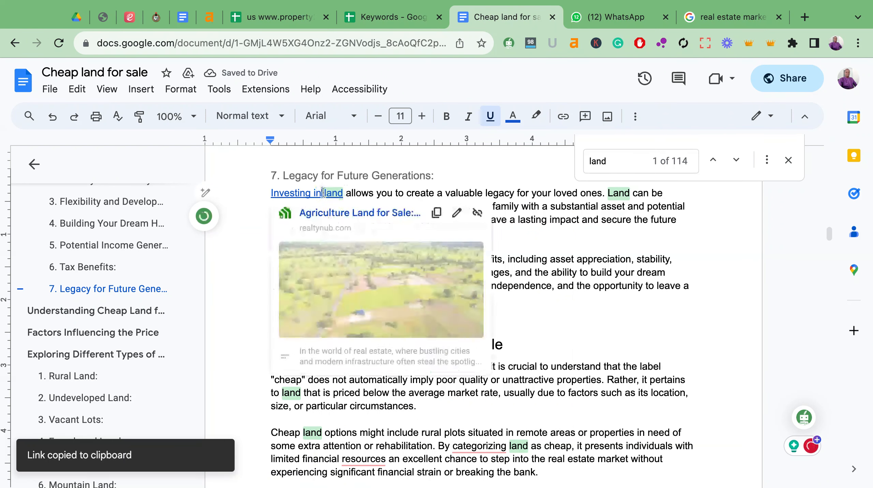
left_click(478, 214)
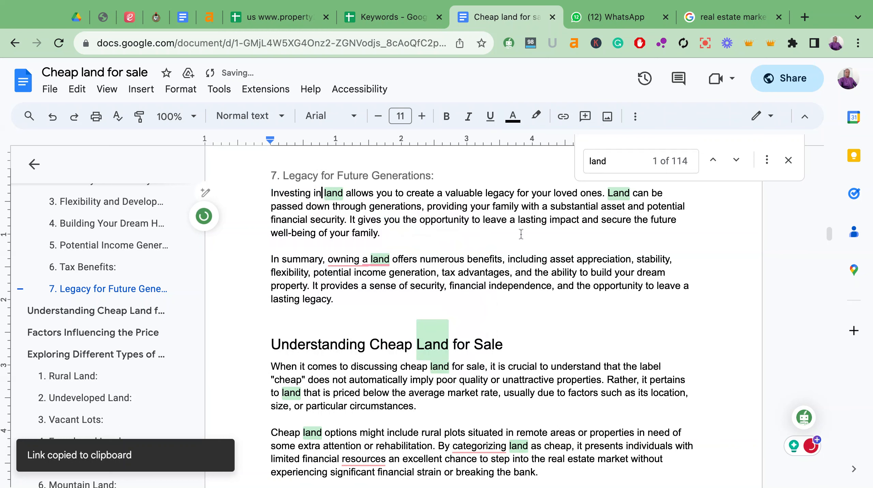
key("ctrl+f")
type("agr")
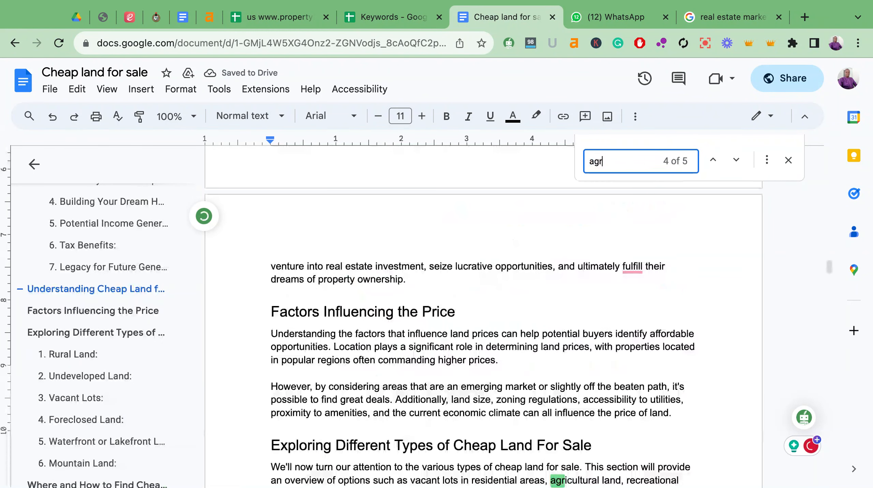
type("icu")
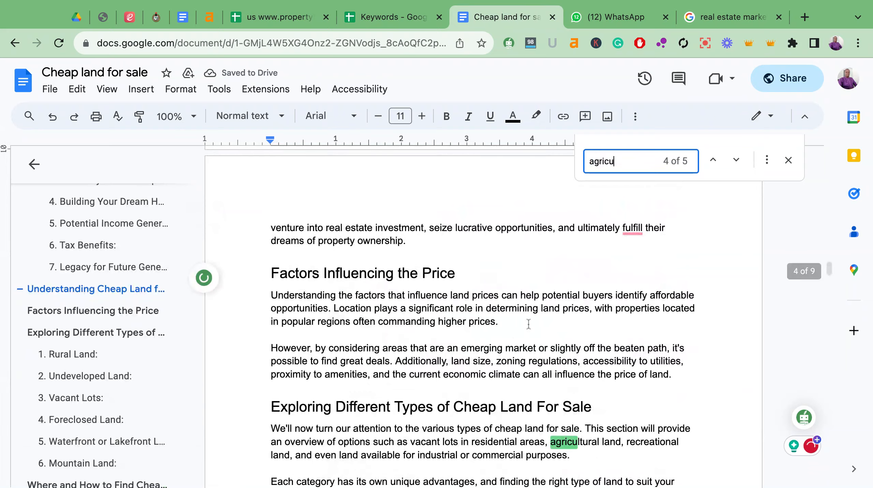
scroll(478, 318, "down", 3)
left_click(621, 271)
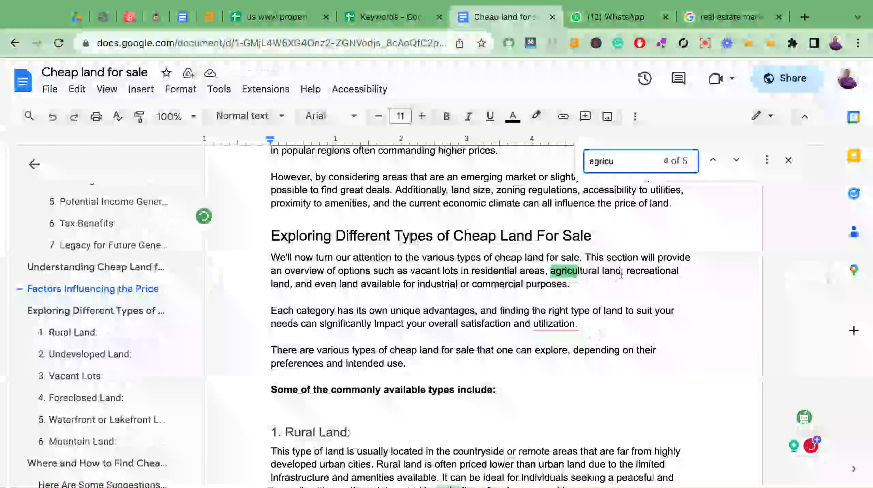
left_click_drag(621, 271, 551, 271)
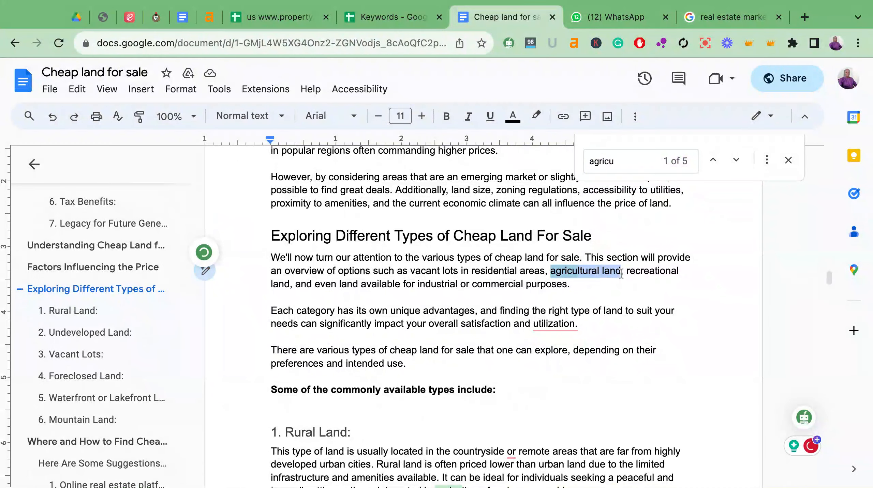
key("ctrl+k")
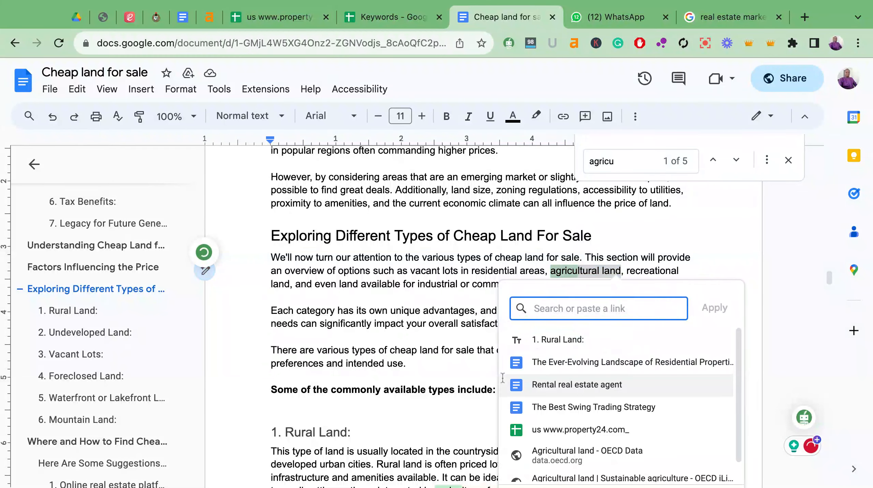
key("ctrl+v")
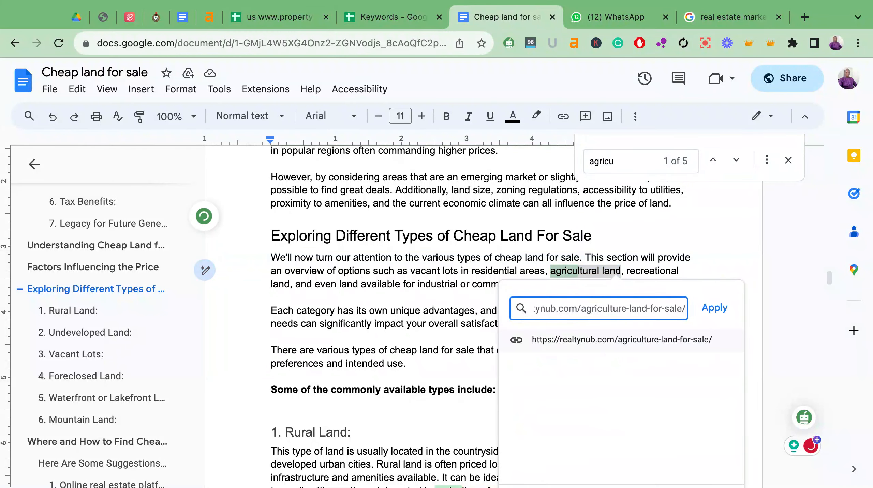
key("Return")
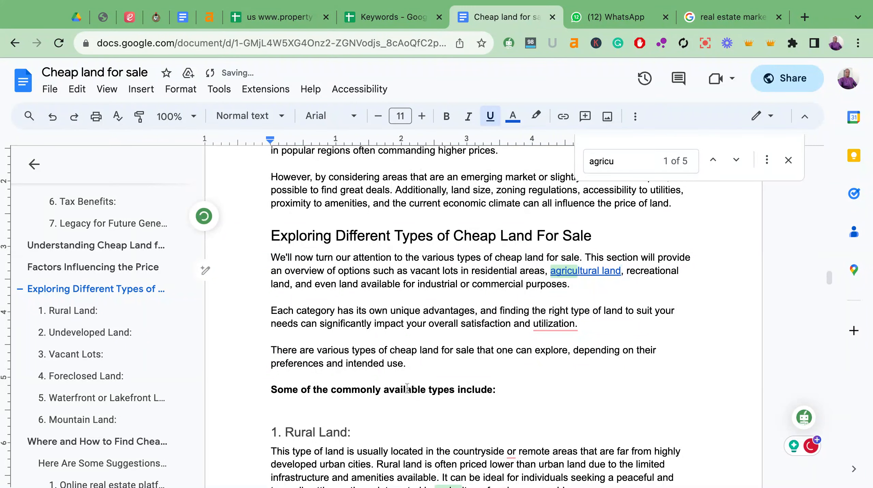
Select the entire article text and switch to the browser tab with the Google search results
scroll(443, 339, "down", 10)
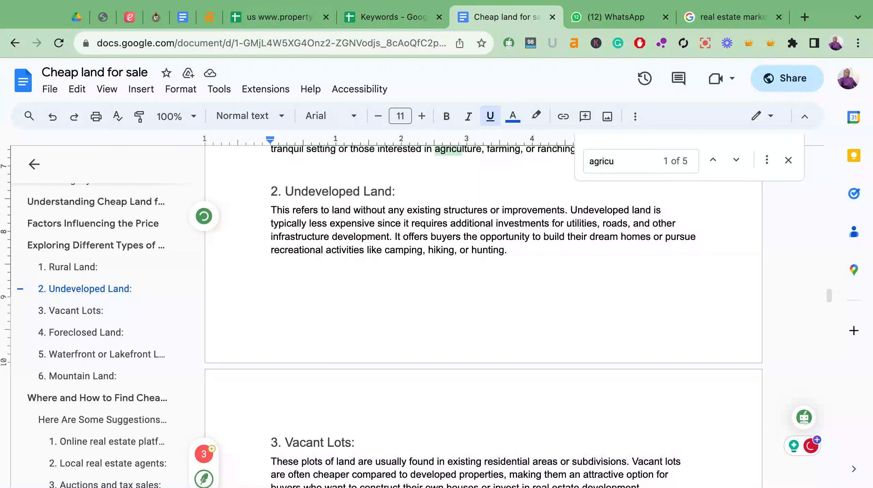
scroll(483, 308, "down", 4)
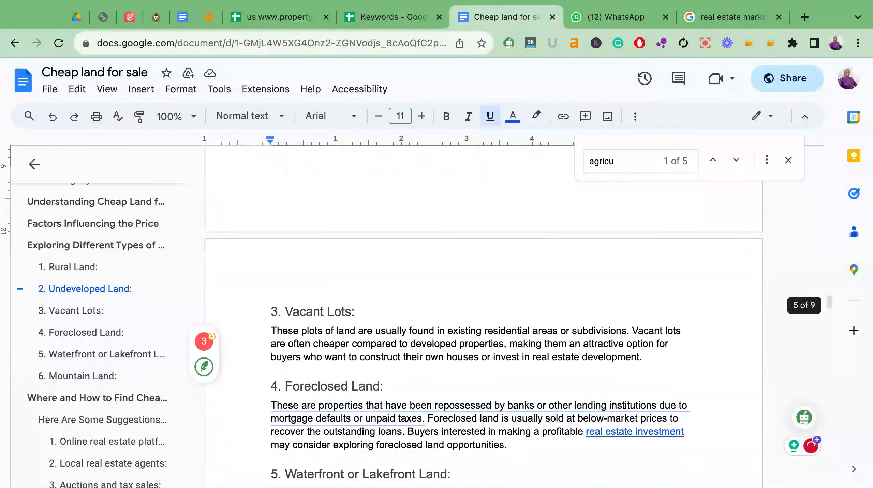
left_click(437, 356)
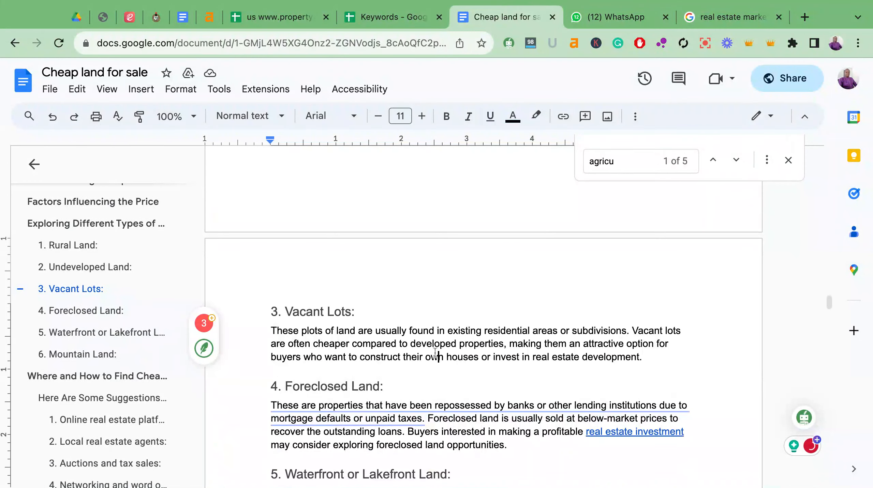
key("super+a")
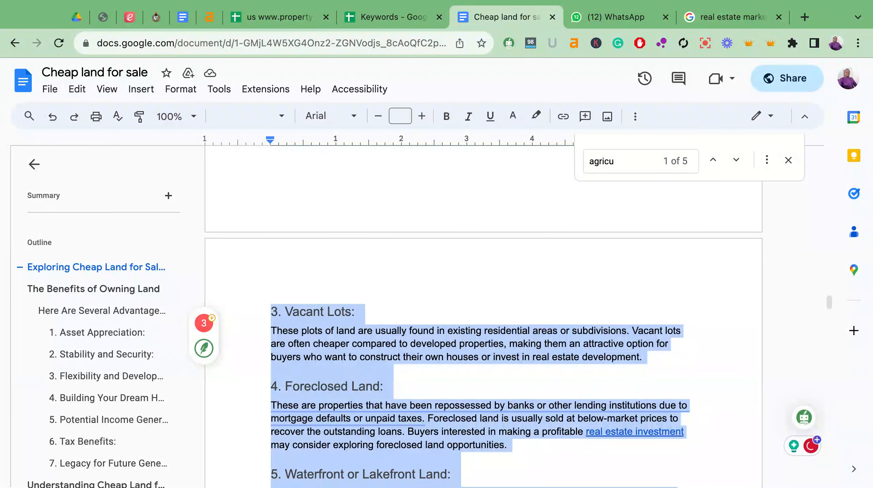
left_click(725, 19)
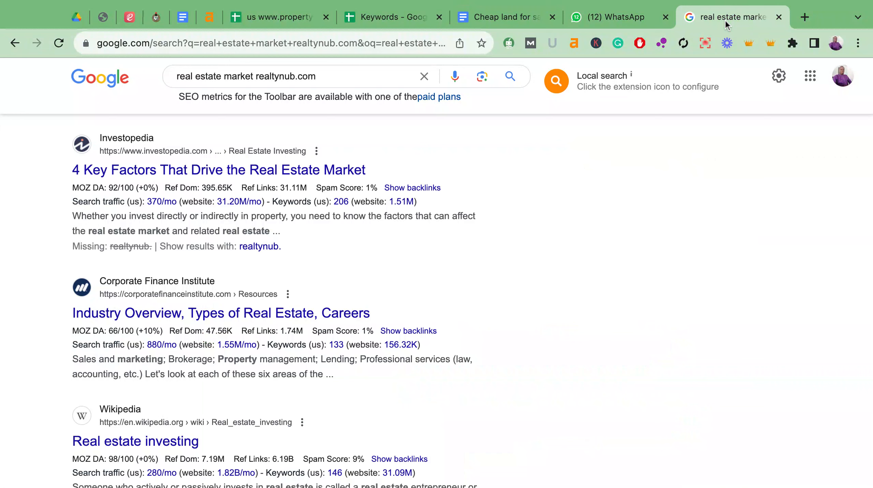